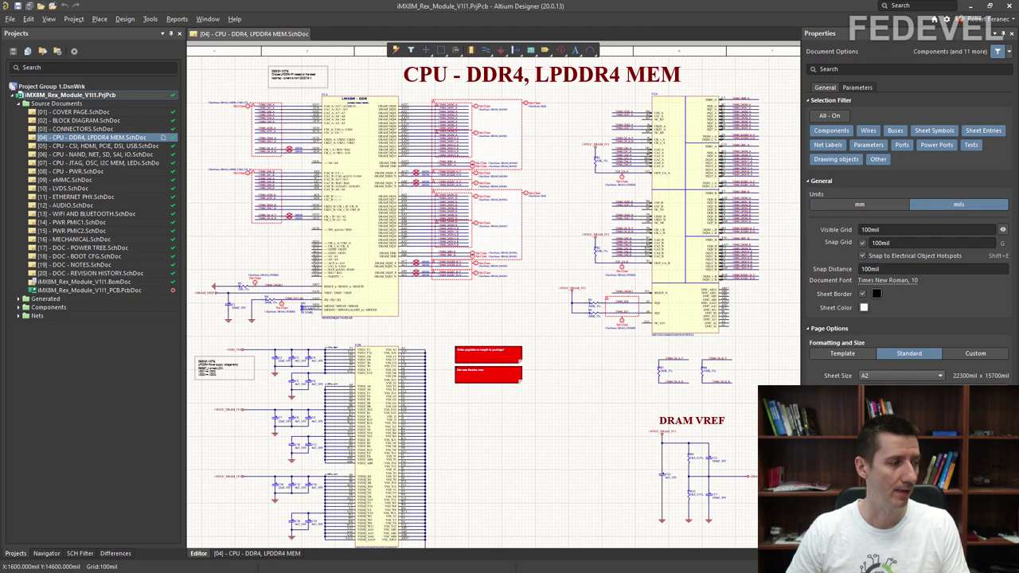
Step: Switch from Altium Designer to Chrome showing the voipac-imx8m-rex-module GitHub repository
{"action": "key", "text": "alt+Tab"}
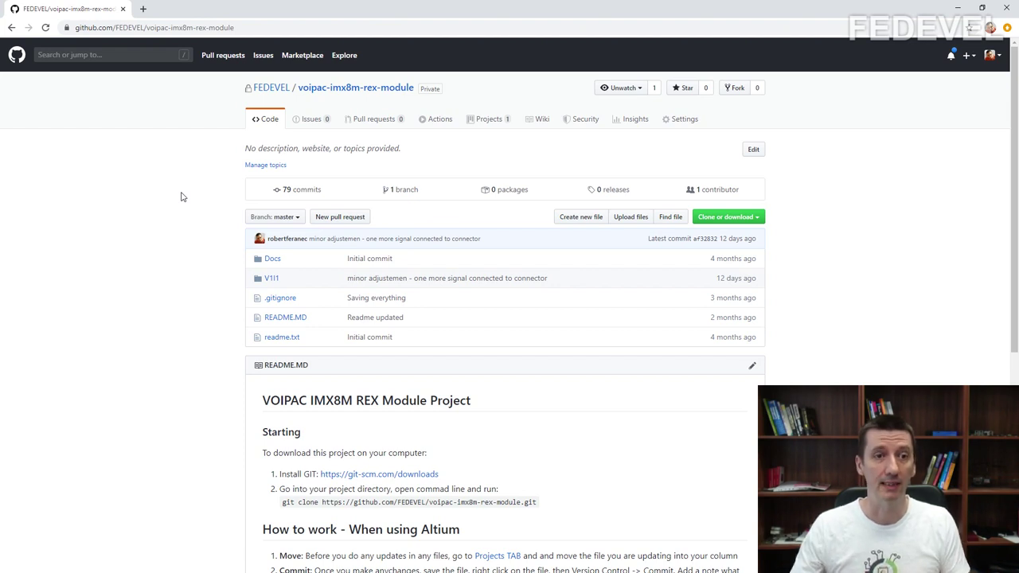
Step: Browse the master branch's 79-commit history back to Feb 21, 2020
{"action": "left_click", "coordinate": [288, 195]}
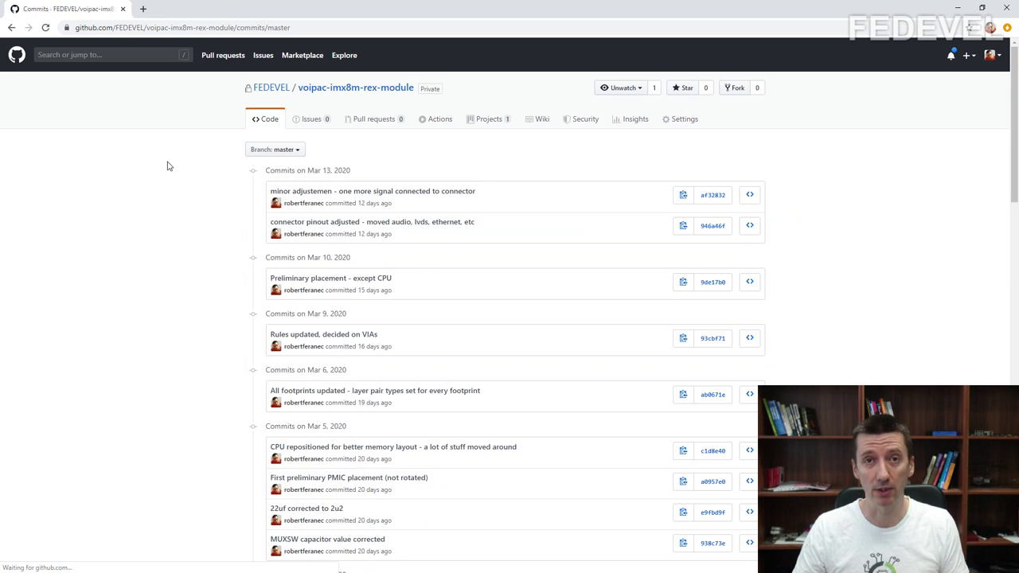
{"action": "scroll", "coordinate": [168, 166], "scroll_direction": "down", "scroll_amount": 1}
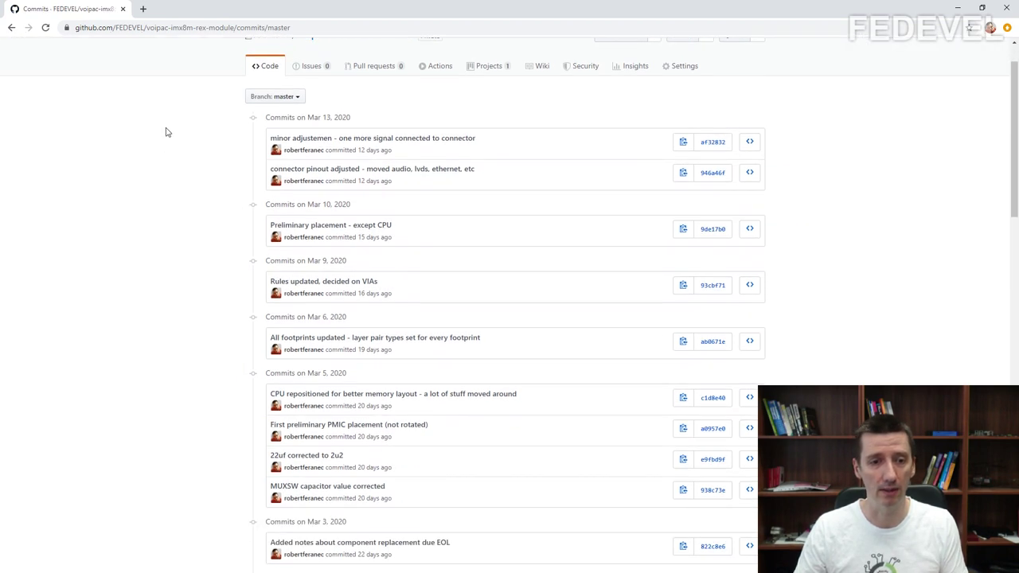
{"action": "scroll", "coordinate": [167, 133], "scroll_direction": "down", "scroll_amount": 2}
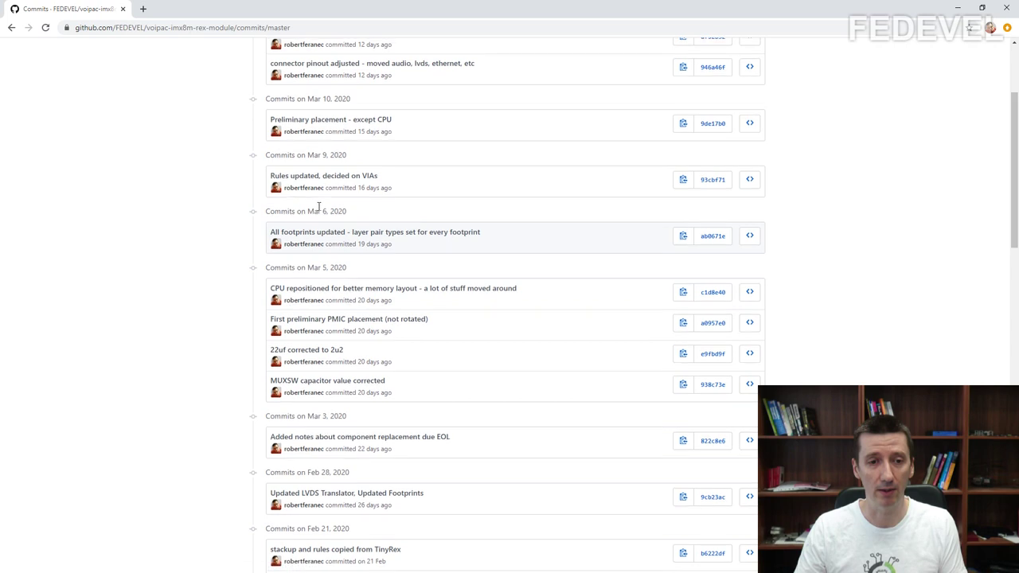
{"action": "scroll", "coordinate": [327, 200], "scroll_direction": "up", "scroll_amount": 2}
{"action": "scroll", "coordinate": [332, 228], "scroll_direction": "down", "scroll_amount": 1}
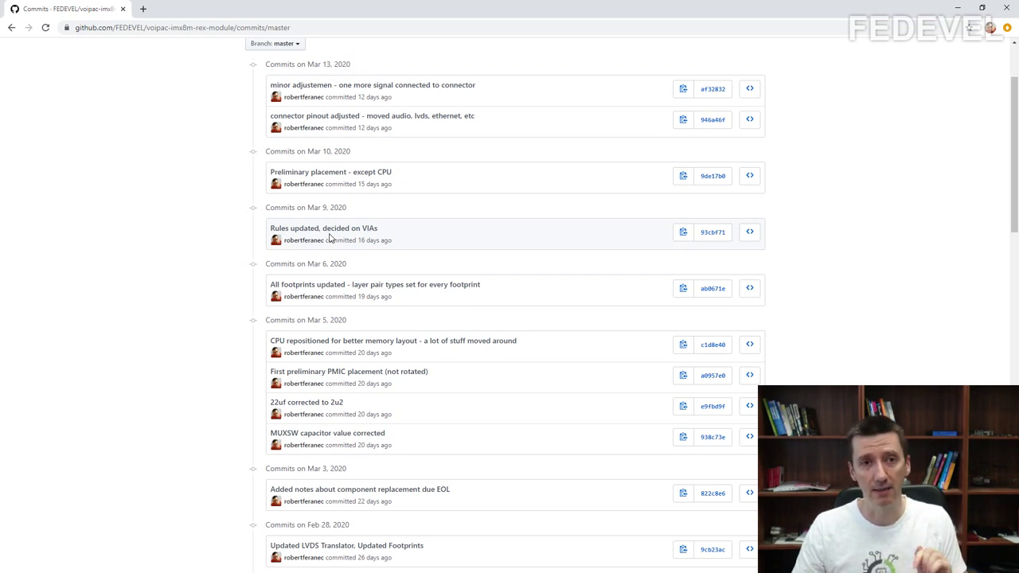
{"action": "scroll", "coordinate": [341, 241], "scroll_direction": "down", "scroll_amount": 2}
{"action": "scroll", "coordinate": [205, 339], "scroll_direction": "up", "scroll_amount": 1}
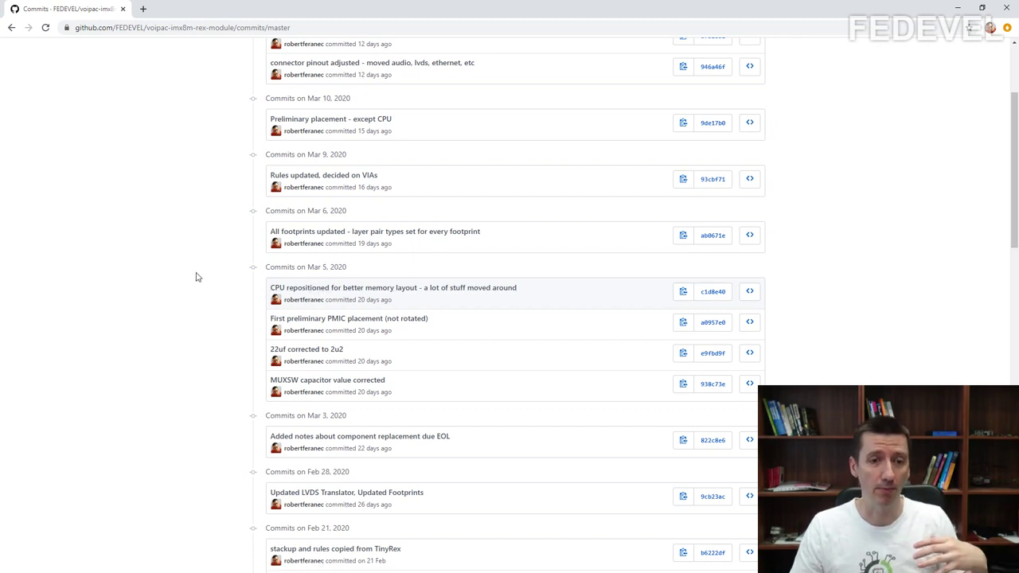
{"action": "scroll", "coordinate": [307, 342], "scroll_direction": "down", "scroll_amount": 1}
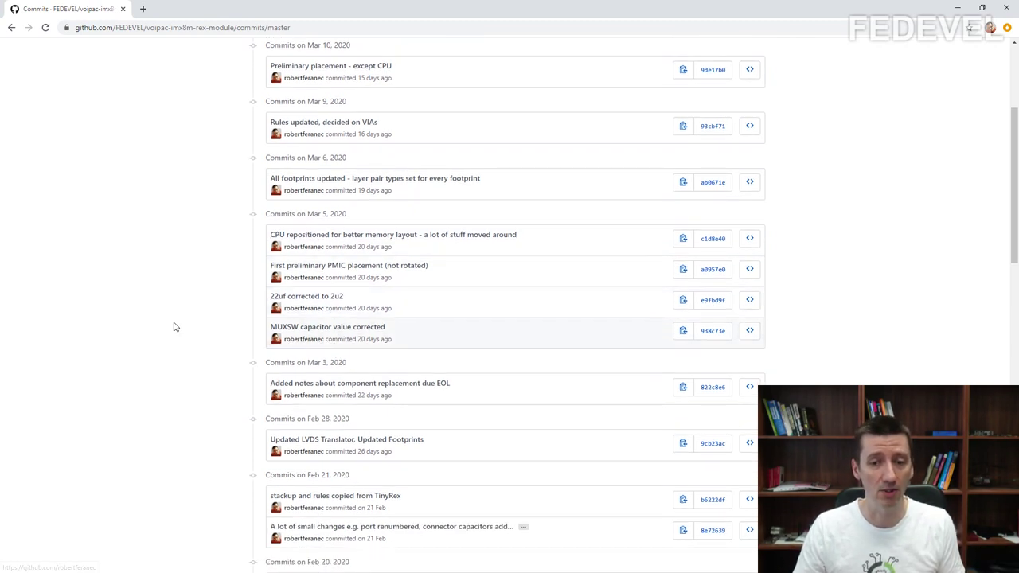
{"action": "scroll", "coordinate": [176, 327], "scroll_direction": "up", "scroll_amount": 3}
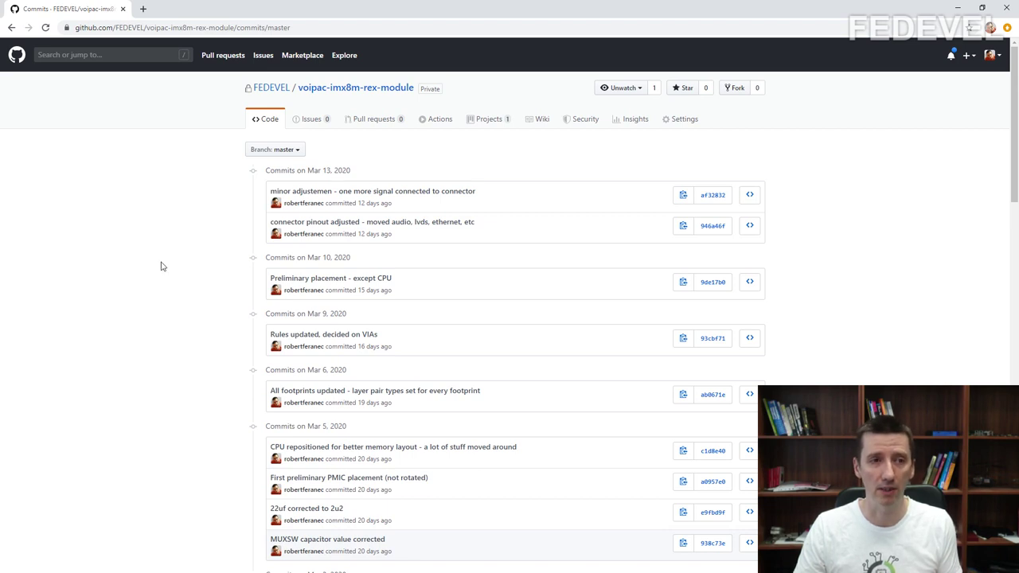
Step: Return to the repository's main page, then switch away from the browser
{"action": "left_click", "coordinate": [334, 90]}
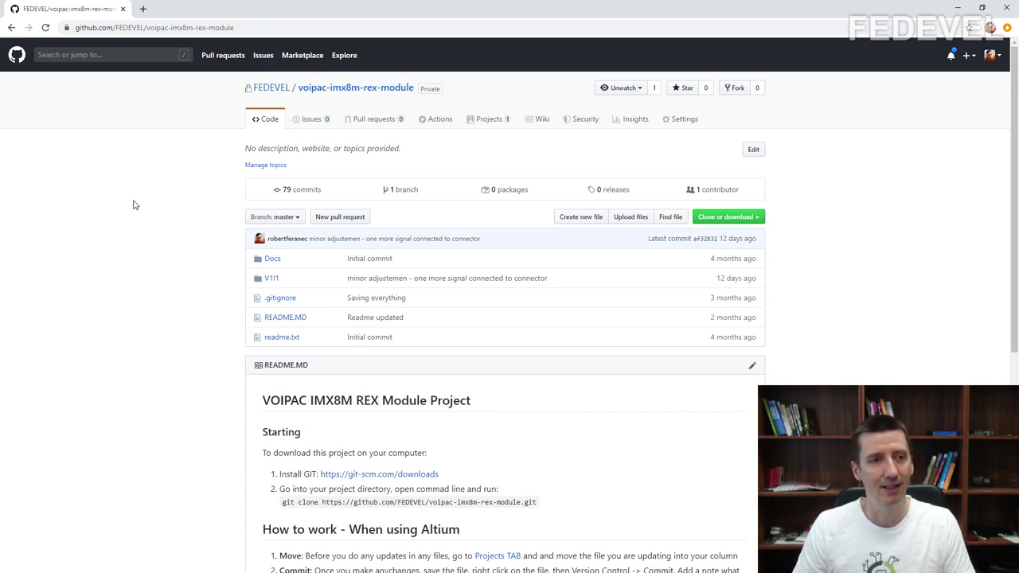
{"action": "key", "text": "alt+Tab"}
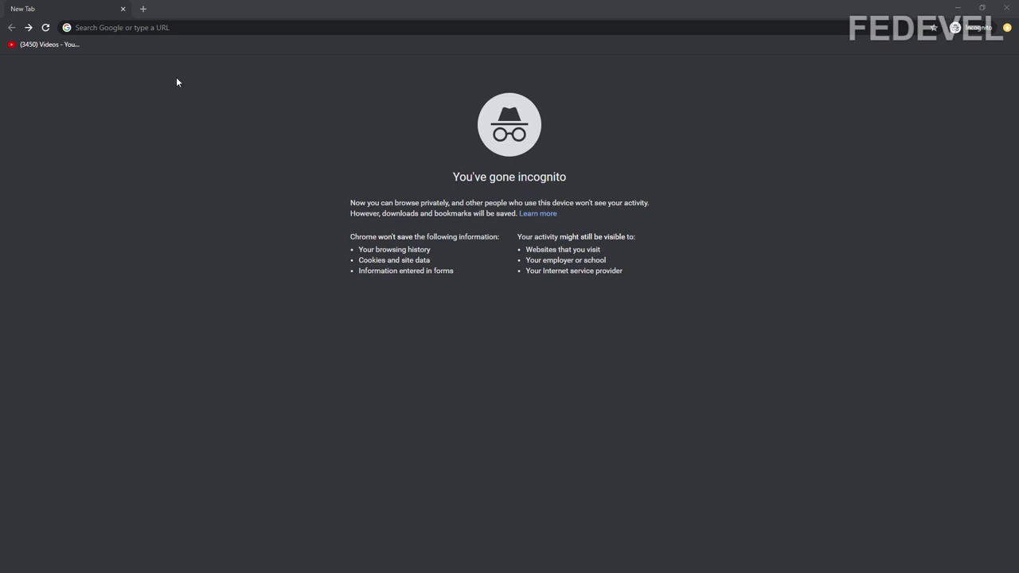
Step: Search Google for 'github' and go to github.com from the top result
{"action": "left_click", "coordinate": [200, 25]}
{"action": "type", "text": "github"}
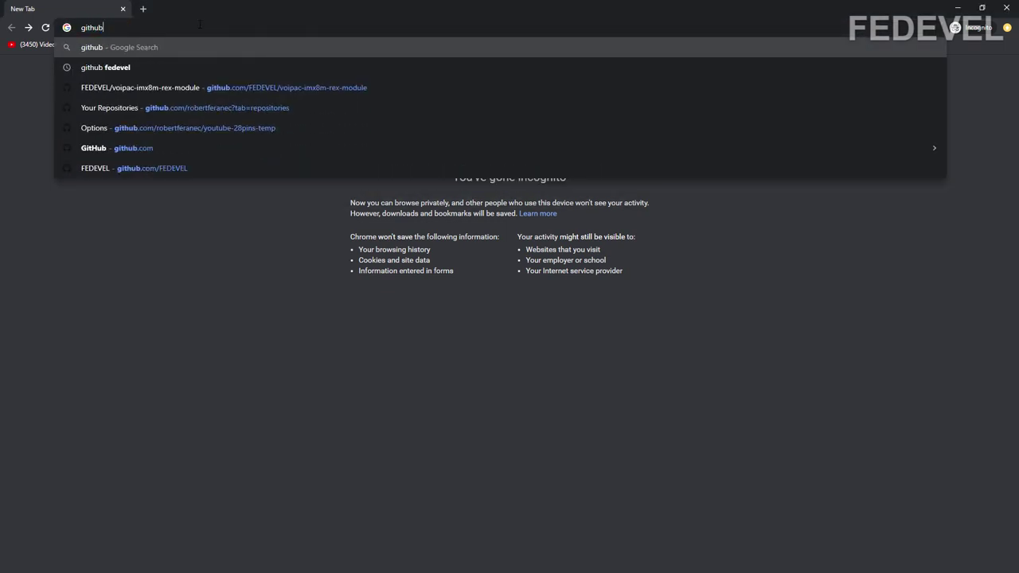
{"action": "key", "text": "Return"}
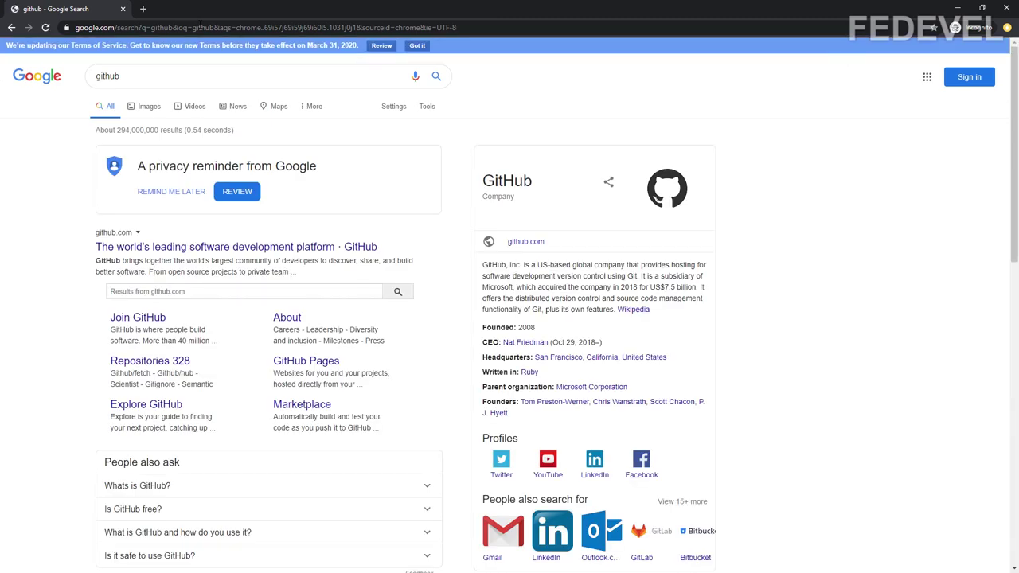
{"action": "left_click", "coordinate": [178, 248]}
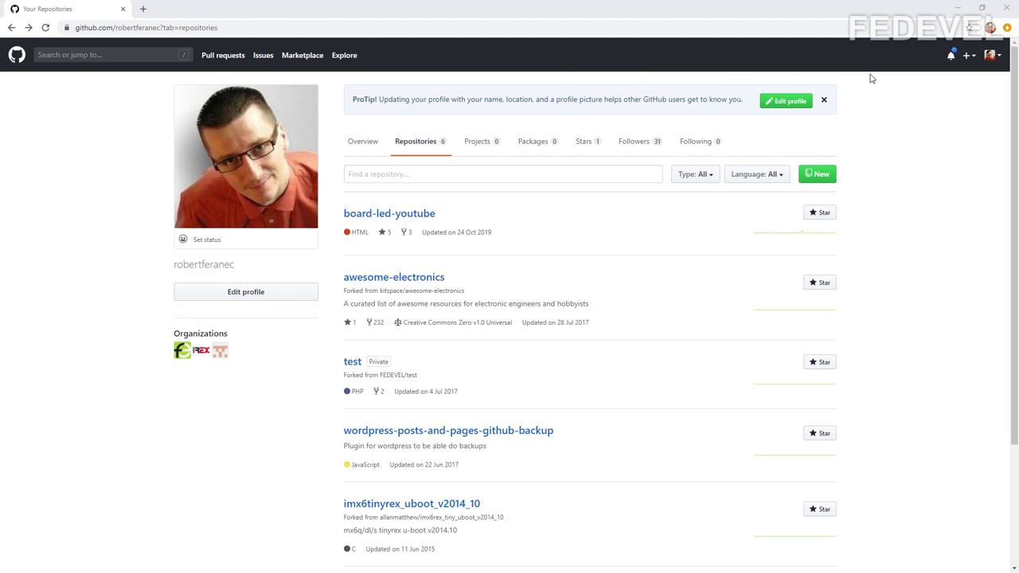
Step: Go to Your repositories from the avatar menu and start a new repository
{"action": "left_click", "coordinate": [993, 56]}
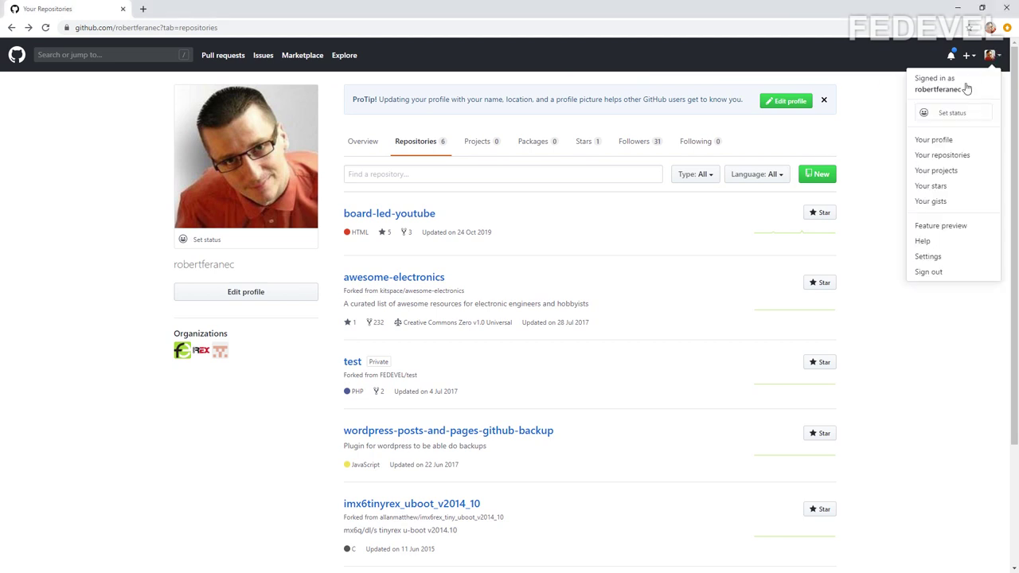
{"action": "left_click", "coordinate": [947, 157]}
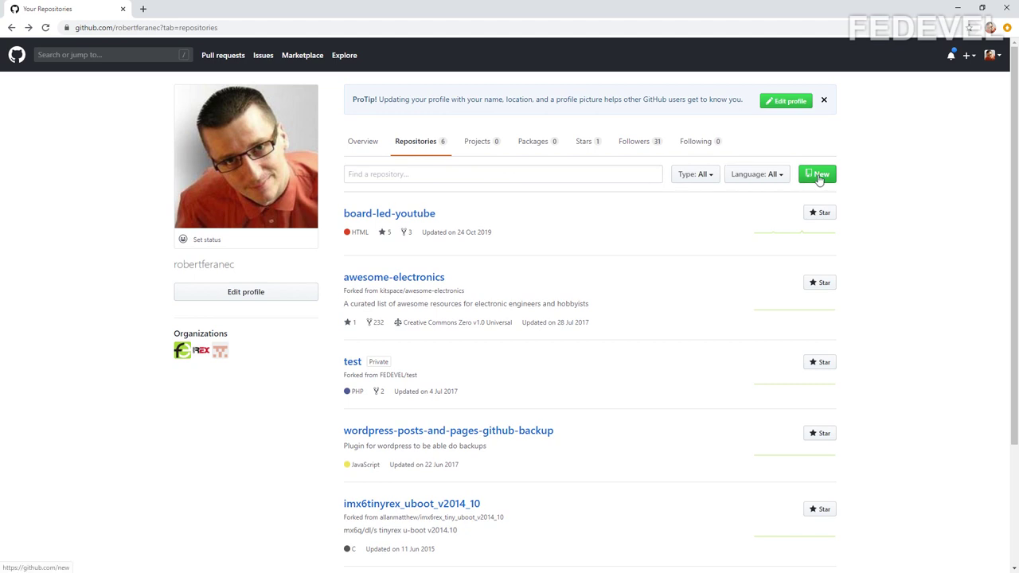
{"action": "left_click", "coordinate": [817, 175]}
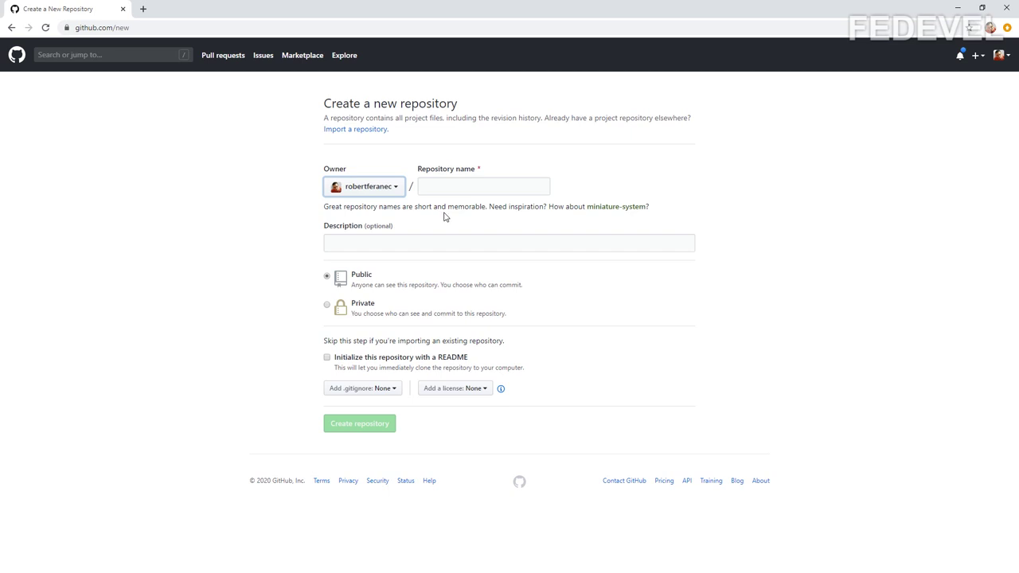
Step: Create the repository 'youtube-28pins', switching Private back to Public
{"action": "left_click", "coordinate": [480, 189]}
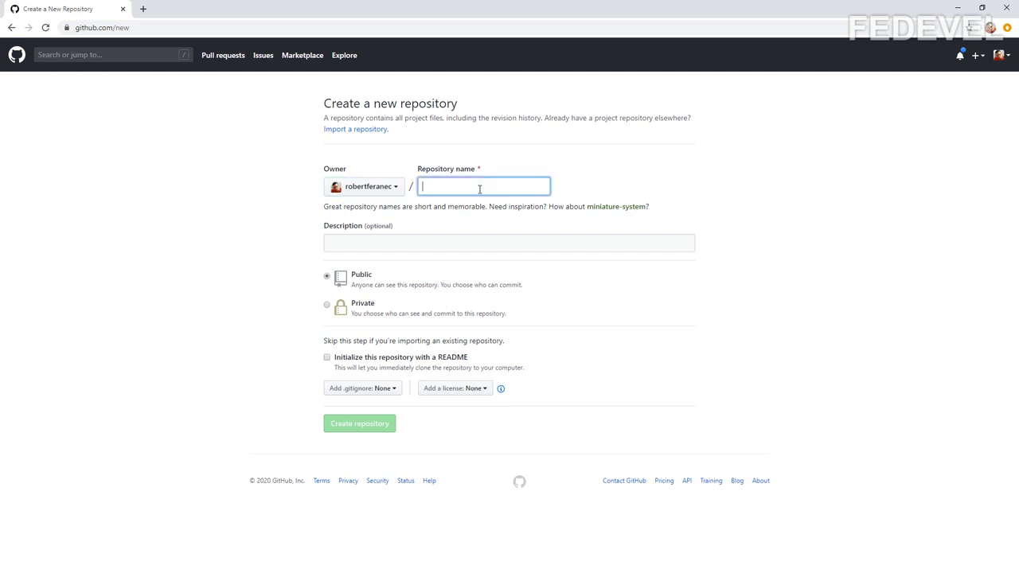
{"action": "type", "text": "youtube-"}
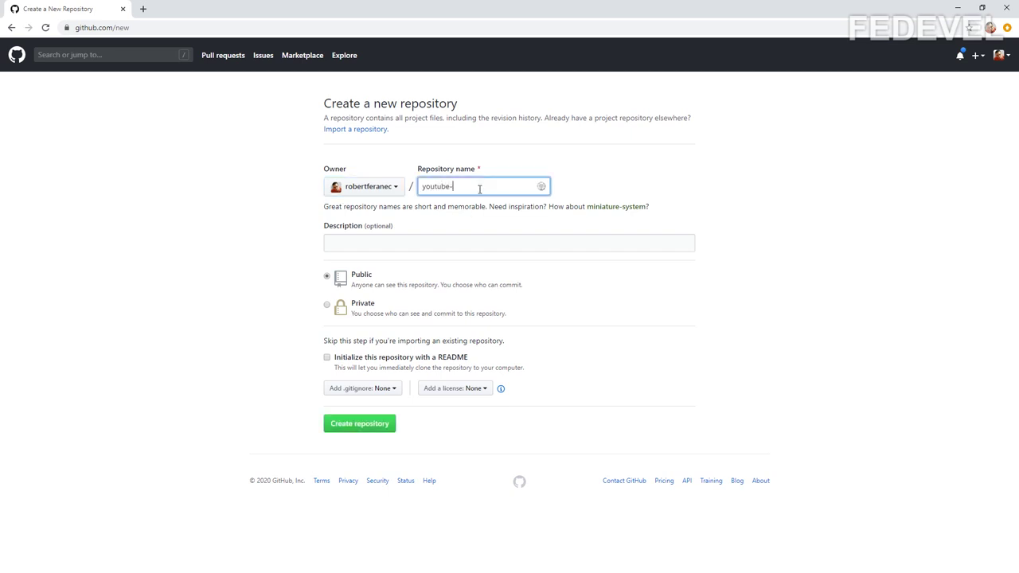
{"action": "type", "text": "28pins"}
{"action": "left_click", "coordinate": [328, 307]}
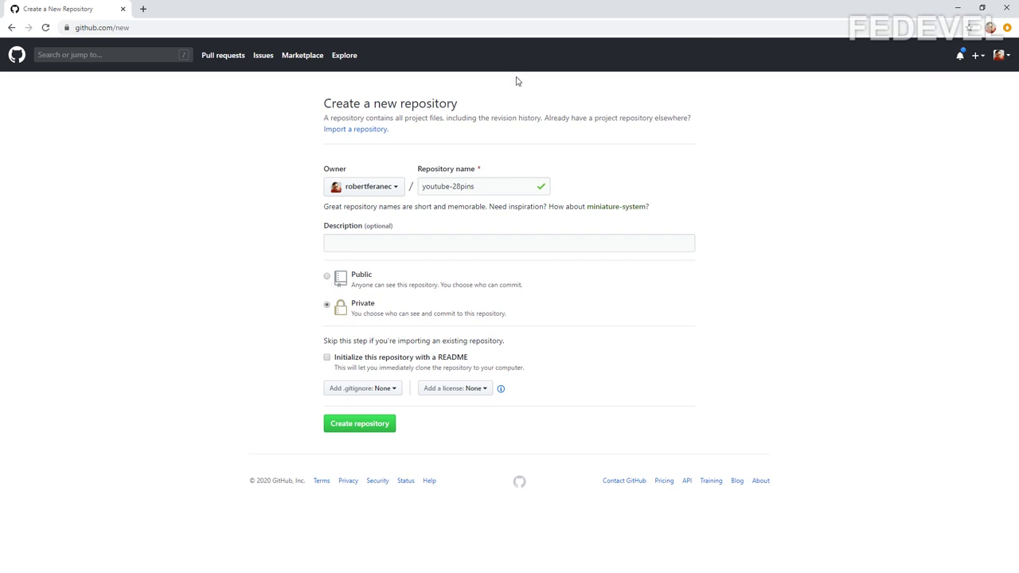
{"action": "left_click", "coordinate": [327, 276]}
{"action": "left_click", "coordinate": [358, 425]}
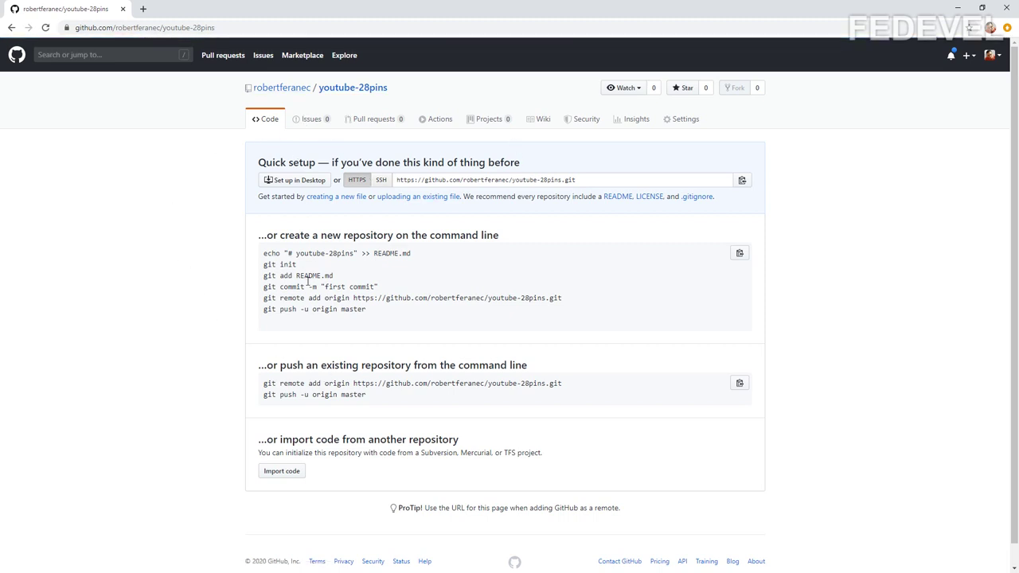
Step: Find youtube-28pins under Your repositories, open it, select its clone URL, then open a new tab
{"action": "left_click", "coordinate": [992, 57]}
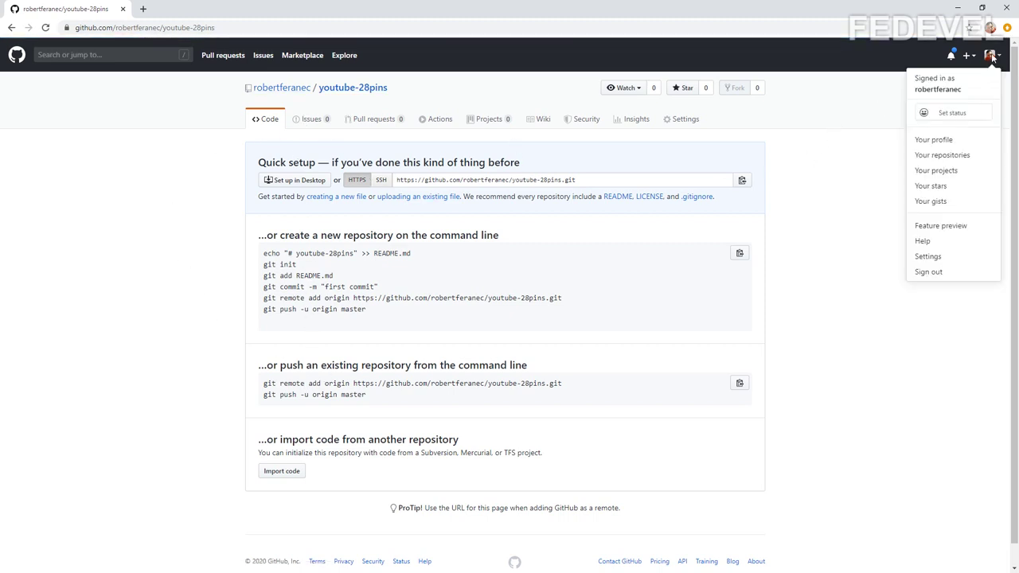
{"action": "left_click", "coordinate": [946, 154]}
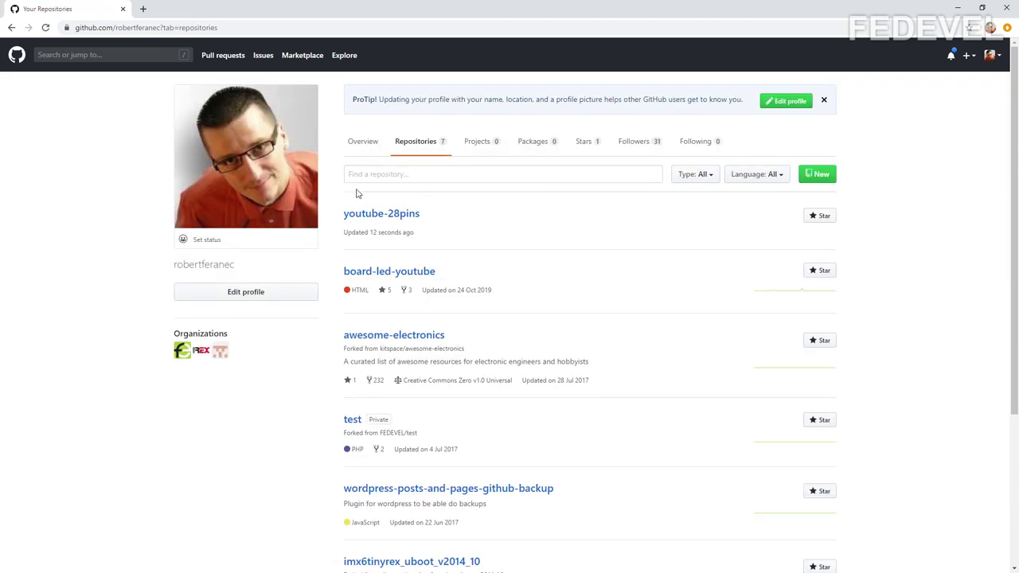
{"action": "left_click", "coordinate": [379, 216]}
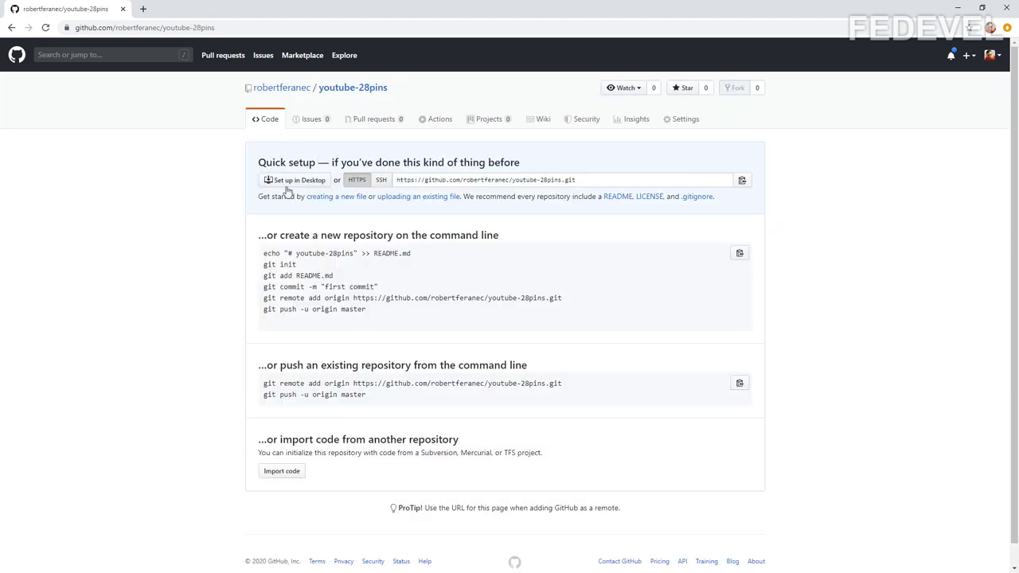
{"action": "left_click", "coordinate": [588, 180]}
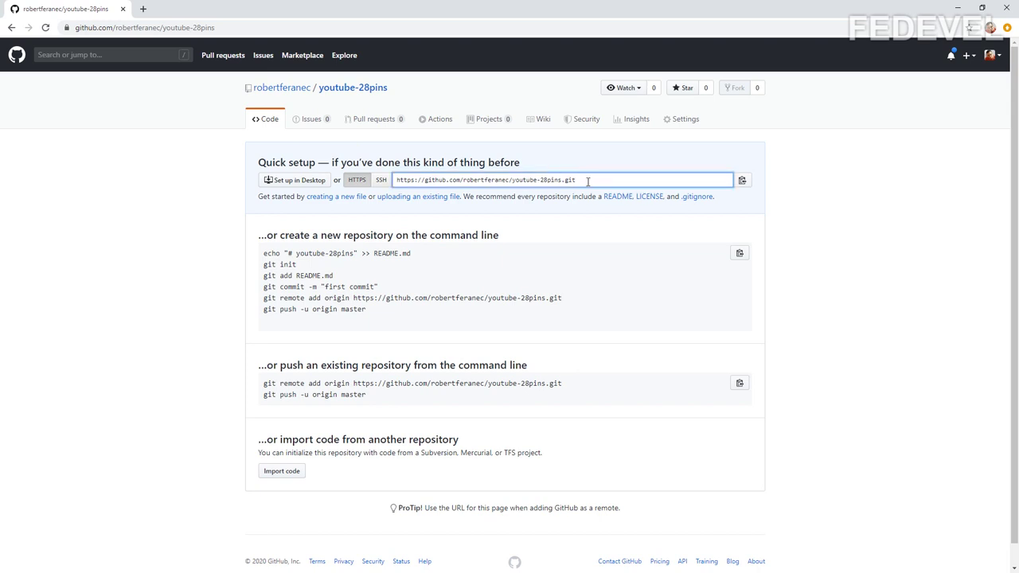
{"action": "key", "text": "ctrl+t"}
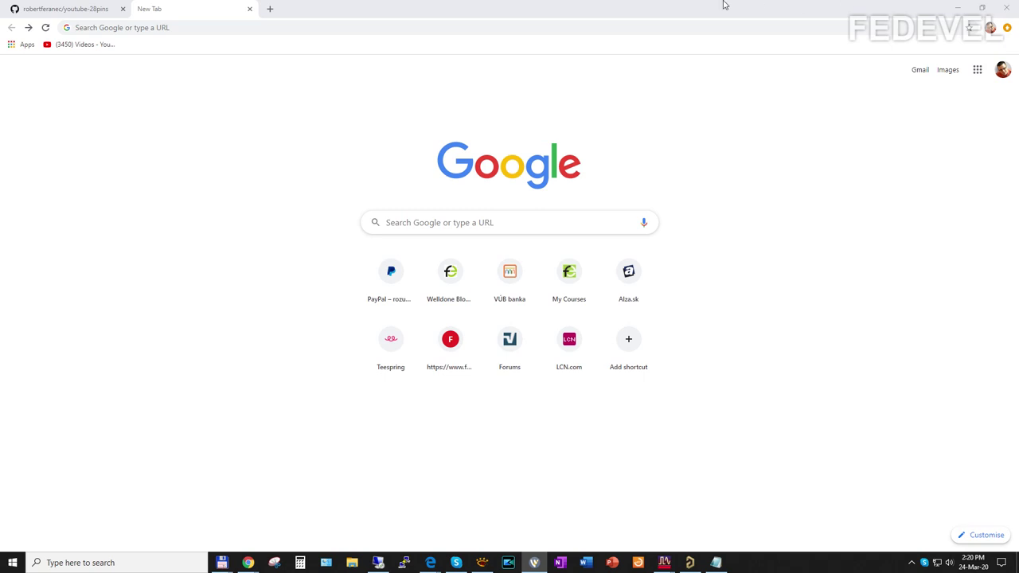
Step: Search 'git download', open git-scm.com's Downloads page for Git 2.26.0, then add a blank tab
{"action": "left_click", "coordinate": [644, 27]}
{"action": "type", "text": "git download"}
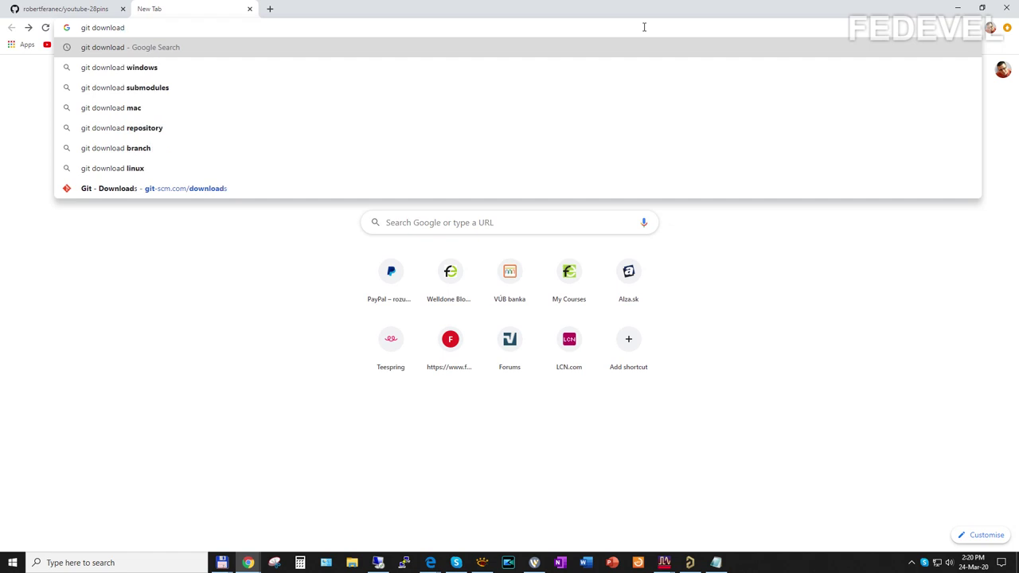
{"action": "key", "text": "Return"}
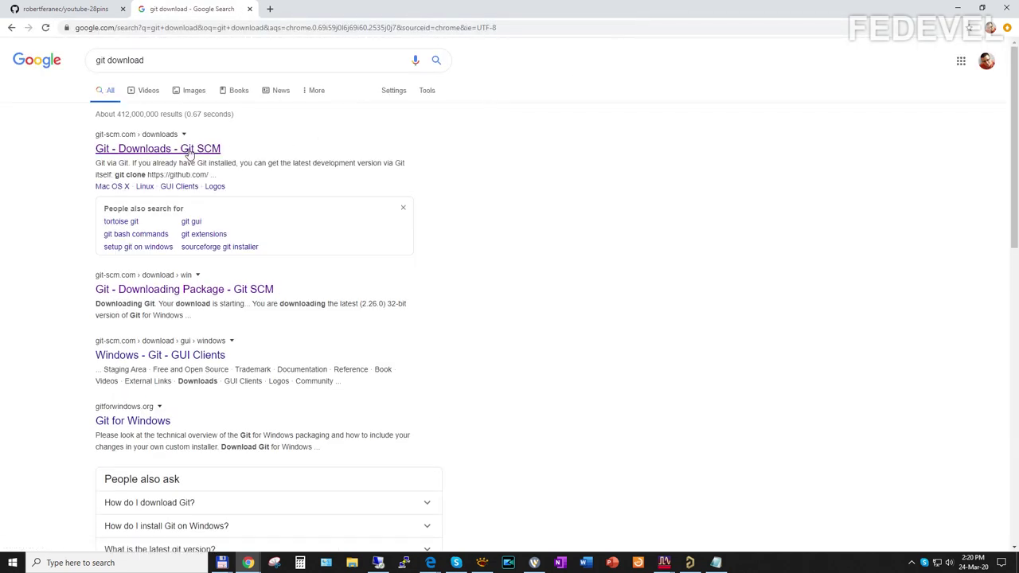
{"action": "left_click", "coordinate": [189, 150]}
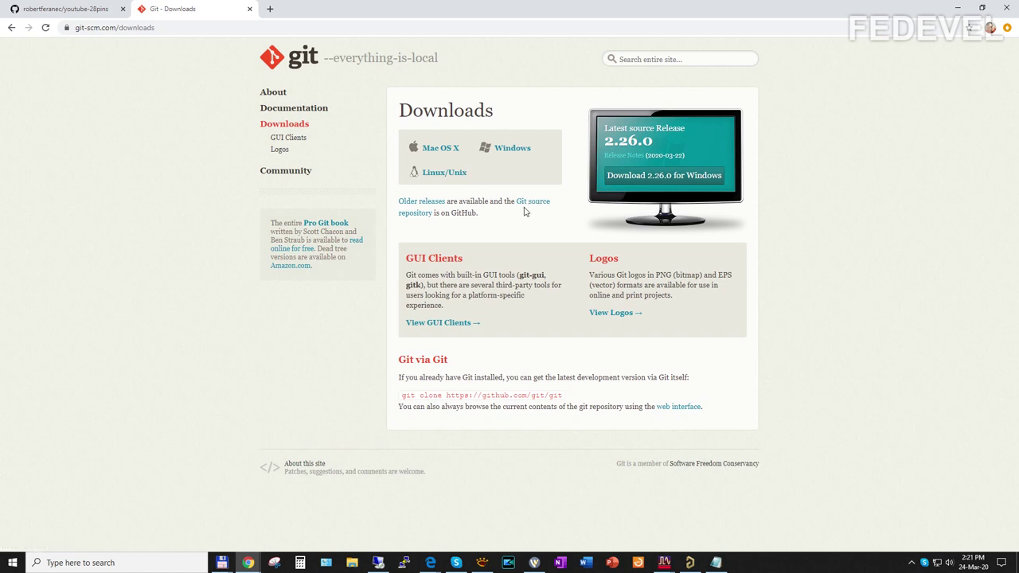
{"action": "left_click", "coordinate": [271, 10]}
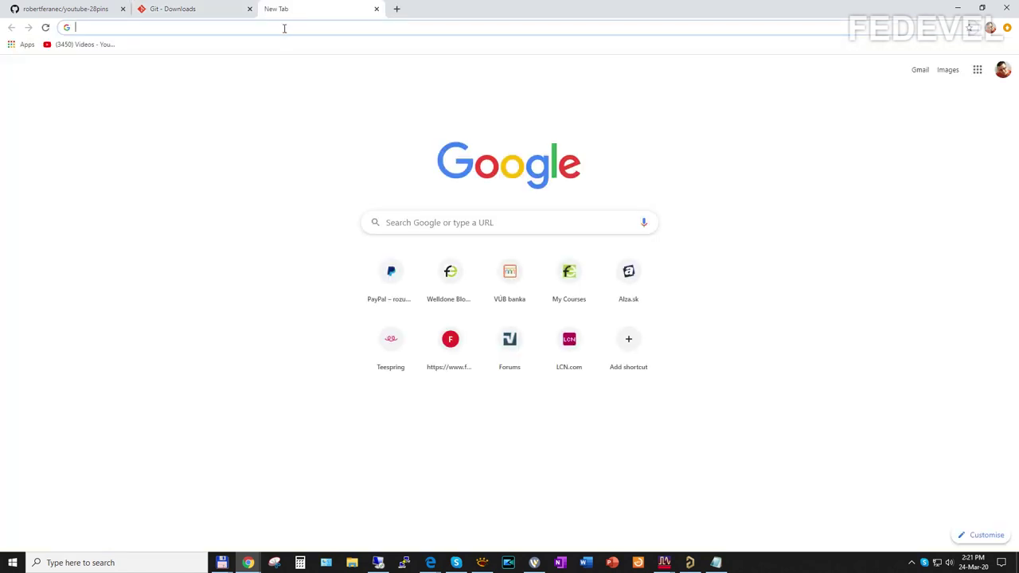
Step: Search 'git set name email' and read git-scm's First-Time Git Setup identity commands
{"action": "type", "text": "git set nam"}
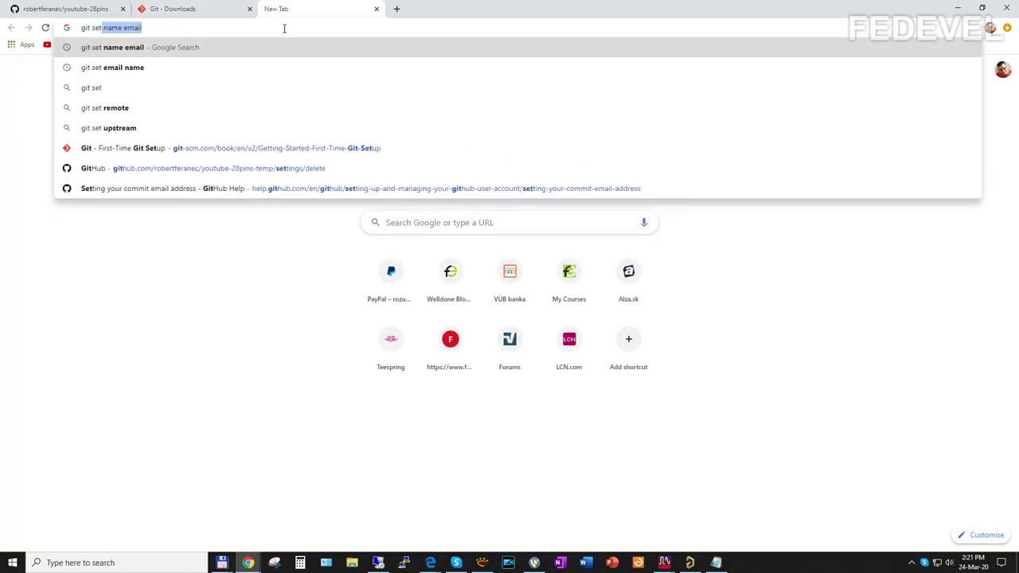
{"action": "type", "text": "e e"}
{"action": "key", "text": "BackSpace"}
{"action": "key", "text": "BackSpace"}
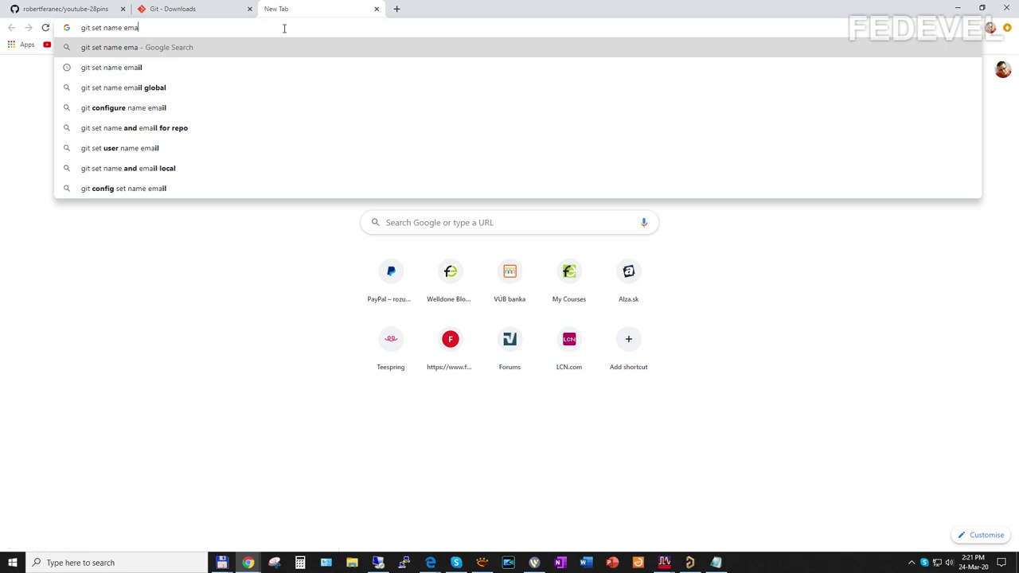
{"action": "type", "text": "il"}
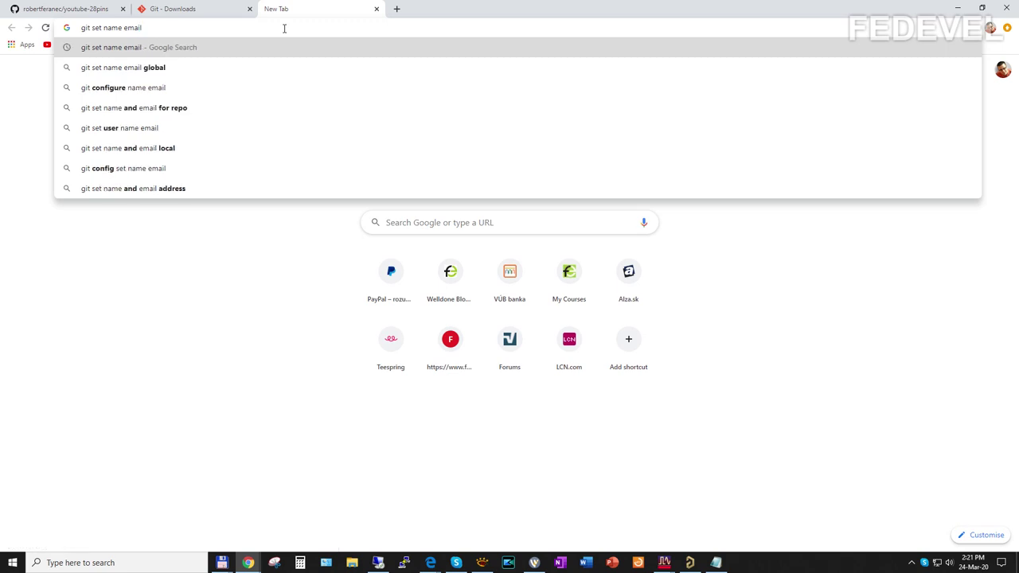
{"action": "key", "text": "Return"}
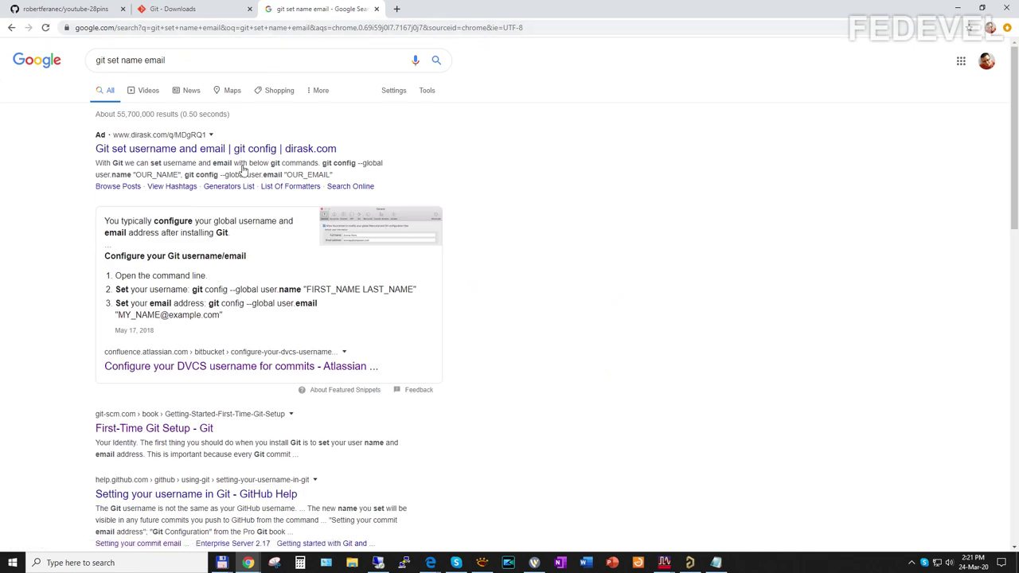
{"action": "left_click", "coordinate": [148, 431]}
{"action": "scroll", "coordinate": [446, 239], "scroll_direction": "down", "scroll_amount": 7}
{"action": "scroll", "coordinate": [446, 239], "scroll_direction": "down", "scroll_amount": 1}
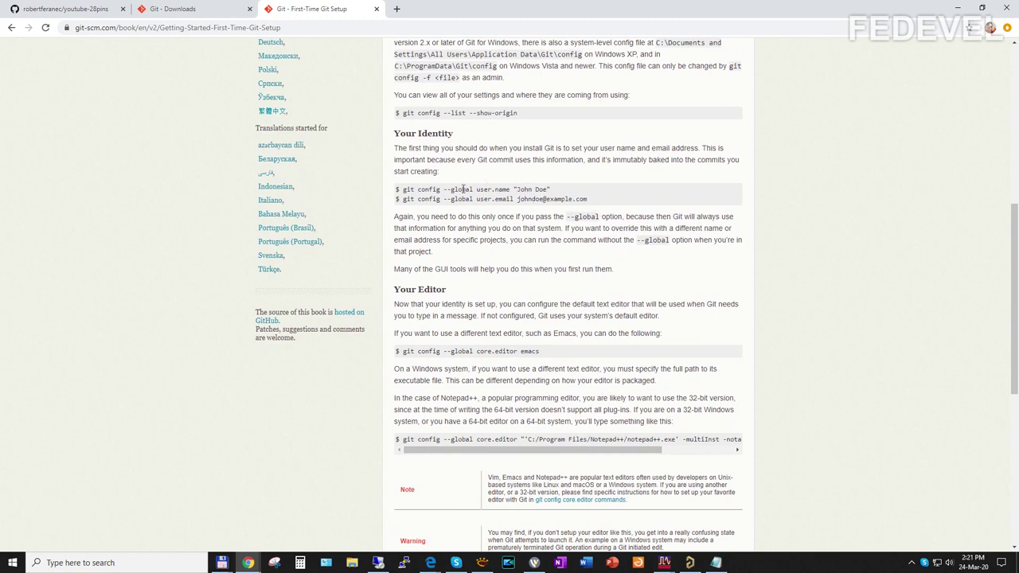
{"action": "scroll", "coordinate": [465, 191], "scroll_direction": "down", "scroll_amount": 1}
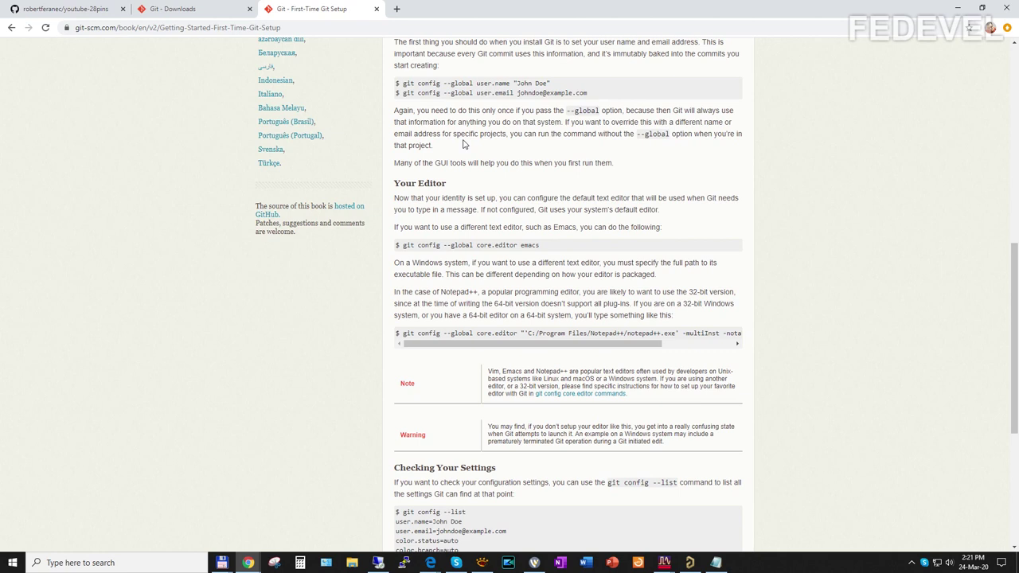
Step: Search Windows for 'powershe' and launch Windows PowerShell
{"action": "left_click", "coordinate": [143, 562]}
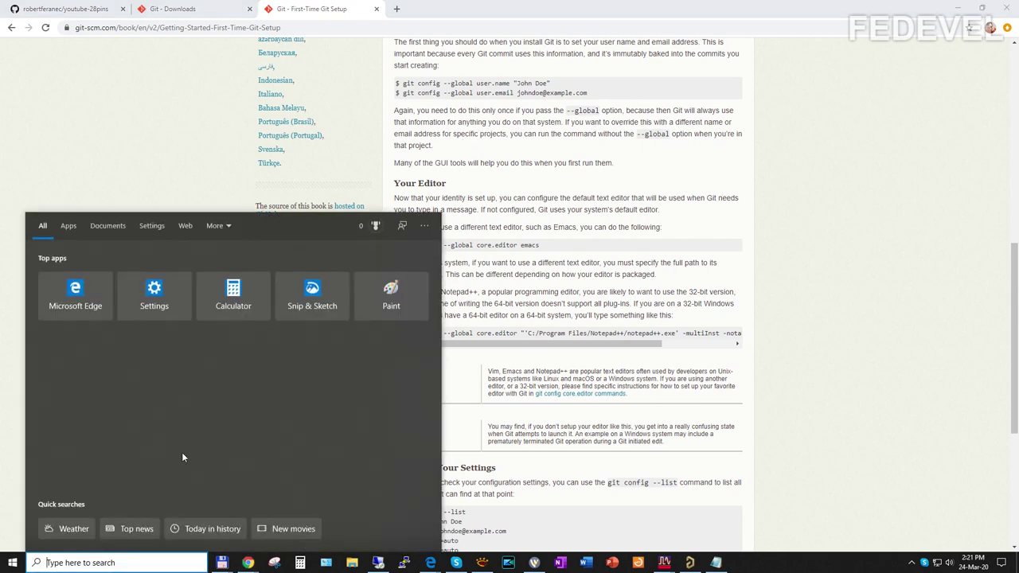
{"action": "type", "text": "cmd"}
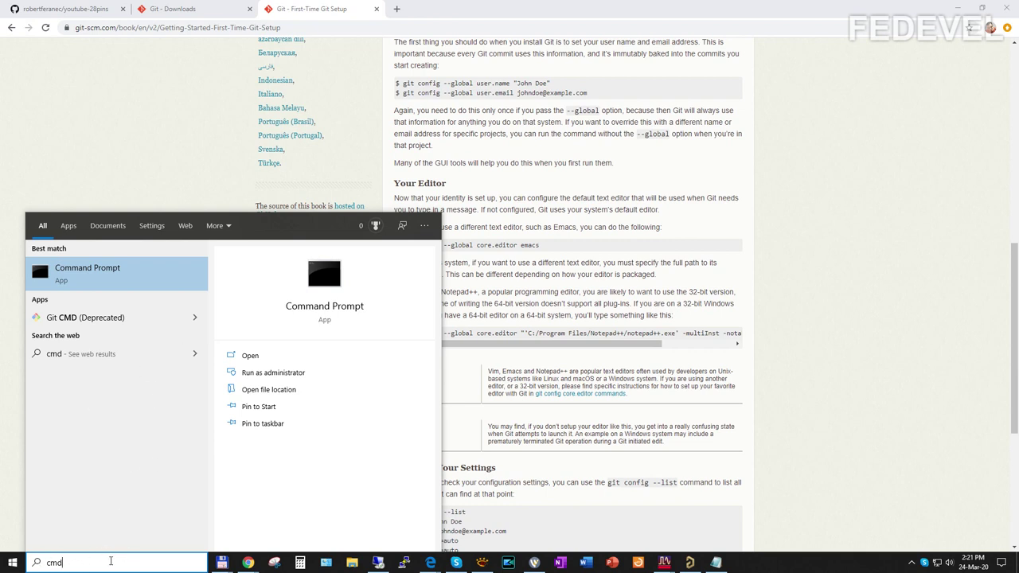
{"action": "key", "text": "BackSpace"}
{"action": "key", "text": "BackSpace"}
{"action": "key", "text": "BackSpace"}
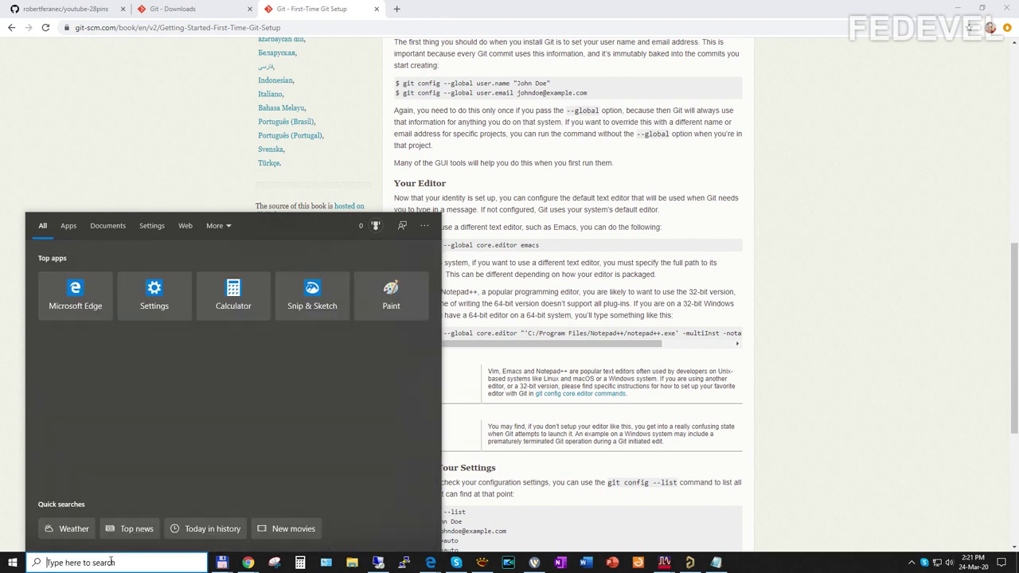
{"action": "type", "text": "power"}
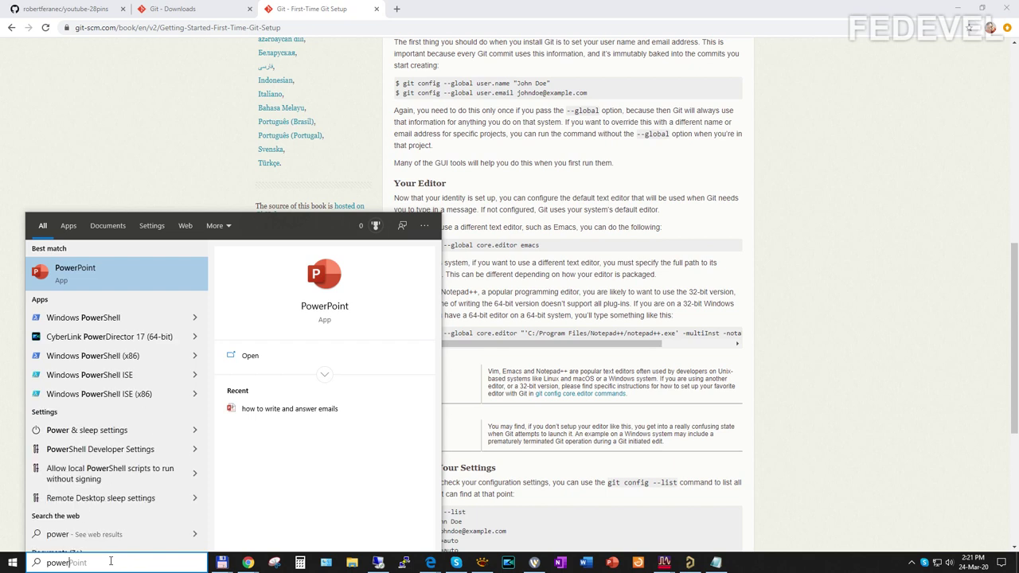
{"action": "type", "text": "she"}
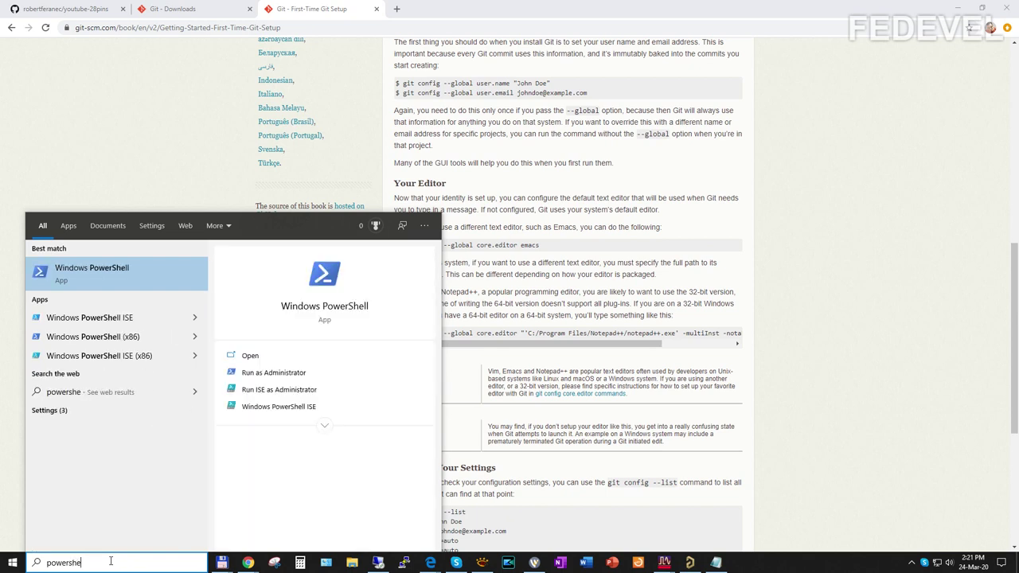
{"action": "left_click", "coordinate": [88, 274]}
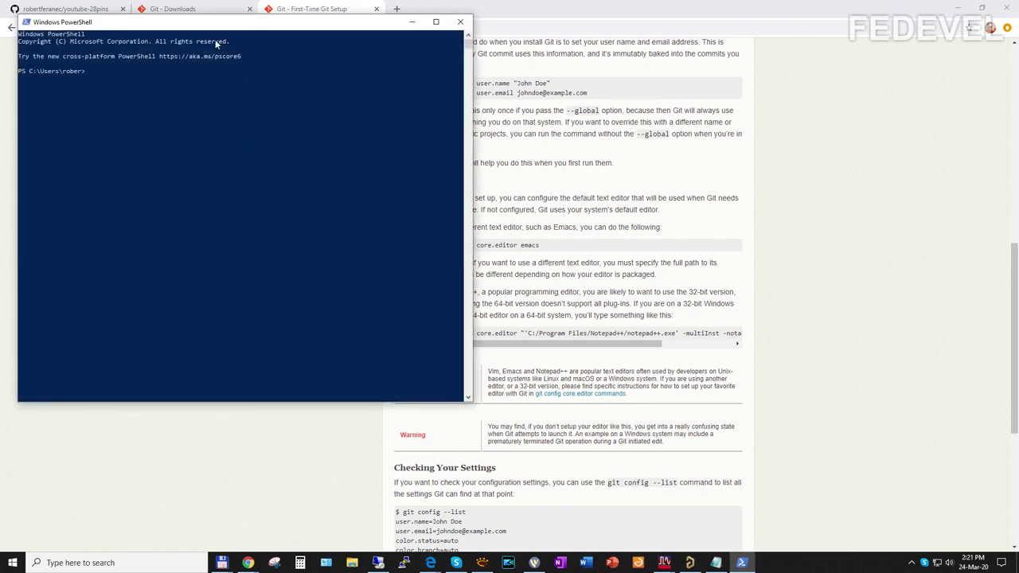
Step: Place the console beside the guide and copy the git config user.name line into PowerShell
{"action": "left_click_drag", "start_coordinate": [198, 26], "coordinate": [243, 118]}
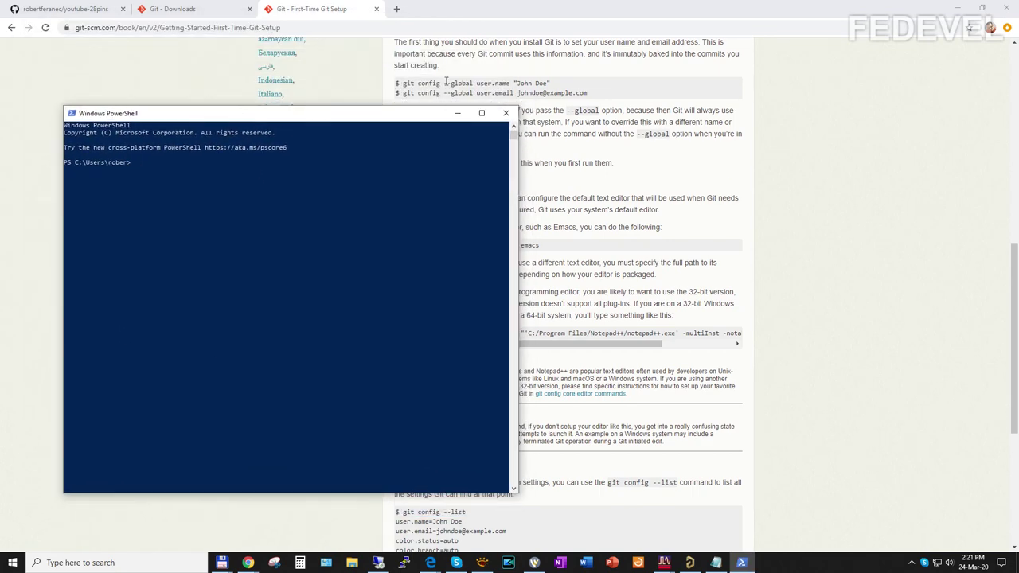
{"action": "left_click", "coordinate": [457, 112]}
{"action": "left_click_drag", "start_coordinate": [402, 84], "coordinate": [557, 85]}
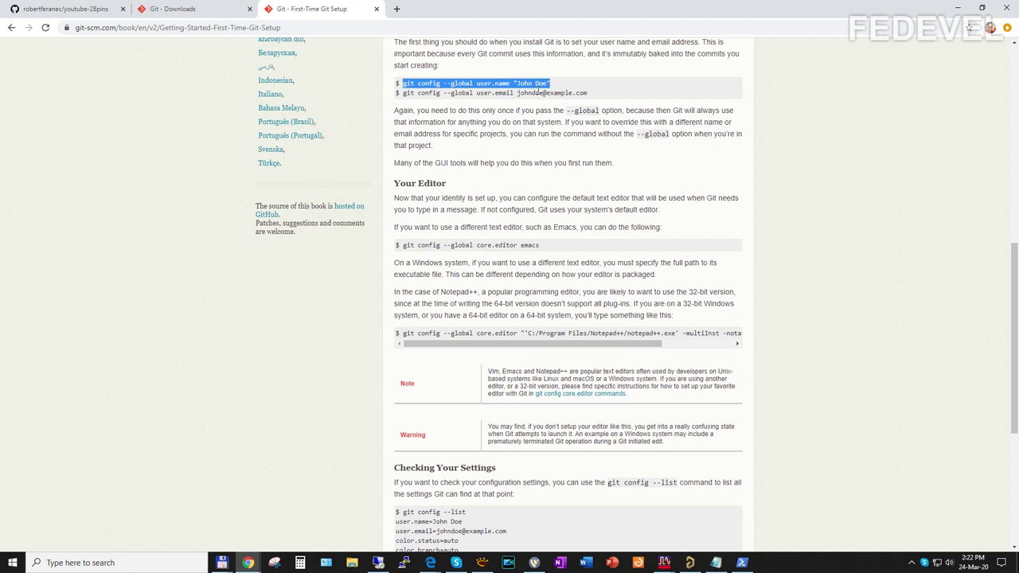
{"action": "left_click", "coordinate": [742, 563]}
{"action": "left_click", "coordinate": [295, 254]}
{"action": "right_click", "coordinate": [296, 254]}
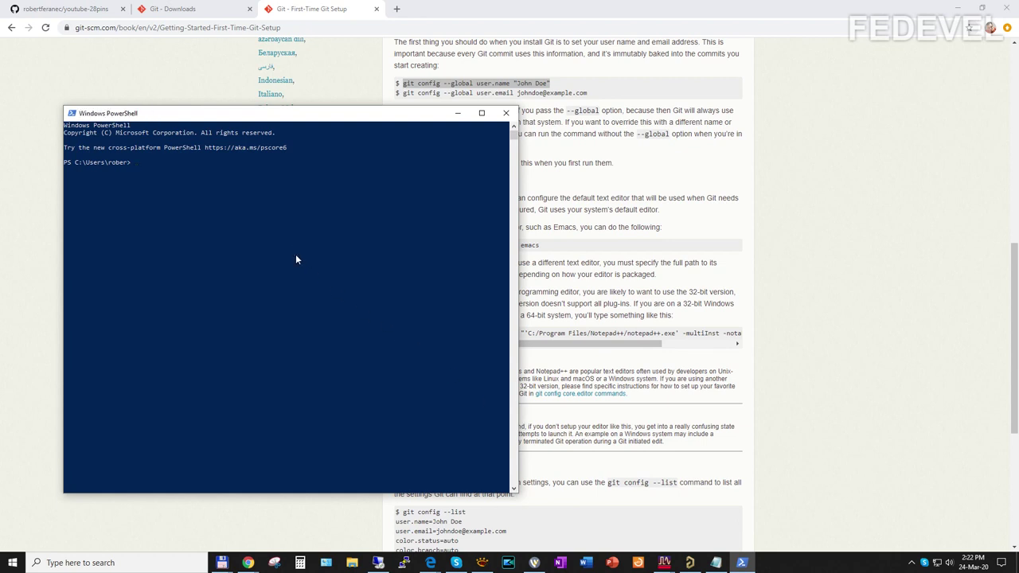
Step: Paste the user.name command, replace the sample name with the user's own name, and run it
{"action": "left_click", "coordinate": [440, 94]}
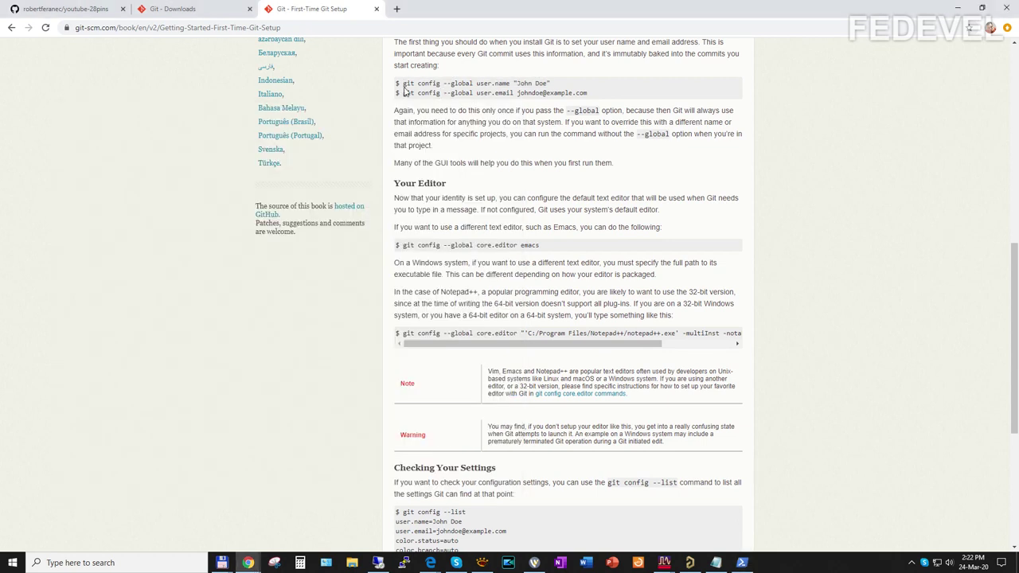
{"action": "left_click_drag", "start_coordinate": [403, 83], "coordinate": [555, 83]}
{"action": "key", "text": "super+c"}
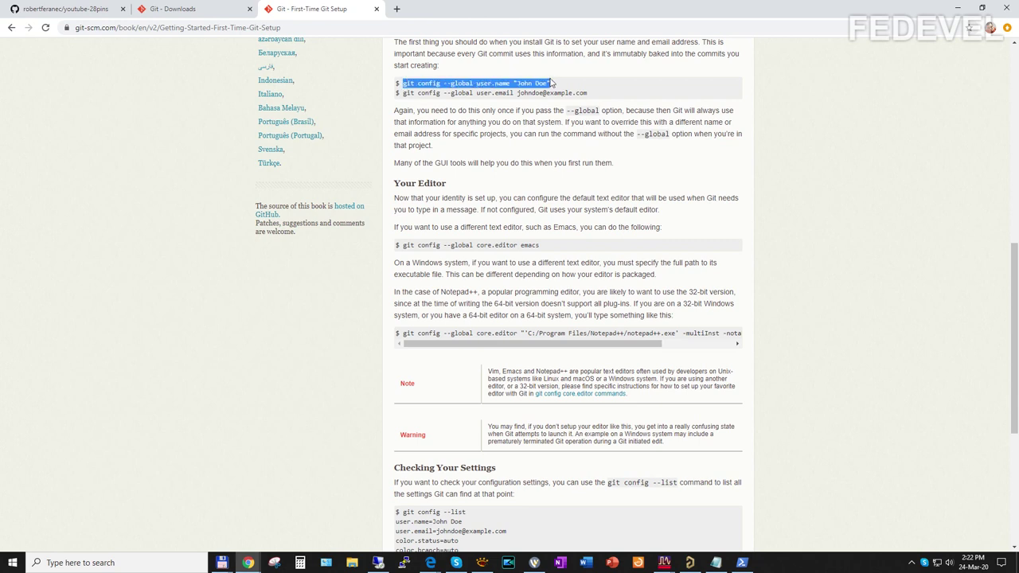
{"action": "left_click", "coordinate": [741, 563]}
{"action": "left_click", "coordinate": [425, 326]}
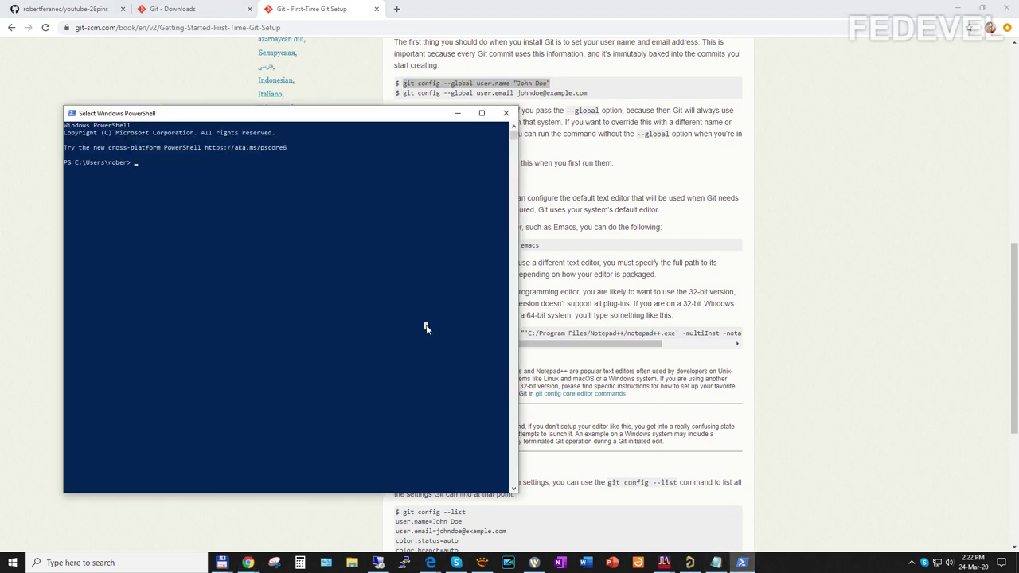
{"action": "right_click", "coordinate": [426, 327]}
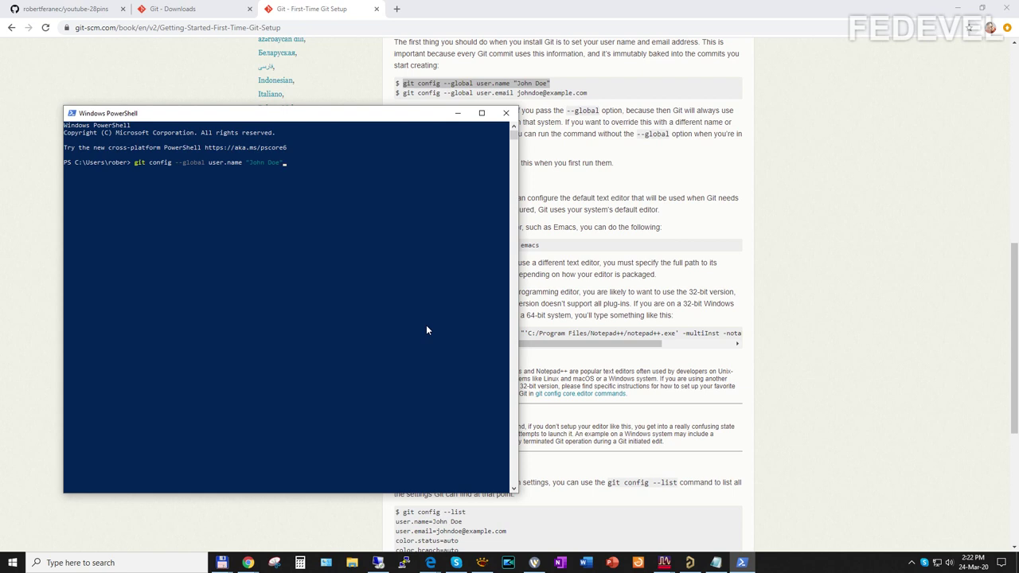
{"action": "key", "text": "BackSpace"}
{"action": "key", "text": "BackSpace"}
{"action": "key", "text": "BackSpace"}
{"action": "key", "text": "BackSpace"}
{"action": "key", "text": "BackSpace"}
{"action": "key", "text": "BackSpace"}
{"action": "key", "text": "BackSpace"}
{"action": "type", "text": "Robert Feranec"}
{"action": "key", "text": "Return"}
Step: Paste the git config user.email command with the user's own e-mail address and run it
{"action": "left_click", "coordinate": [573, 94]}
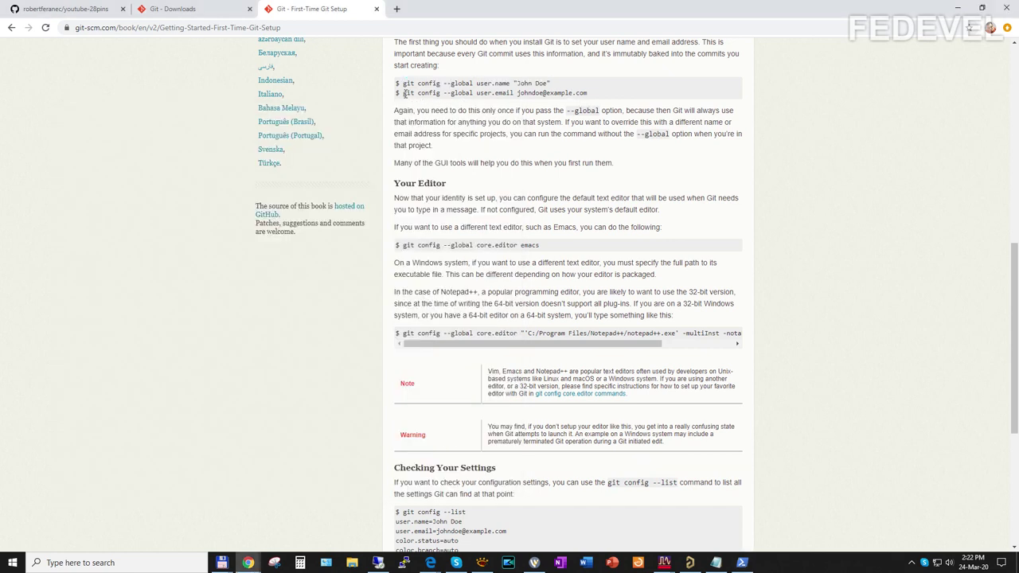
{"action": "left_click_drag", "start_coordinate": [403, 93], "coordinate": [587, 90]}
{"action": "key", "text": "super+c"}
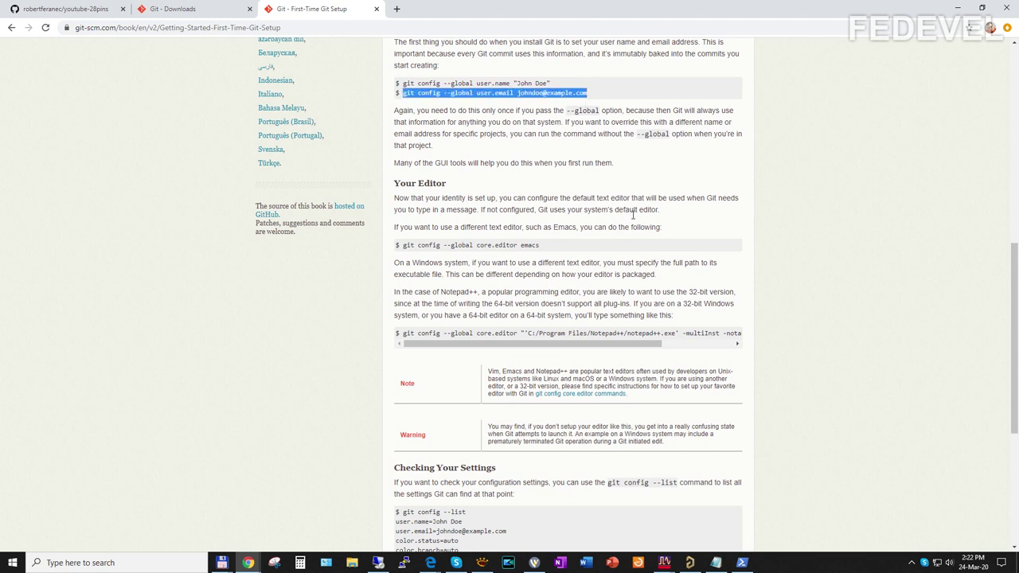
{"action": "left_click", "coordinate": [743, 563]}
{"action": "left_click", "coordinate": [315, 305]}
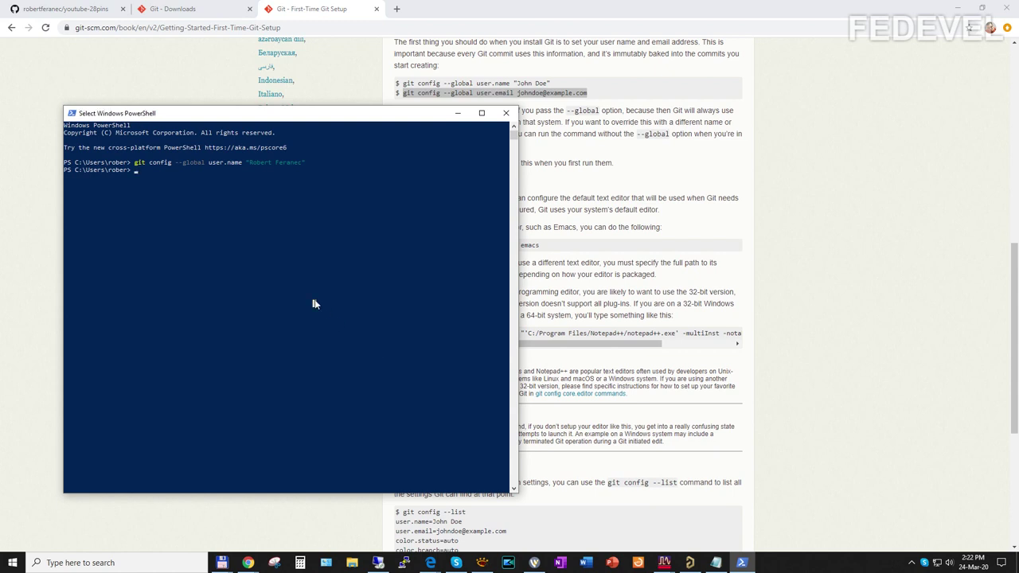
{"action": "right_click", "coordinate": [315, 305]}
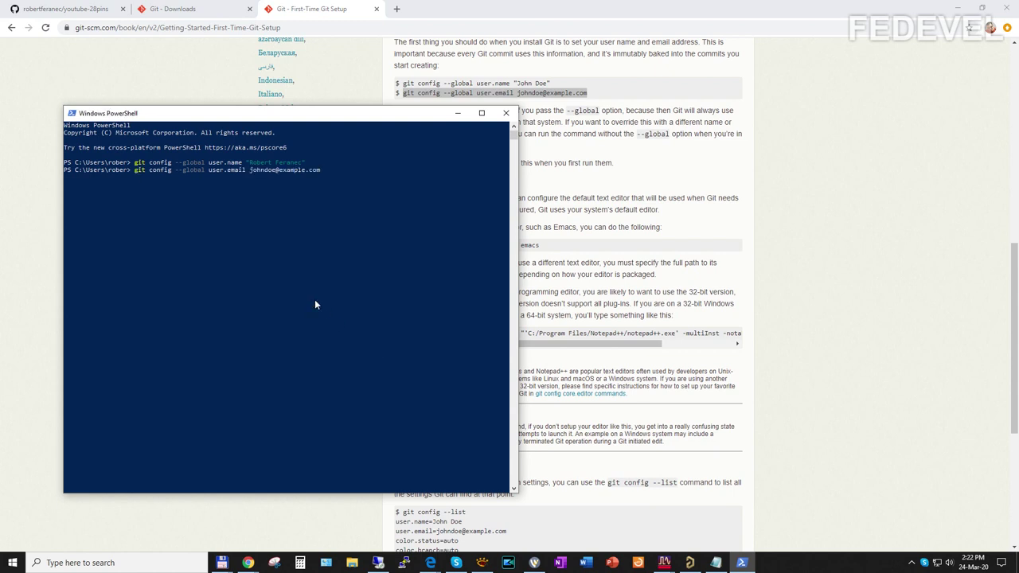
{"action": "key", "text": "BackSpace"}
{"action": "key", "text": "BackSpace"}
{"action": "key", "text": "BackSpace"}
{"action": "key", "text": "BackSpace"}
{"action": "key", "text": "BackSpace"}
{"action": "key", "text": "BackSpace"}
{"action": "key", "text": "BackSpace"}
{"action": "key", "text": "BackSpace"}
{"action": "key", "text": "BackSpace"}
{"action": "key", "text": "BackSpace"}
{"action": "key", "text": "BackSpace"}
{"action": "key", "text": "BackSpace"}
{"action": "key", "text": "BackSpace"}
{"action": "key", "text": "BackSpace"}
{"action": "key", "text": "BackSpace"}
{"action": "key", "text": "BackSpace"}
{"action": "key", "text": "BackSpace"}
{"action": "key", "text": "BackSpace"}
{"action": "key", "text": "BackSpace"}
{"action": "key", "text": "Return"}
Step: Check the Github folder in Total Commander, then switch PowerShell to drive E and into E:\Github
{"action": "left_click", "coordinate": [224, 563]}
{"action": "left_click", "coordinate": [132, 500]}
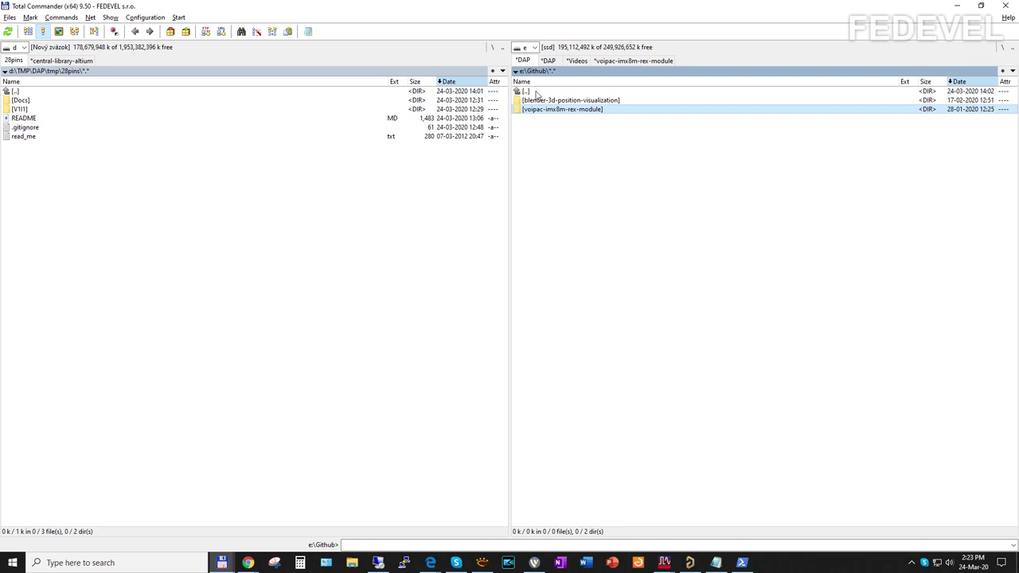
{"action": "left_click", "coordinate": [740, 563]}
{"action": "left_click", "coordinate": [341, 285]}
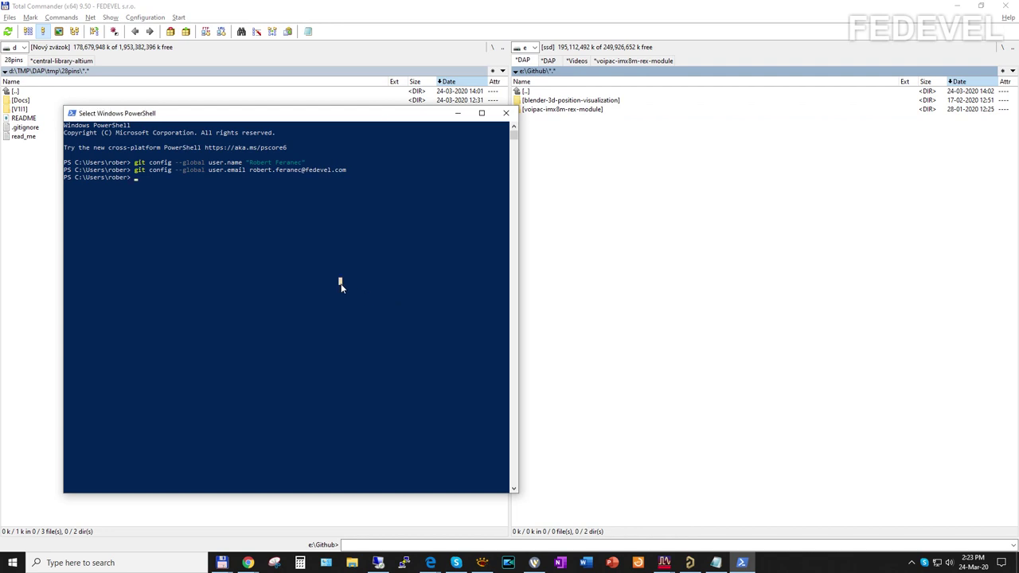
{"action": "type", "text": "e:"}
{"action": "key", "text": "Return"}
{"action": "type", "text": "cd git"}
{"action": "key", "text": "Tab"}
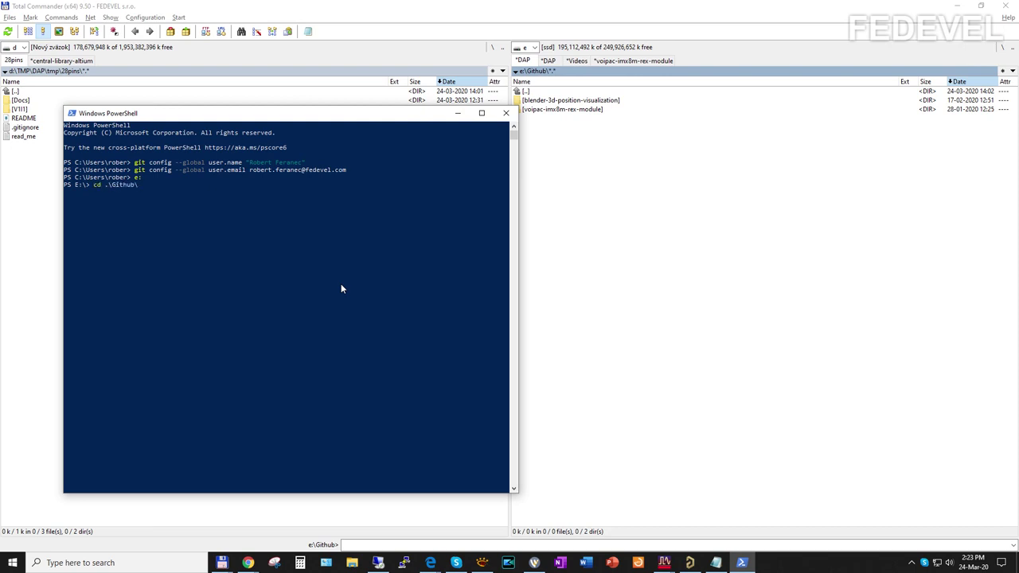
{"action": "key", "text": "Return"}
{"action": "mouse_move", "coordinate": [250, 563]}
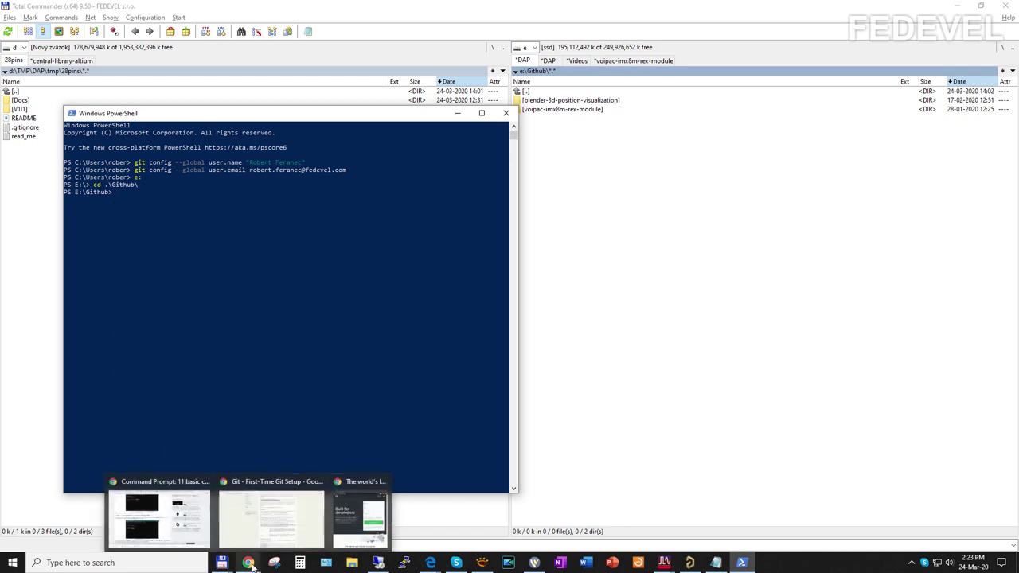
Step: Copy the youtube-28pins HTTPS clone URL from its GitHub repository page
{"action": "left_click", "coordinate": [263, 517]}
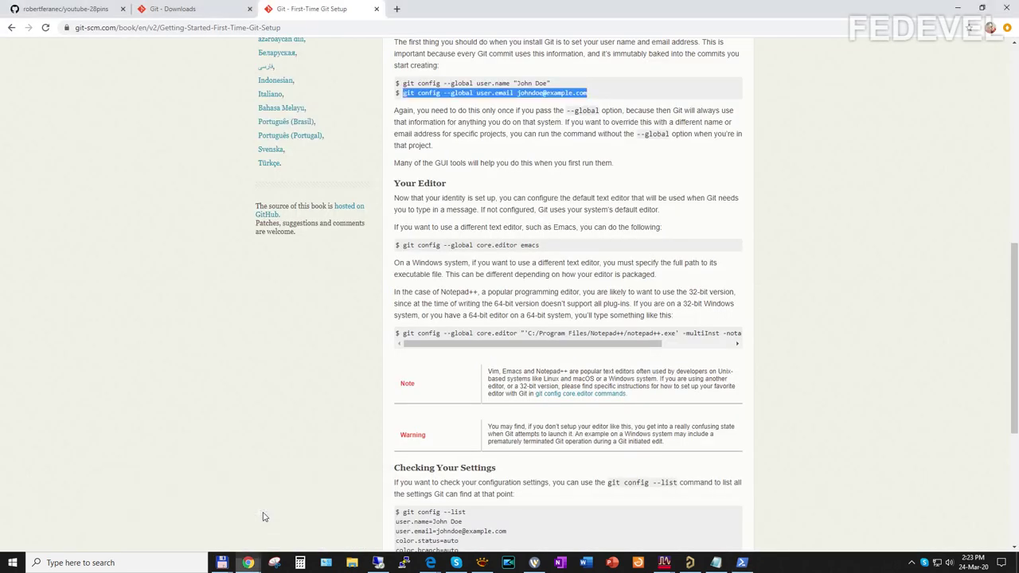
{"action": "left_click", "coordinate": [84, 9]}
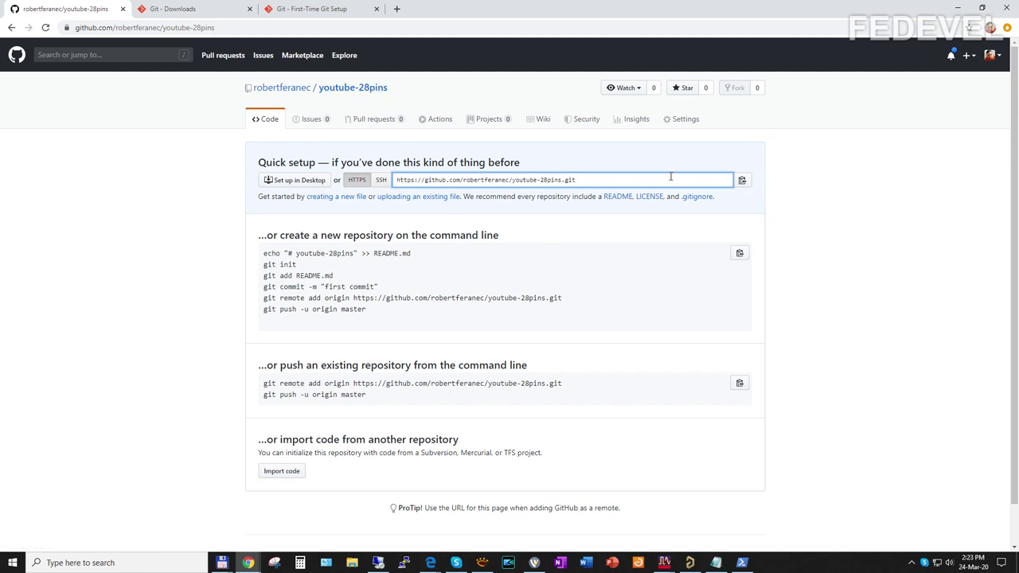
{"action": "left_click", "coordinate": [743, 182]}
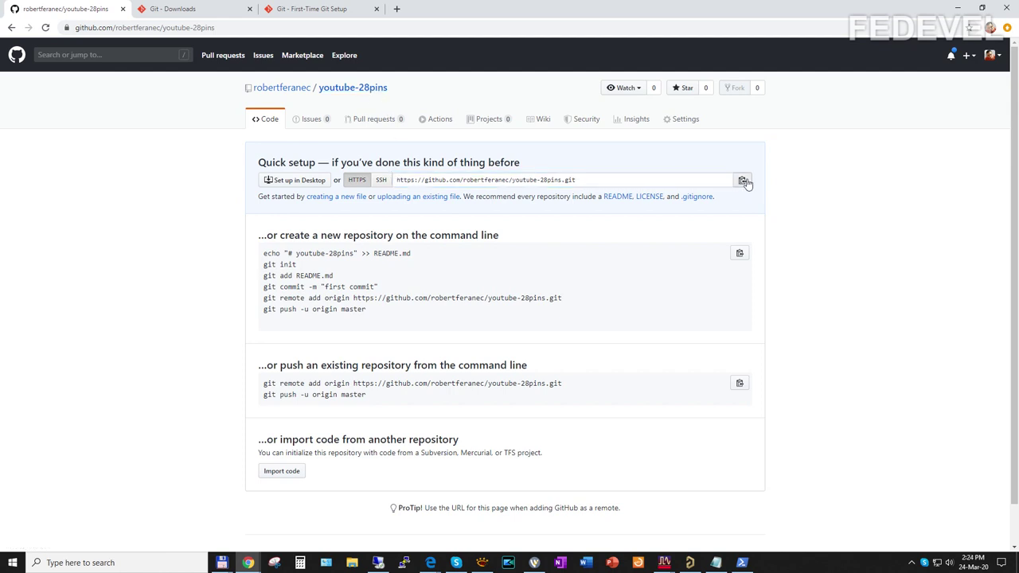
{"action": "left_click", "coordinate": [743, 563]}
Step: Run 'git clone' with the pasted youtube-28pins URL to clone the empty repo into E:\Github
{"action": "left_click_drag", "start_coordinate": [351, 298], "coordinate": [255, 272]}
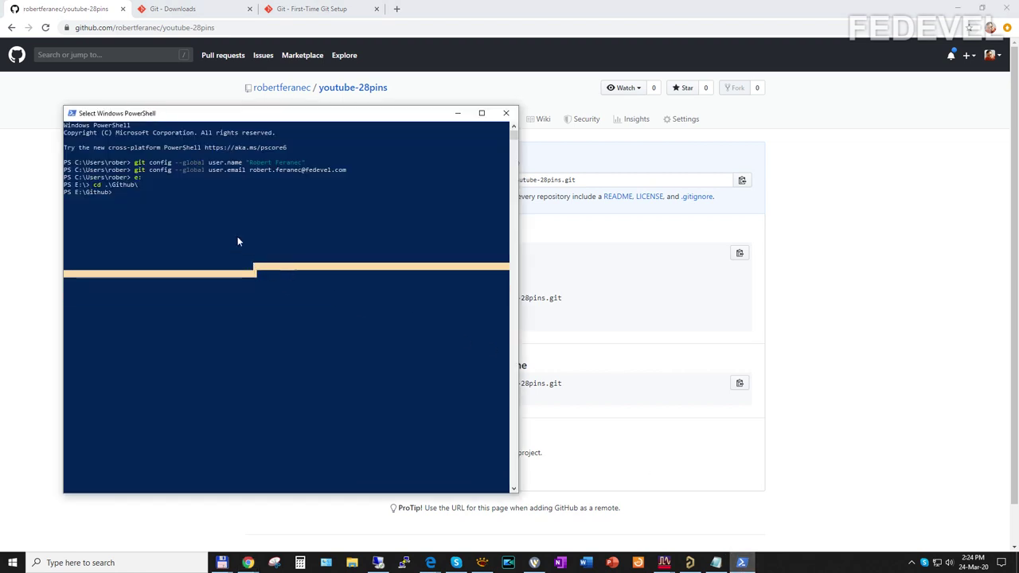
{"action": "left_click", "coordinate": [180, 193]}
{"action": "left_click", "coordinate": [172, 199]}
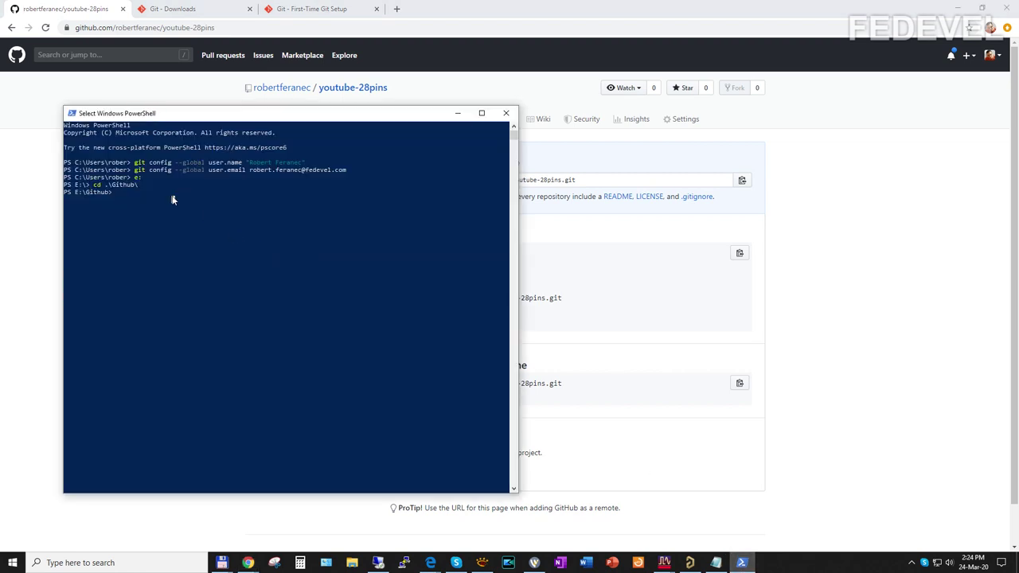
{"action": "type", "text": "git clone"}
{"action": "right_click", "coordinate": [172, 196]}
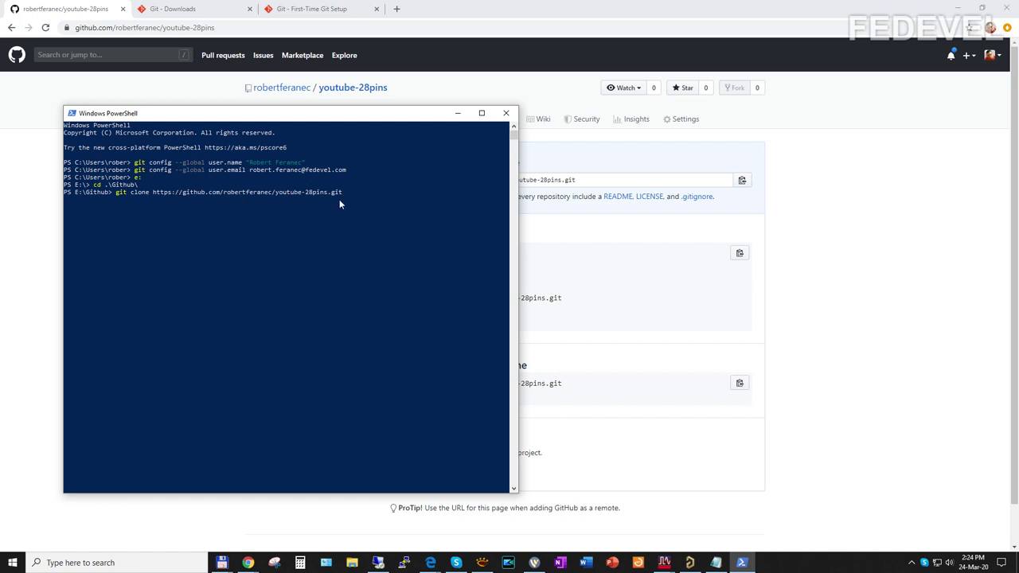
{"action": "key", "text": "Return"}
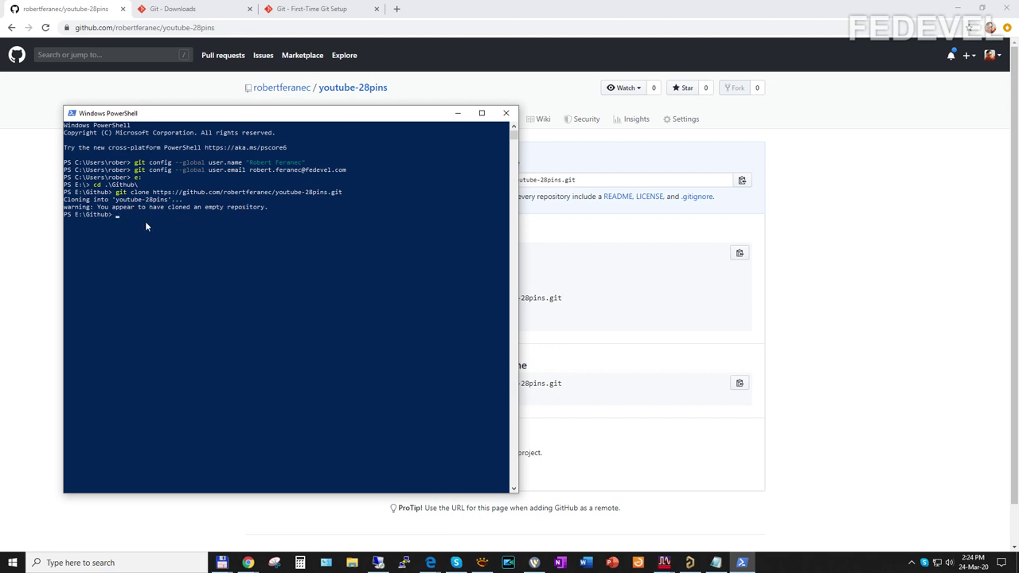
{"action": "left_click", "coordinate": [222, 563]}
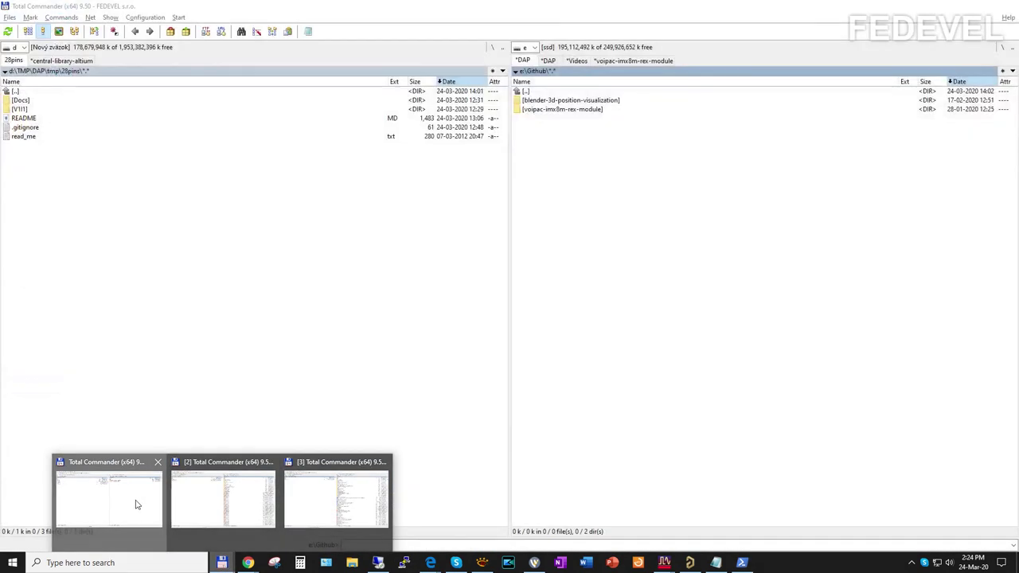
Step: Enter the new youtube-28pins folder in Total Commander, which contains only .git
{"action": "left_click", "coordinate": [134, 502]}
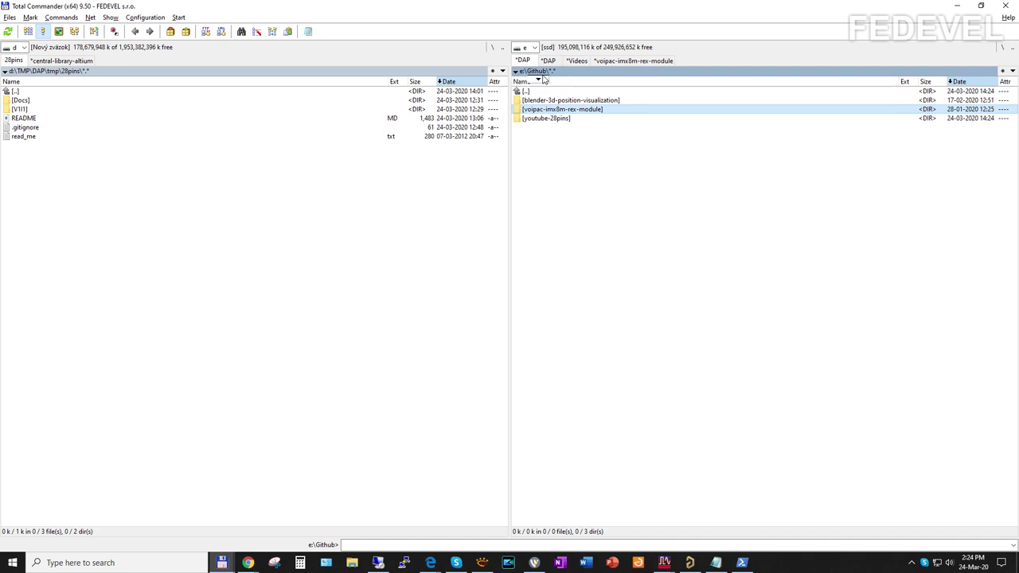
{"action": "left_click", "coordinate": [542, 119]}
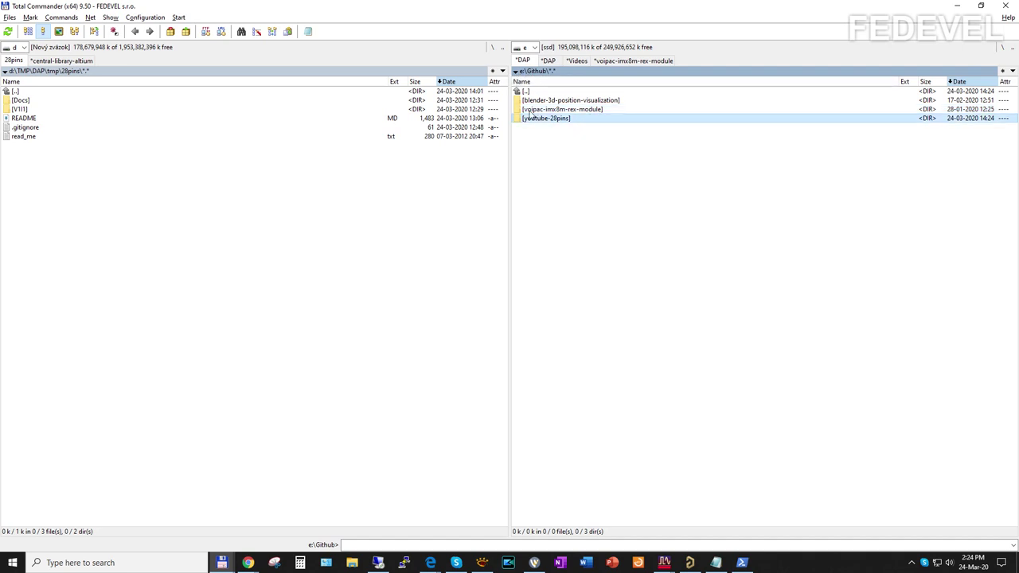
{"action": "double_click", "coordinate": [589, 121]}
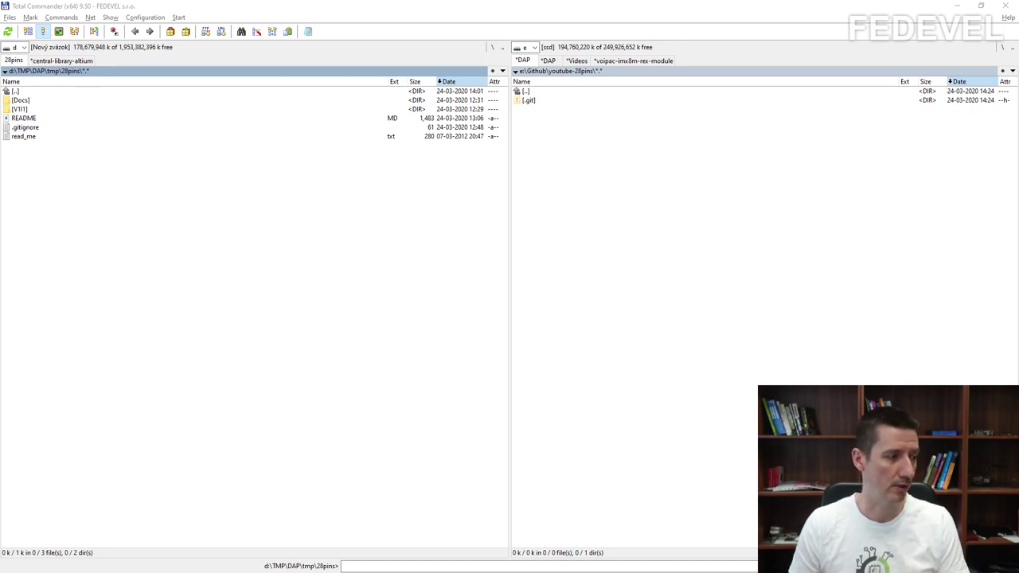
{"action": "key", "text": "super+e"}
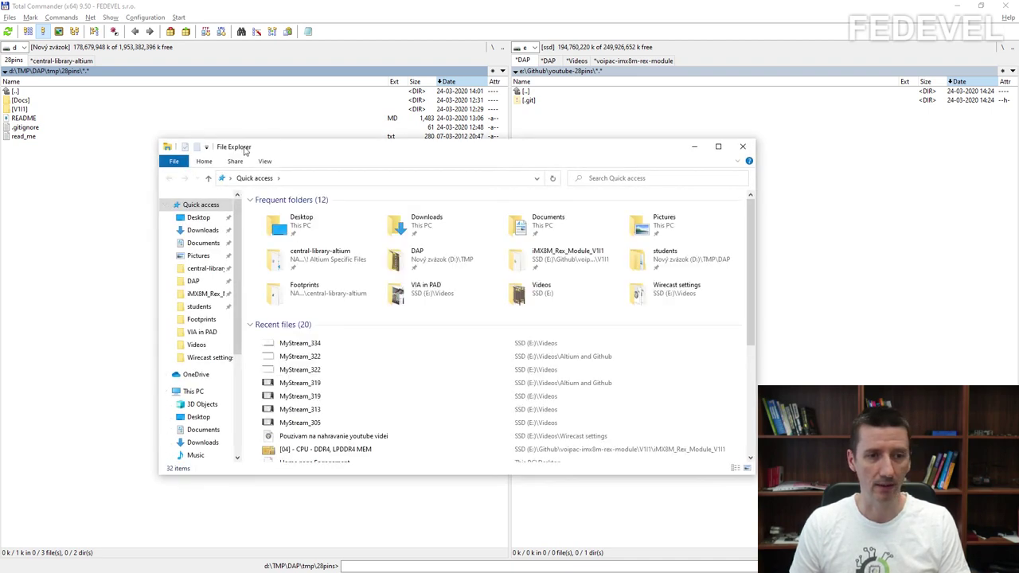
Step: Close File Explorer and copy Docs, V1I1, README, .gitignore and read_me from 28pins into youtube-28pins
{"action": "left_click_drag", "start_coordinate": [330, 152], "coordinate": [331, 141]}
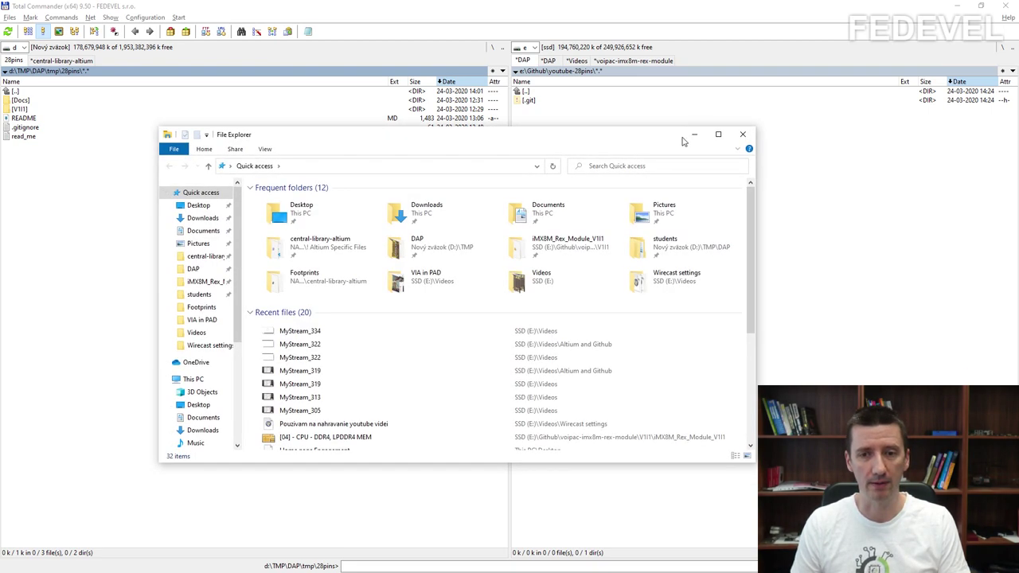
{"action": "left_click", "coordinate": [743, 137]}
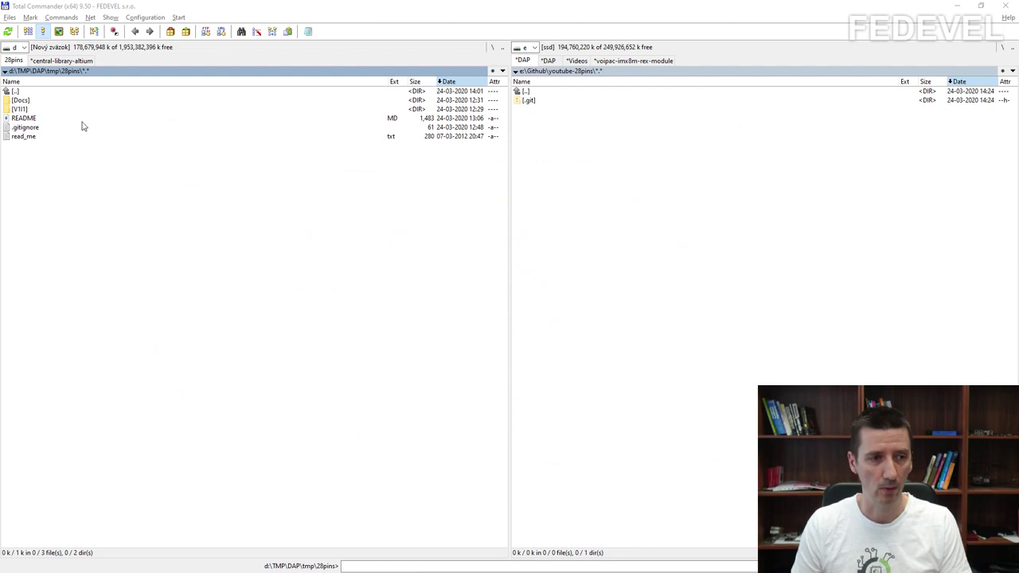
{"action": "left_click", "coordinate": [27, 102]}
{"action": "key", "text": "Insert"}
{"action": "key", "text": "Insert"}
{"action": "key", "text": "Insert"}
{"action": "key", "text": "Insert"}
{"action": "key", "text": "Insert"}
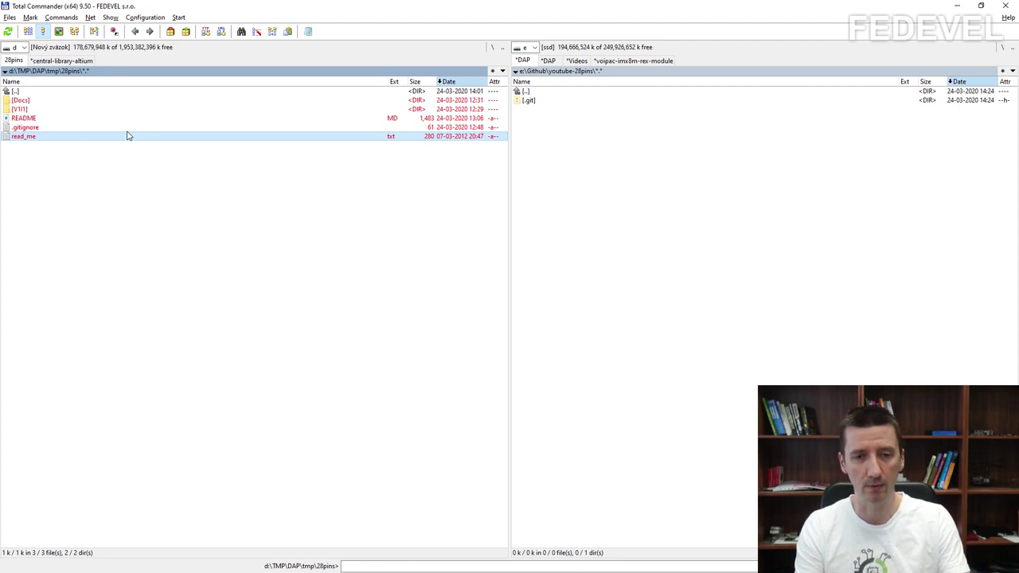
{"action": "key", "text": "F5"}
{"action": "key", "text": "Return"}
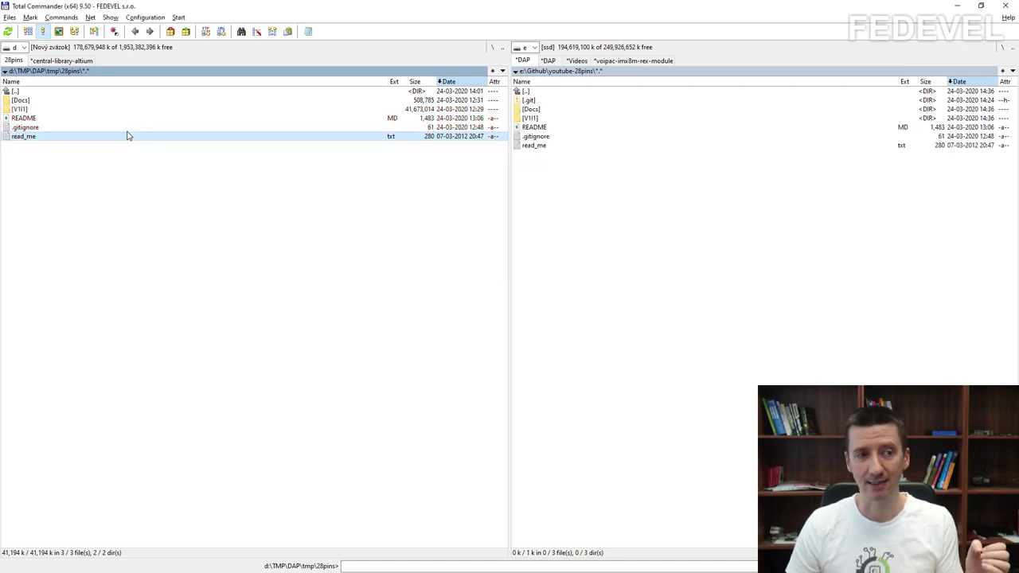
{"action": "left_click", "coordinate": [69, 101]}
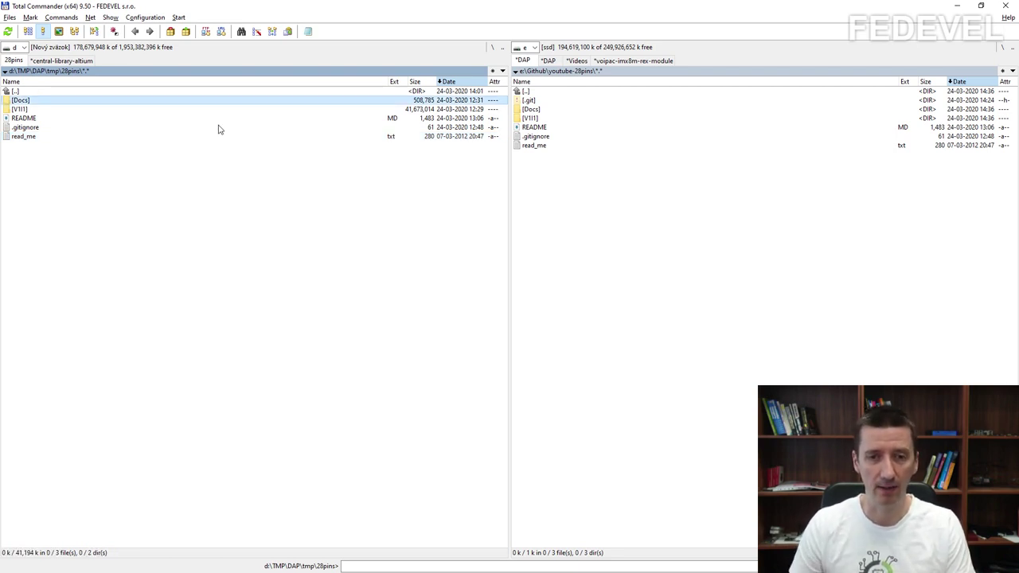
Step: Look inside the copied Docs and V1I1 folders, then view read_me.txt with F3
{"action": "left_click", "coordinate": [579, 111]}
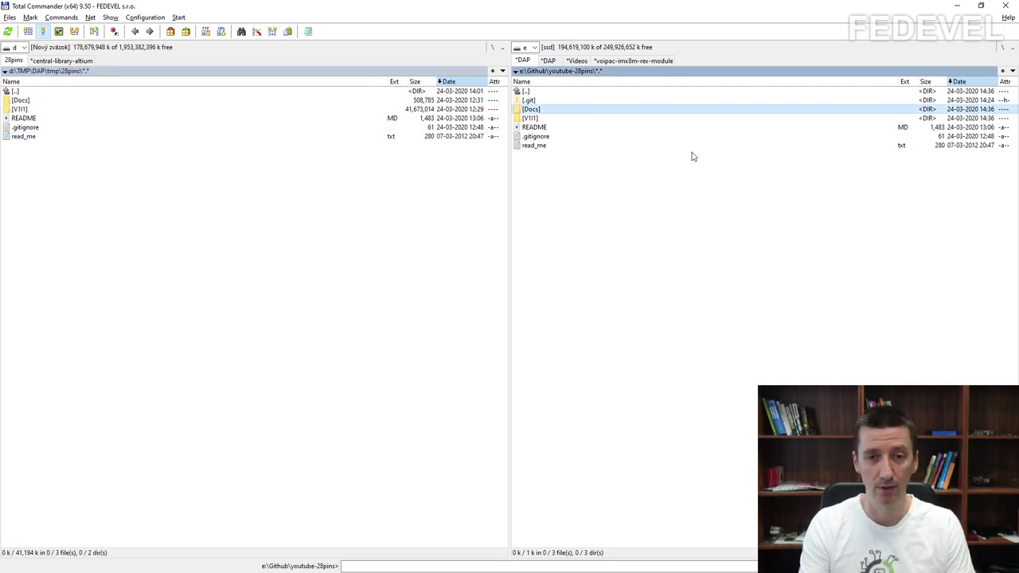
{"action": "key", "text": "Return"}
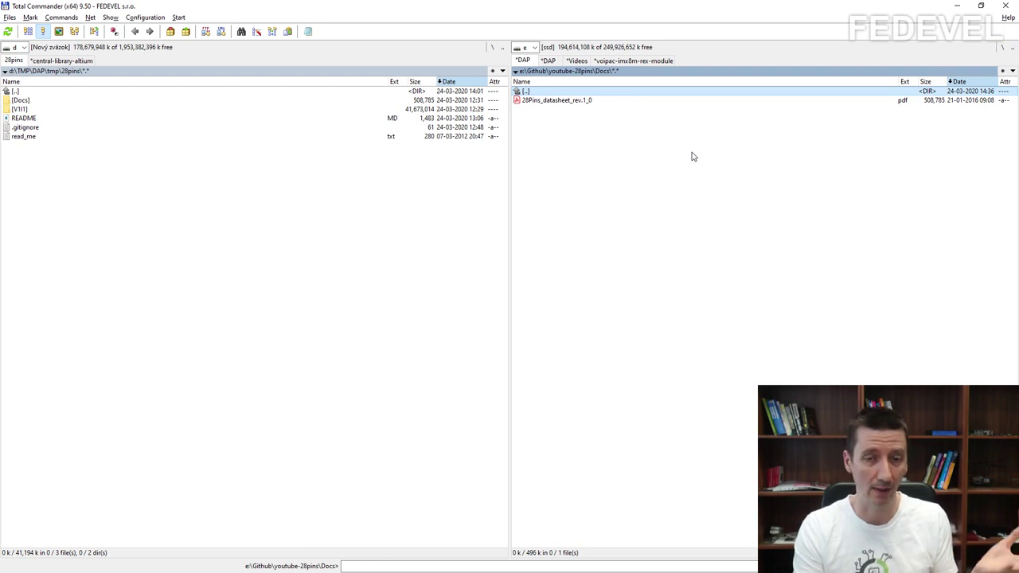
{"action": "key", "text": "Return"}
{"action": "key", "text": "Down"}
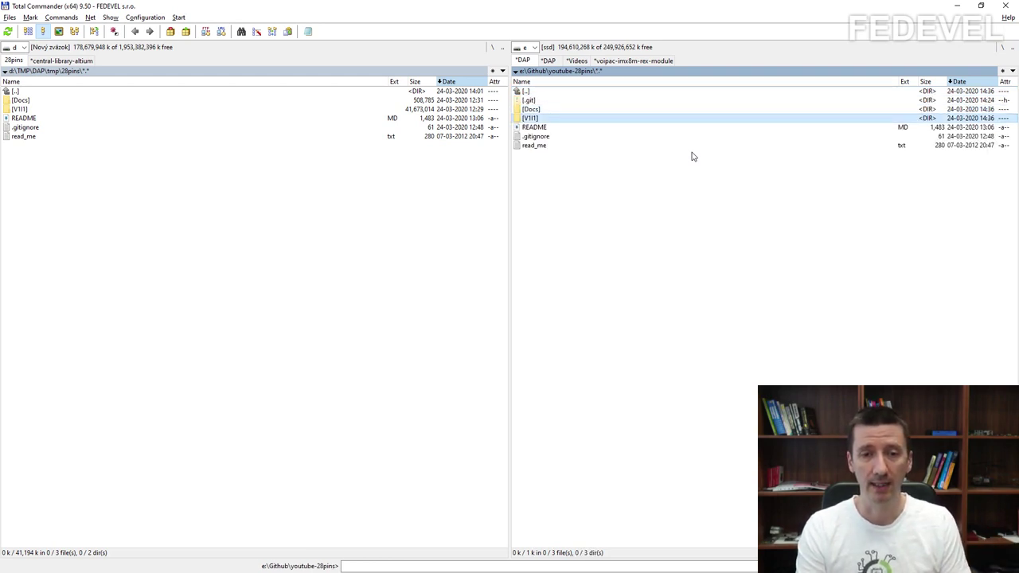
{"action": "key", "text": "Return"}
{"action": "key", "text": "Down"}
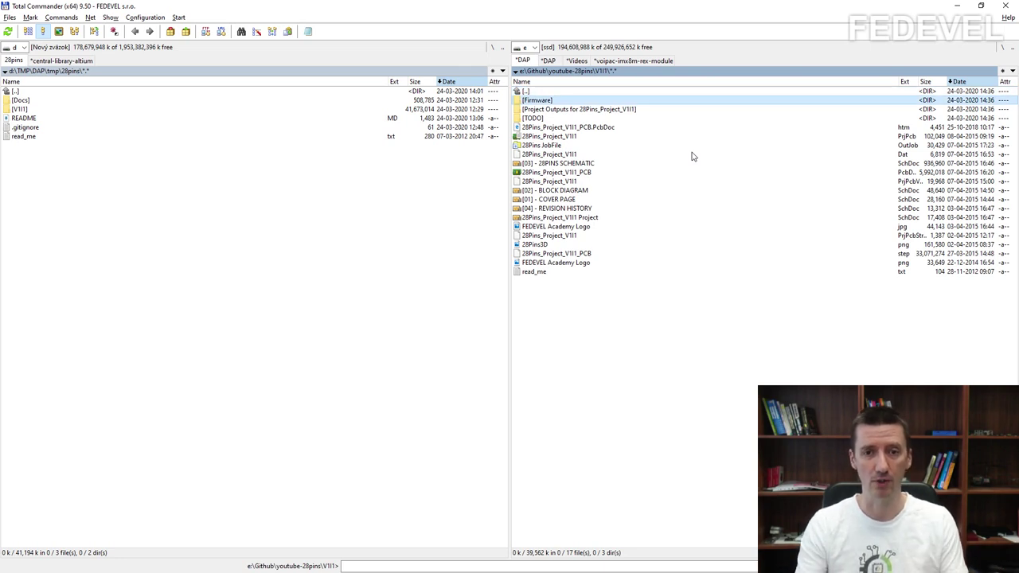
{"action": "key", "text": "Down"}
{"action": "key", "text": "Down"}
{"action": "key", "text": "Up"}
{"action": "key", "text": "Up"}
{"action": "key", "text": "Up"}
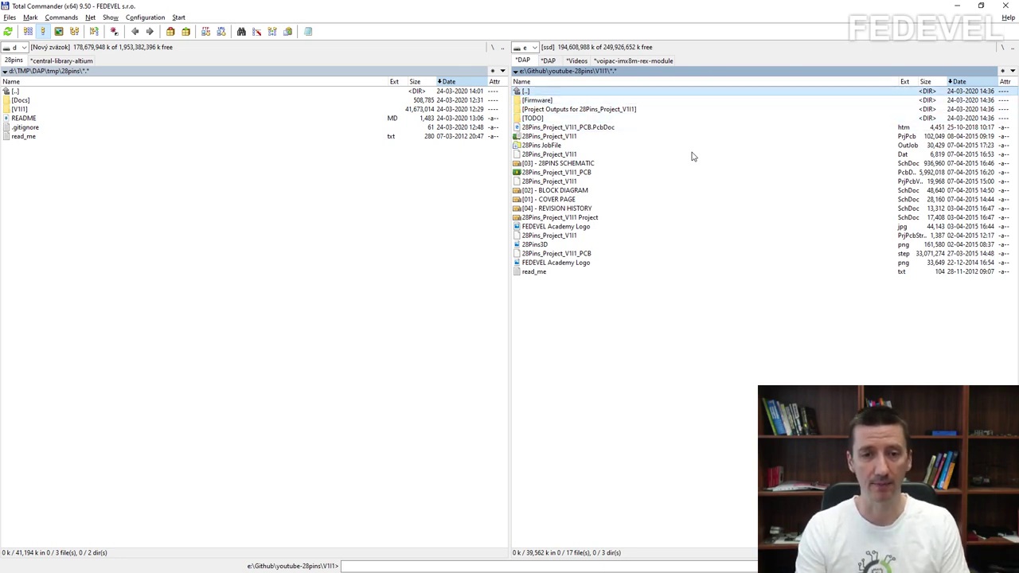
{"action": "key", "text": "Return"}
{"action": "key", "text": "Down"}
{"action": "key", "text": "Down"}
{"action": "key", "text": "Down"}
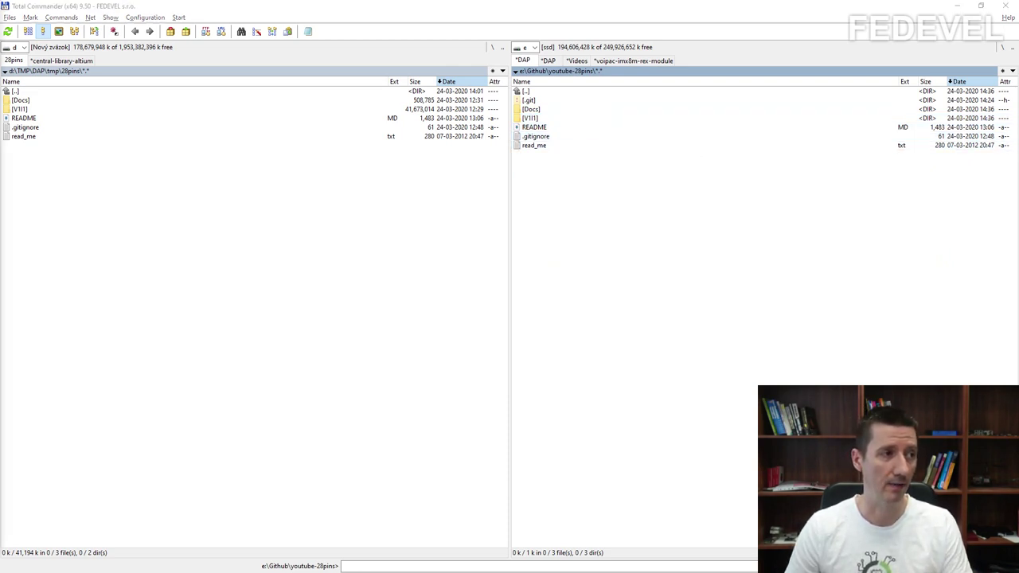
{"action": "key", "text": "F3"}
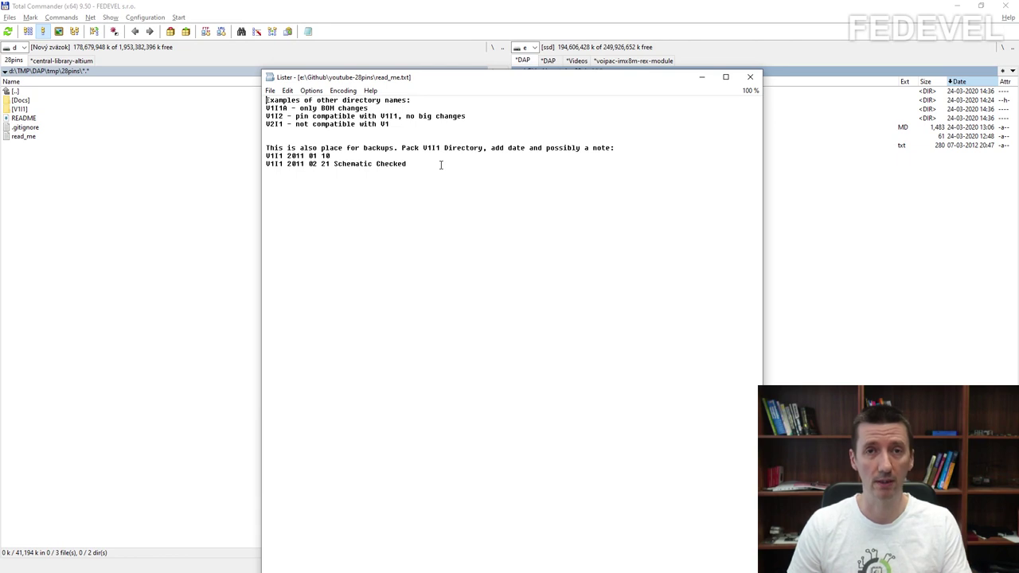
Step: Close the read_me.txt viewer and open README.MD from youtube-28pins in Lister
{"action": "left_click", "coordinate": [750, 76]}
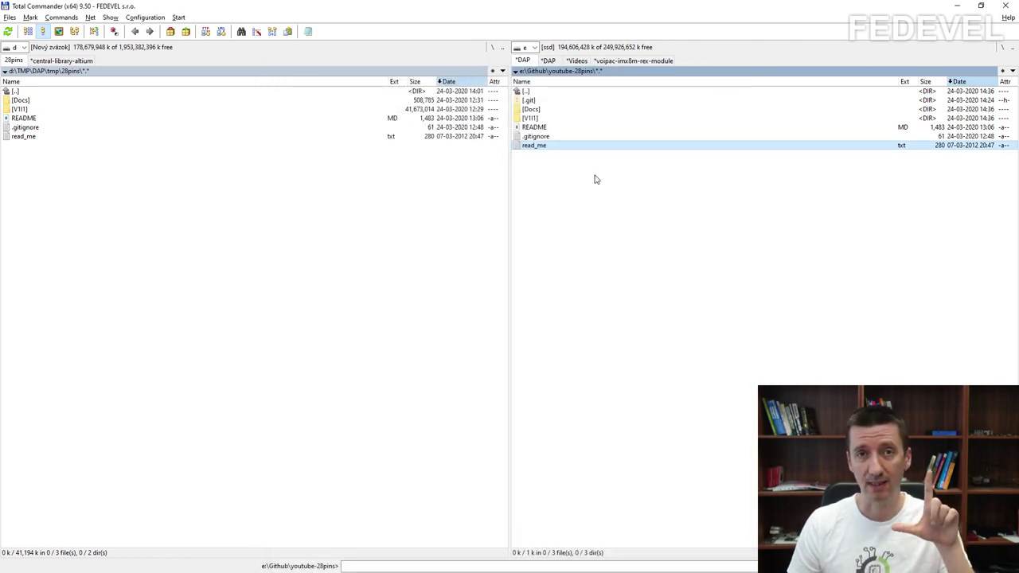
{"action": "left_click", "coordinate": [568, 127]}
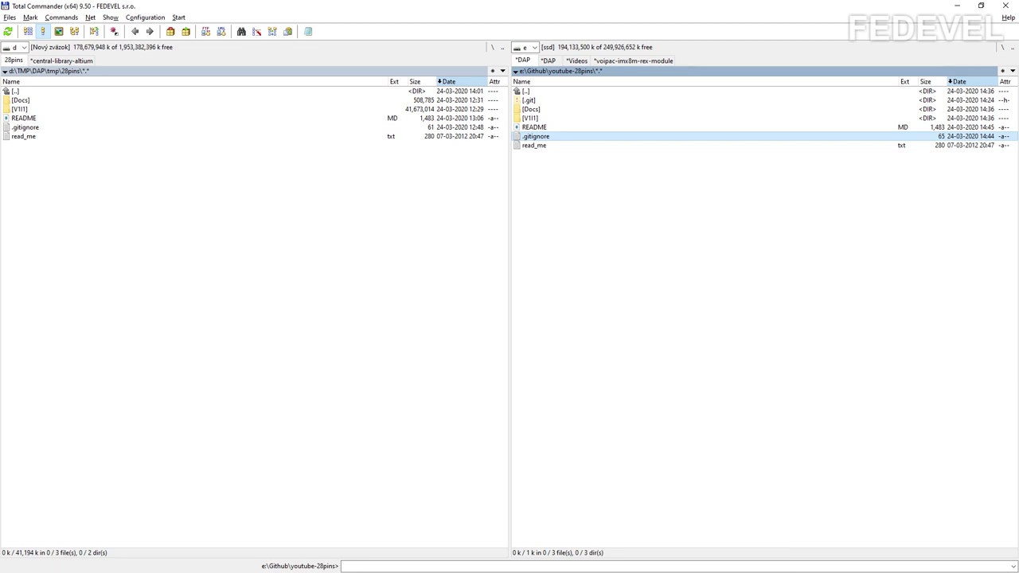
{"action": "left_click", "coordinate": [534, 129]}
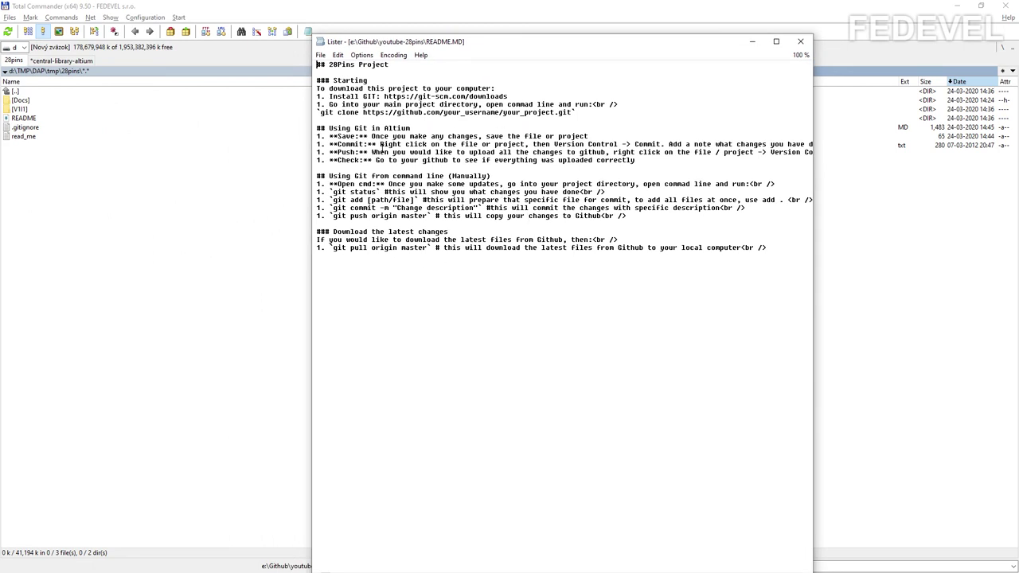
Step: Select the '###' marker before the Starting heading in README.MD
{"action": "left_click_drag", "start_coordinate": [330, 66], "coordinate": [317, 83]}
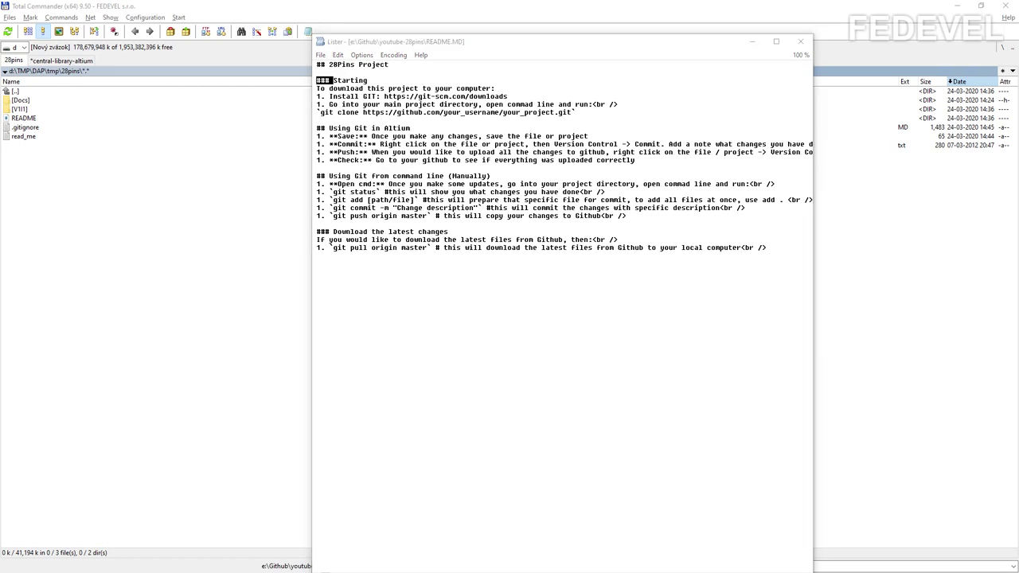
{"action": "key", "text": "alt+Tab"}
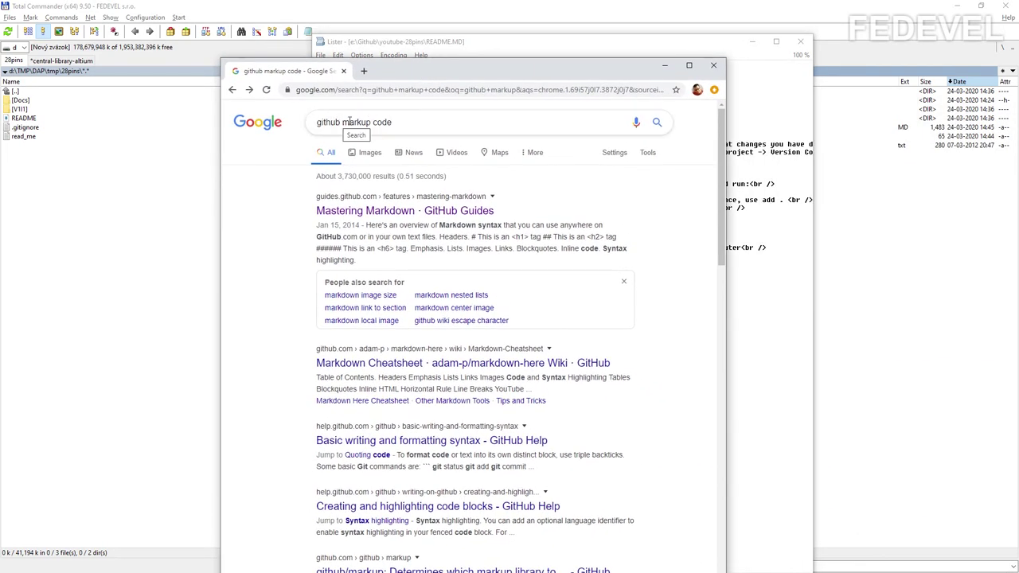
Step: Read the Basic syntax section of Mastering Markdown, then arrange the README.MD viewer above both file lists
{"action": "left_click", "coordinate": [398, 210]}
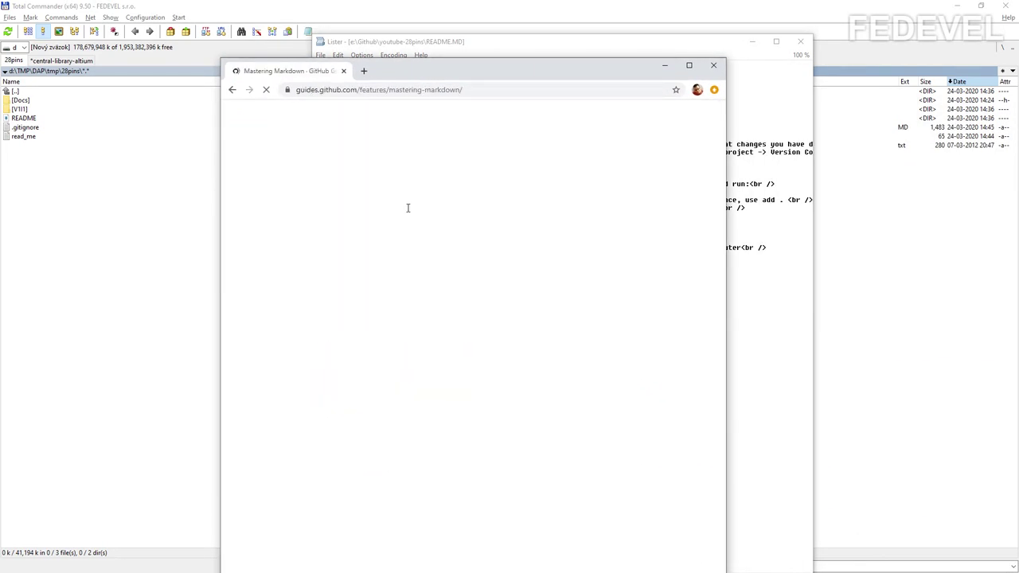
{"action": "scroll", "coordinate": [405, 352], "scroll_direction": "down", "scroll_amount": 9}
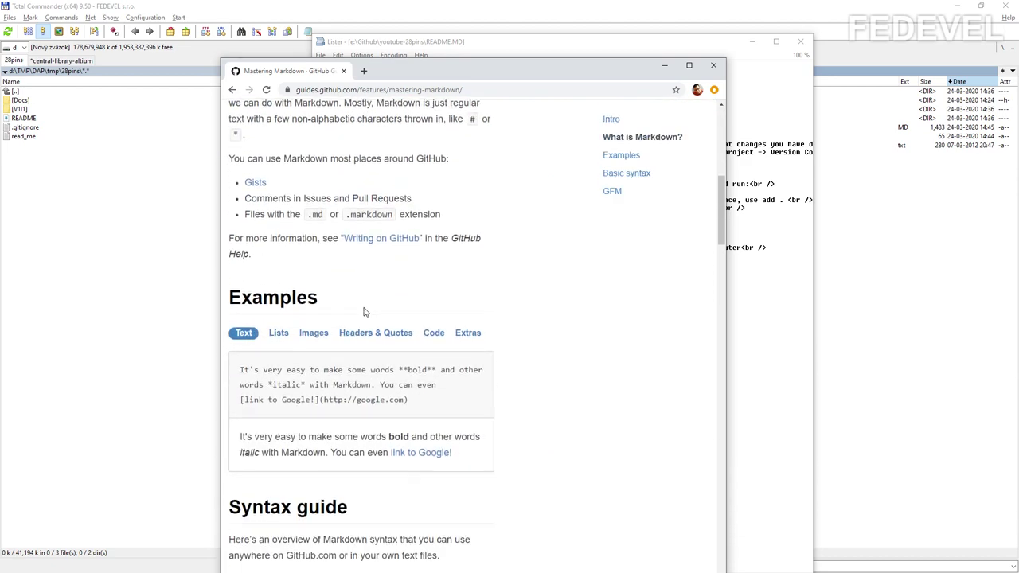
{"action": "scroll", "coordinate": [286, 359], "scroll_direction": "down", "scroll_amount": 4}
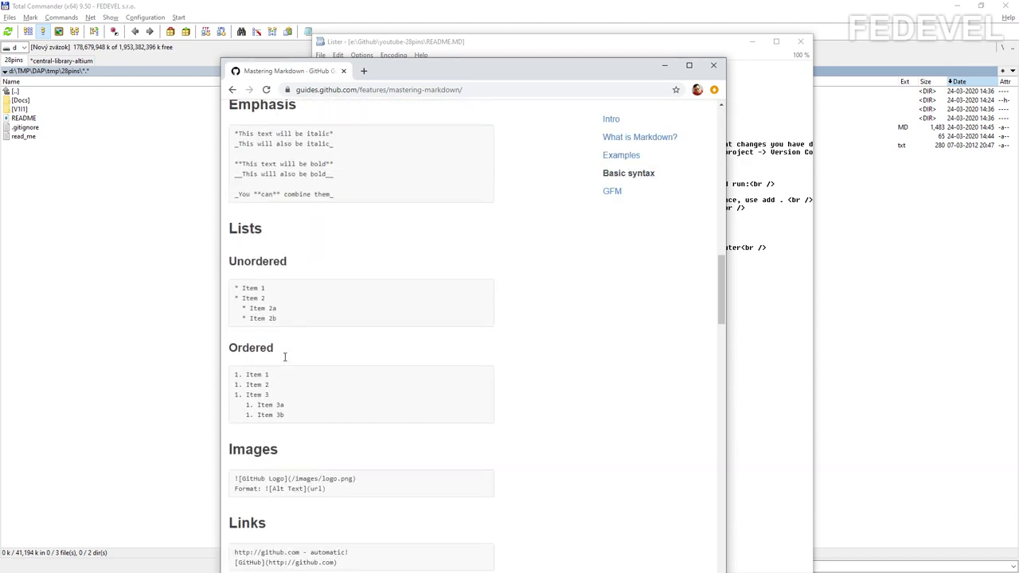
{"action": "left_click_drag", "start_coordinate": [403, 75], "coordinate": [1018, 71]}
{"action": "left_click_drag", "start_coordinate": [533, 46], "coordinate": [519, 189]}
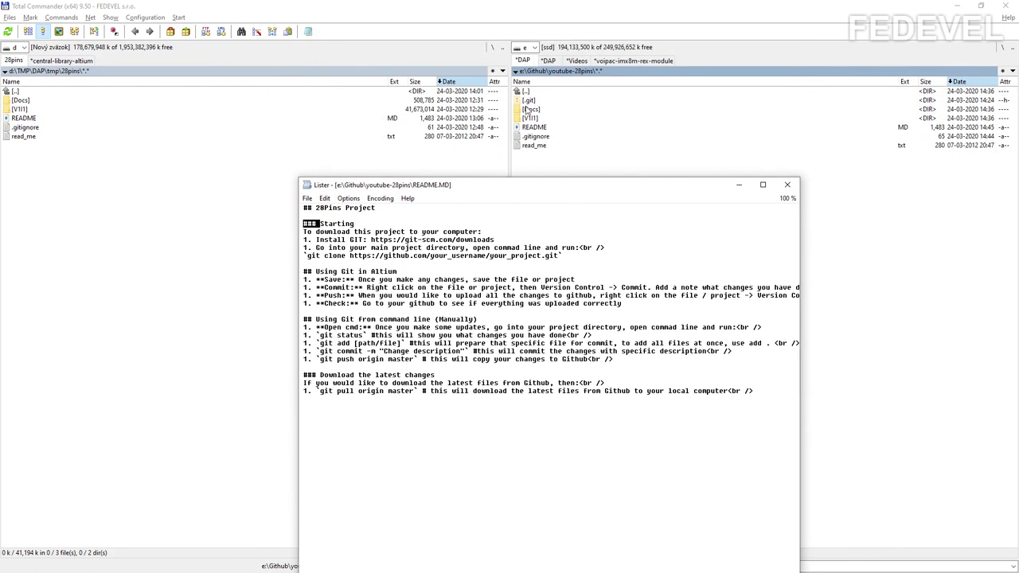
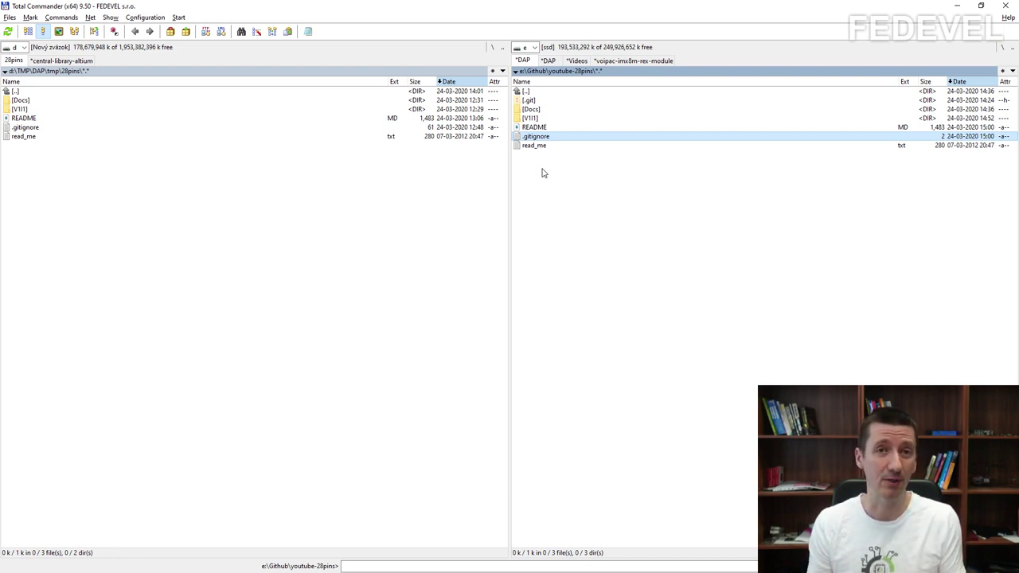
Step: Browse the V1I1 project folder's __Previews and History folders, then return to the youtube-28pins folder
{"action": "double_click", "coordinate": [560, 118]}
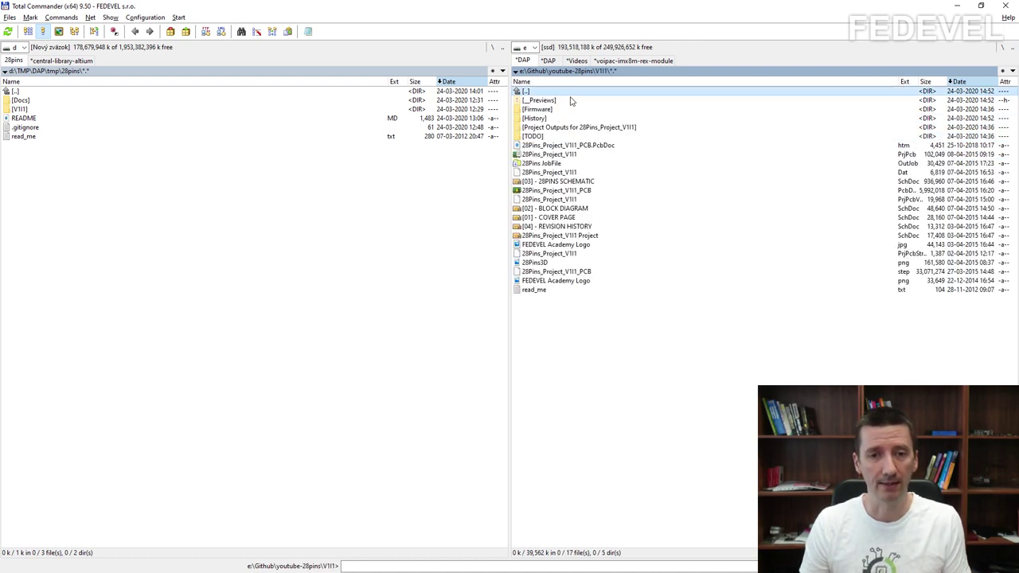
{"action": "left_click", "coordinate": [570, 101]}
{"action": "left_click", "coordinate": [552, 119]}
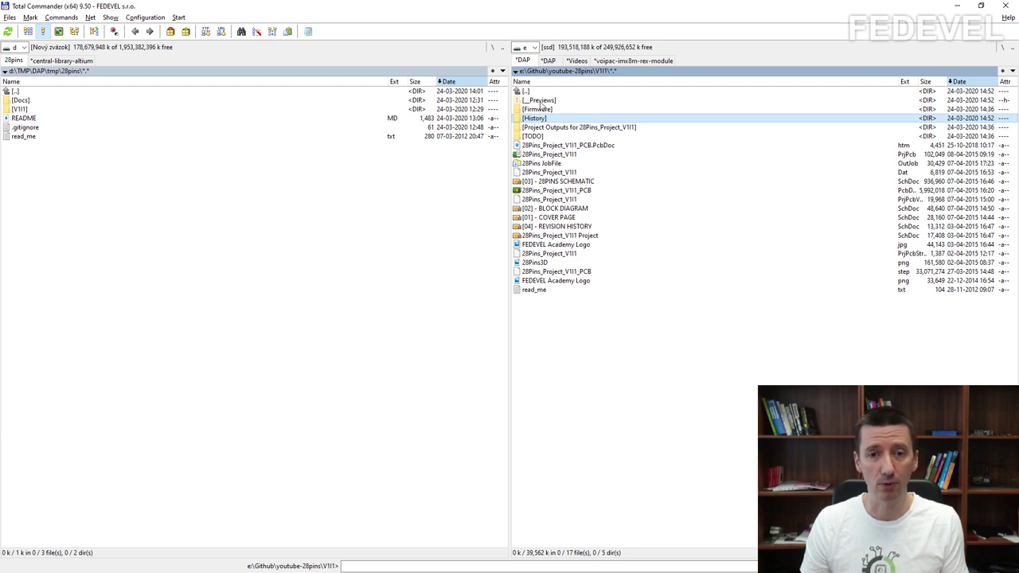
{"action": "left_click", "coordinate": [544, 103]}
{"action": "left_click", "coordinate": [546, 119]}
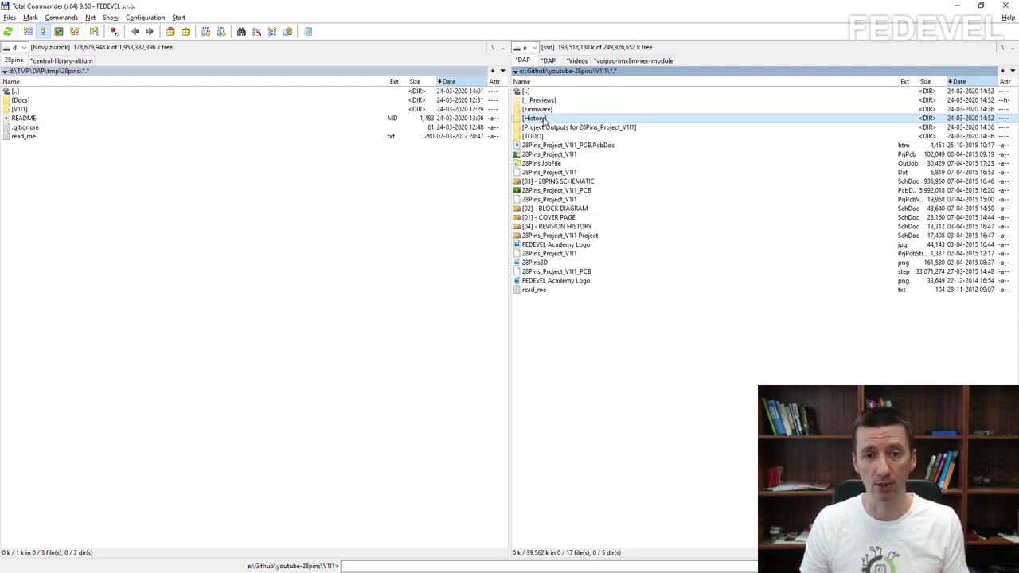
{"action": "left_click", "coordinate": [549, 102]}
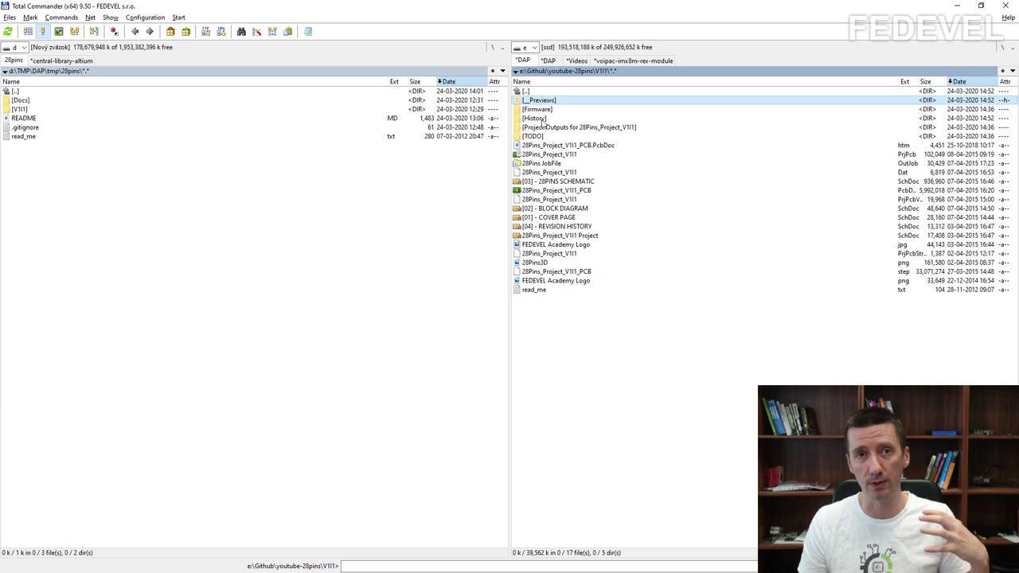
{"action": "left_click", "coordinate": [542, 92]}
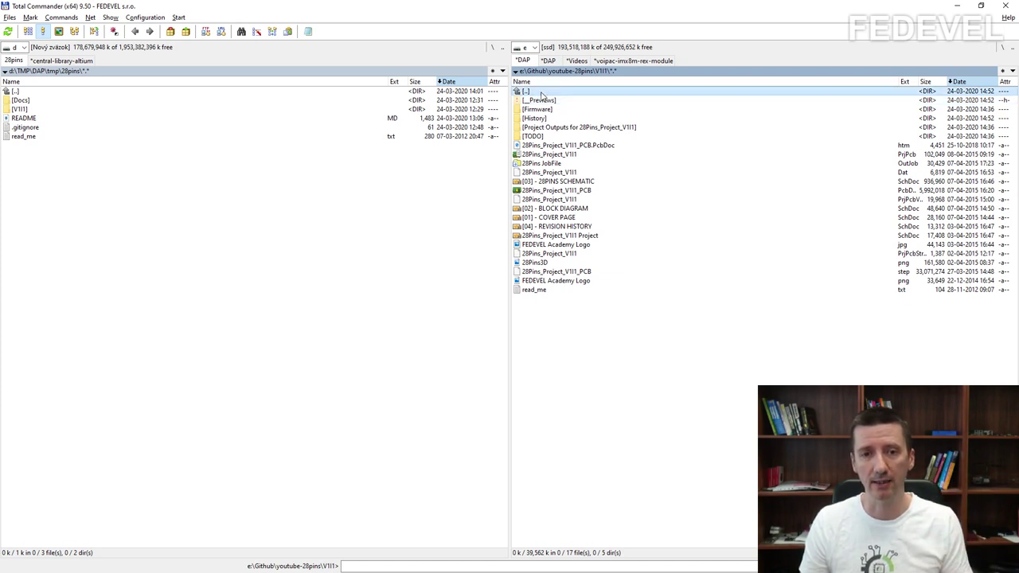
{"action": "double_click", "coordinate": [542, 93]}
Step: View .gitignore in Lister to confirm it is empty, then close the viewer
{"action": "left_click", "coordinate": [562, 137]}
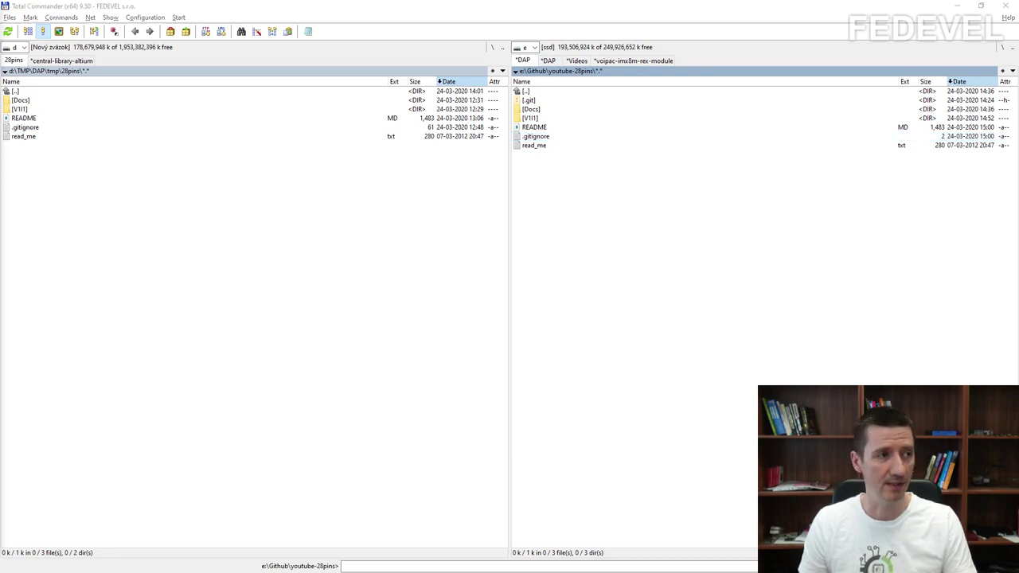
{"action": "key", "text": "F3"}
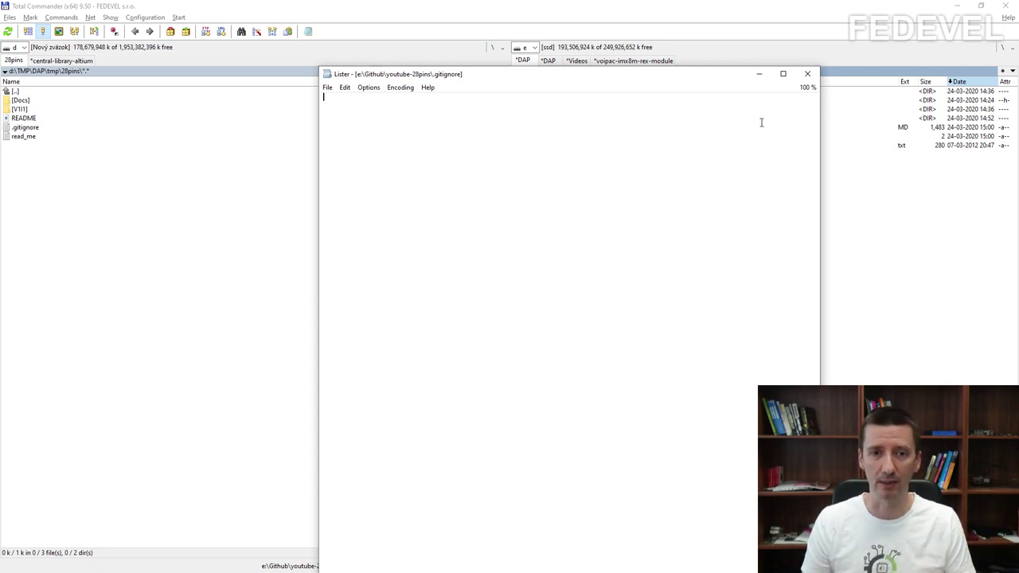
{"action": "left_click", "coordinate": [808, 73]}
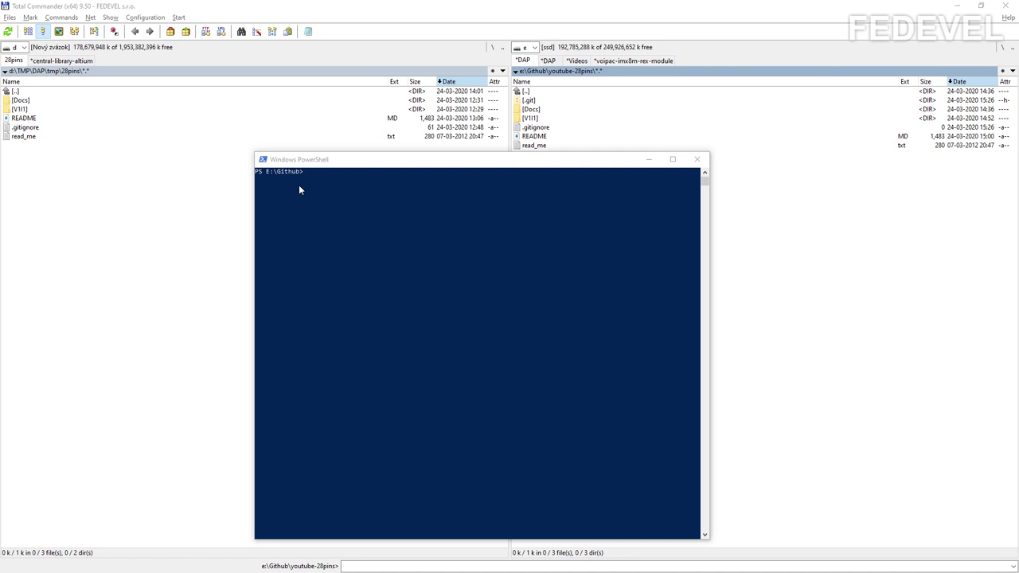
Step: Change the PowerShell directory into the youtube-28pins repository folder
{"action": "left_click", "coordinate": [316, 259]}
{"action": "type", "text": "cd .\\"}
{"action": "type", "text": "y"}
{"action": "key", "text": "Tab"}
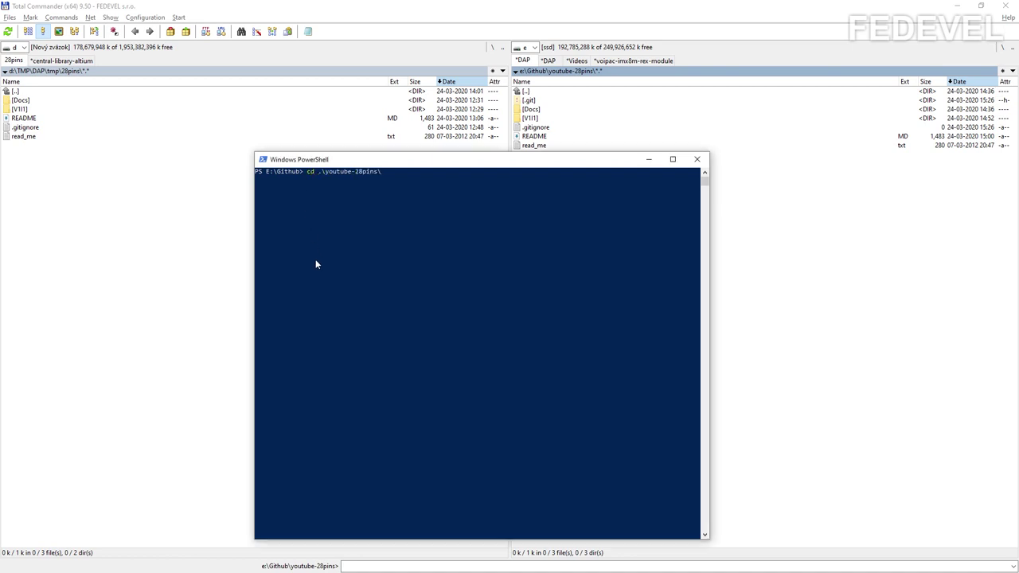
{"action": "key", "text": "Return"}
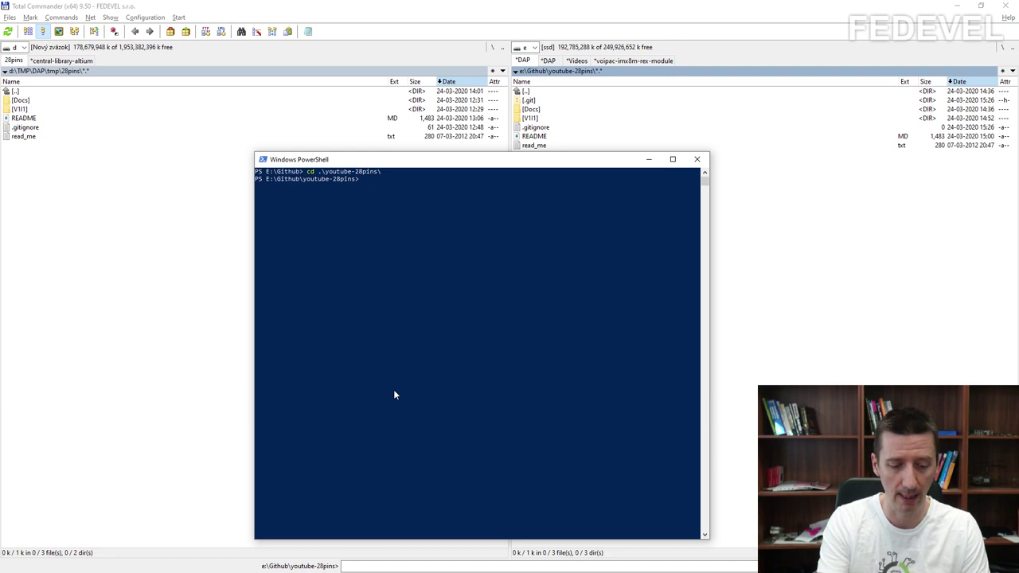
Step: Run git status to confirm no commits yet and only untracked files
{"action": "type", "text": "git s"}
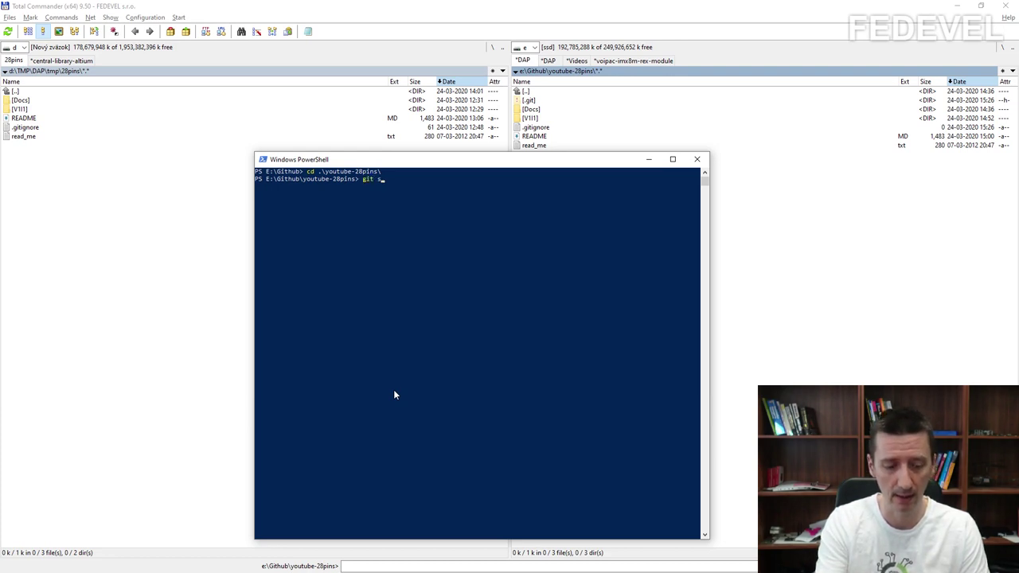
{"action": "type", "text": "tatus"}
{"action": "key", "text": "Return"}
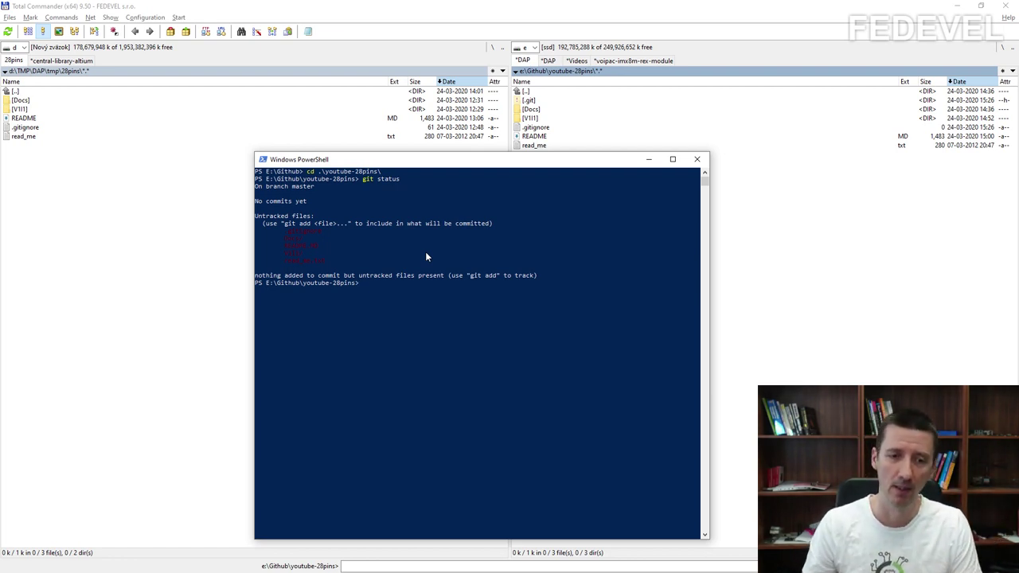
{"action": "left_click", "coordinate": [396, 335]}
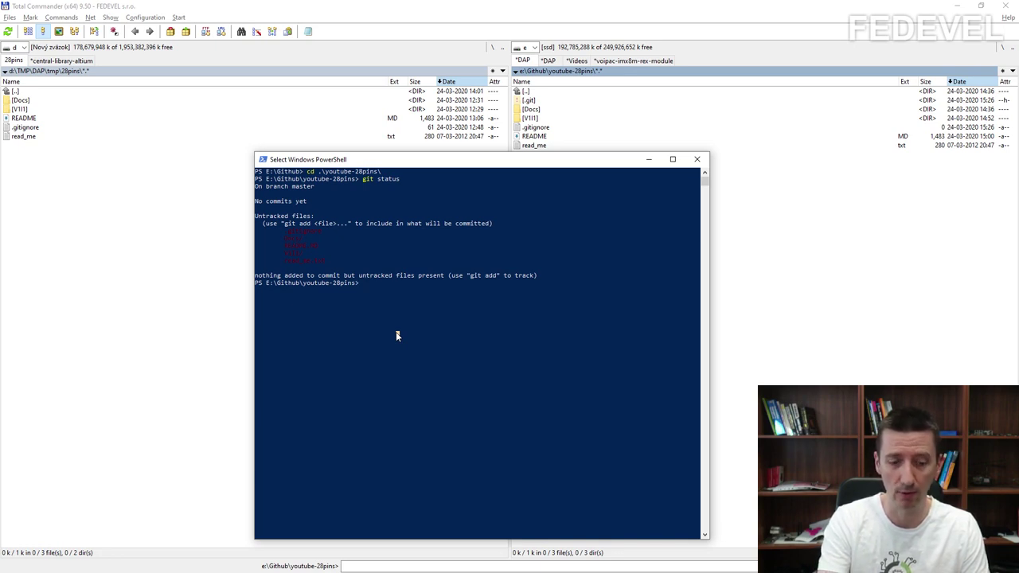
{"action": "type", "text": "git add"}
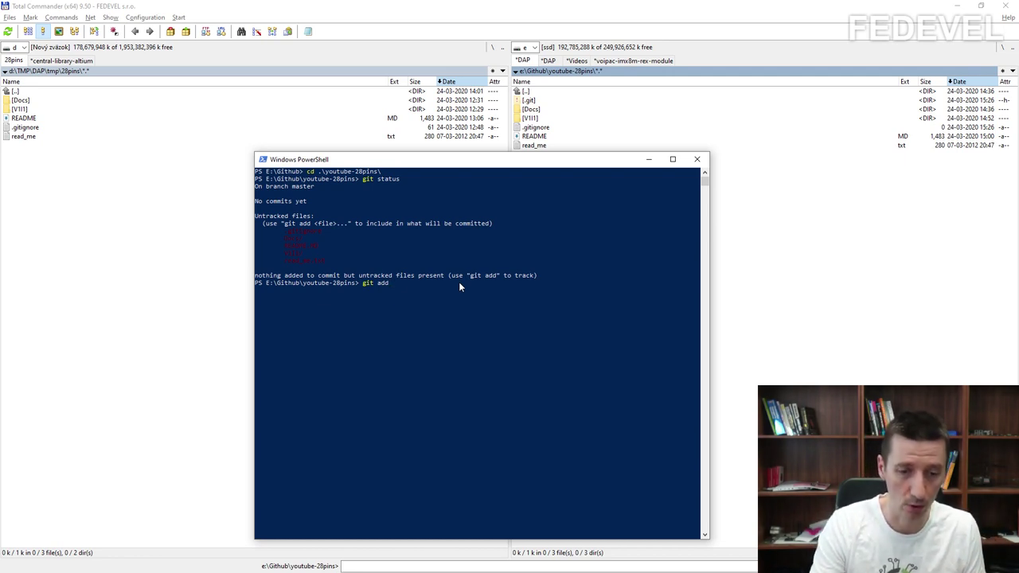
Step: Stage all files with git add . and review the new-file list from git status
{"action": "type", "text": "."}
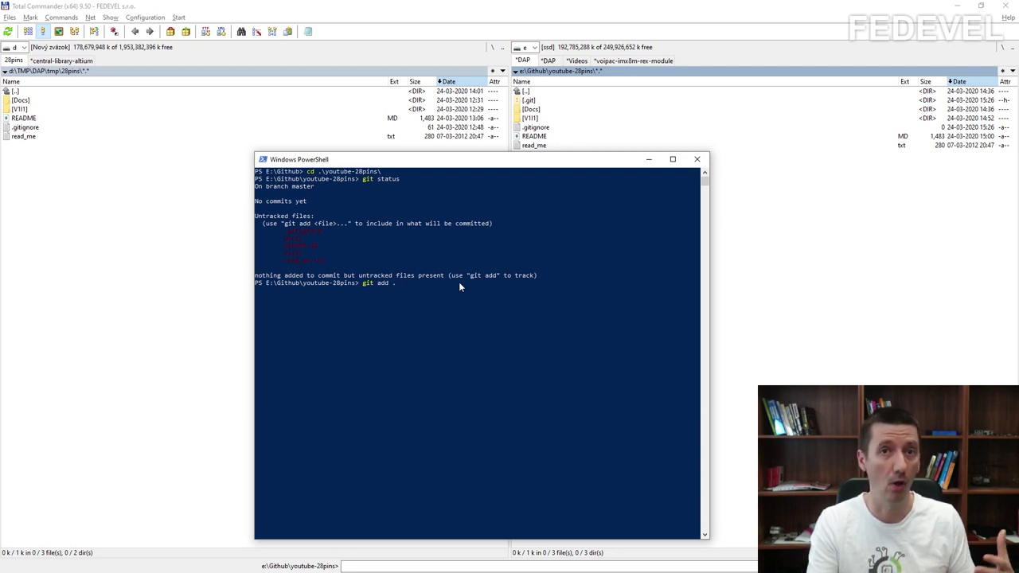
{"action": "key", "text": "Return"}
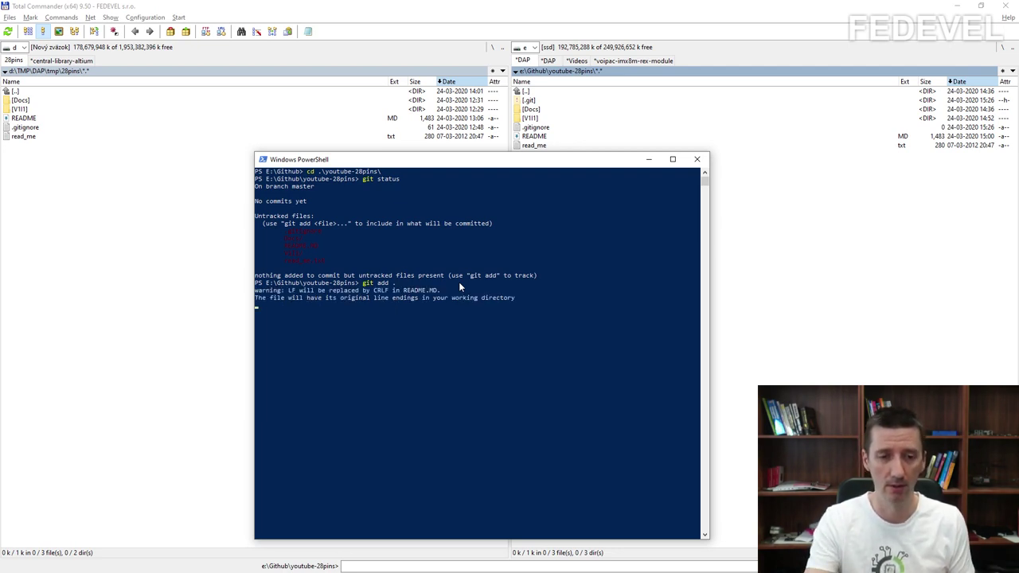
{"action": "type", "text": "git status"}
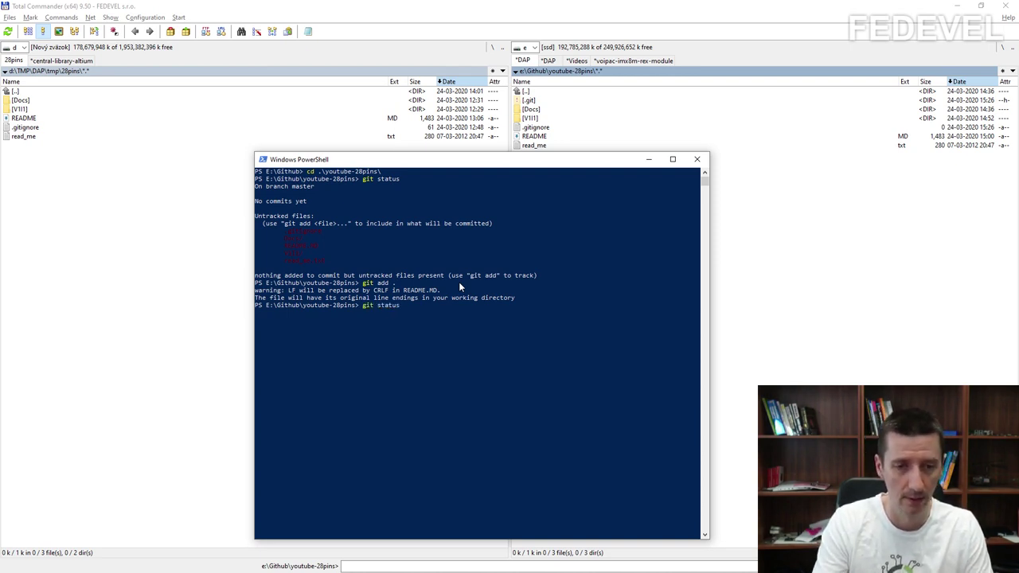
{"action": "key", "text": "Return"}
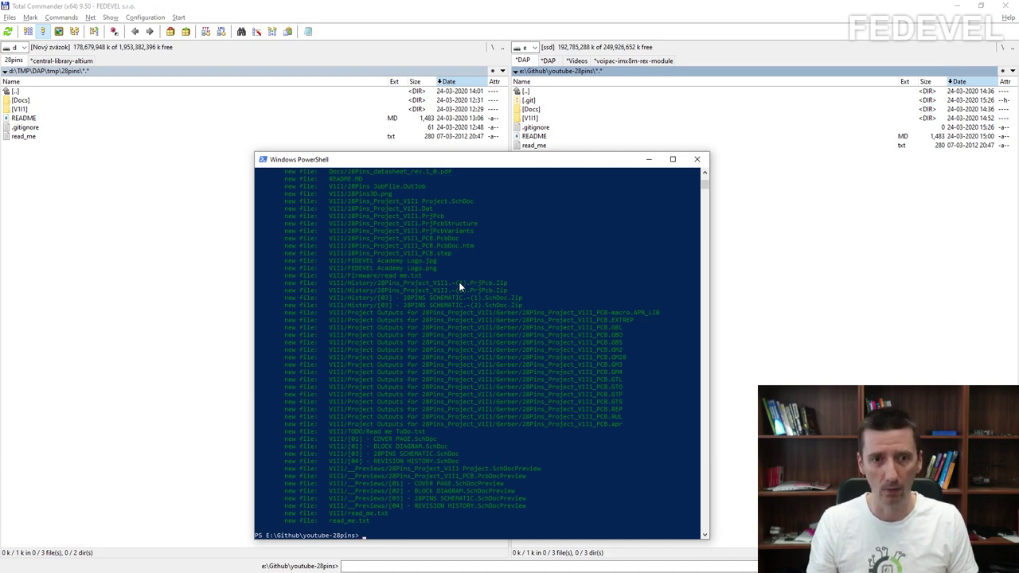
{"action": "scroll", "coordinate": [459, 282], "scroll_direction": "up", "scroll_amount": 3}
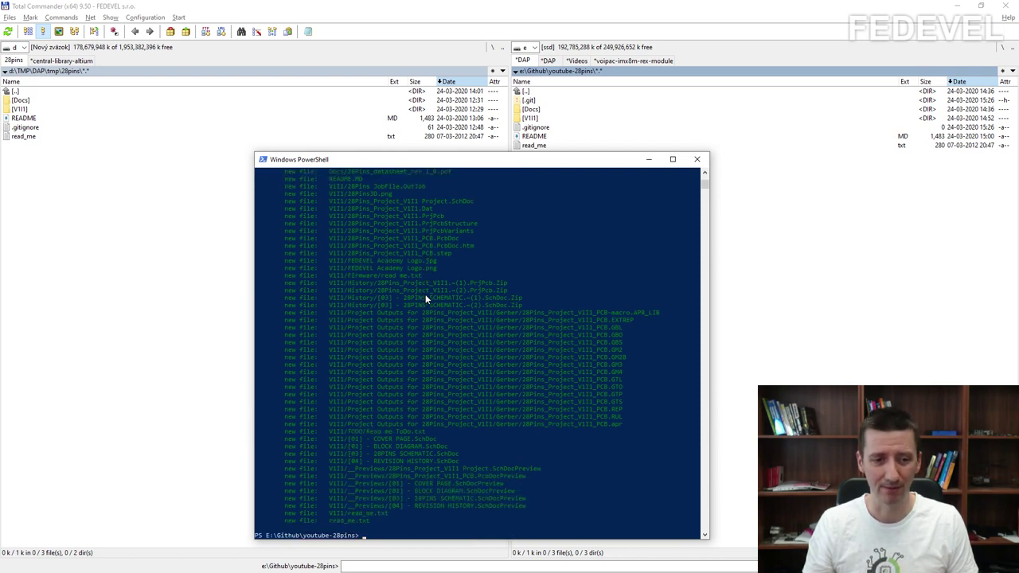
{"action": "scroll", "coordinate": [426, 299], "scroll_direction": "up", "scroll_amount": 1}
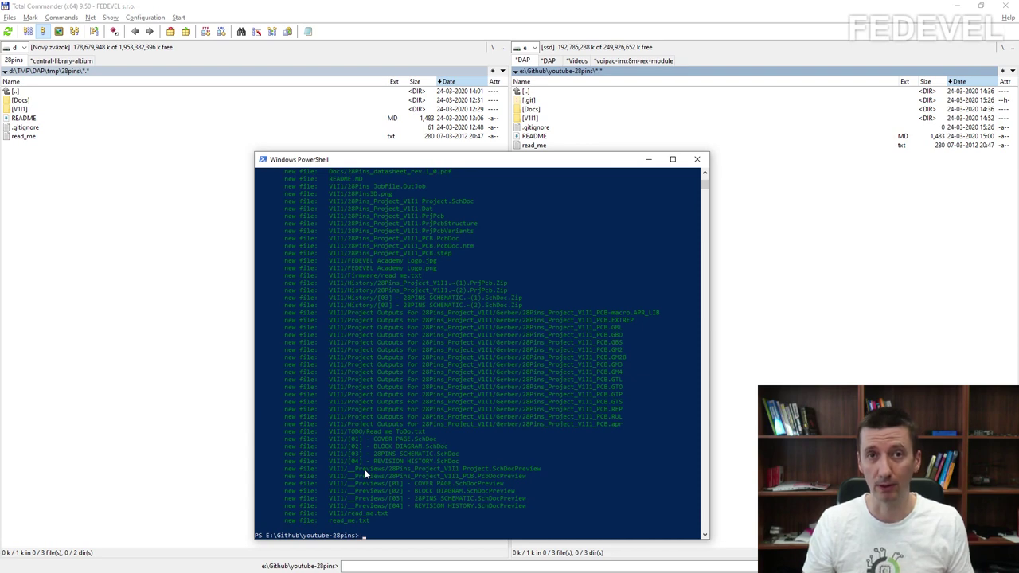
{"action": "left_click", "coordinate": [565, 131]}
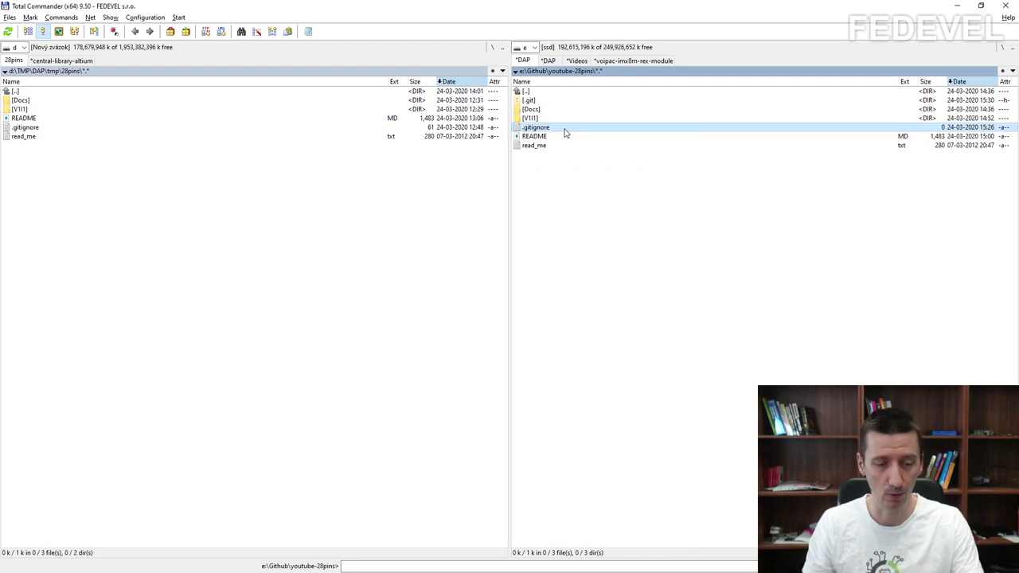
Step: Fill .gitignore with __Previews/, History/, * Logs*, Project Outputs * and *.DSNlck rules and save
{"action": "key", "text": "F4"}
{"action": "type", "text": "__Previews/ History/ * Logs* Project Outputs * *.DSNlck"}
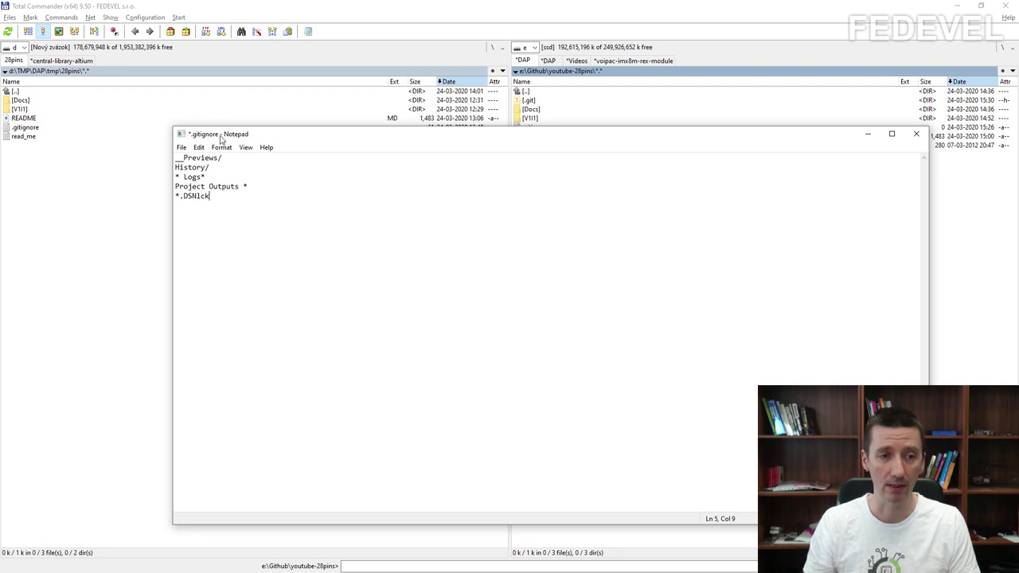
{"action": "left_click_drag", "start_coordinate": [227, 157], "coordinate": [147, 149]}
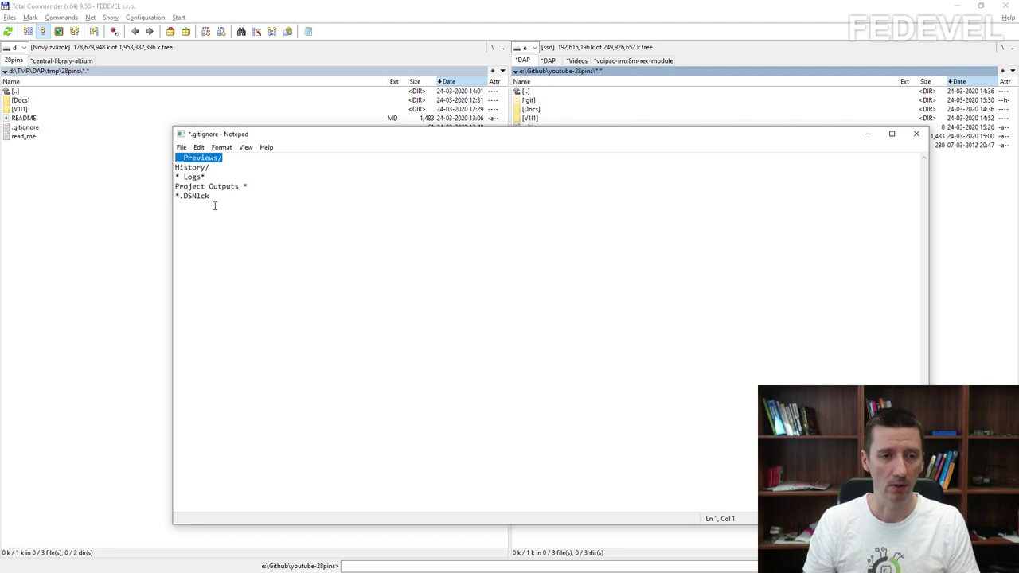
{"action": "left_click_drag", "start_coordinate": [214, 200], "coordinate": [171, 176]}
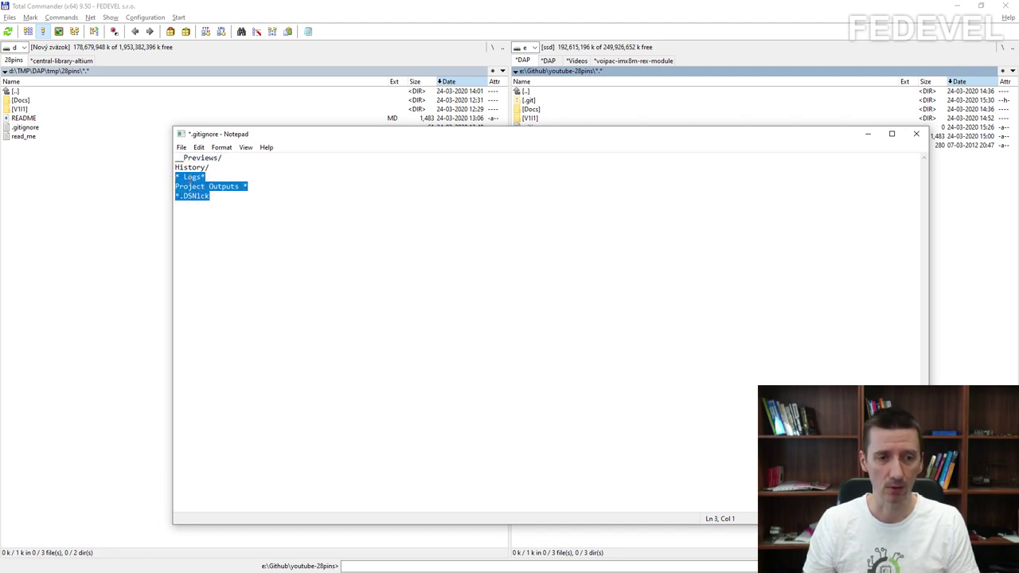
{"action": "left_click", "coordinate": [189, 177]}
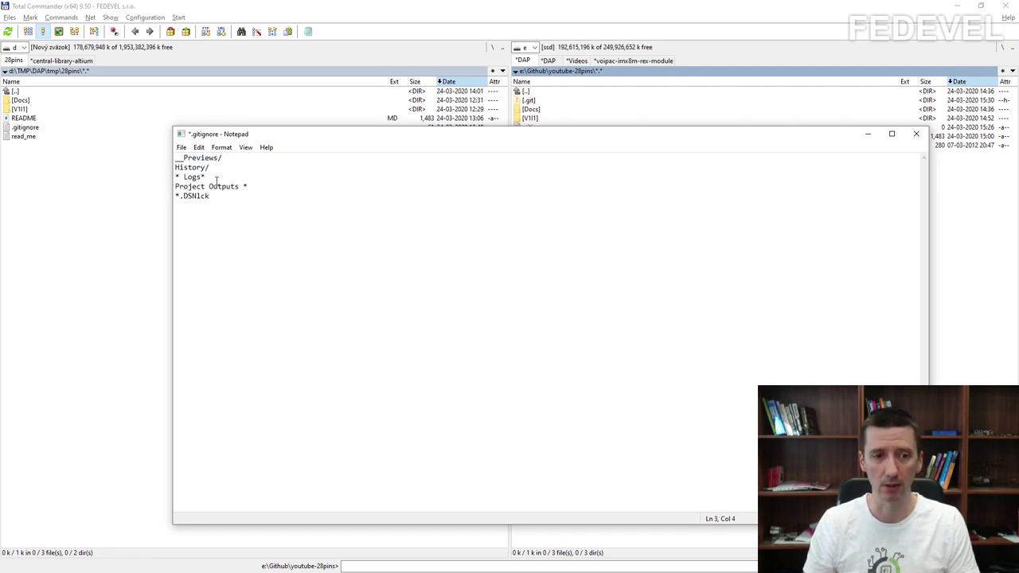
{"action": "left_click", "coordinate": [916, 134]}
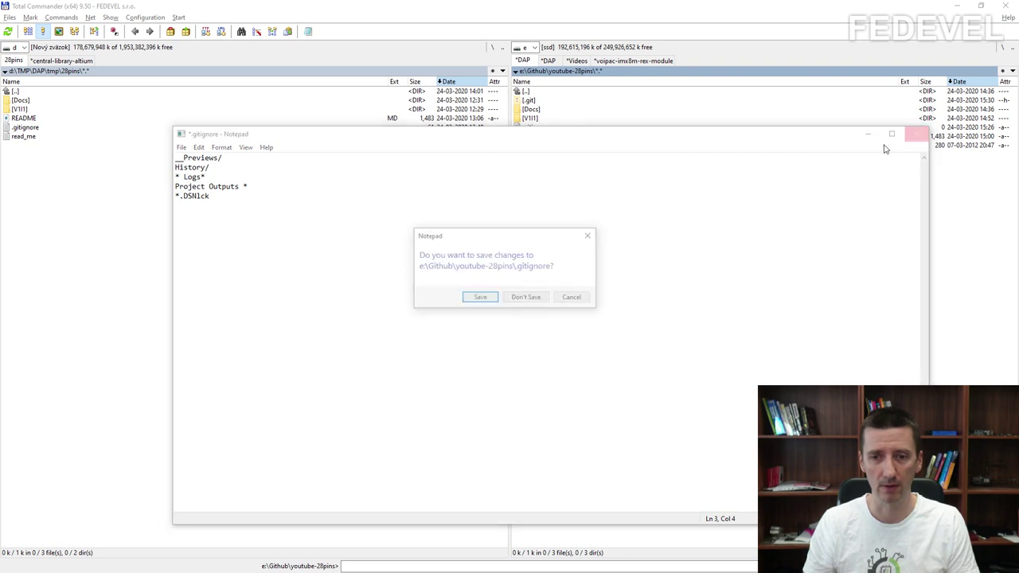
{"action": "left_click", "coordinate": [481, 298]}
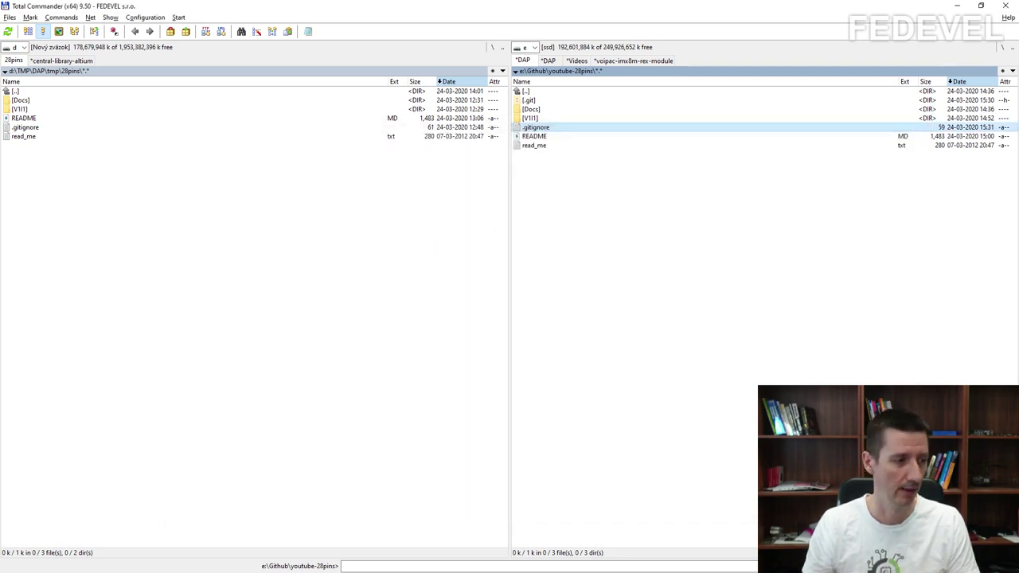
{"action": "key", "text": "alt+Tab"}
Step: Unstage everything with git reset, check git status, then re-stage all files with git add
{"action": "left_click", "coordinate": [496, 456]}
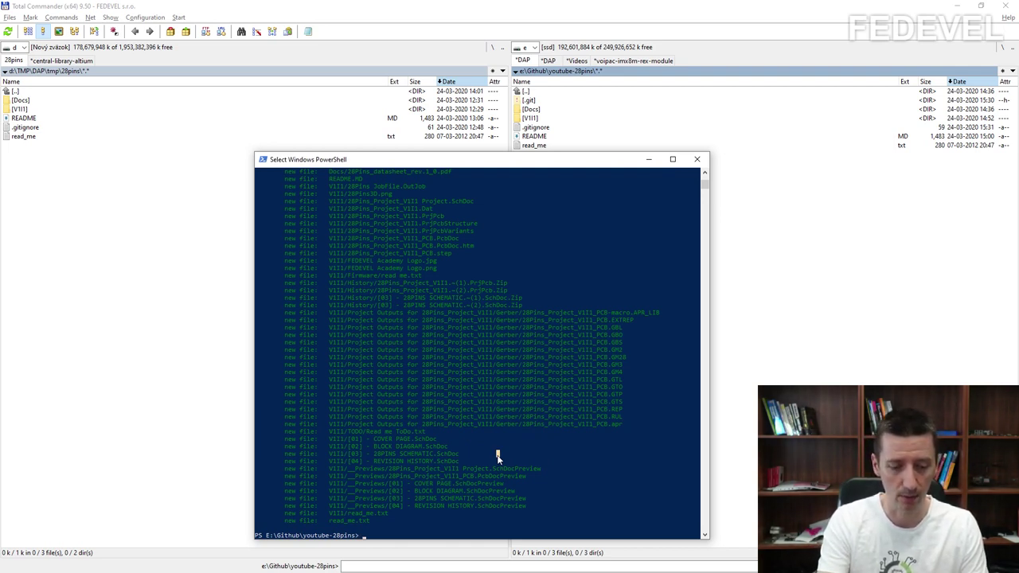
{"action": "type", "text": "git reset"}
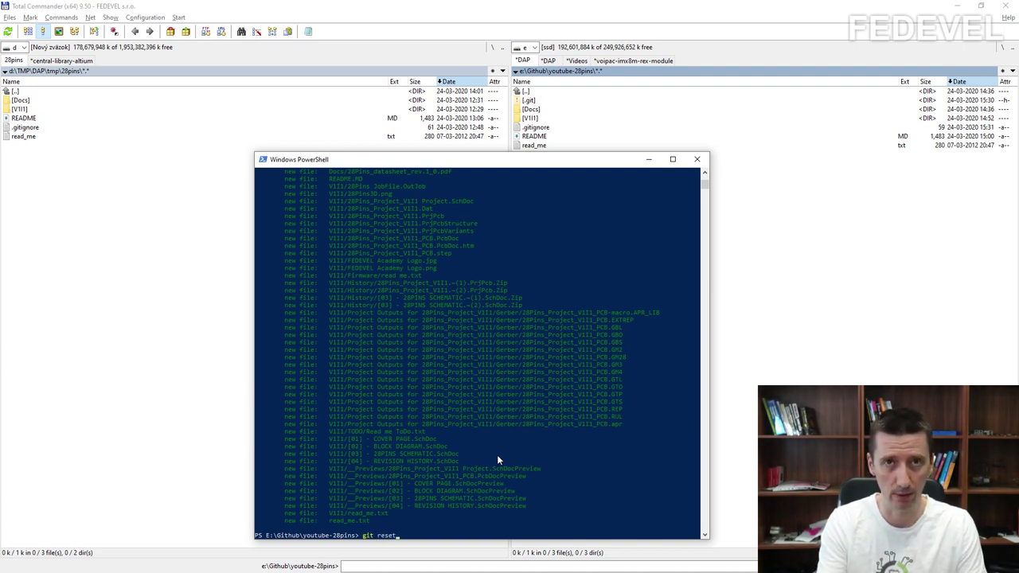
{"action": "key", "text": "Return"}
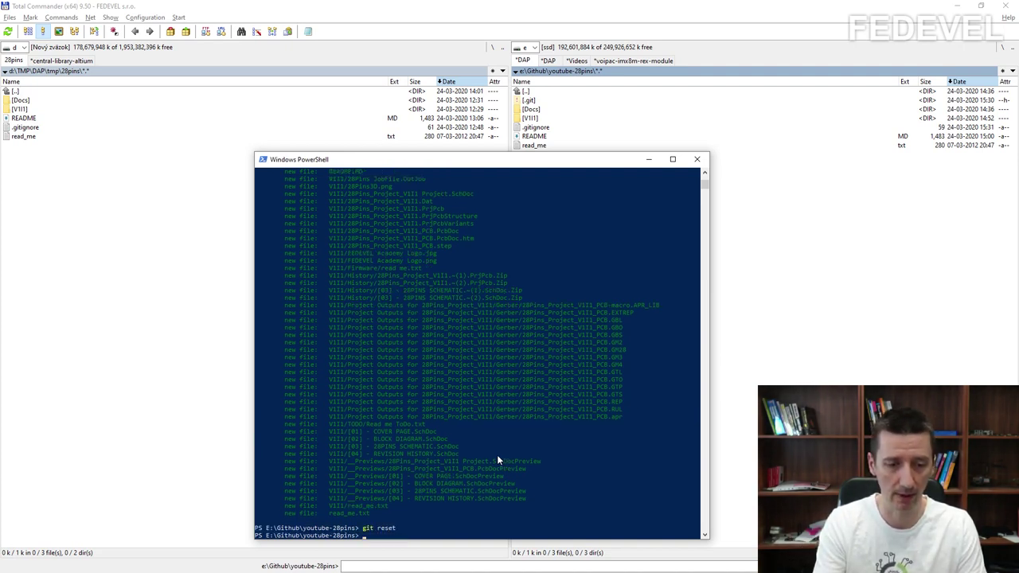
{"action": "type", "text": "git status"}
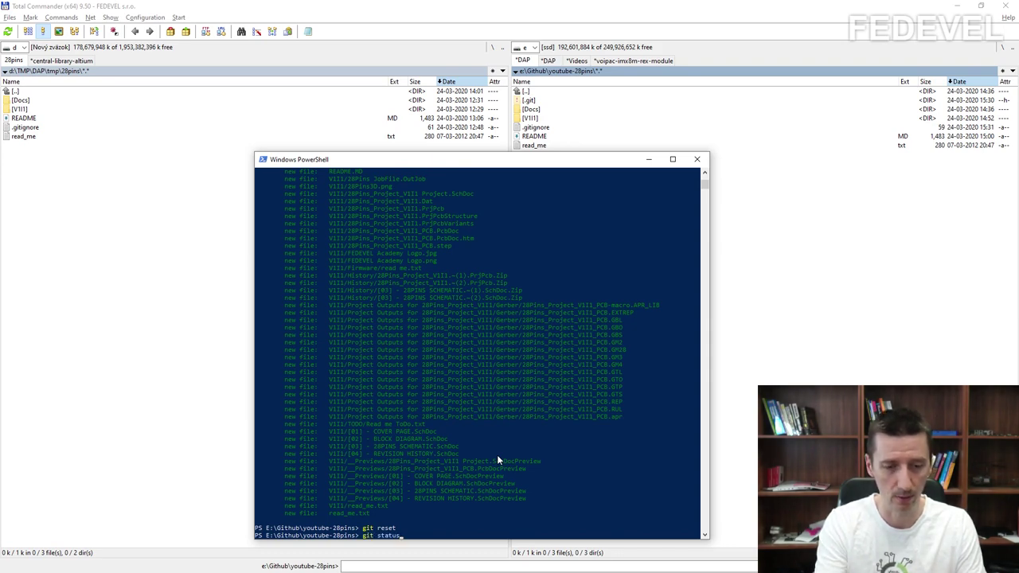
{"action": "key", "text": "Return"}
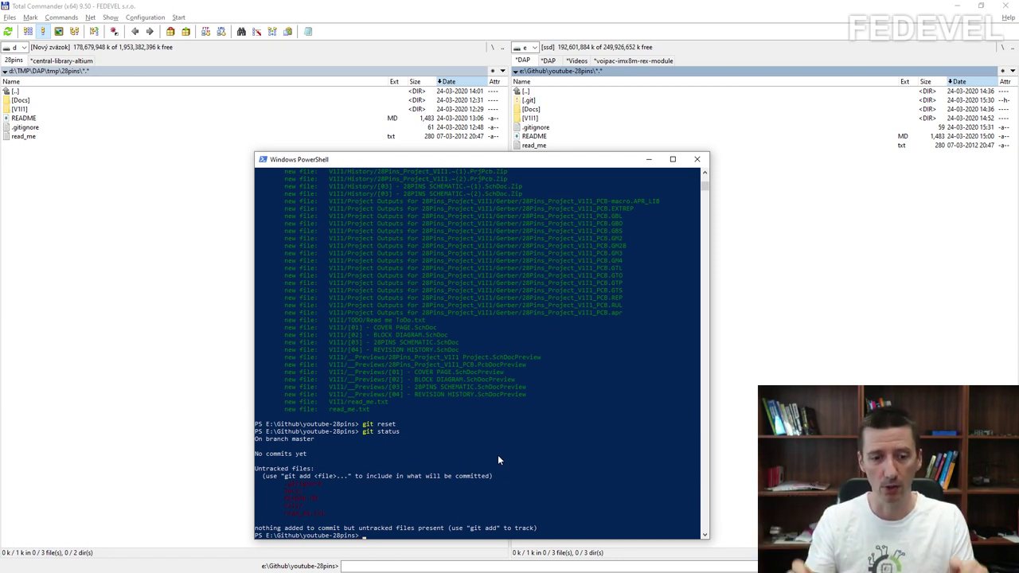
{"action": "type", "text": "git add ."}
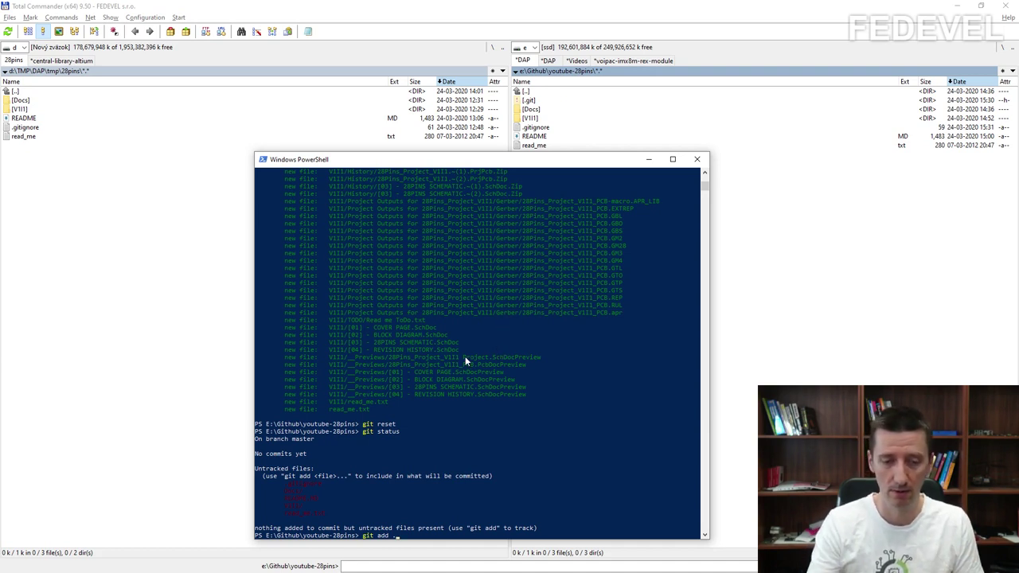
{"action": "key", "text": "Return"}
Step: Verify all files are staged and commit them with the message "Initial commit"
{"action": "type", "text": "git status"}
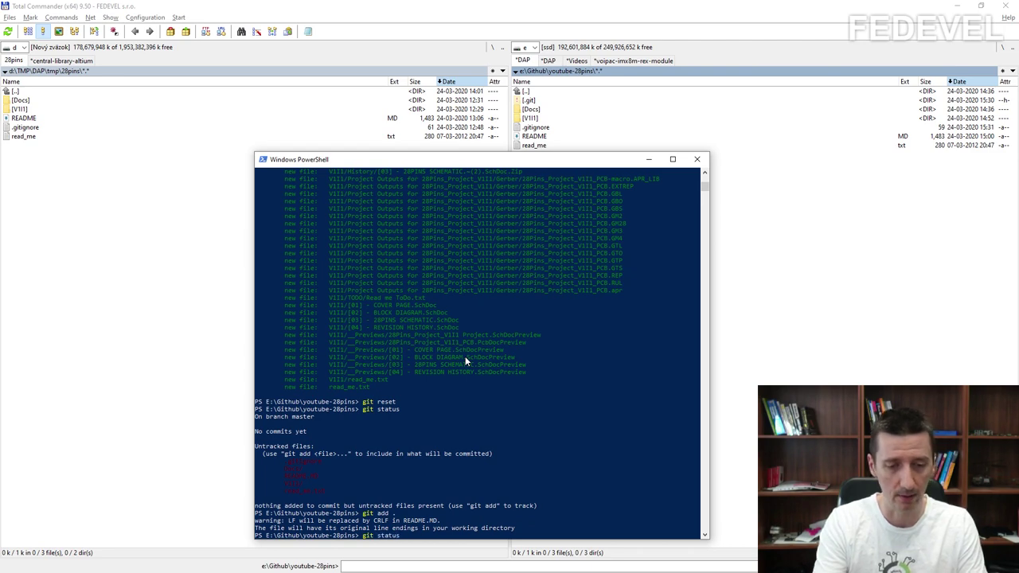
{"action": "key", "text": "Return"}
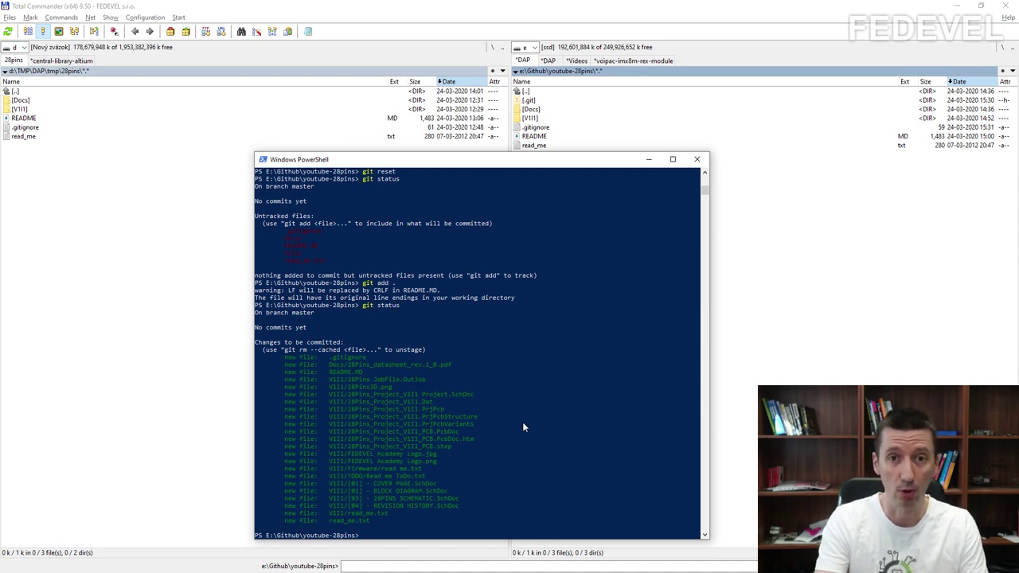
{"action": "type", "text": "git comm"}
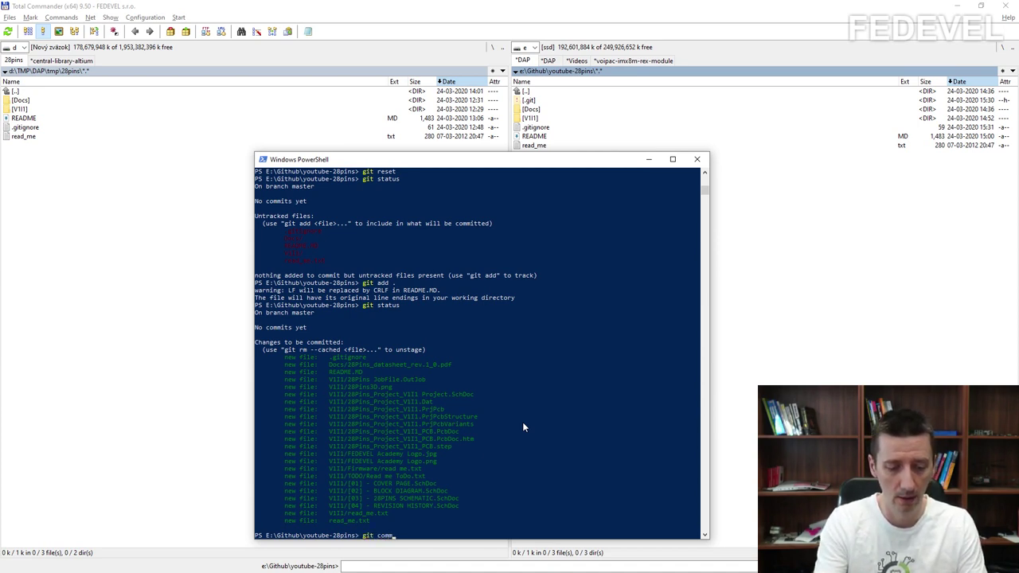
{"action": "type", "text": "it -m"}
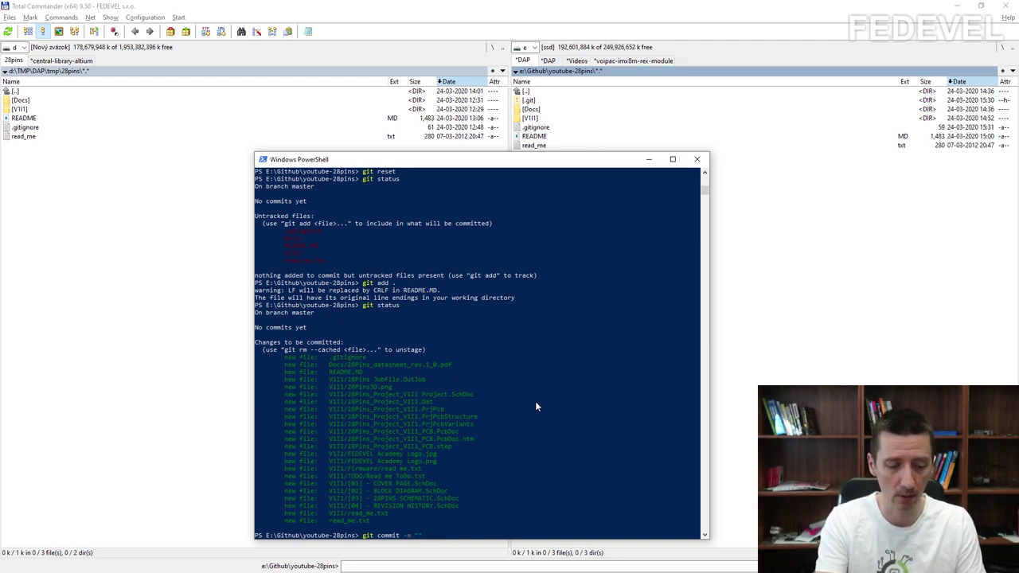
{"action": "type", "text": "Initial com"}
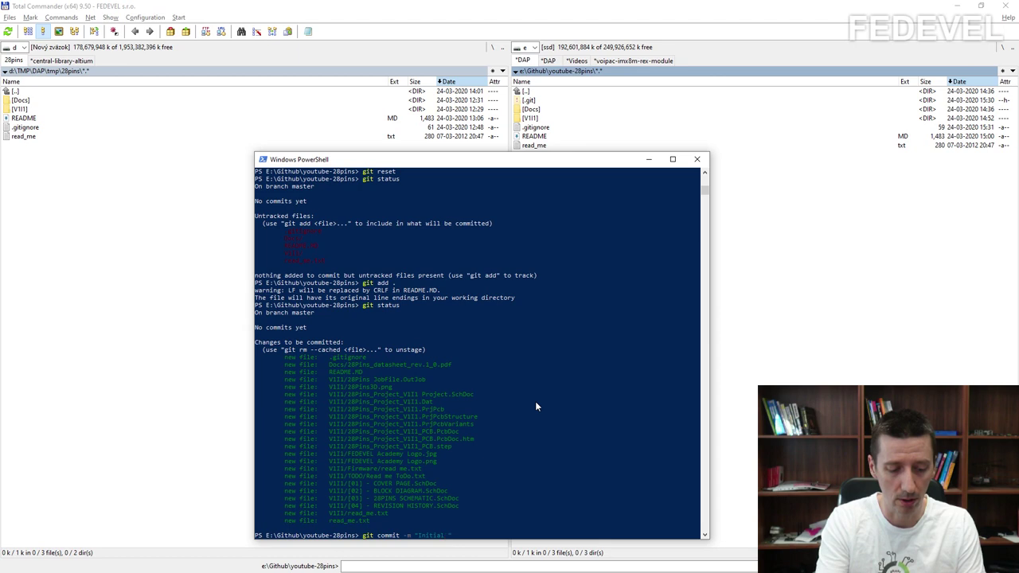
{"action": "type", "text": "mit"}
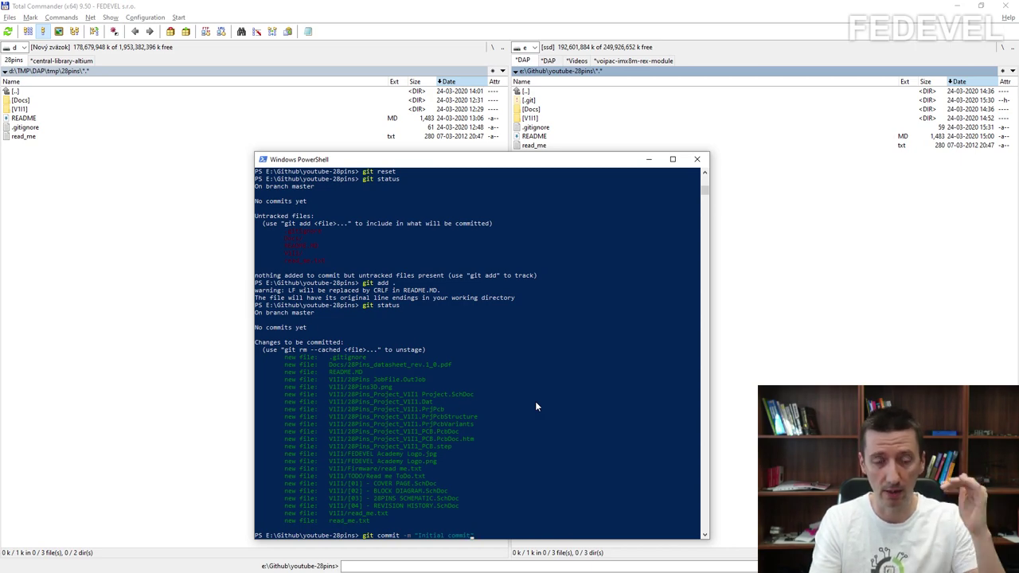
{"action": "key", "text": "Return"}
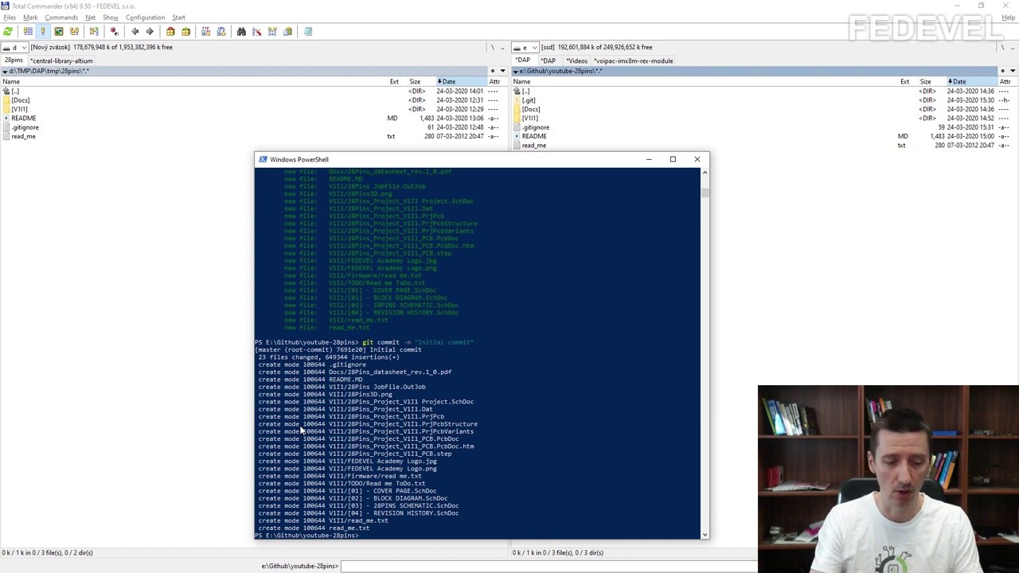
Step: Push the master branch to GitHub with git push origin master
{"action": "type", "text": "git"}
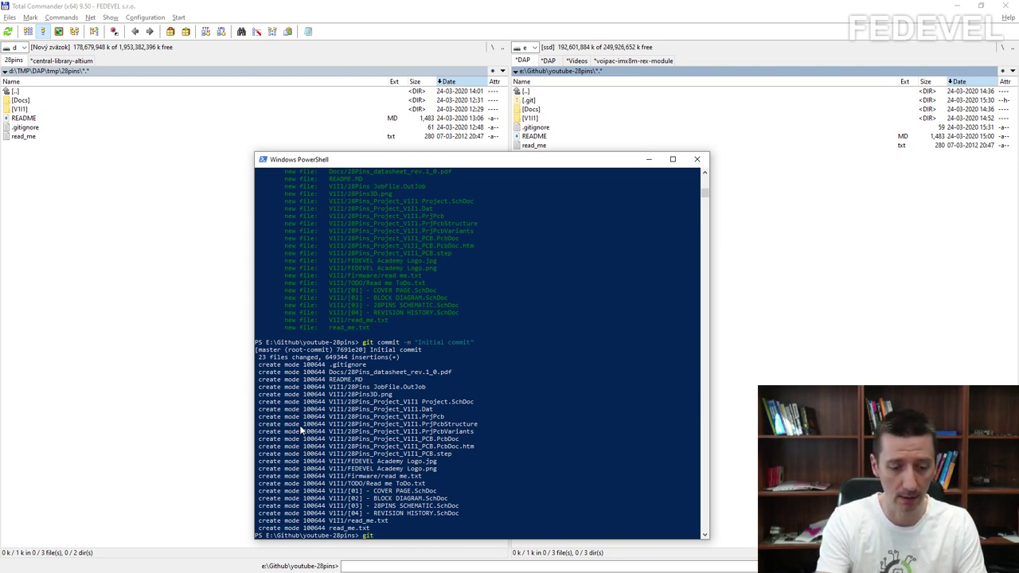
{"action": "type", "text": " push"}
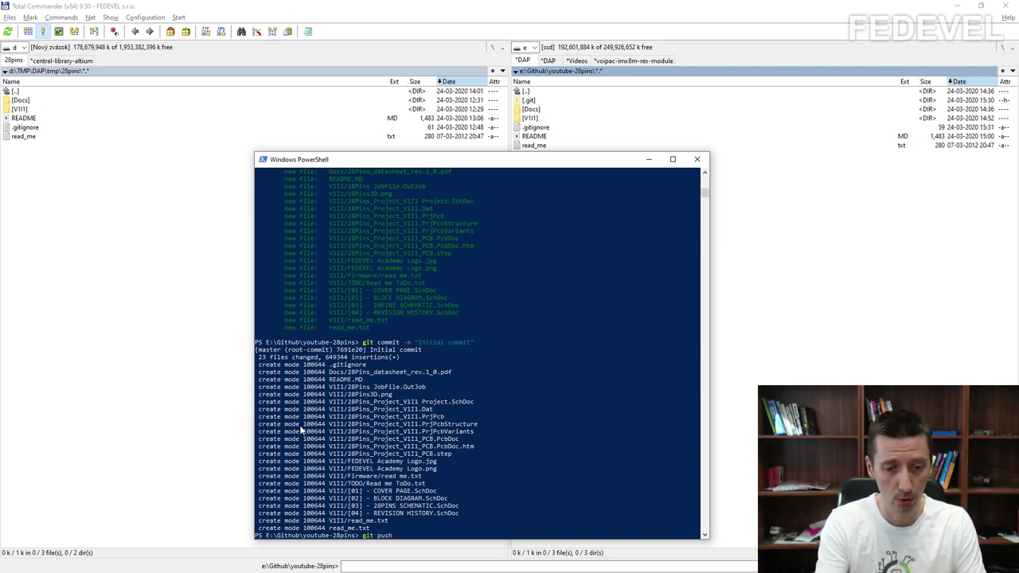
{"action": "type", "text": " origin "}
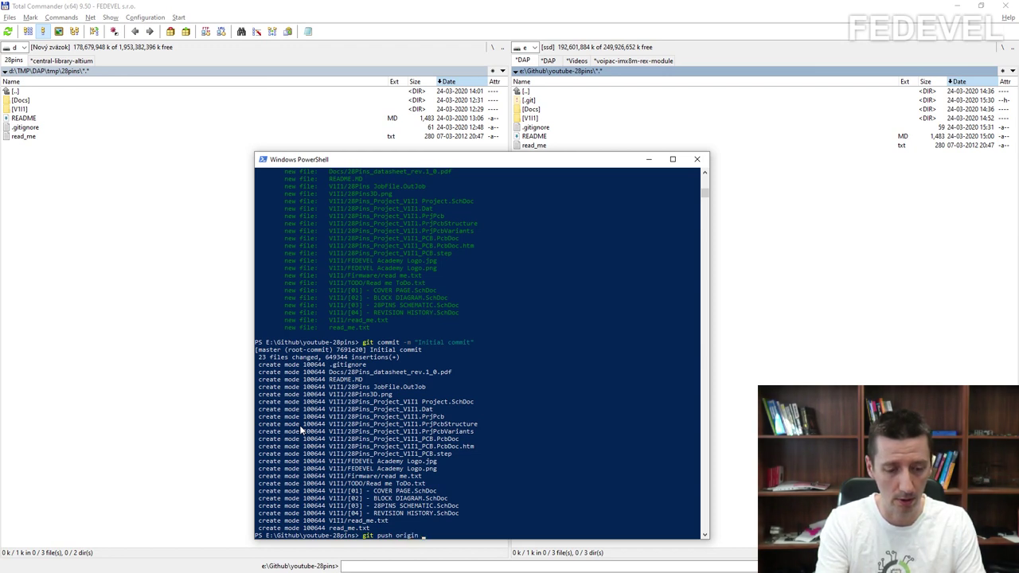
{"action": "type", "text": "master"}
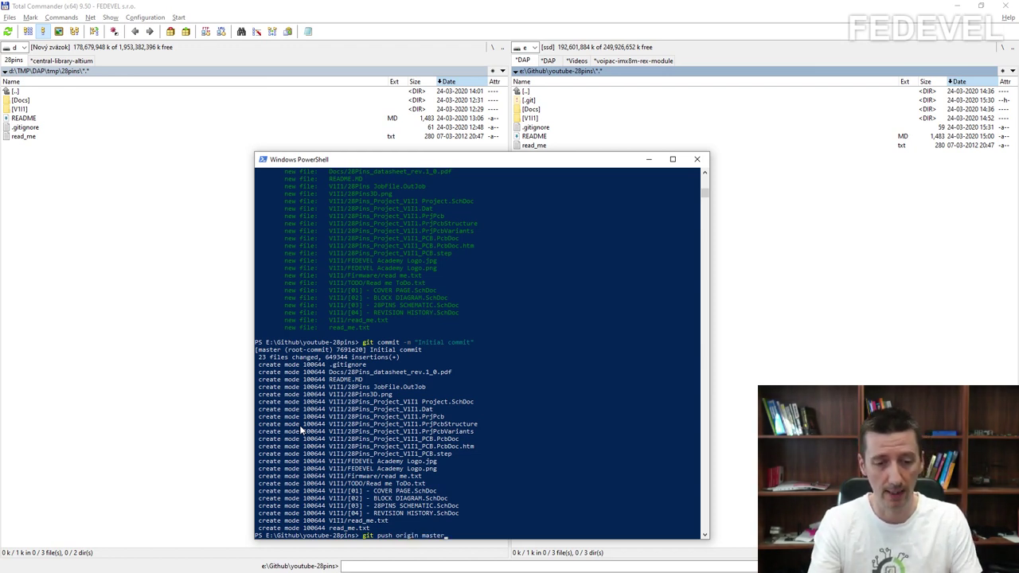
{"action": "key", "text": "Return"}
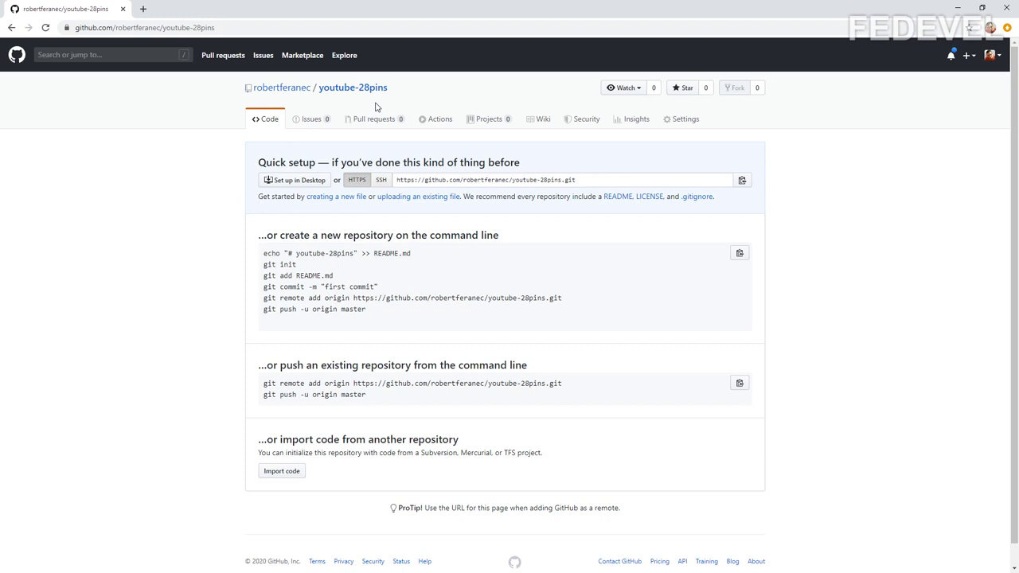
Step: Reload the GitHub repository page and scroll to the pushed files and rendered README
{"action": "left_click", "coordinate": [46, 27]}
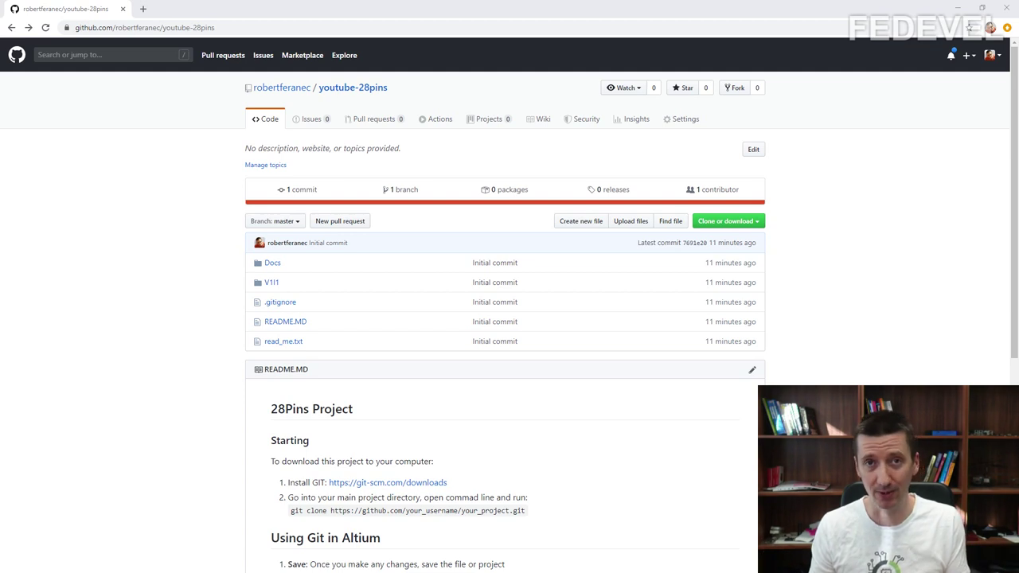
{"action": "left_click", "coordinate": [66, 187]}
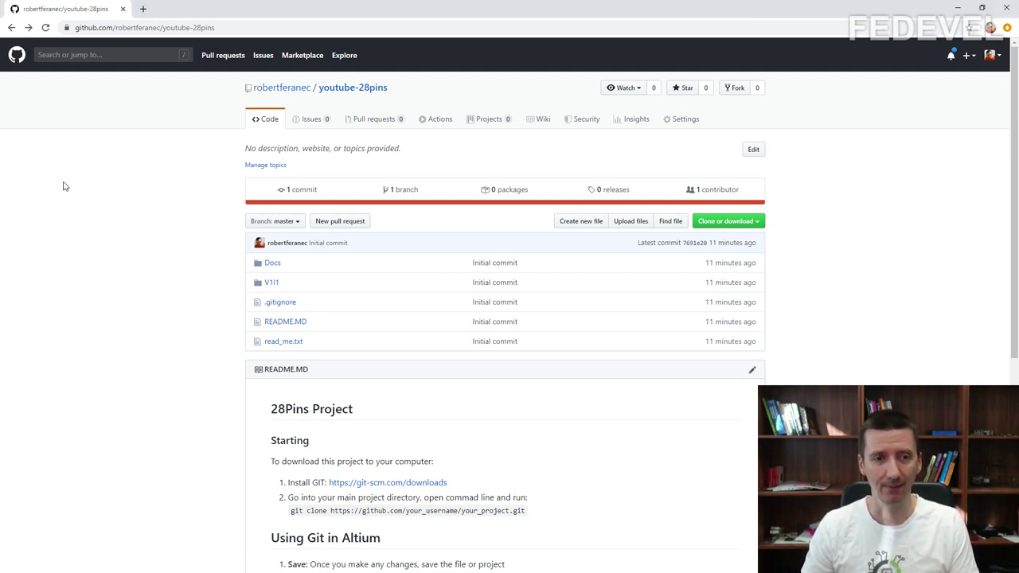
{"action": "scroll", "coordinate": [66, 186], "scroll_direction": "down", "scroll_amount": 2}
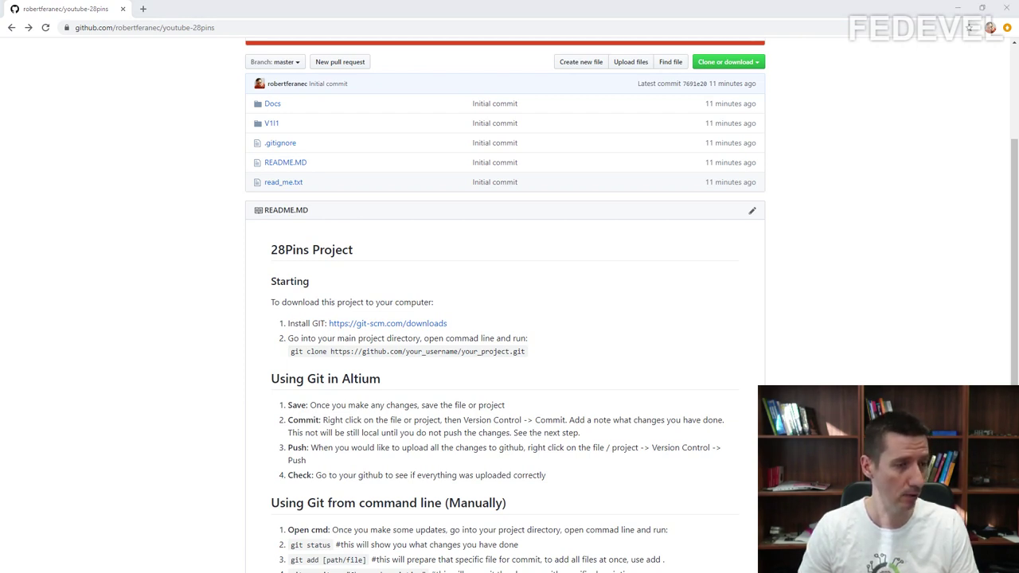
{"action": "key", "text": "alt+Tab"}
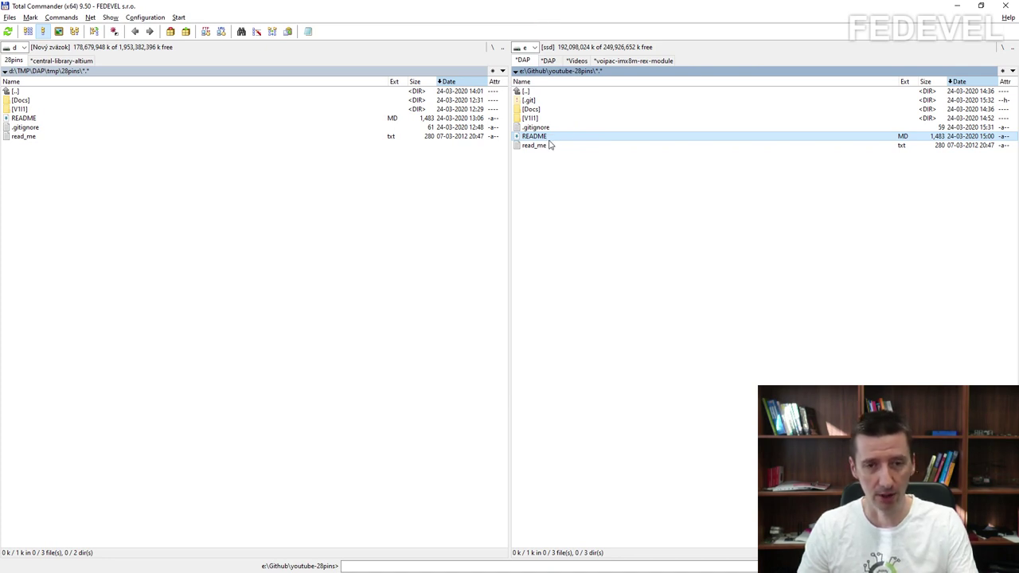
Step: Show README.MD's raw markdown beside GitHub, highlighting the 28Pins heading, Install GIT and command lines
{"action": "key", "text": "F3"}
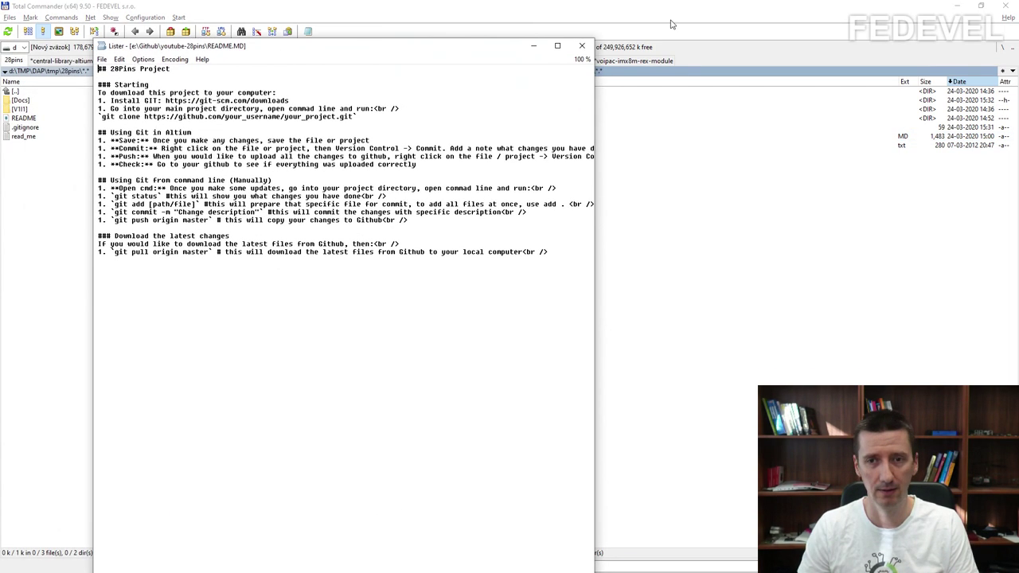
{"action": "left_click", "coordinate": [957, 6]}
{"action": "left_click_drag", "start_coordinate": [280, 50], "coordinate": [740, 36]}
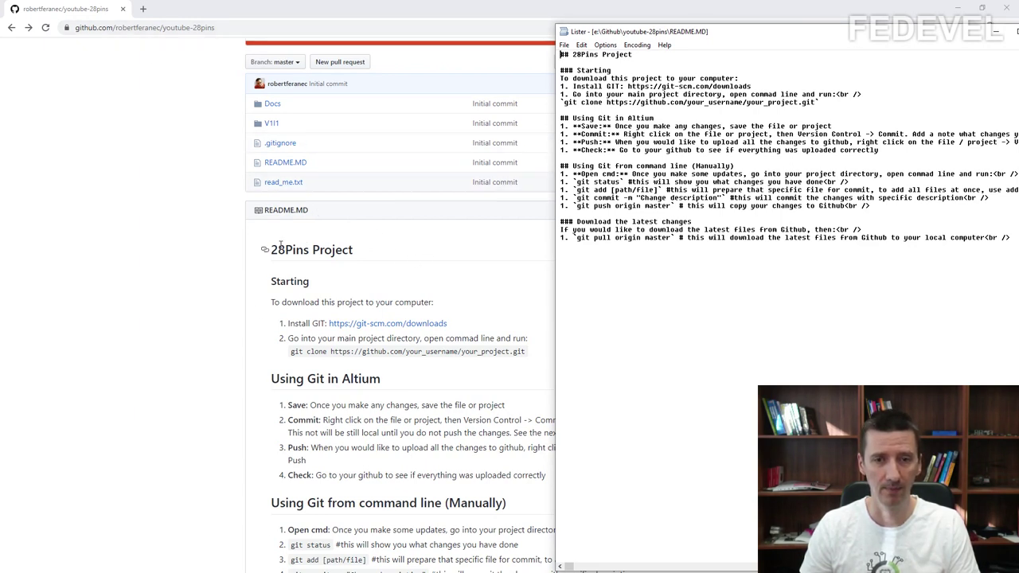
{"action": "left_click", "coordinate": [566, 70]}
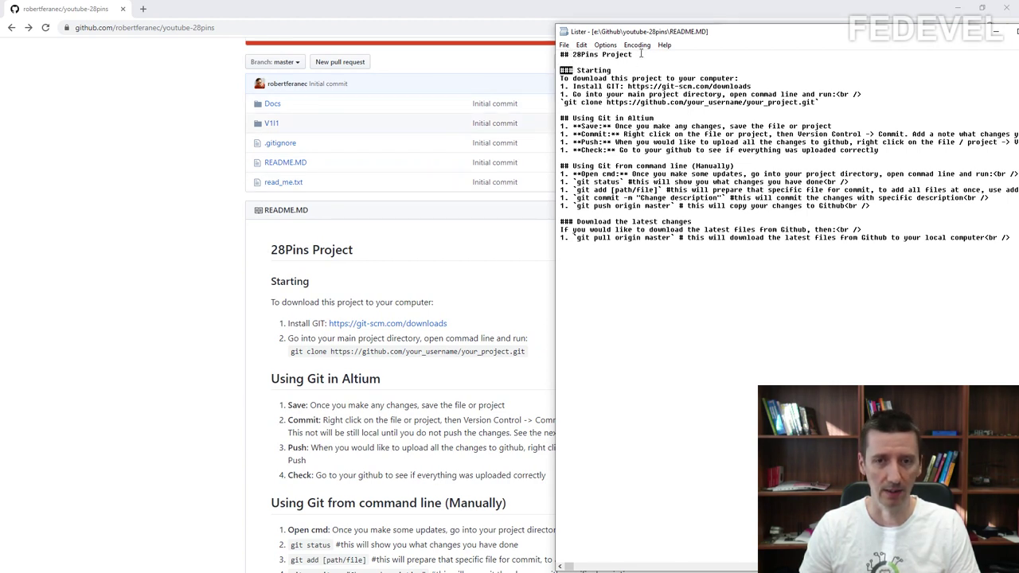
{"action": "left_click_drag", "start_coordinate": [637, 54], "coordinate": [561, 55]}
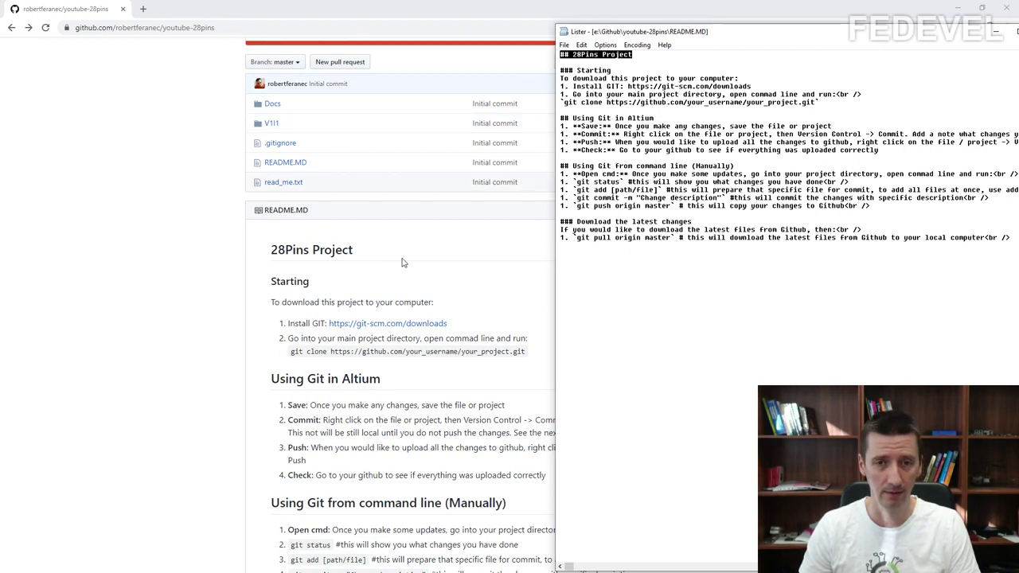
{"action": "left_click_drag", "start_coordinate": [567, 94], "coordinate": [560, 86]}
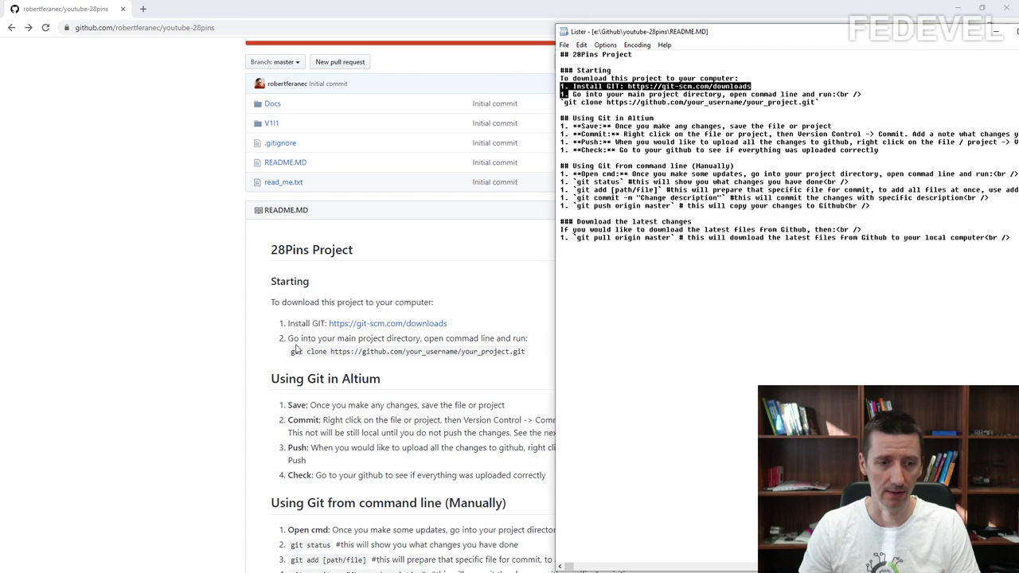
{"action": "left_click", "coordinate": [582, 192]}
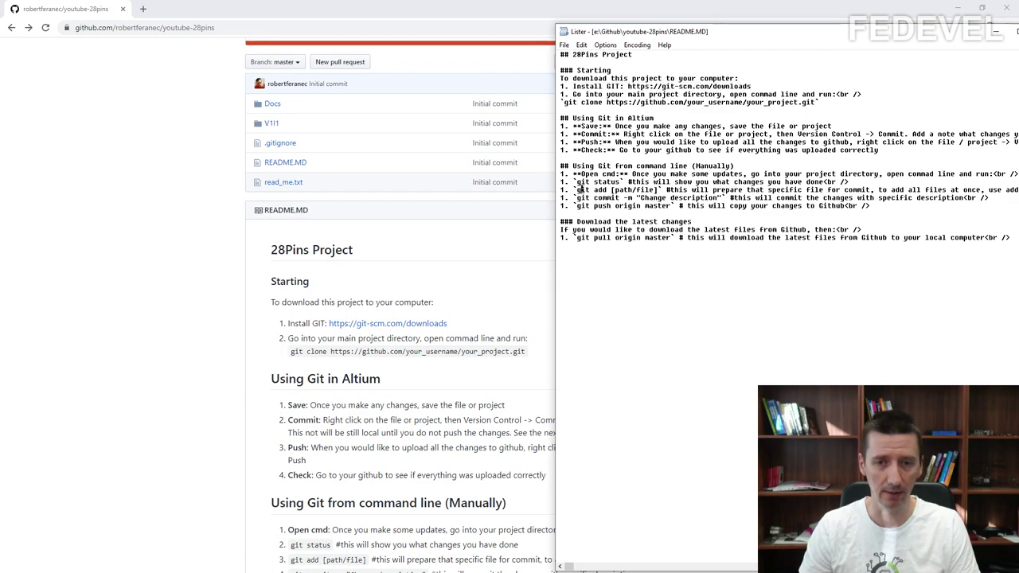
{"action": "left_click_drag", "start_coordinate": [573, 209], "coordinate": [560, 172]}
{"action": "left_click", "coordinate": [284, 428]}
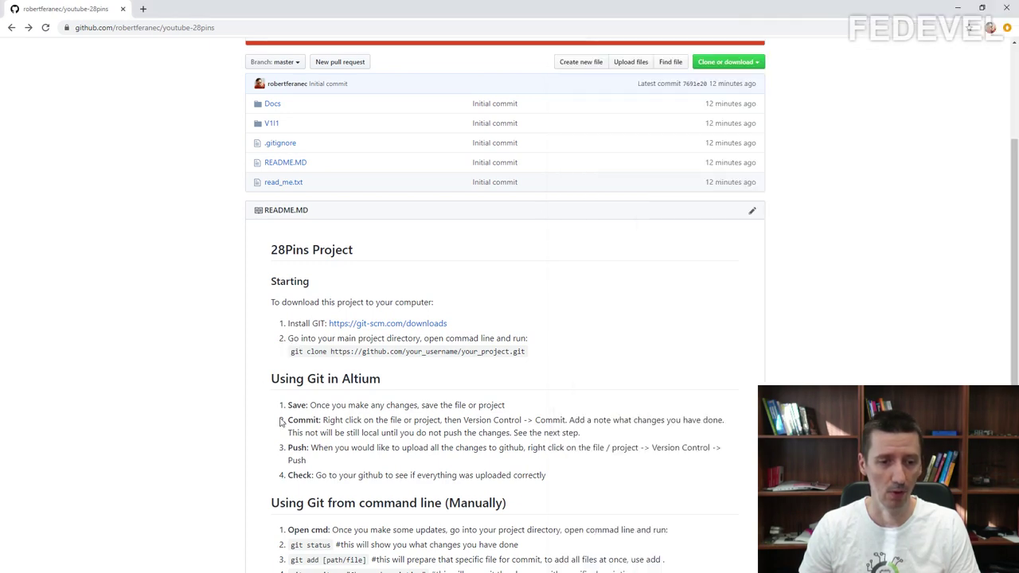
Step: Scroll through the repository page and browse the files in the V1I1 folder
{"action": "scroll", "coordinate": [317, 377], "scroll_direction": "down", "scroll_amount": 2}
{"action": "scroll", "coordinate": [319, 380], "scroll_direction": "up", "scroll_amount": 3}
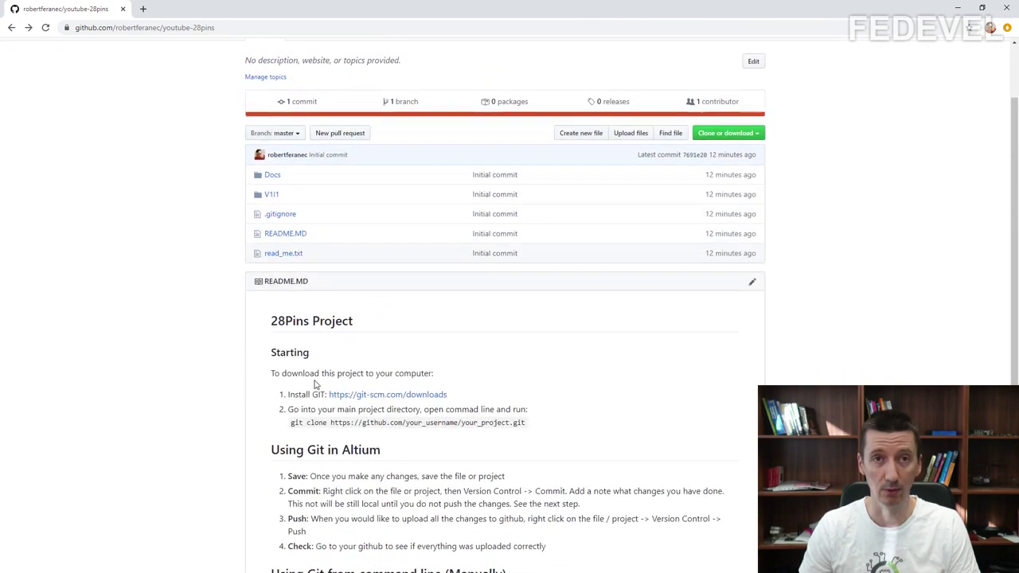
{"action": "scroll", "coordinate": [315, 381], "scroll_direction": "up", "scroll_amount": 1}
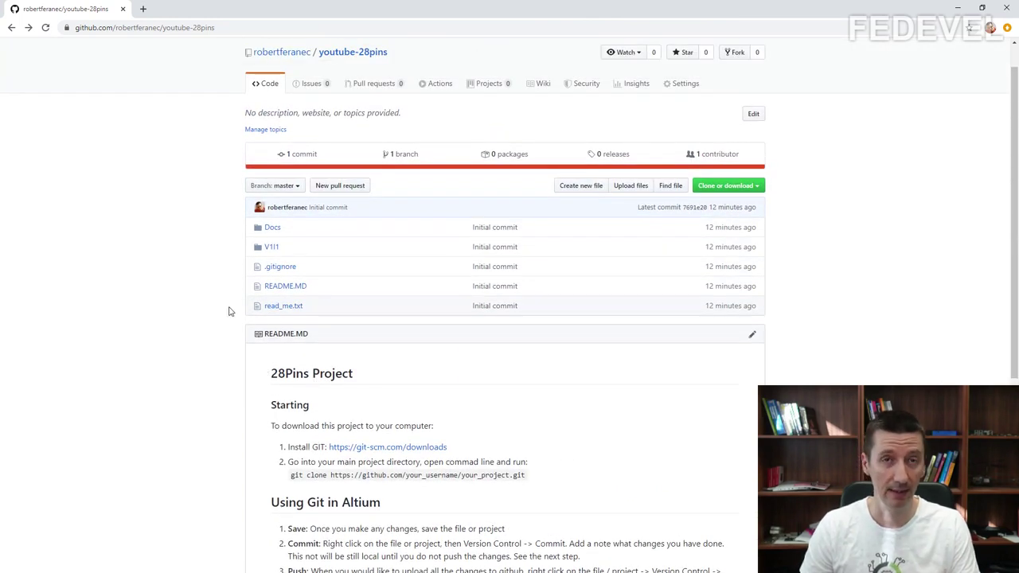
{"action": "scroll", "coordinate": [172, 273], "scroll_direction": "down", "scroll_amount": 3}
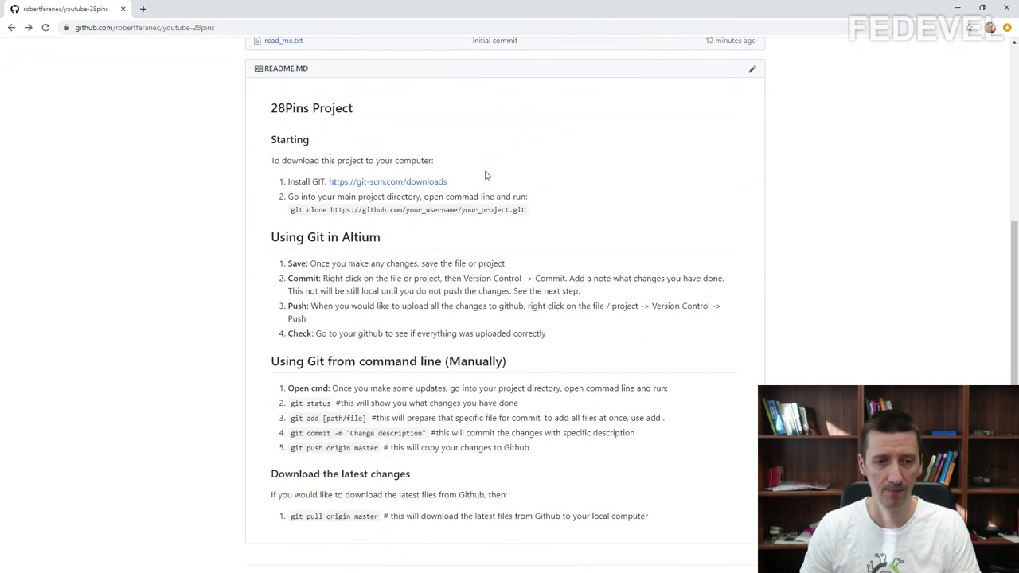
{"action": "scroll", "coordinate": [175, 257], "scroll_direction": "up", "scroll_amount": 1}
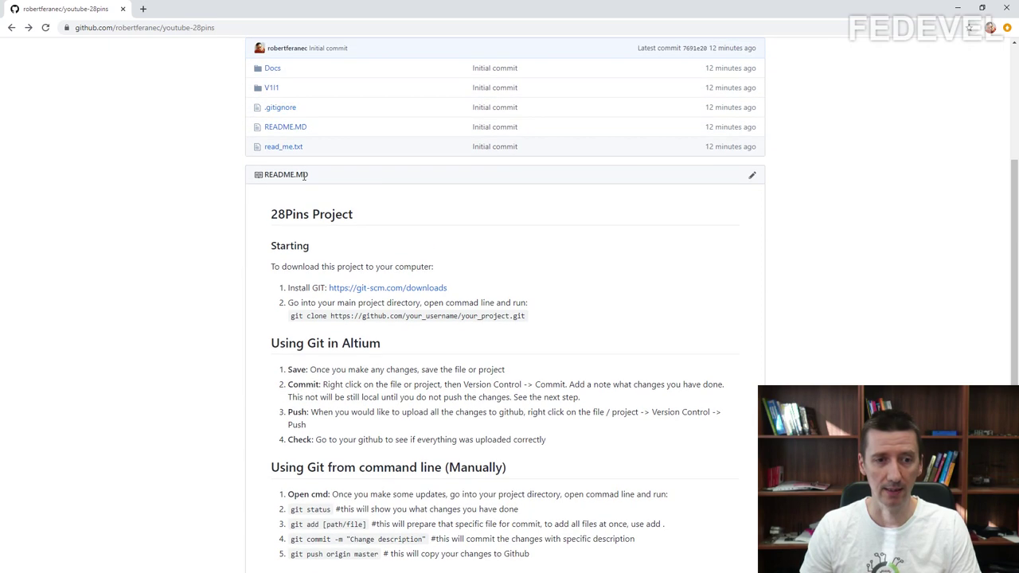
{"action": "scroll", "coordinate": [191, 241], "scroll_direction": "up", "scroll_amount": 2}
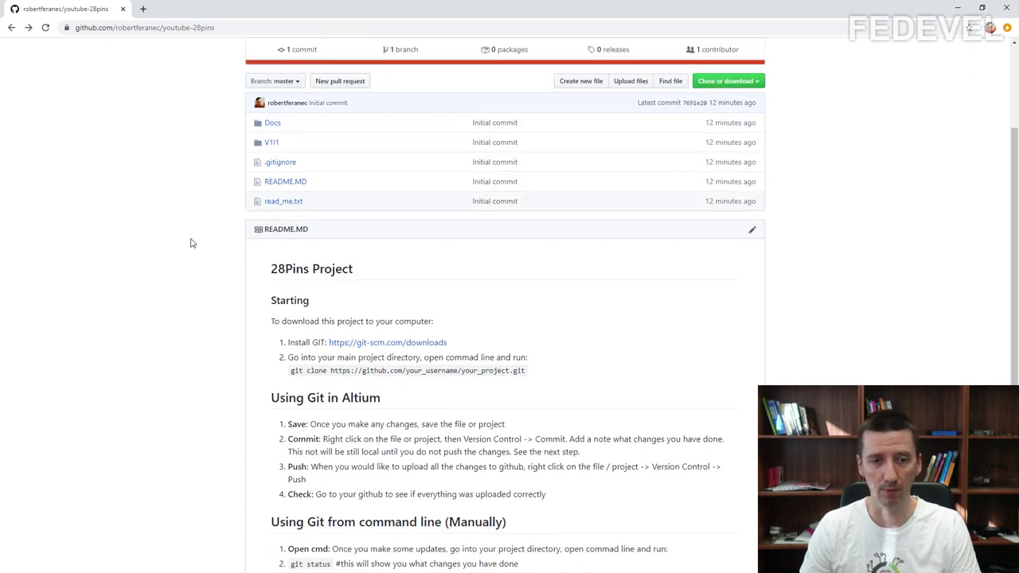
{"action": "scroll", "coordinate": [191, 241], "scroll_direction": "down", "scroll_amount": 3}
{"action": "scroll", "coordinate": [191, 243], "scroll_direction": "down", "scroll_amount": 1}
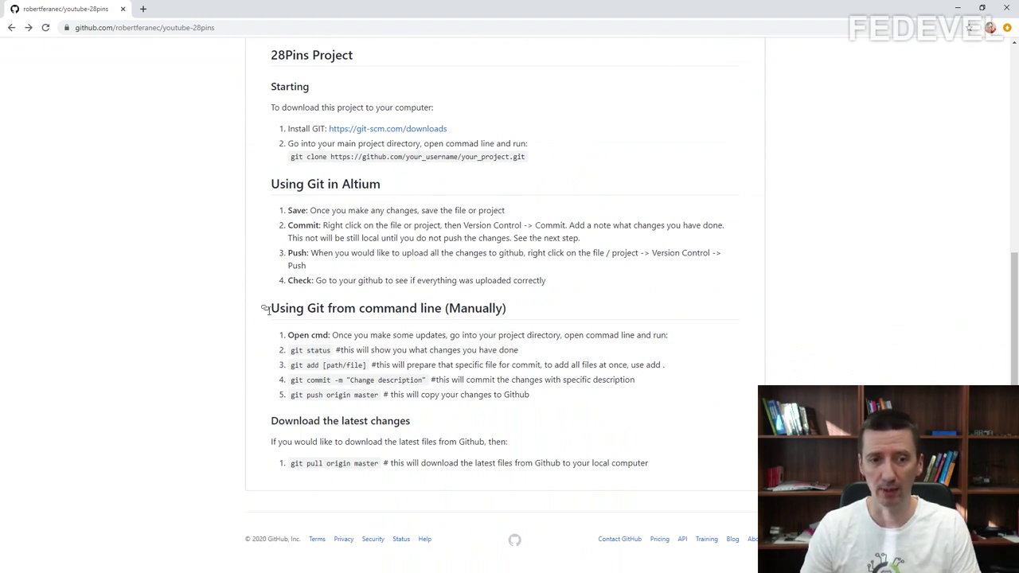
{"action": "scroll", "coordinate": [136, 215], "scroll_direction": "up", "scroll_amount": 1}
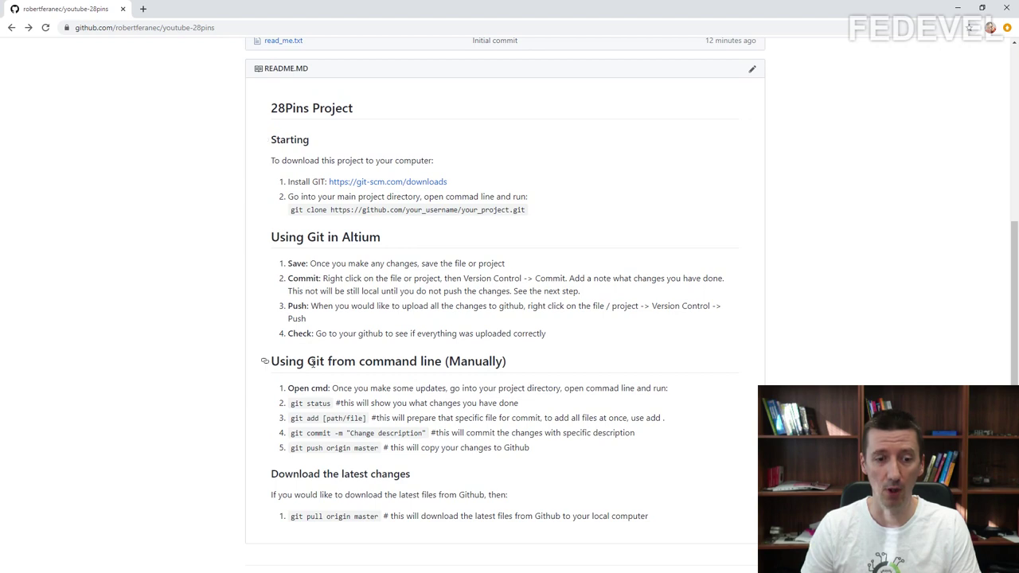
{"action": "scroll", "coordinate": [168, 223], "scroll_direction": "up", "scroll_amount": 5}
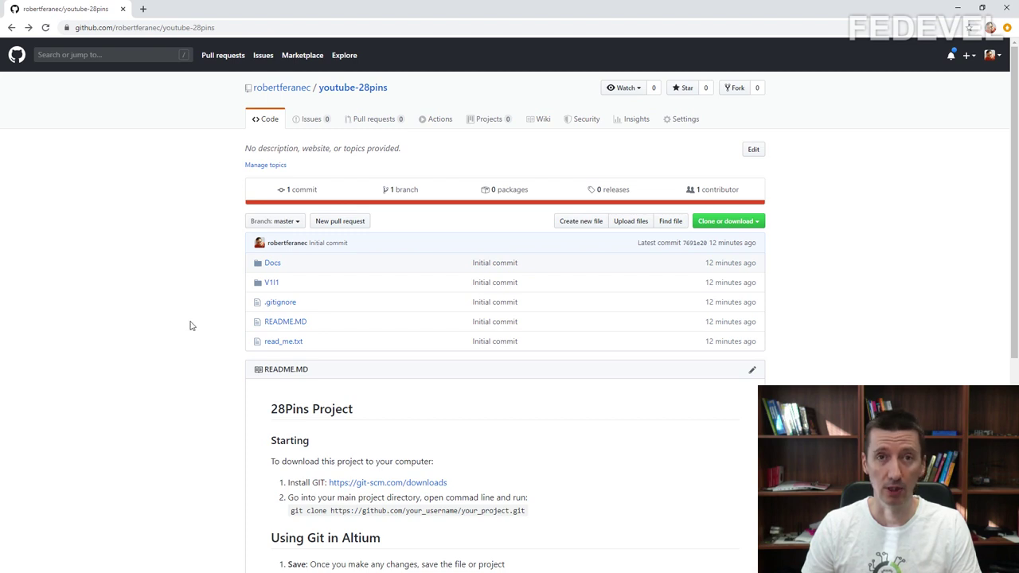
{"action": "left_click", "coordinate": [271, 283]}
{"action": "scroll", "coordinate": [163, 255], "scroll_direction": "down", "scroll_amount": 2}
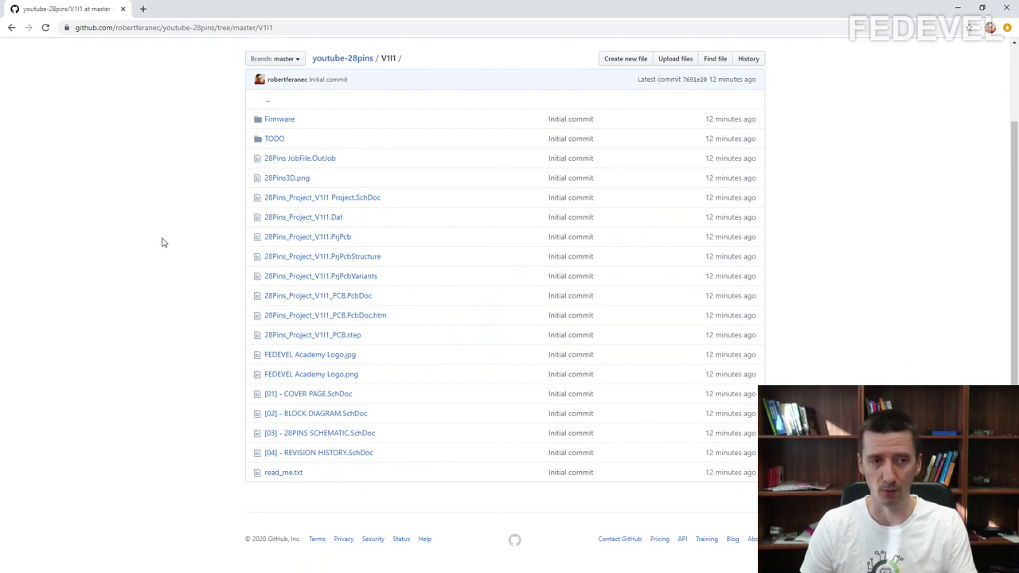
{"action": "left_click", "coordinate": [12, 29]}
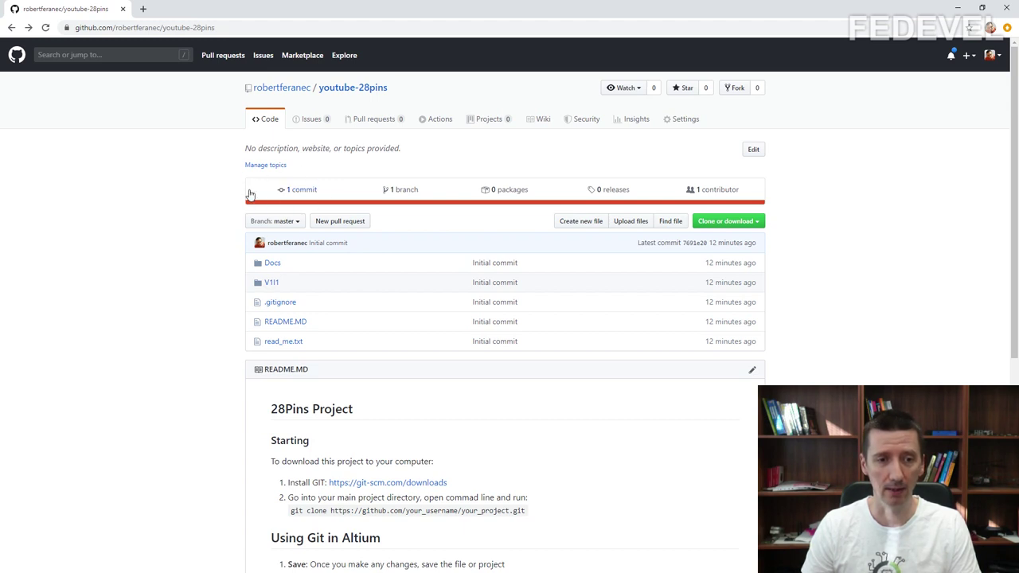
Step: Check the commit history shows only the Initial commit, then return to the repository page
{"action": "left_click", "coordinate": [307, 191]}
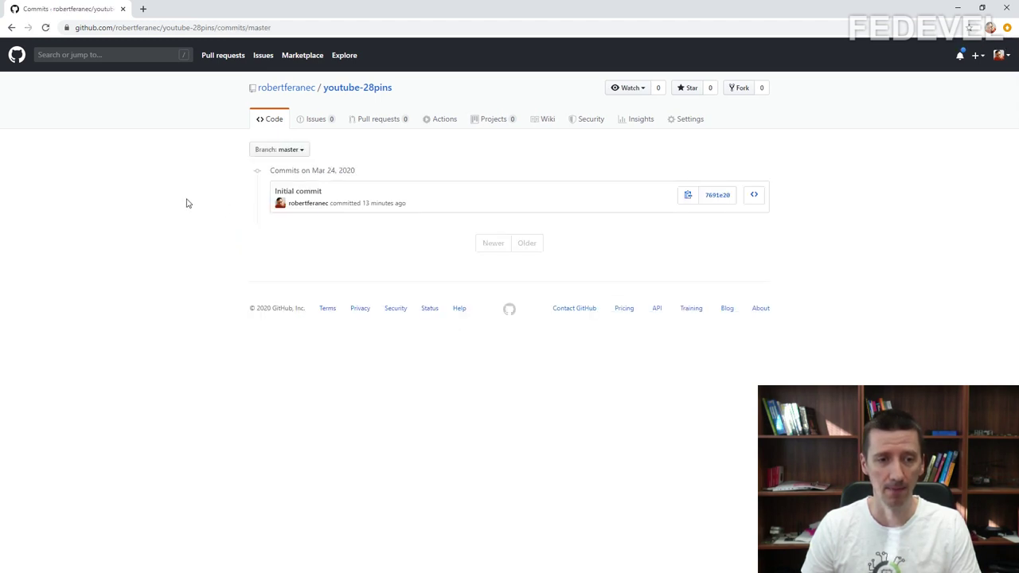
{"action": "mouse_move", "coordinate": [382, 204]}
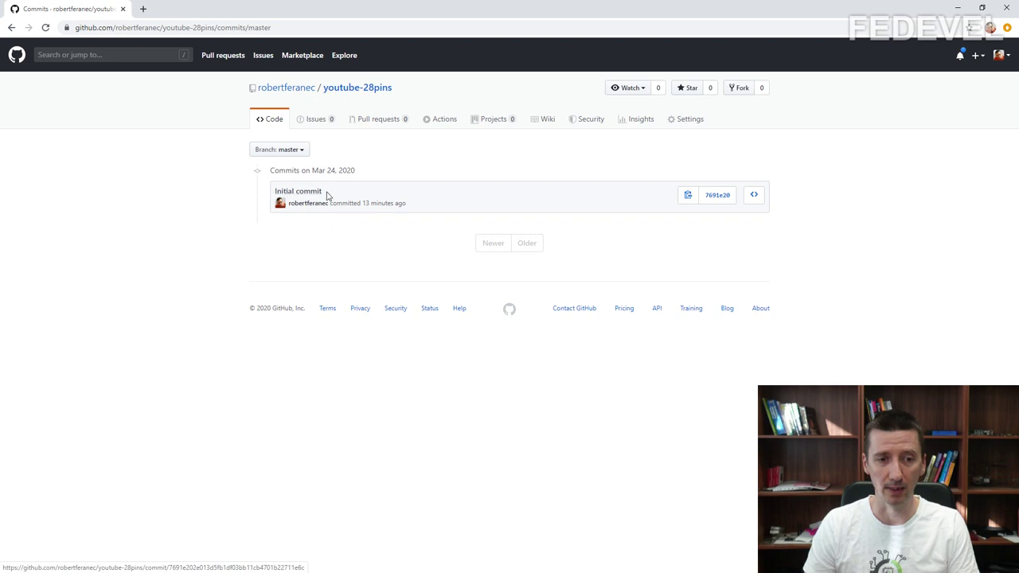
{"action": "left_click", "coordinate": [11, 27]}
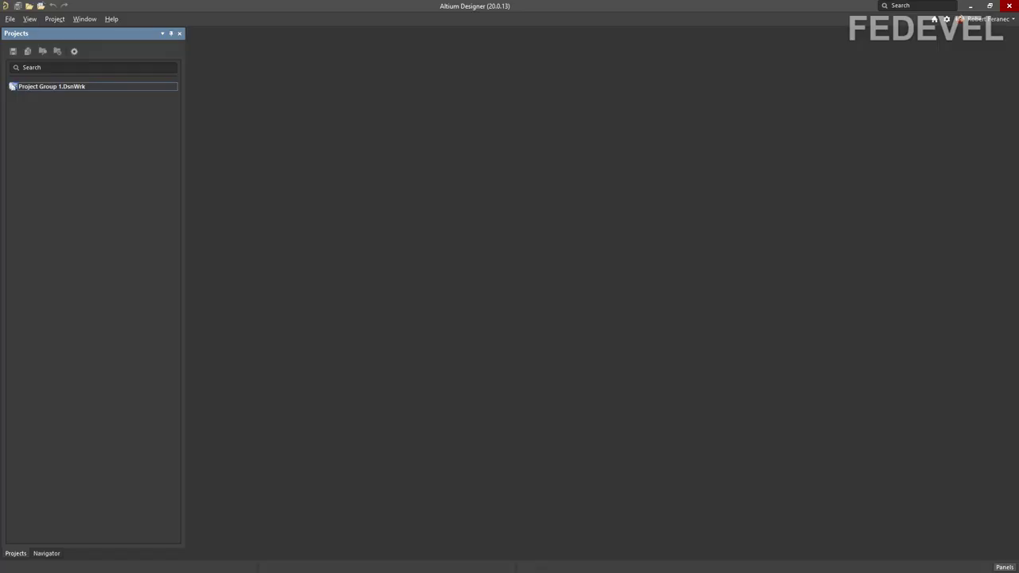
Step: Open the 28Pins_Project_V1I1 project from E:\Github\youtube-28pins\V1I1
{"action": "left_click", "coordinate": [10, 20]}
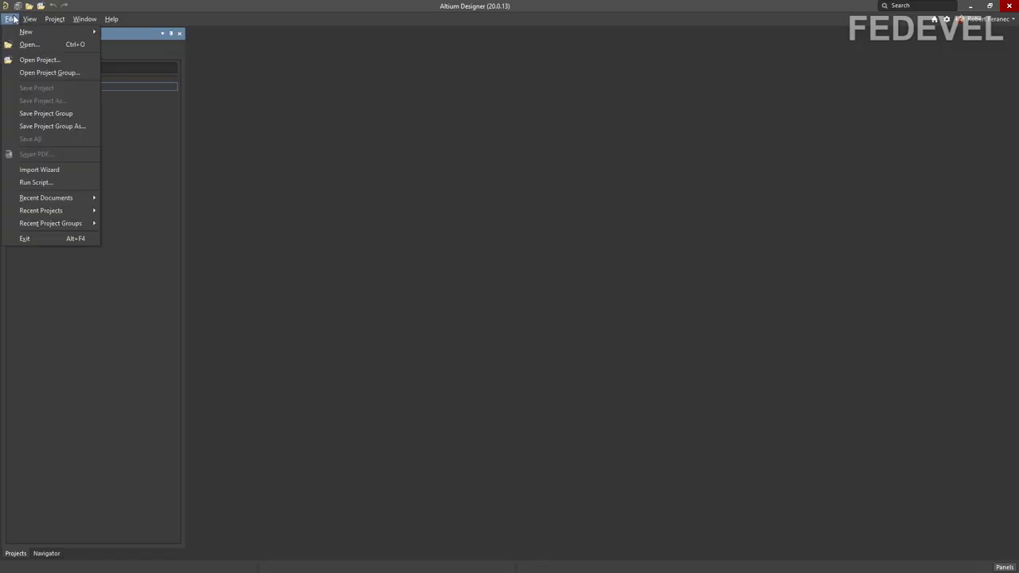
{"action": "left_click", "coordinate": [57, 58]}
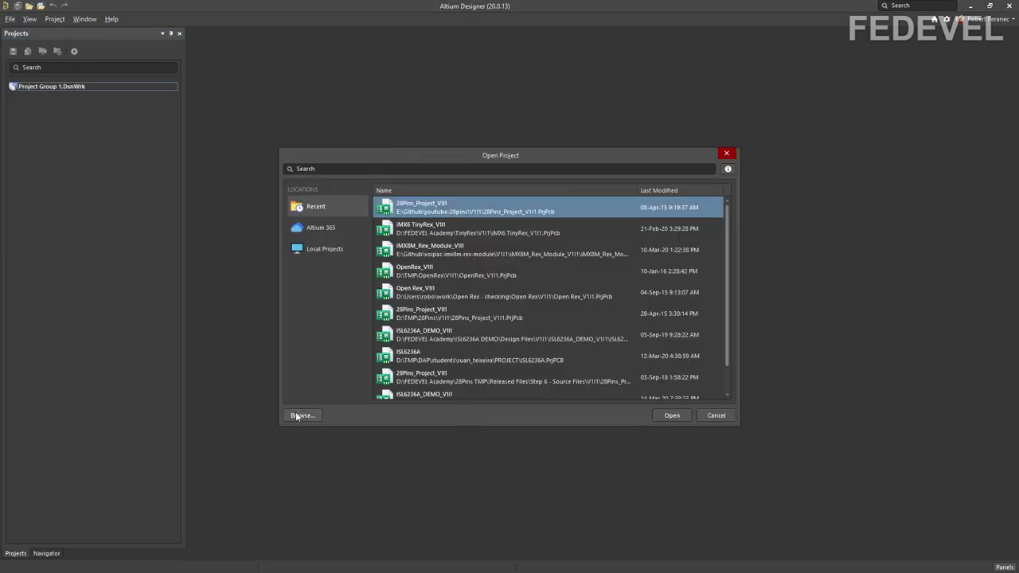
{"action": "left_click", "coordinate": [301, 416]}
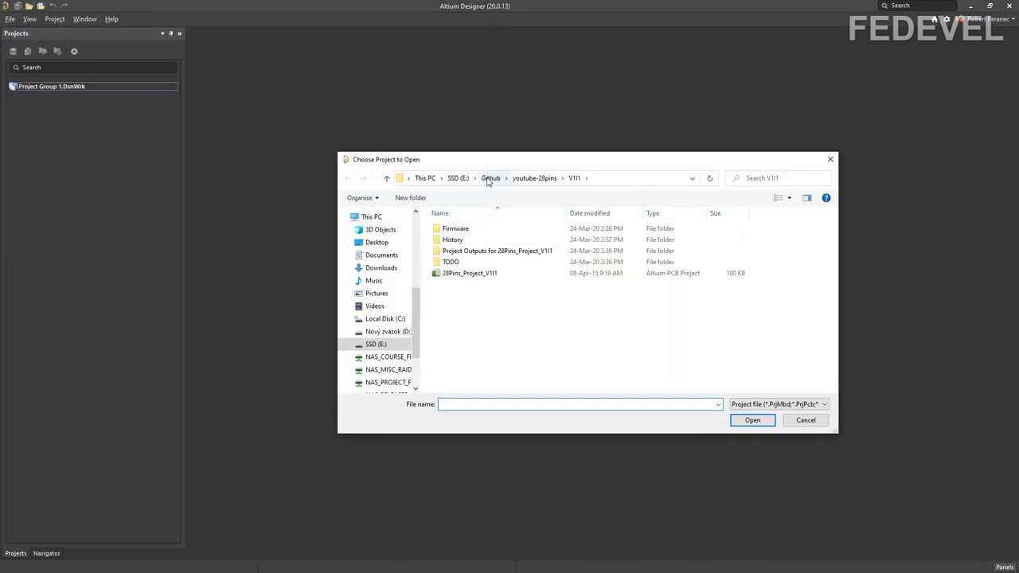
{"action": "left_click", "coordinate": [490, 178]}
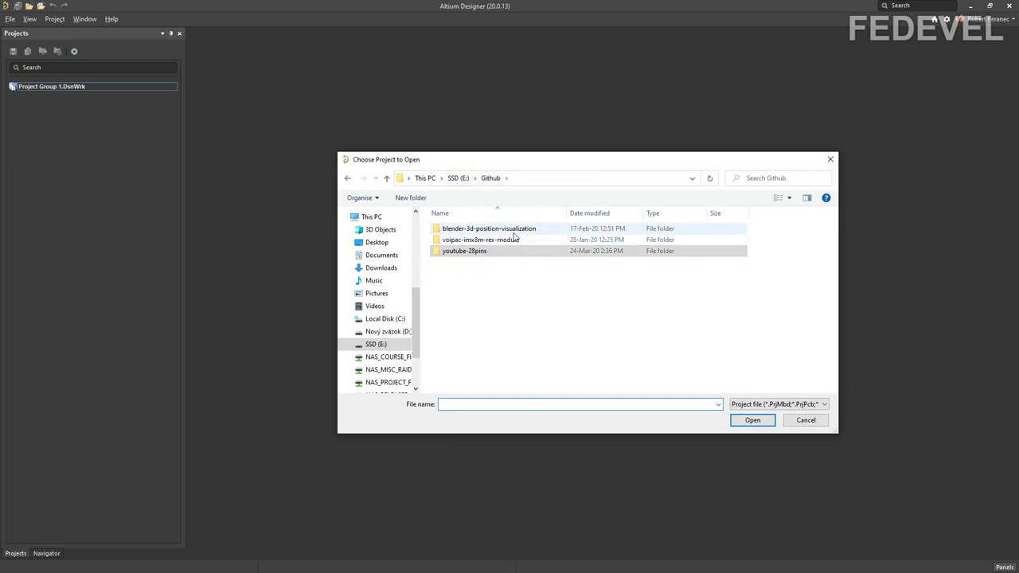
{"action": "left_click", "coordinate": [484, 252]}
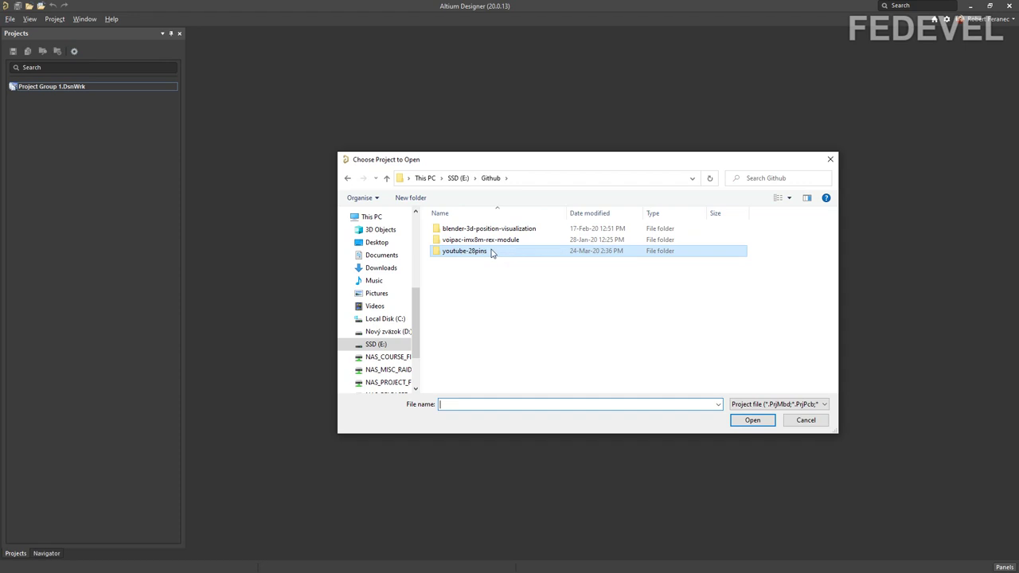
{"action": "double_click", "coordinate": [510, 253]}
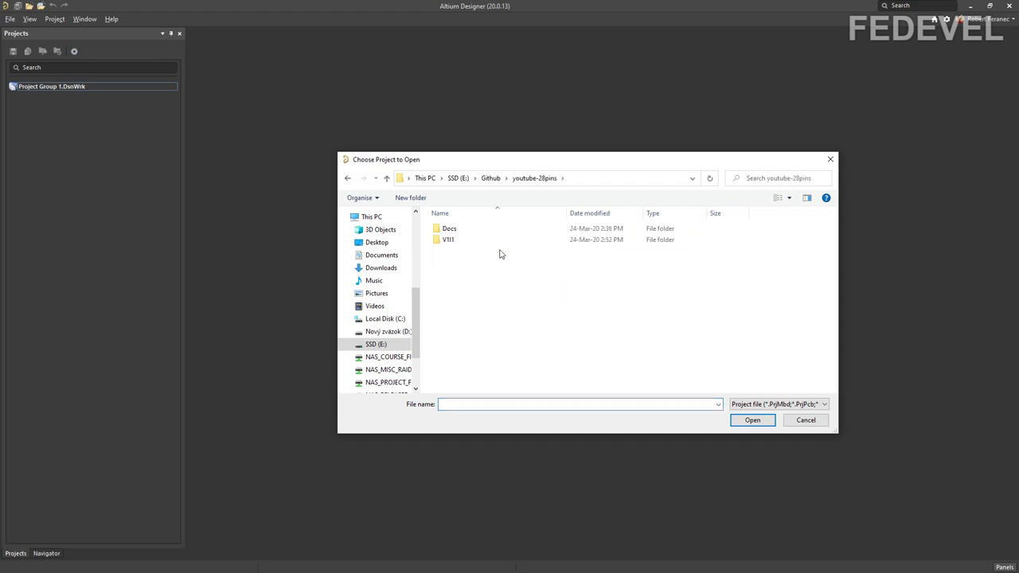
{"action": "double_click", "coordinate": [495, 240]}
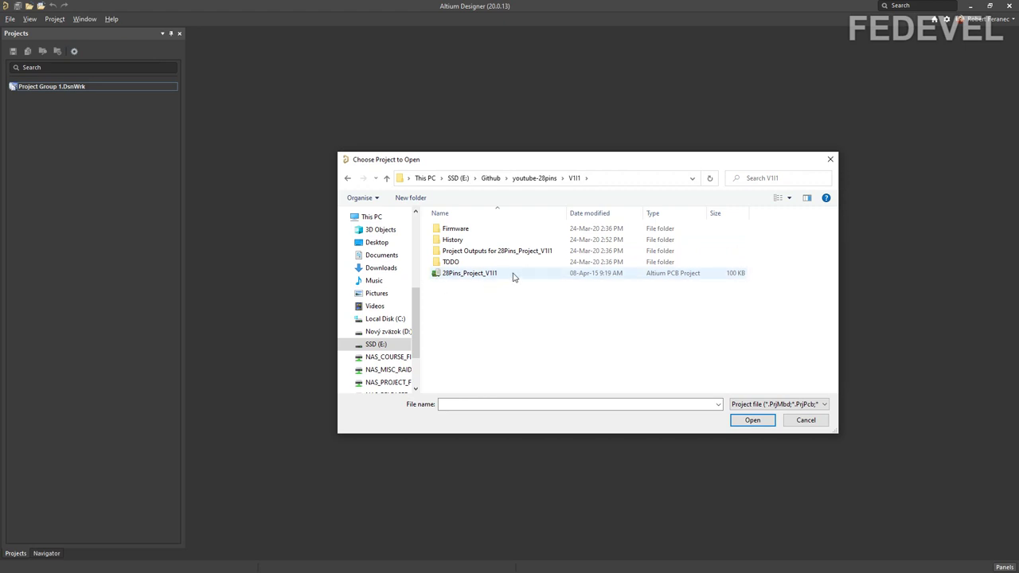
{"action": "left_click", "coordinate": [513, 274]}
{"action": "left_click", "coordinate": [752, 421]}
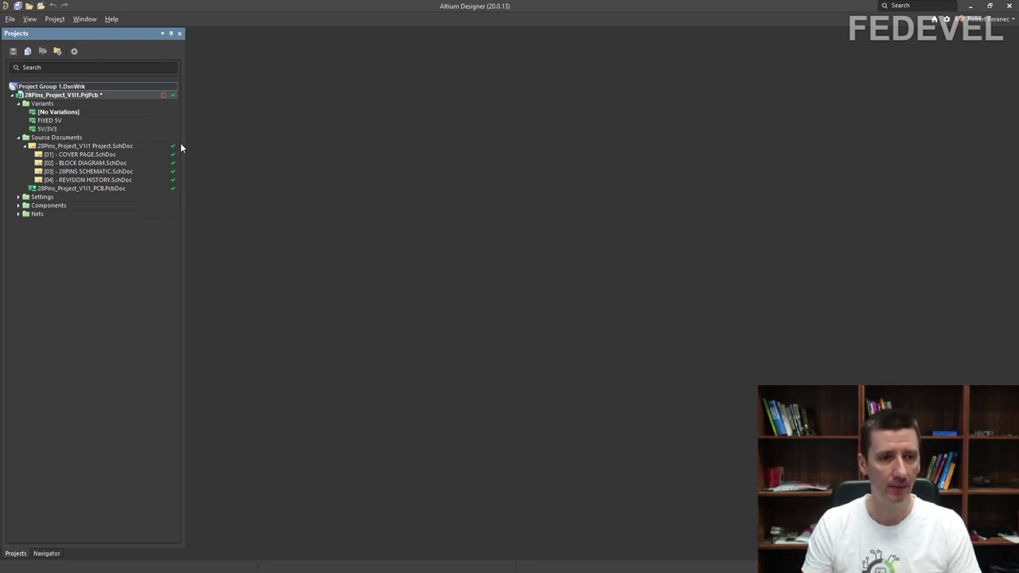
Step: Open the [03] - 28PINS SCHEMATIC.SchDoc sheet in the editor
{"action": "left_click", "coordinate": [144, 171]}
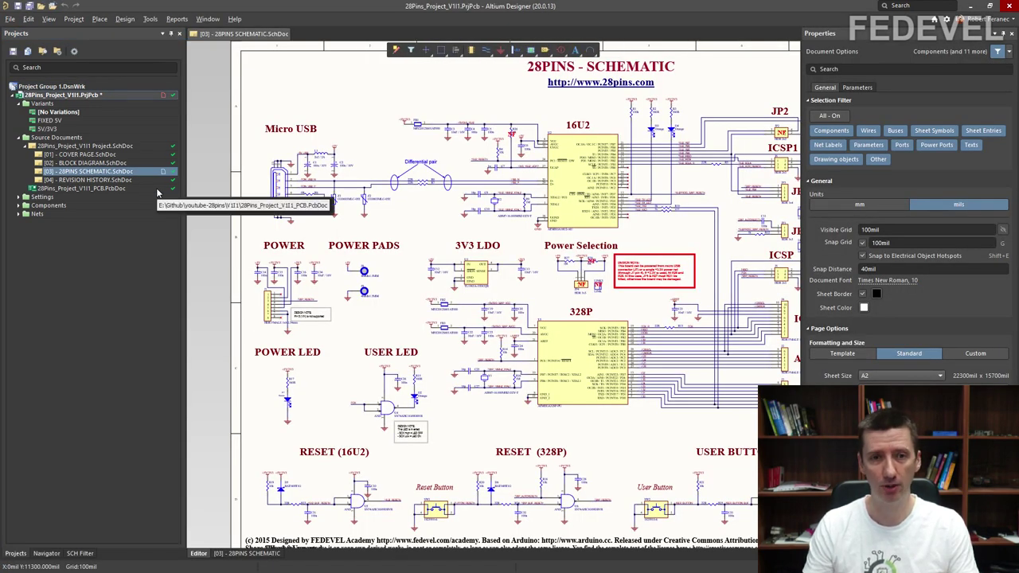
{"action": "scroll", "coordinate": [446, 137], "scroll_direction": "up", "scroll_amount": 2, "text": "ctrl"}
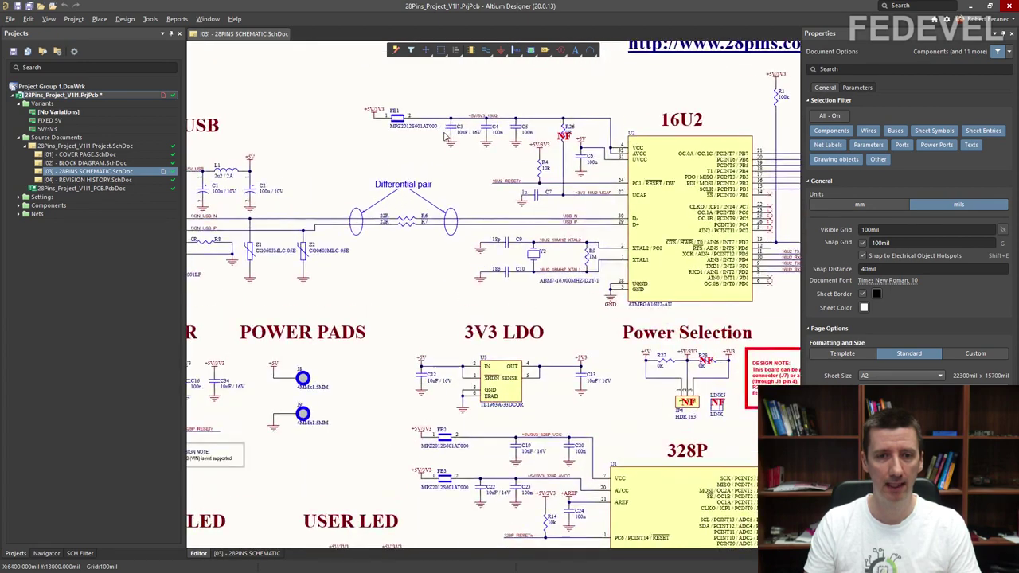
{"action": "scroll", "coordinate": [446, 137], "scroll_direction": "up", "scroll_amount": 4, "text": "ctrl"}
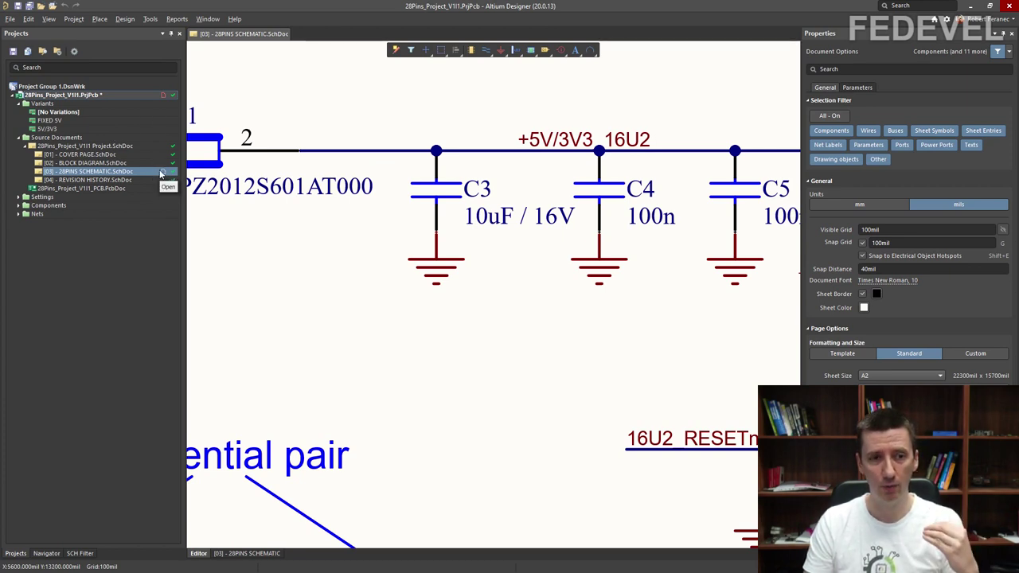
Step: Box-select only capacitor C3 and its ground symbol, delete them, and save the sheet
{"action": "left_click_drag", "start_coordinate": [515, 334], "coordinate": [367, 168]}
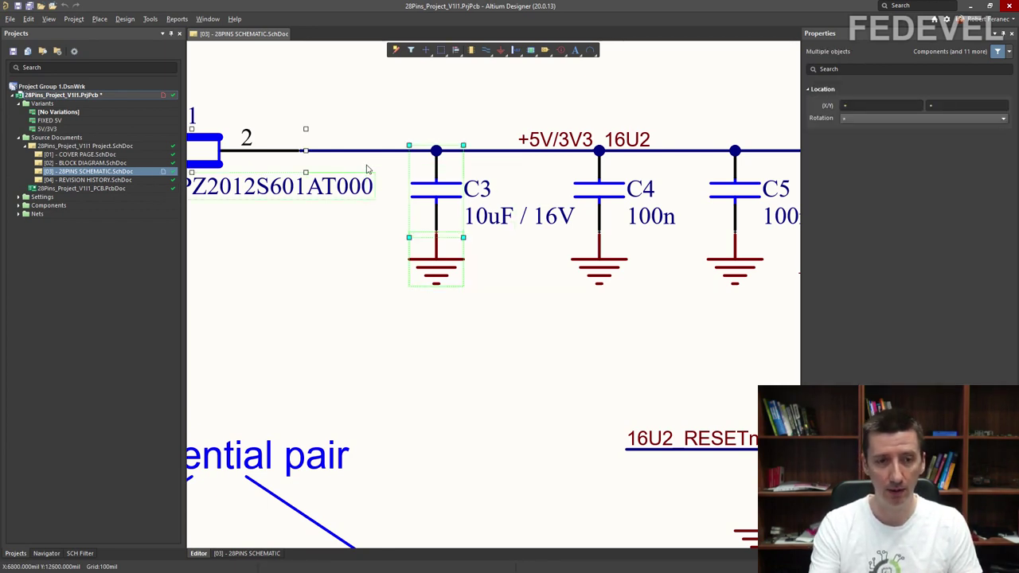
{"action": "left_click", "coordinate": [488, 343]}
{"action": "left_click_drag", "start_coordinate": [496, 331], "coordinate": [406, 183]}
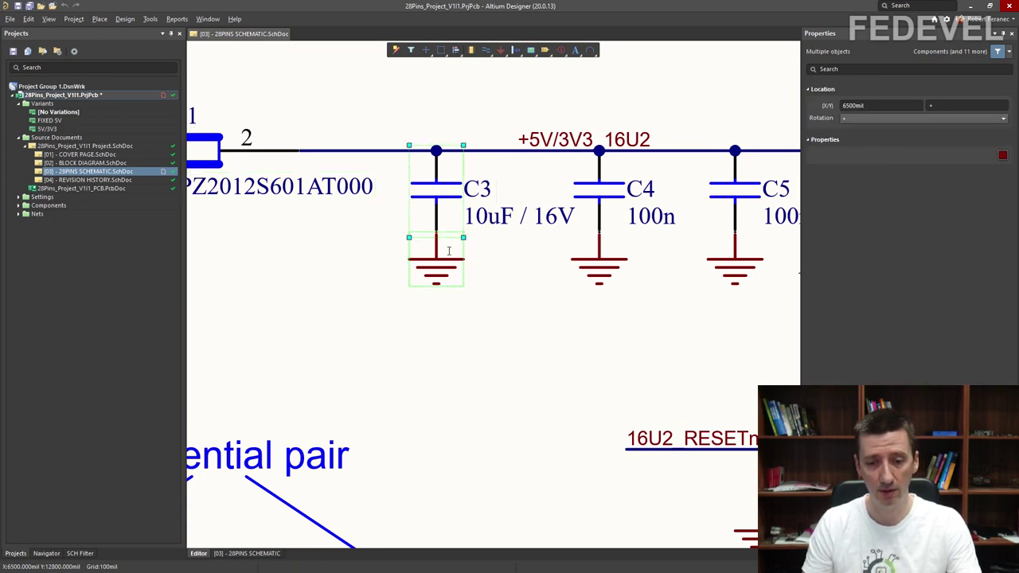
{"action": "key", "text": "Delete"}
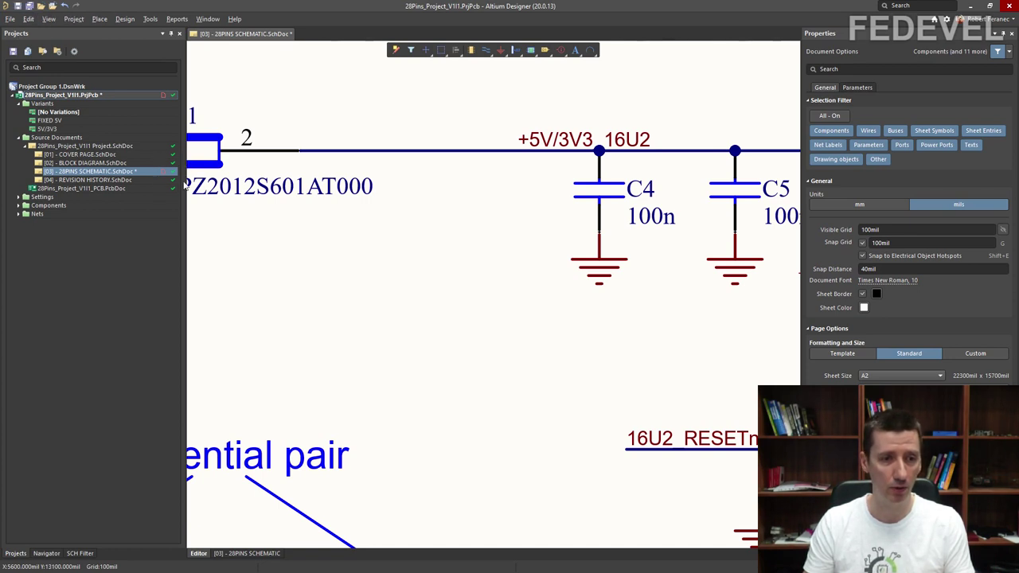
{"action": "left_click", "coordinate": [18, 6]}
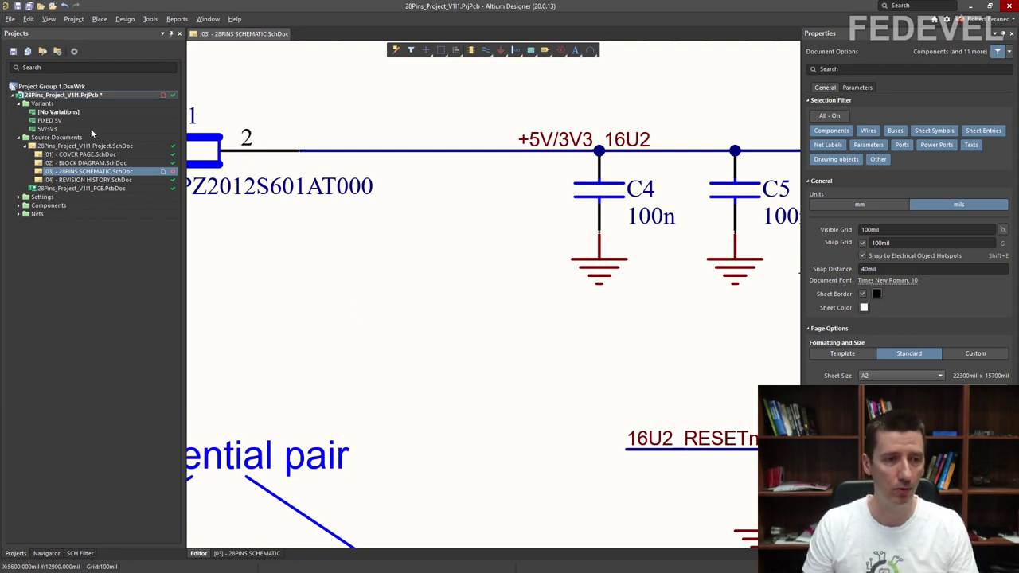
Step: Commit the whole project locally with the comment 'Deleted C3', choosing Commit instead of Commit And Push
{"action": "right_click", "coordinate": [51, 95]}
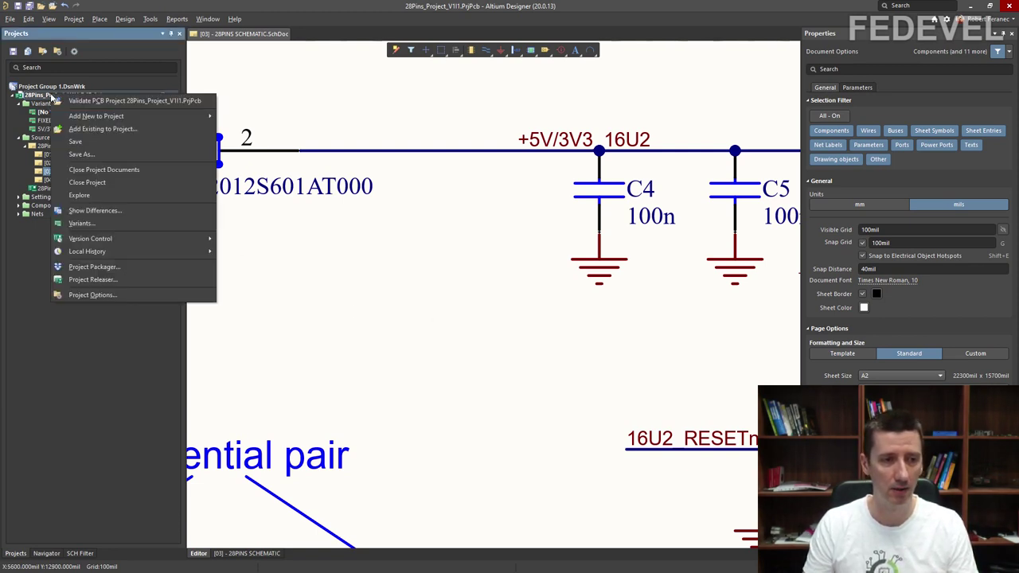
{"action": "mouse_move", "coordinate": [93, 244]}
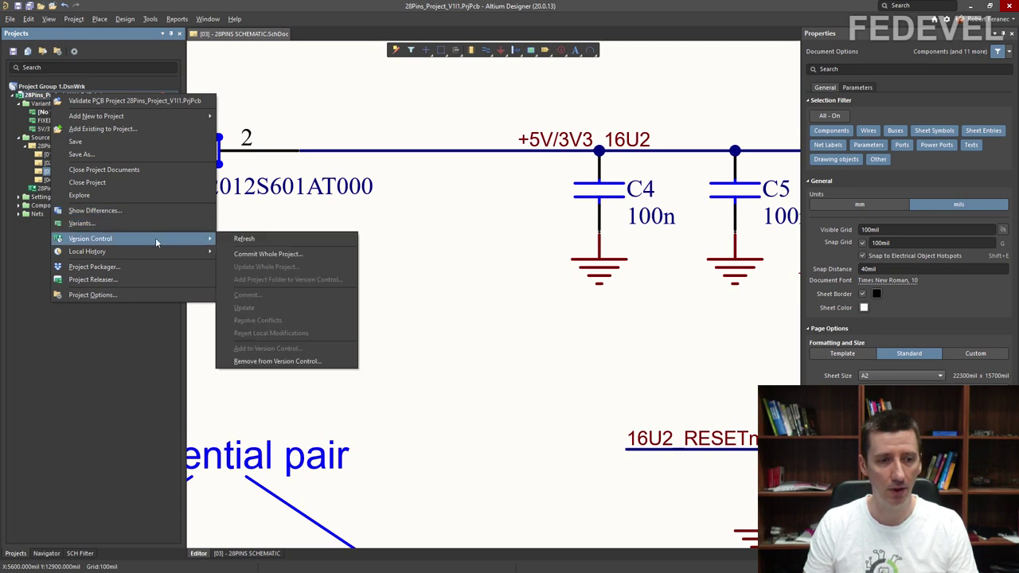
{"action": "left_click", "coordinate": [325, 254]}
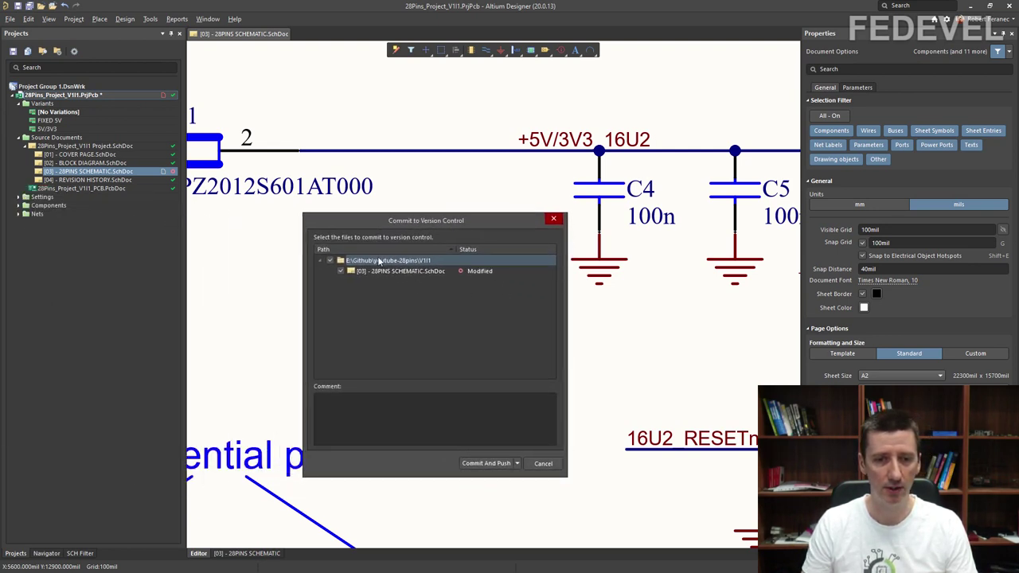
{"action": "left_click", "coordinate": [355, 412]}
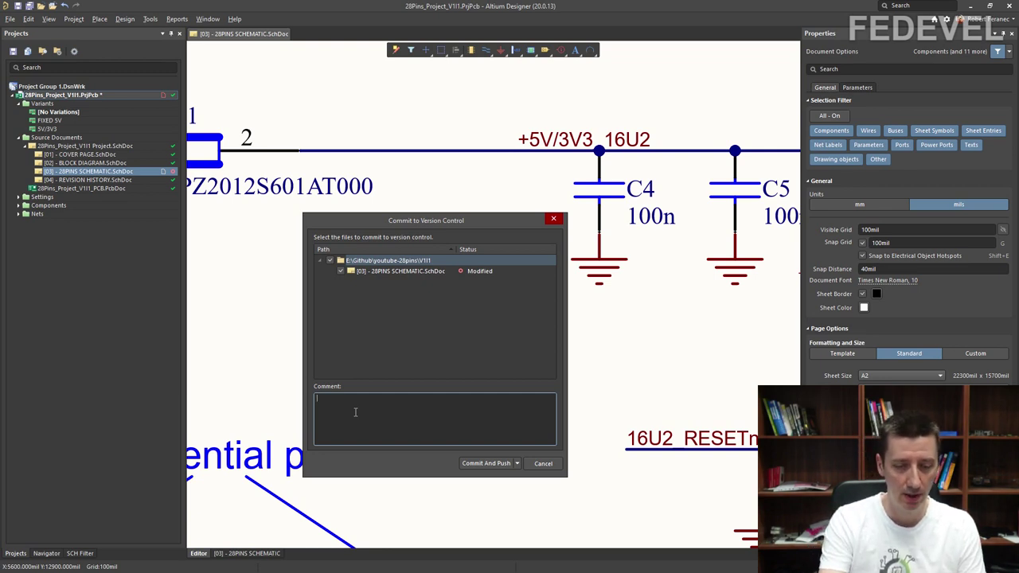
{"action": "type", "text": "Deleted C3"}
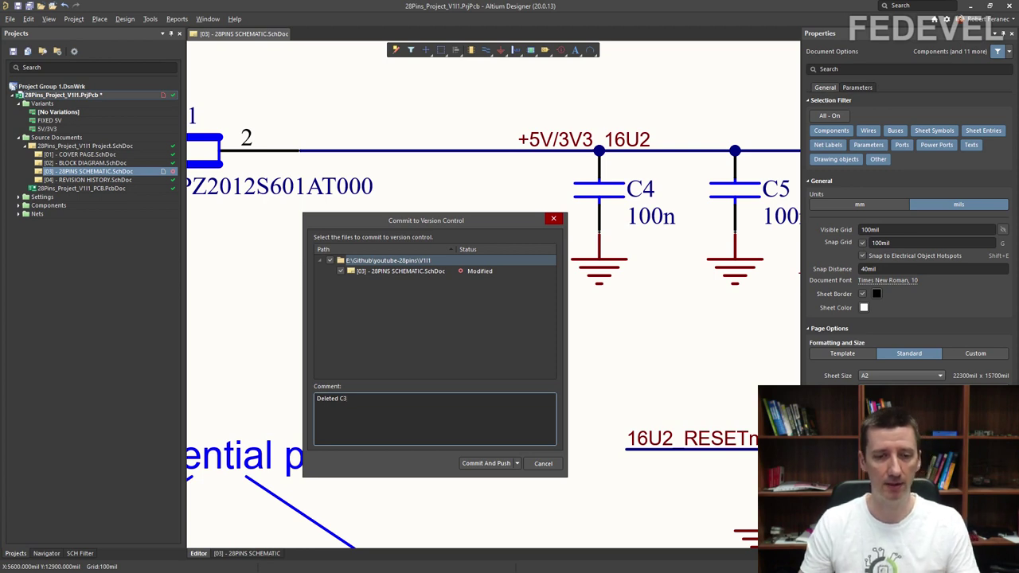
{"action": "left_click", "coordinate": [519, 466]}
{"action": "left_click", "coordinate": [518, 464]}
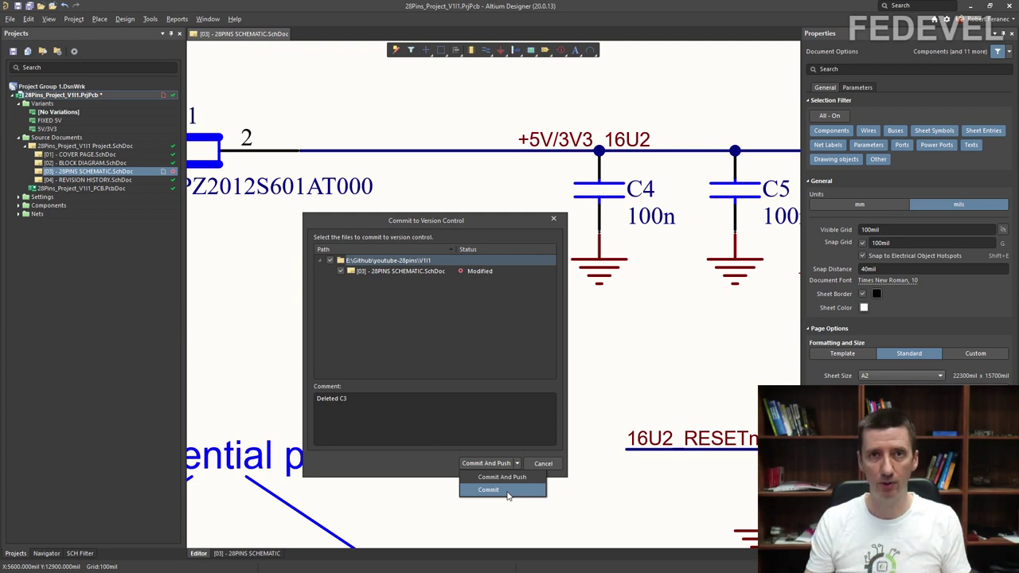
{"action": "left_click", "coordinate": [508, 492]}
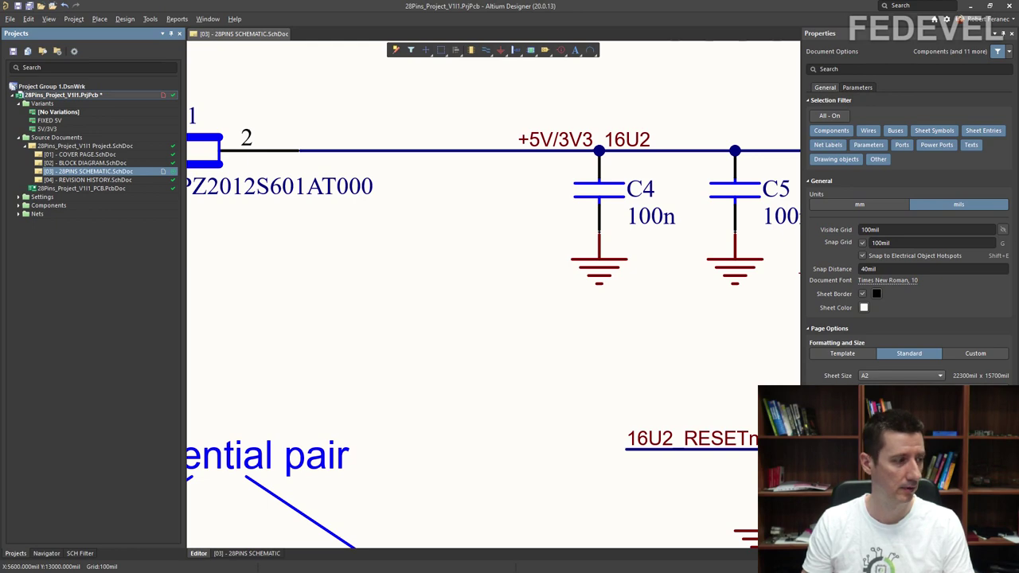
{"action": "key", "text": "alt+Tab"}
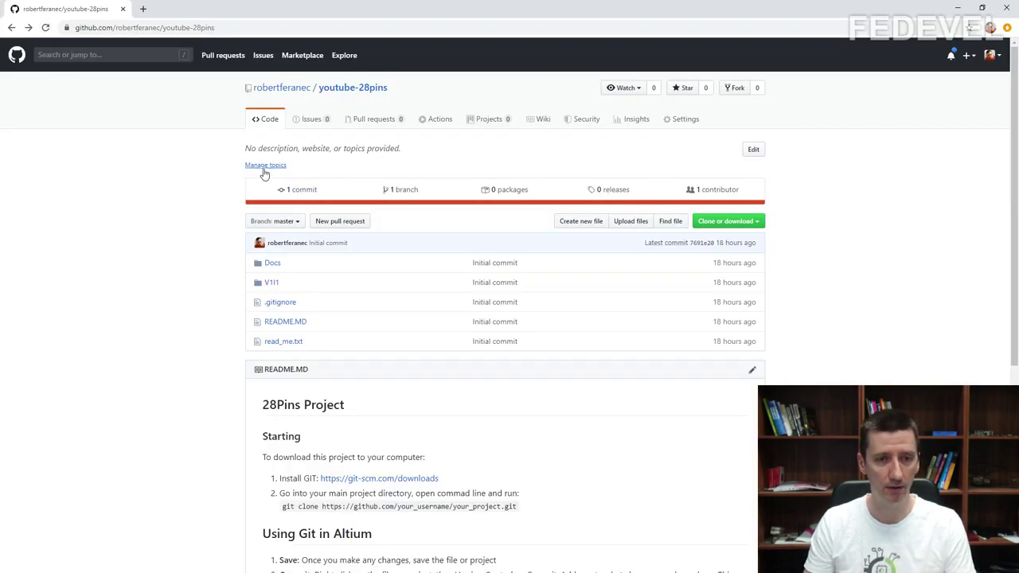
{"action": "left_click", "coordinate": [45, 28]}
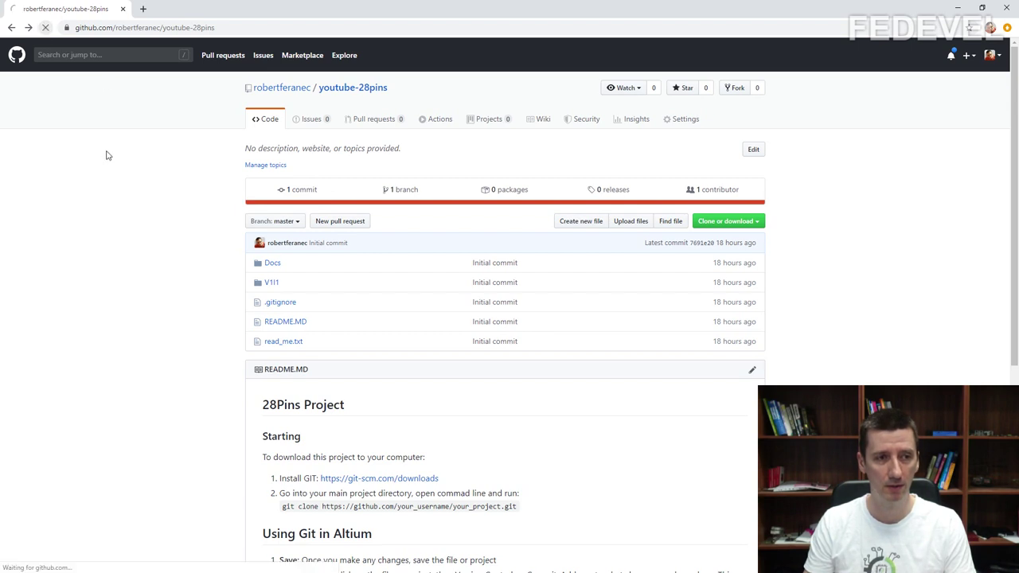
{"action": "left_click", "coordinate": [294, 193]}
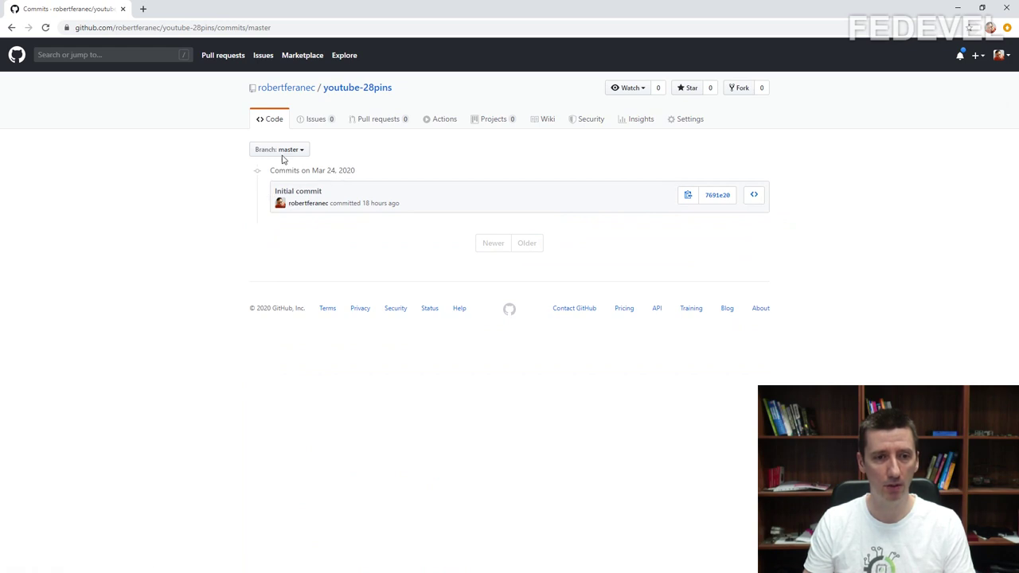
{"action": "left_click", "coordinate": [344, 87]}
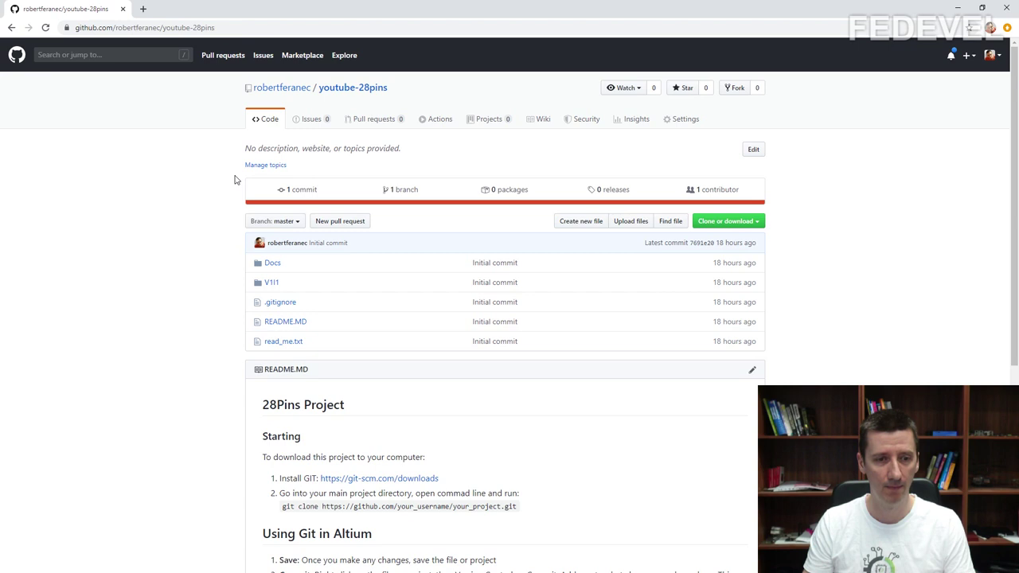
{"action": "key", "text": "alt+Tab"}
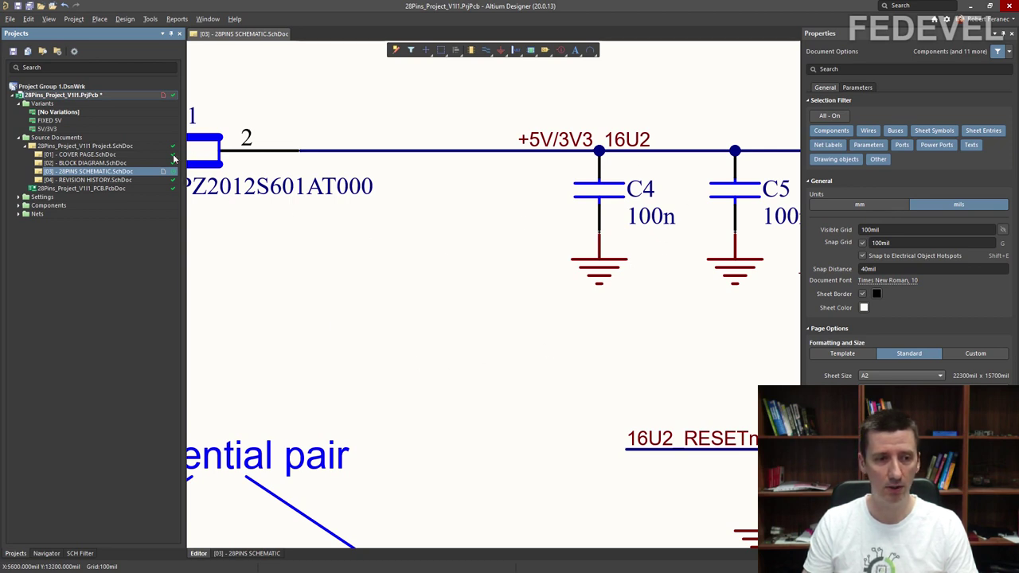
Step: Box-select capacitor C4, delete it, and save the 28PINS schematic
{"action": "left_click_drag", "start_coordinate": [646, 316], "coordinate": [536, 166]}
{"action": "key", "text": "Delete"}
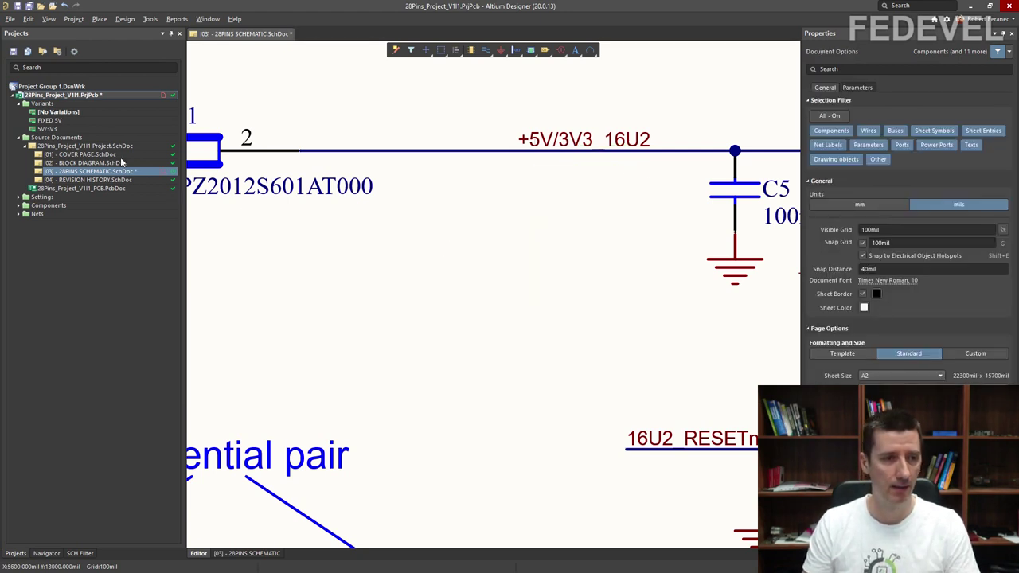
{"action": "left_click", "coordinate": [25, 7]}
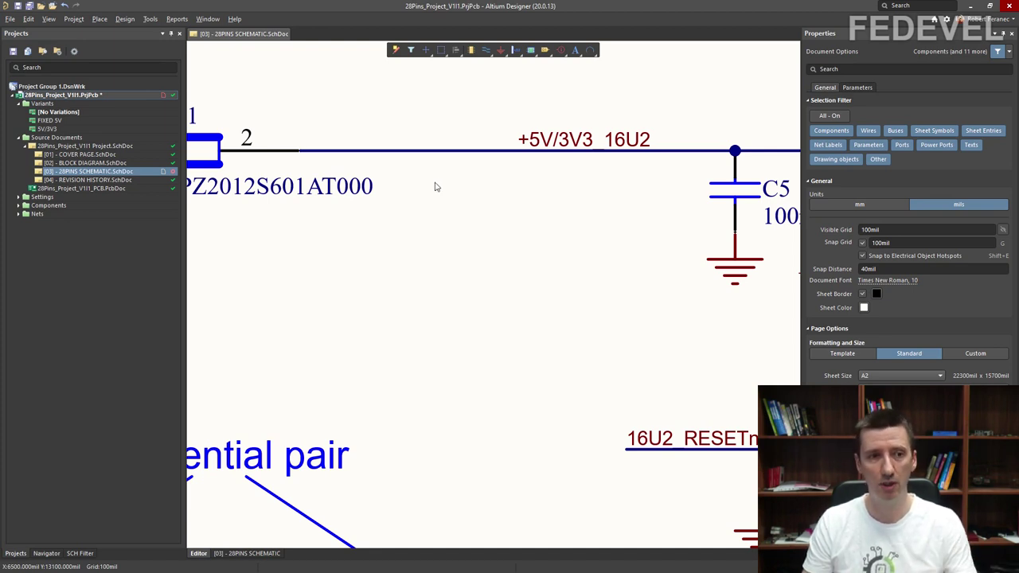
Step: Start a whole-project commit with the comment 'C4 Deleted' and show the commit options
{"action": "right_click", "coordinate": [84, 96]}
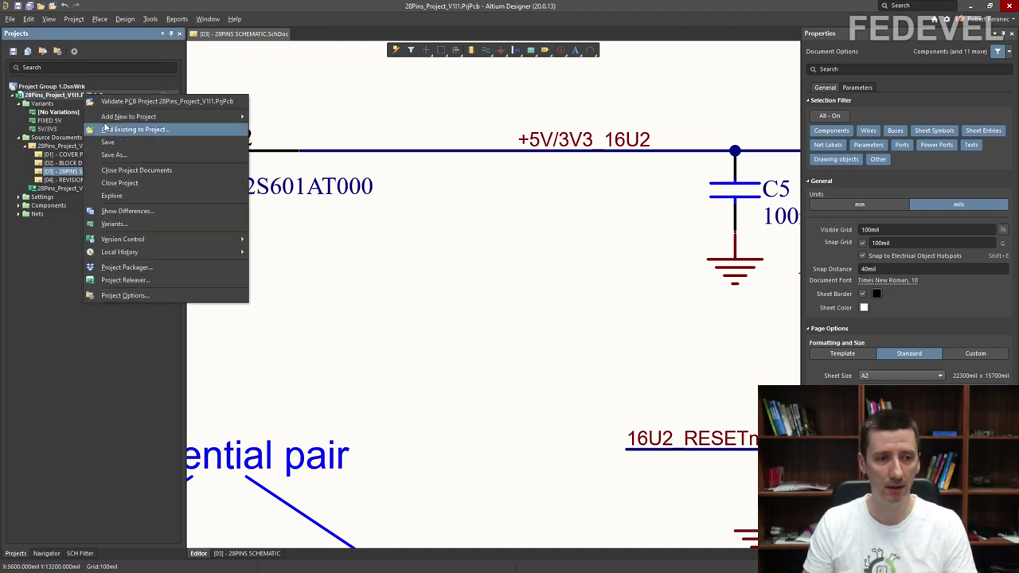
{"action": "mouse_move", "coordinate": [215, 241]}
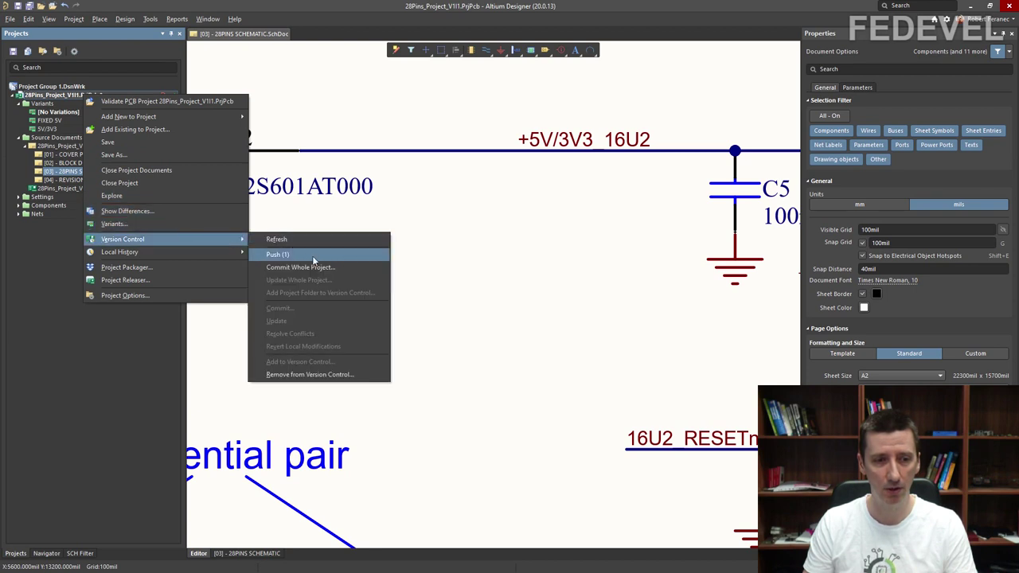
{"action": "left_click", "coordinate": [361, 271]}
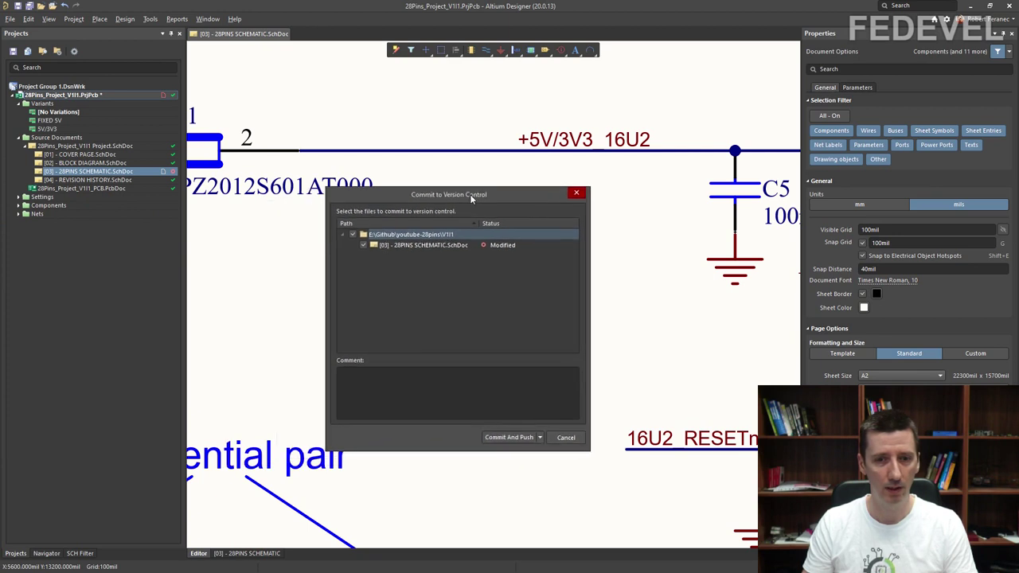
{"action": "type", "text": "De"}
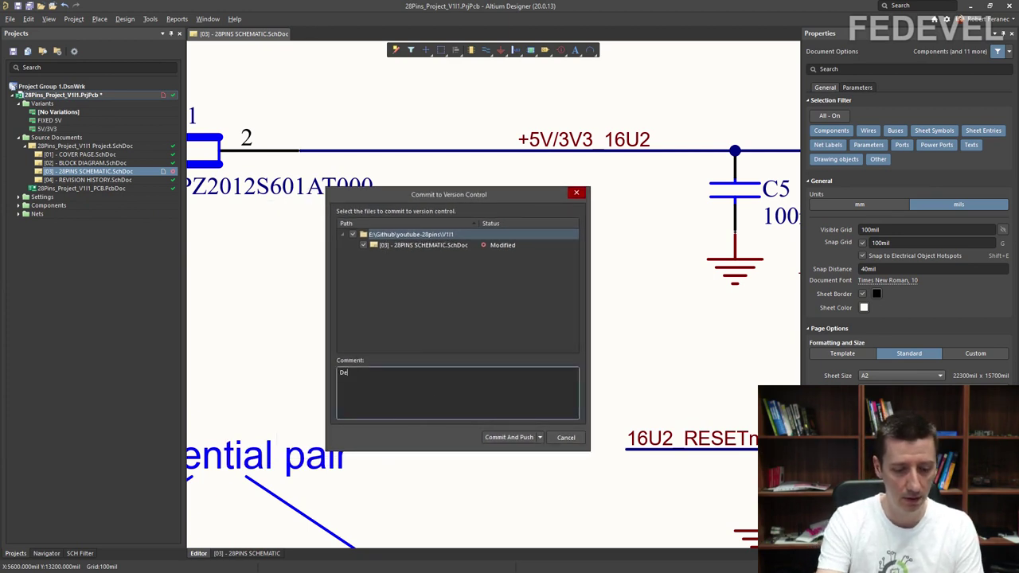
{"action": "type", "text": "leted"}
{"action": "key", "text": "Home"}
{"action": "type", "text": "C4"}
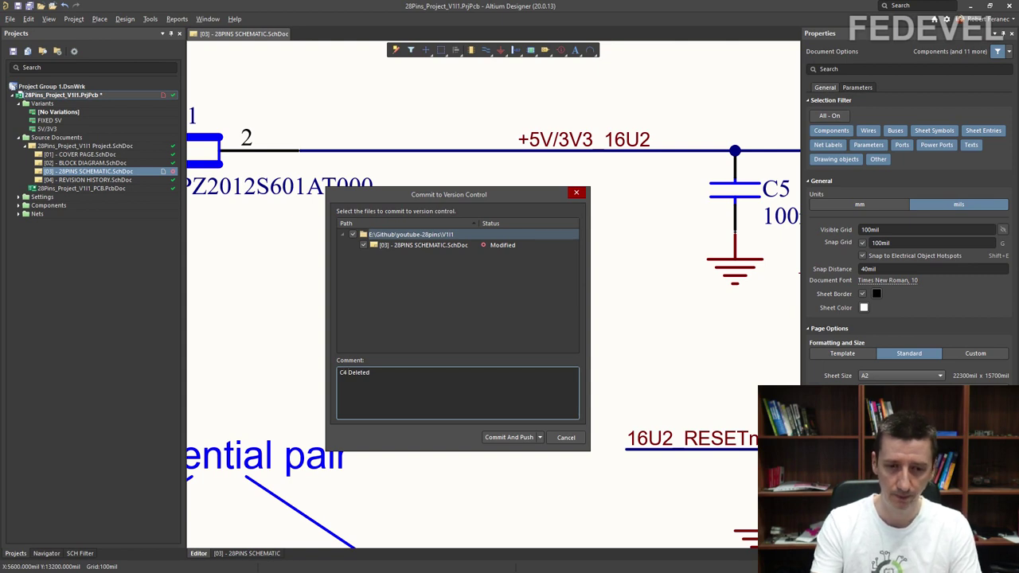
{"action": "left_click", "coordinate": [539, 438]}
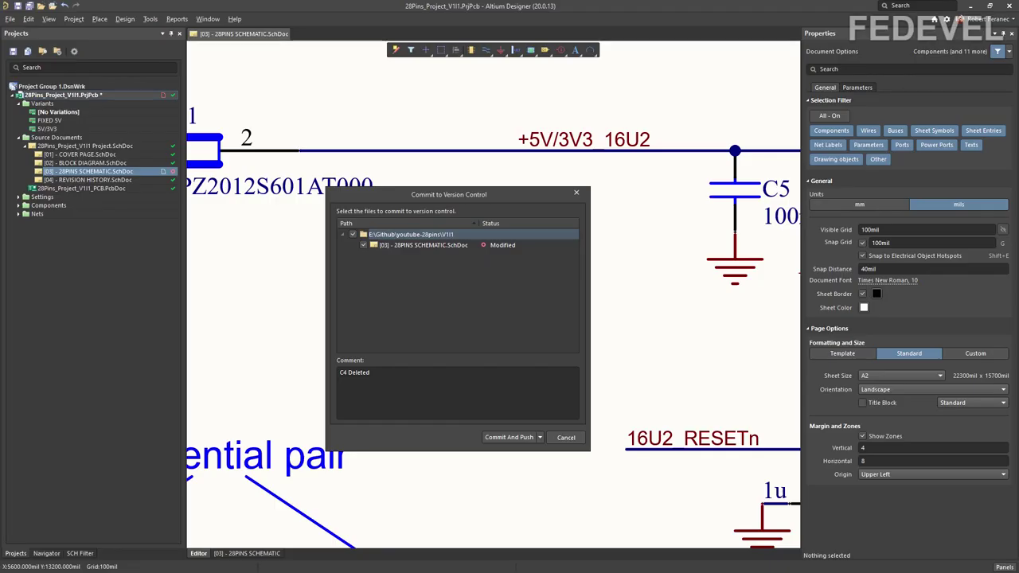
Step: Commit and push the C4 deletion to GitHub, entering the account password
{"action": "left_click", "coordinate": [540, 438]}
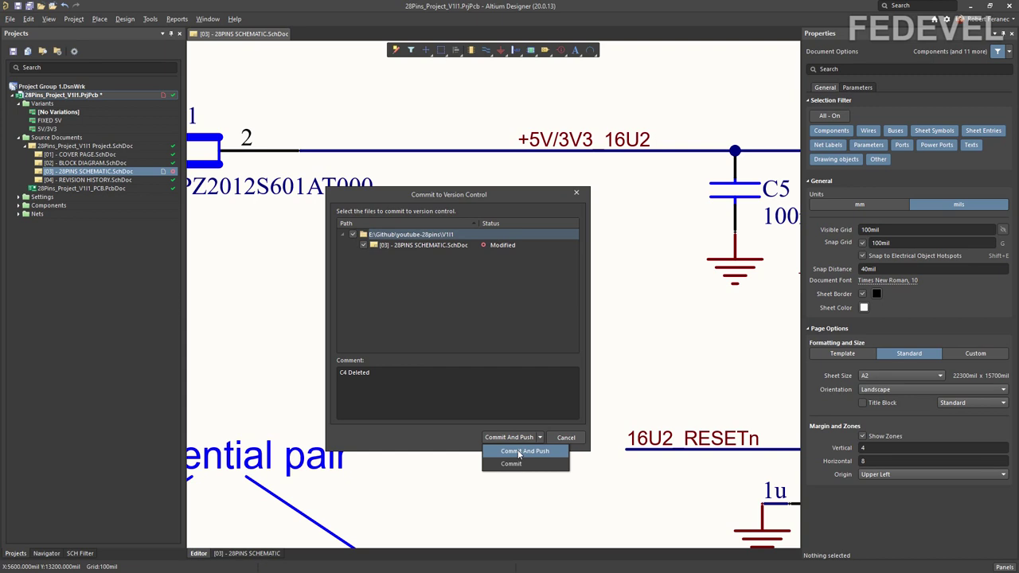
{"action": "left_click", "coordinate": [518, 451]}
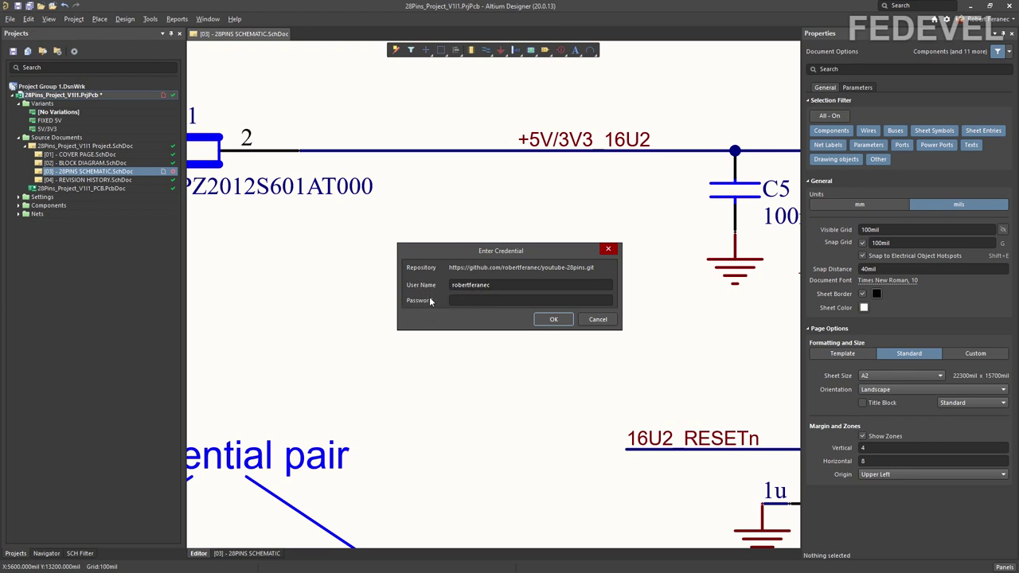
{"action": "left_click", "coordinate": [484, 300]}
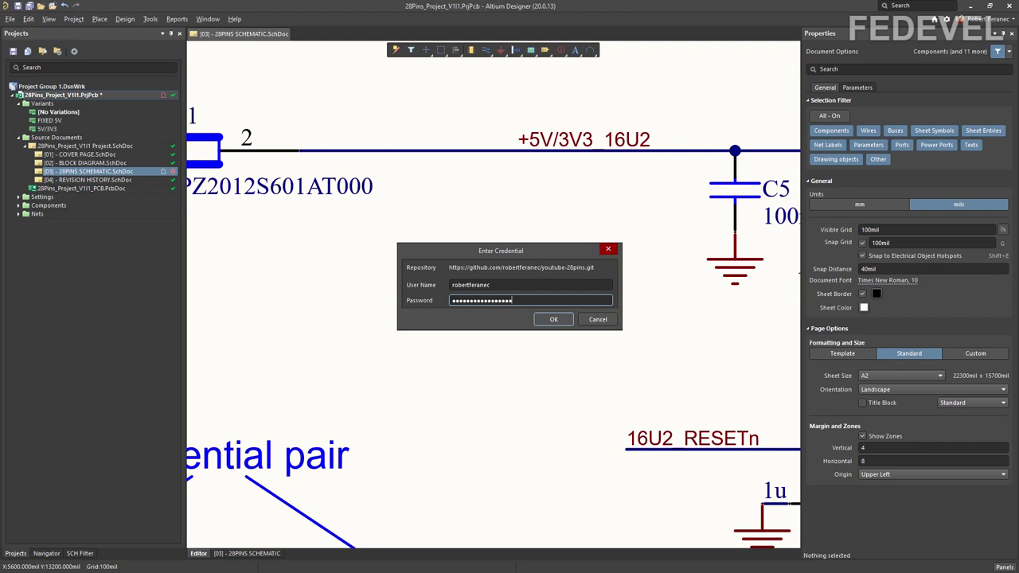
{"action": "left_click", "coordinate": [554, 319]}
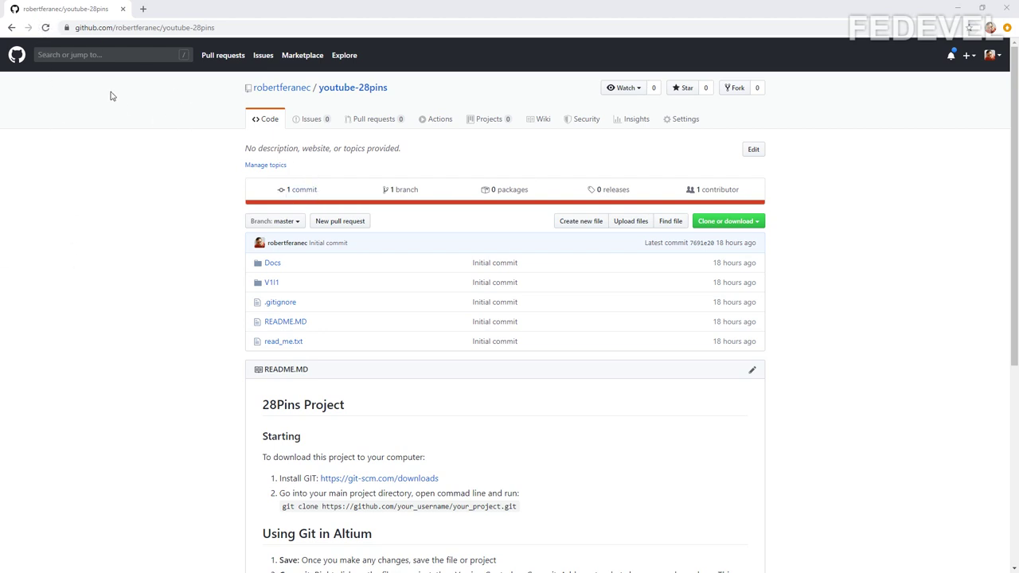
Step: Refresh the youtube-28pins GitHub page, view its three commits, then return to Altium
{"action": "left_click", "coordinate": [46, 27]}
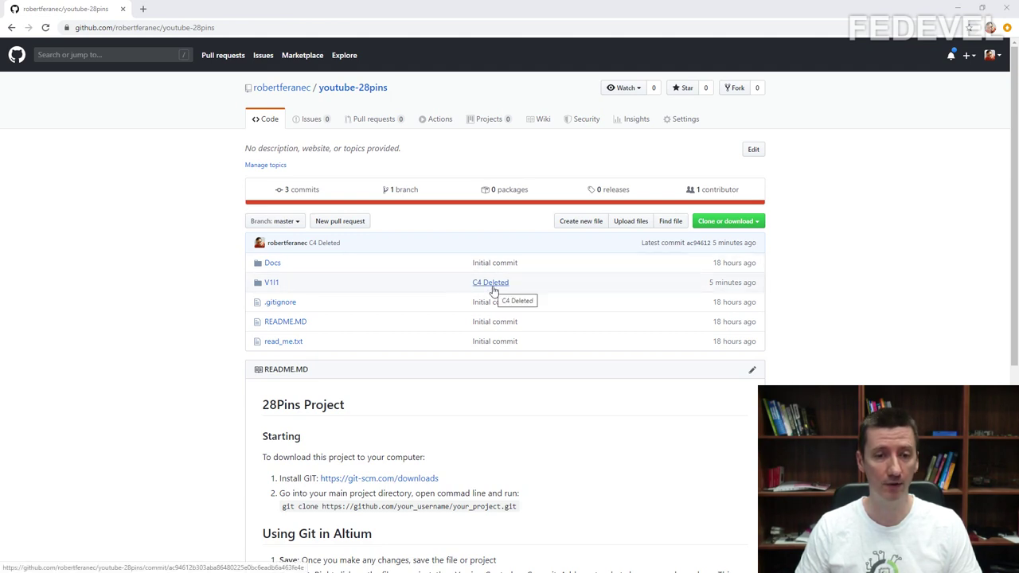
{"action": "left_click", "coordinate": [303, 191]}
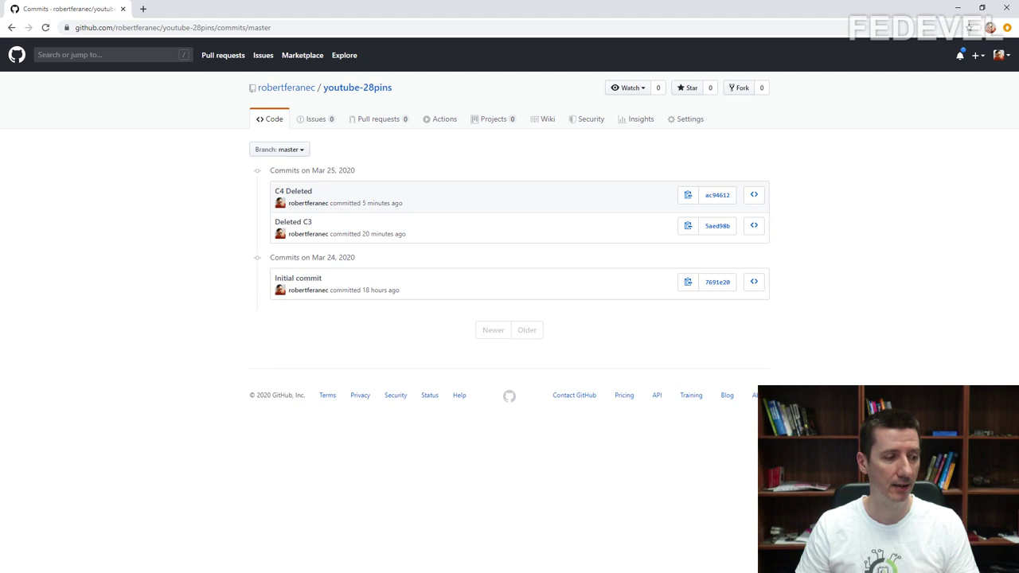
{"action": "key", "text": "alt+Tab"}
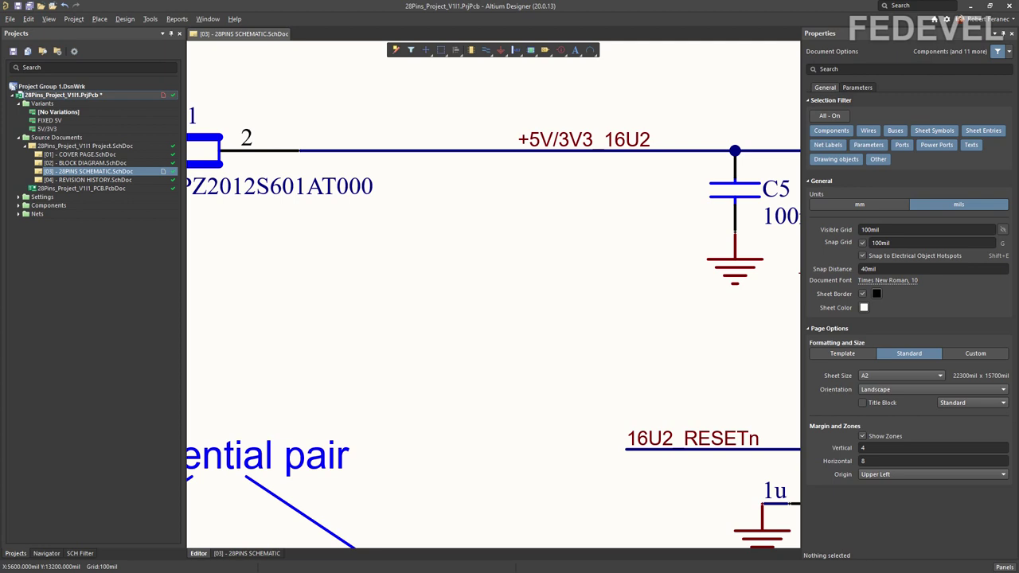
Step: Fit the whole 28PINS schematic sheet in the view with View > Fit Document
{"action": "left_click", "coordinate": [48, 18]}
{"action": "left_click", "coordinate": [50, 32]}
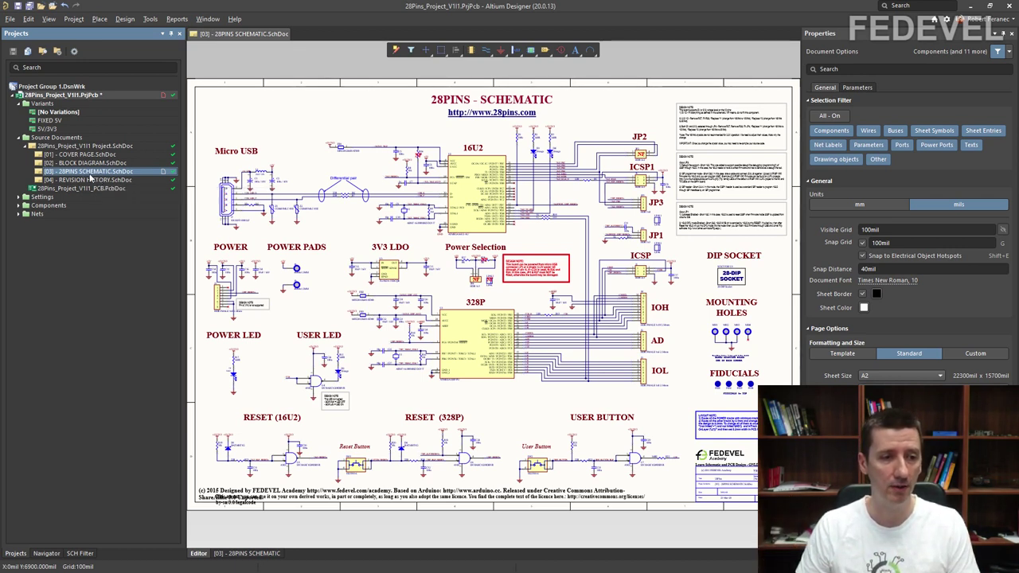
Step: Open Storage Manager for the 28PINS SCHEMATIC sheet and widen its VCS Revisions list
{"action": "right_click", "coordinate": [90, 174]}
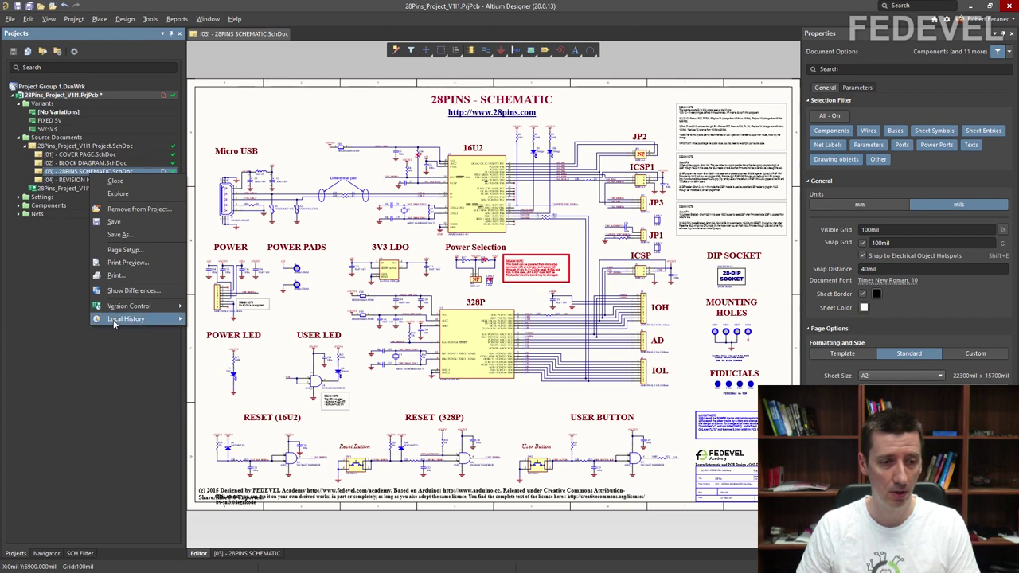
{"action": "mouse_move", "coordinate": [130, 318]}
{"action": "left_click", "coordinate": [204, 319]}
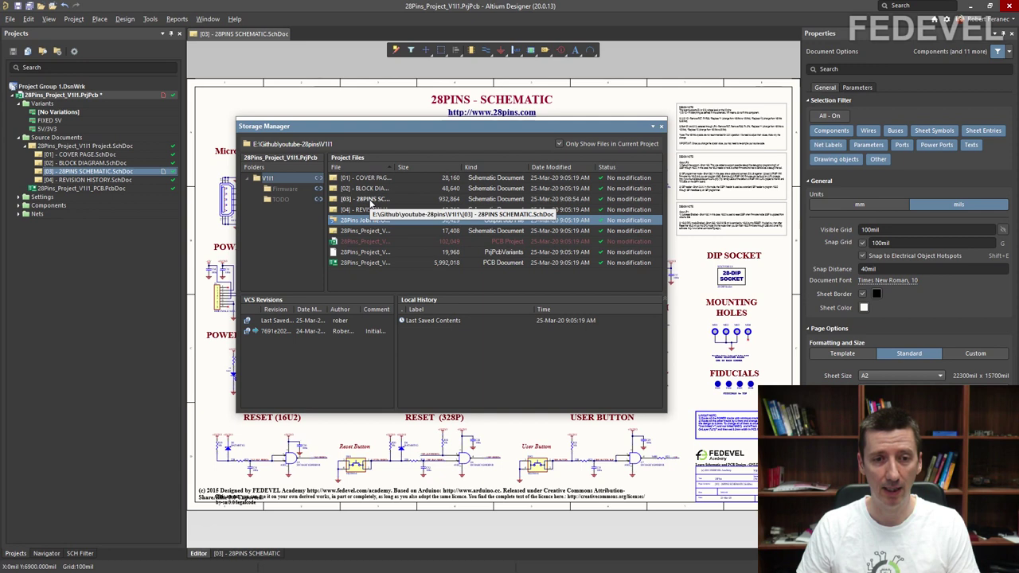
{"action": "left_click", "coordinate": [370, 200]}
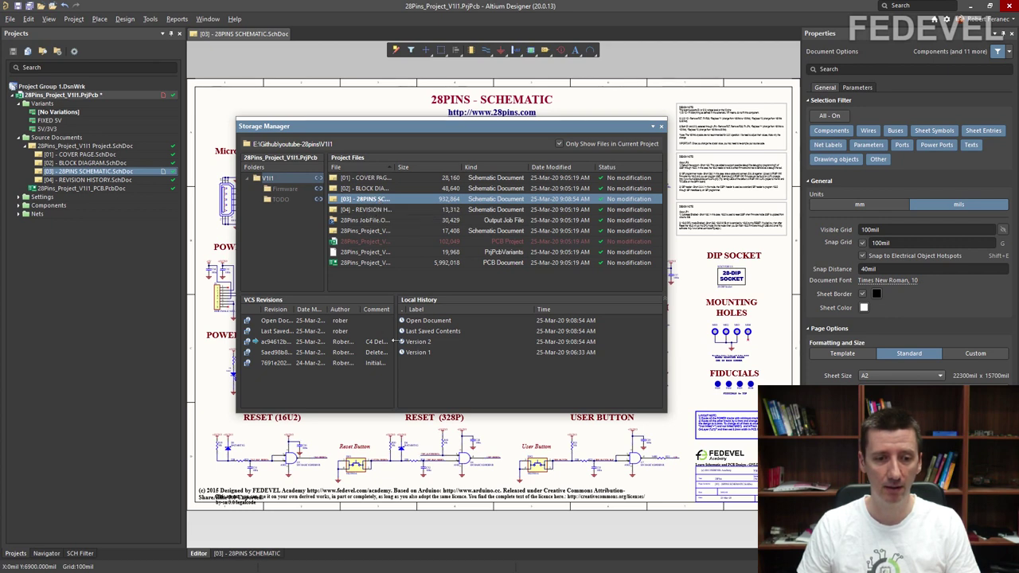
{"action": "left_click", "coordinate": [540, 344]}
{"action": "left_click_drag", "start_coordinate": [397, 344], "coordinate": [564, 345]}
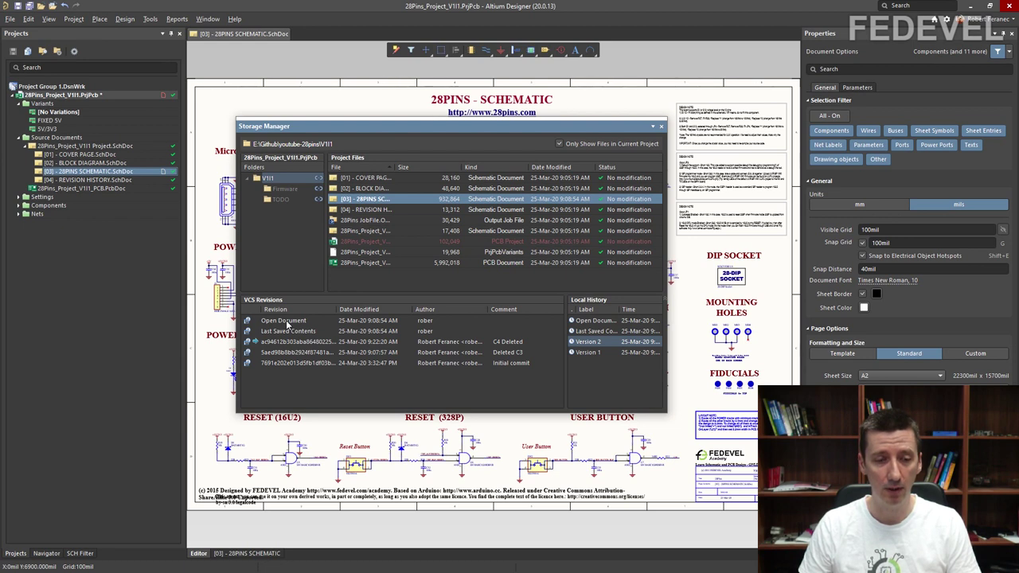
Step: Compare the open schematic with the Initial commit revision and inspect the old C3 part
{"action": "left_click", "coordinate": [284, 363]}
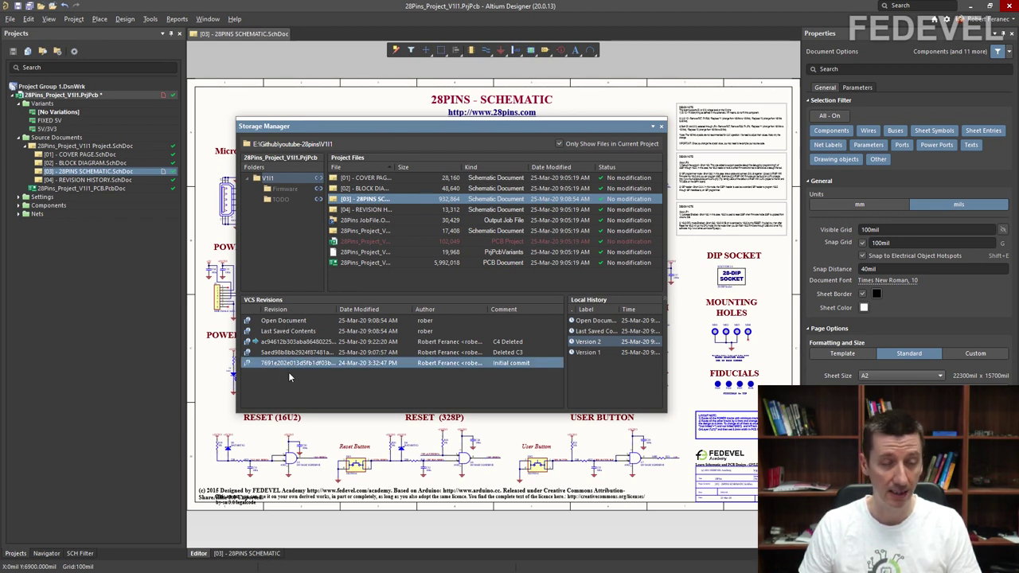
{"action": "left_click", "coordinate": [289, 322], "text": "ctrl"}
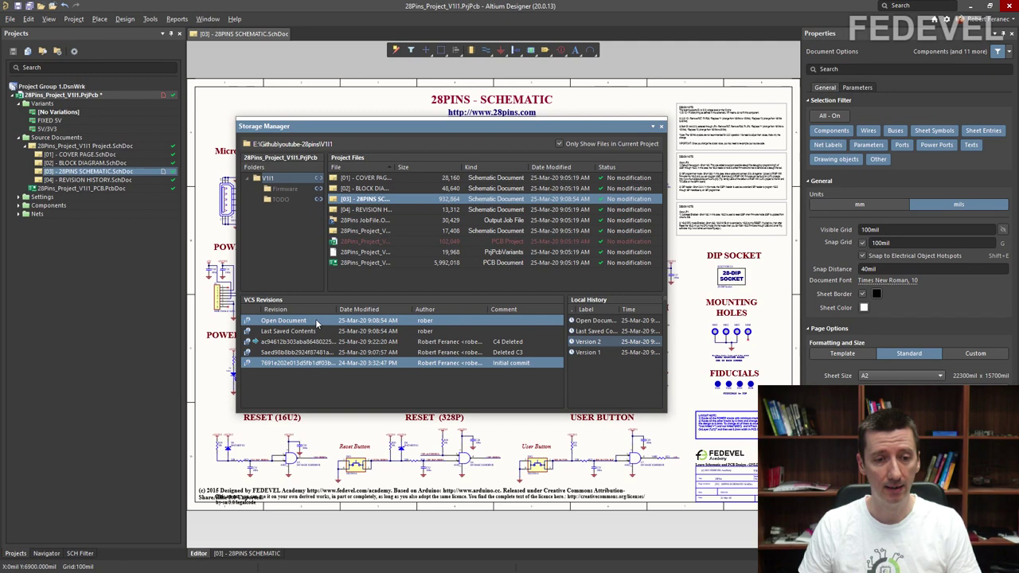
{"action": "right_click", "coordinate": [317, 321]}
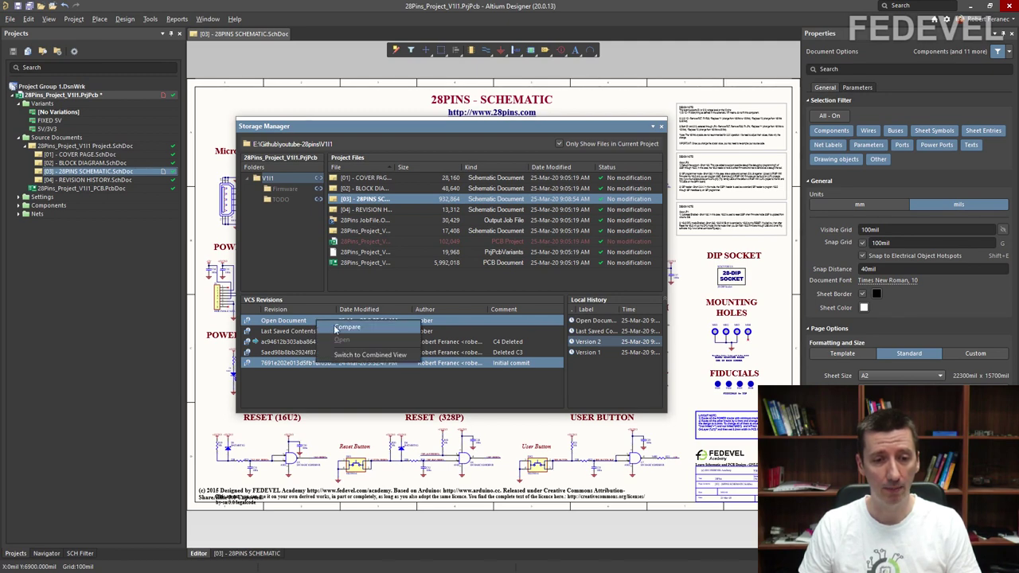
{"action": "left_click", "coordinate": [337, 328]}
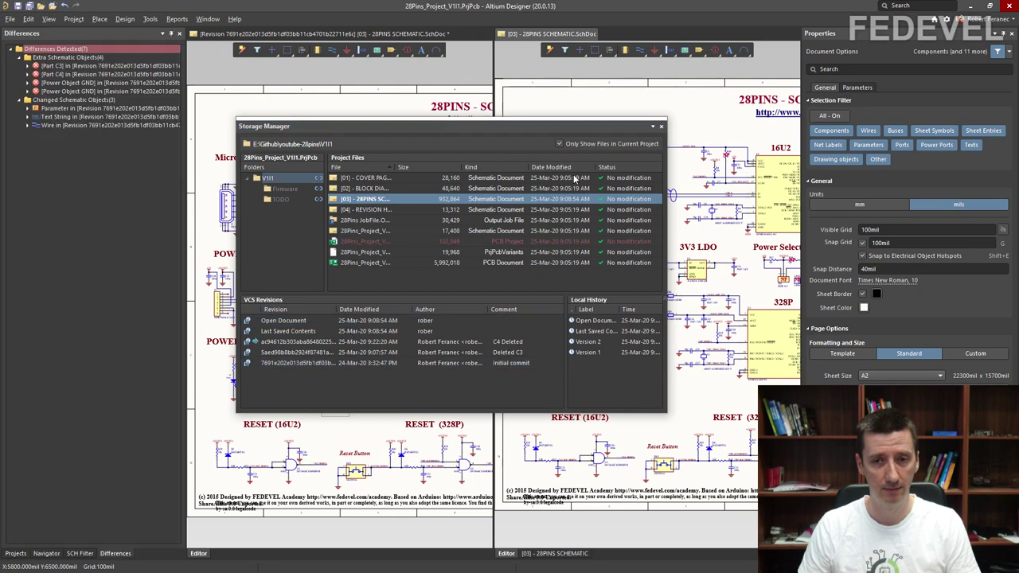
{"action": "left_click", "coordinate": [661, 127]}
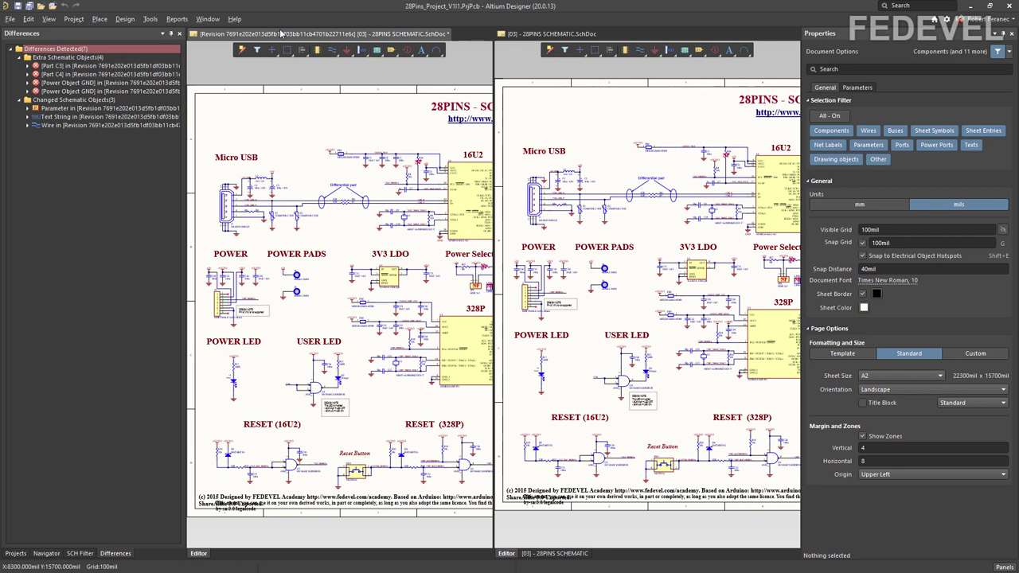
{"action": "left_click", "coordinate": [91, 66]}
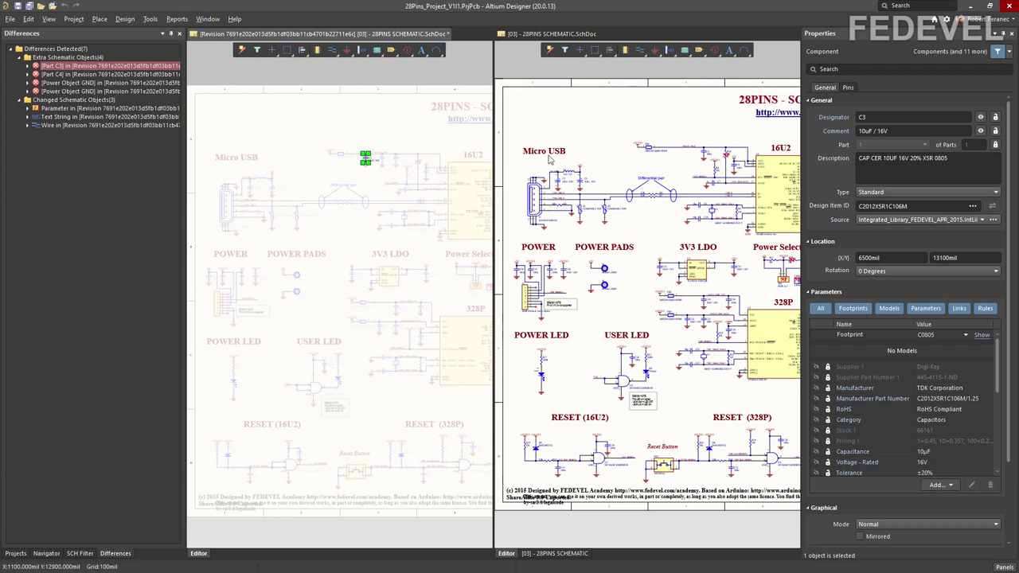
Step: Highlight Part C4 and both extra GND power objects from the Differences list
{"action": "left_click", "coordinate": [93, 75]}
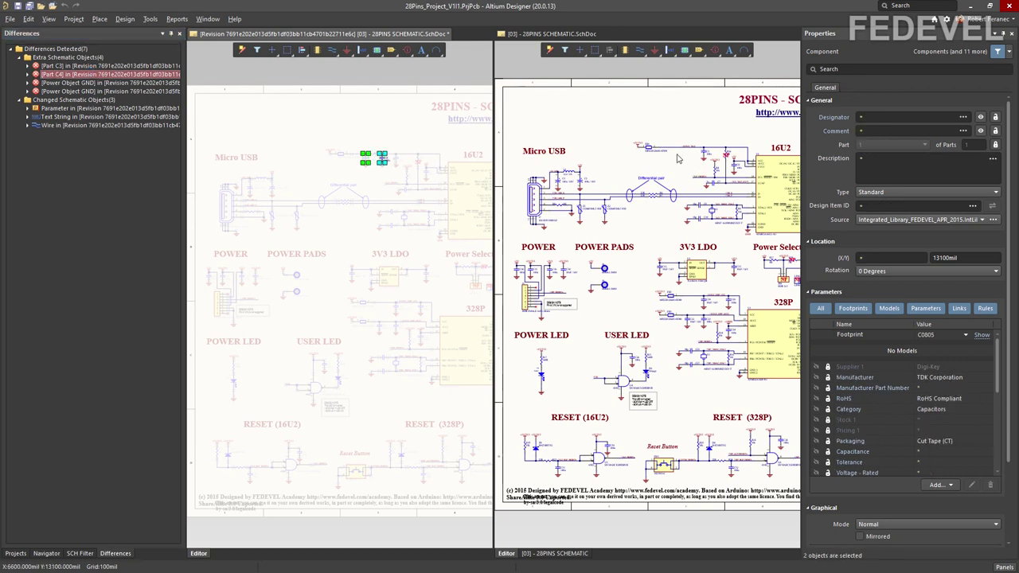
{"action": "left_click", "coordinate": [93, 83]}
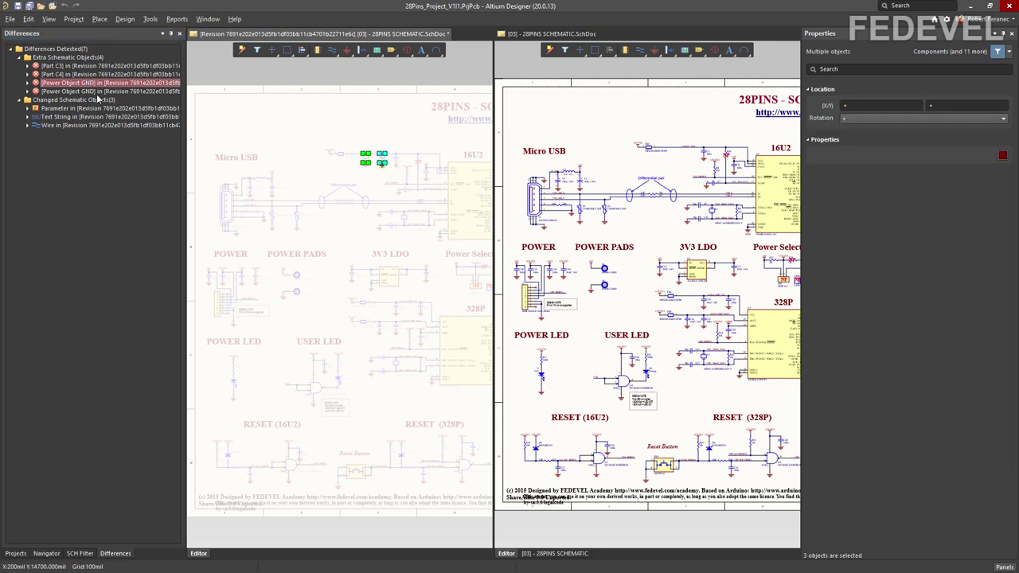
{"action": "left_click", "coordinate": [92, 91]}
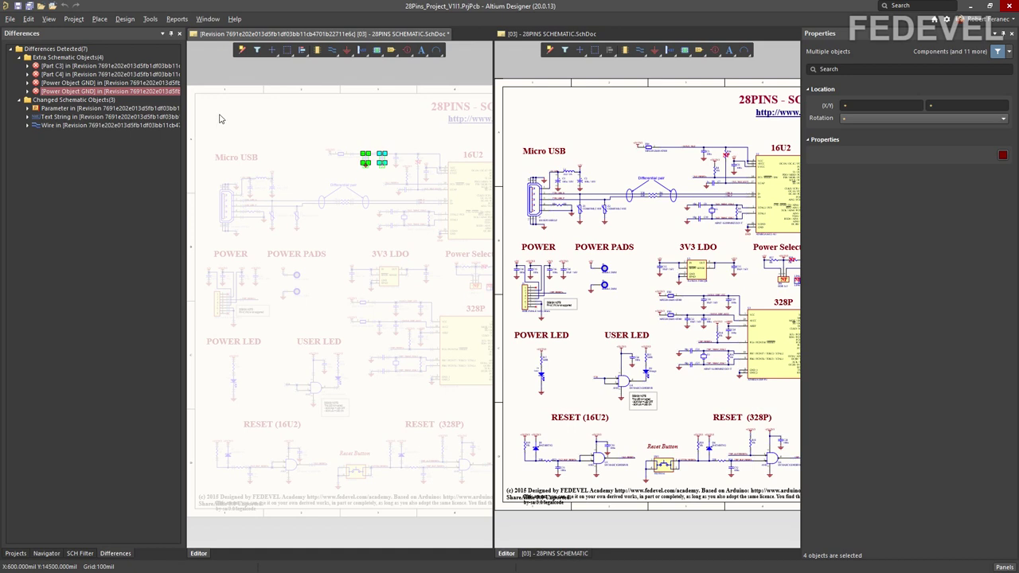
Step: Close the older-revision schematic tab without saving and return to the project tree
{"action": "right_click", "coordinate": [285, 36]}
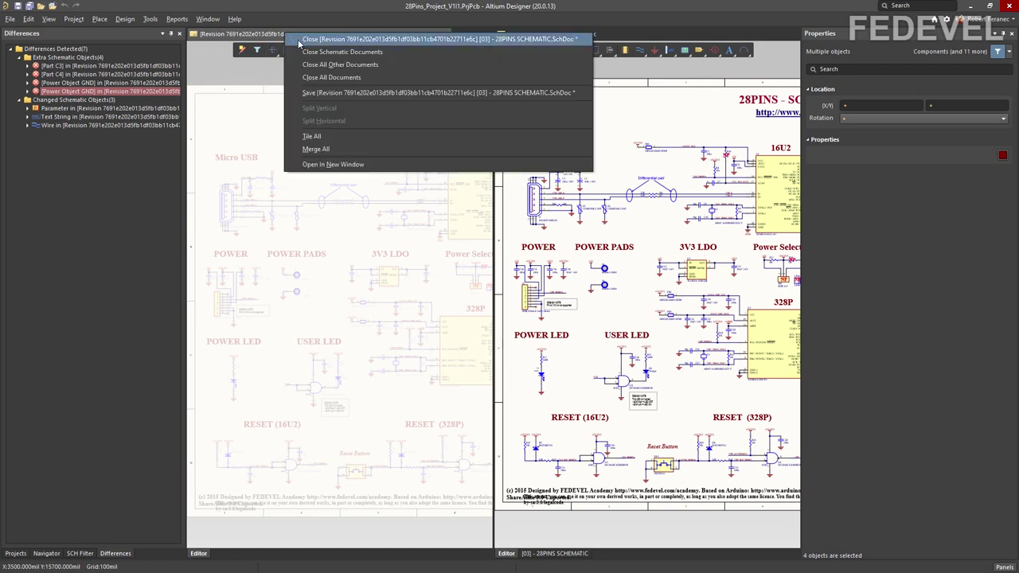
{"action": "left_click", "coordinate": [301, 40]}
{"action": "left_click", "coordinate": [591, 311]}
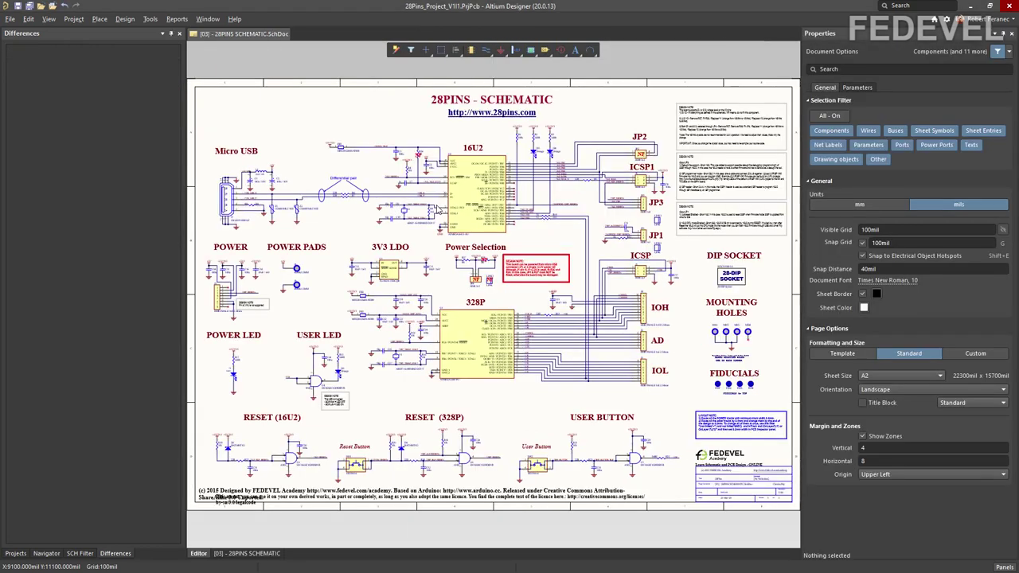
{"action": "left_click", "coordinate": [15, 553]}
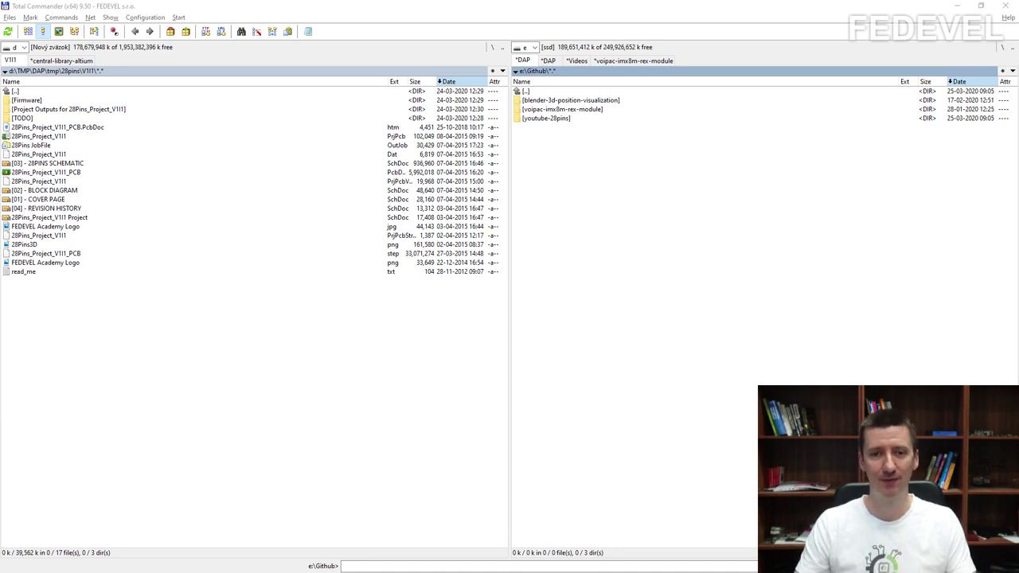
Step: Create and enter a DifferentUser folder in e:\Github, then focus the centred PowerShell console
{"action": "left_click", "coordinate": [589, 121]}
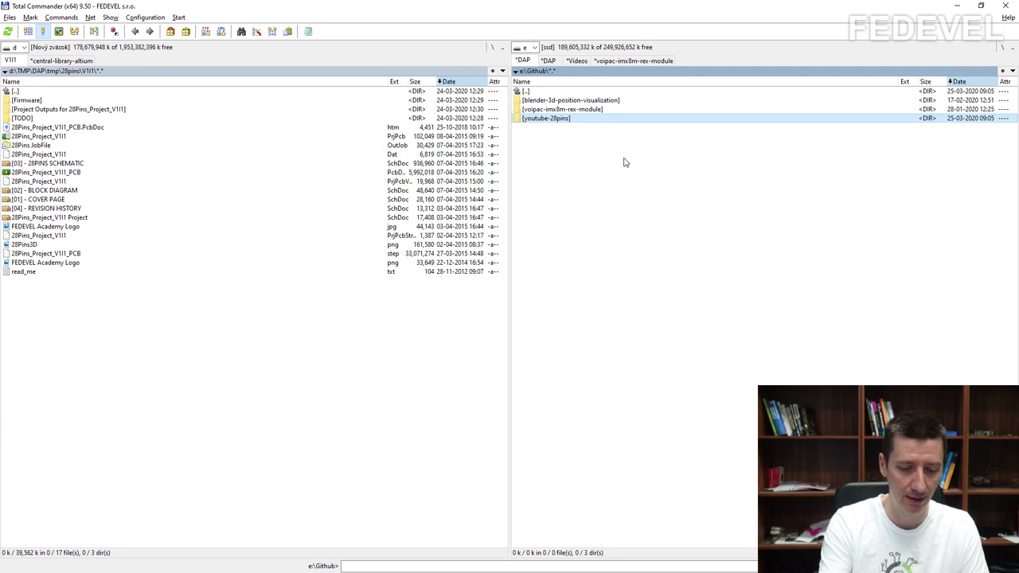
{"action": "key", "text": "F7"}
{"action": "type", "text": "D"}
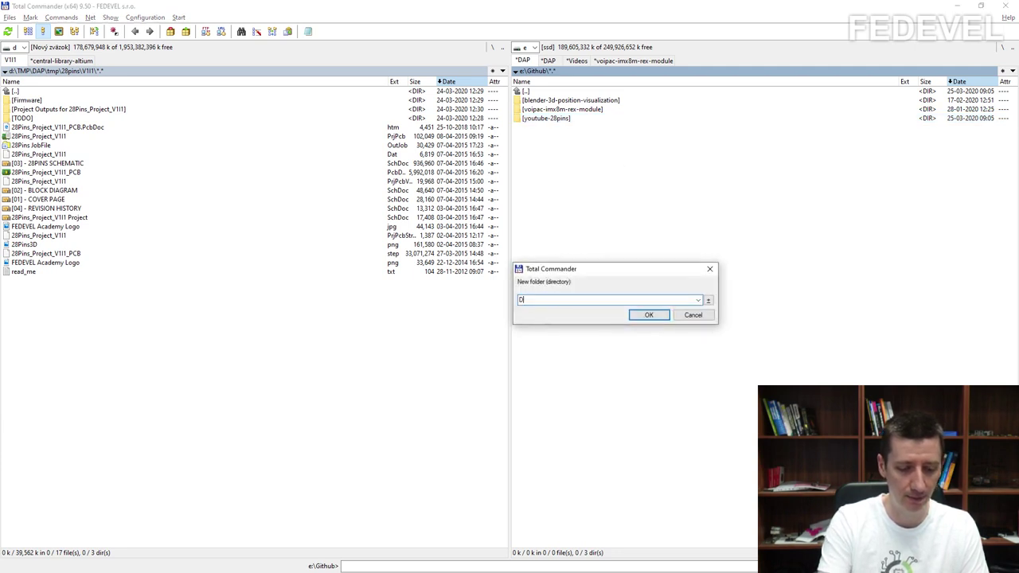
{"action": "type", "text": "ifferentUser"}
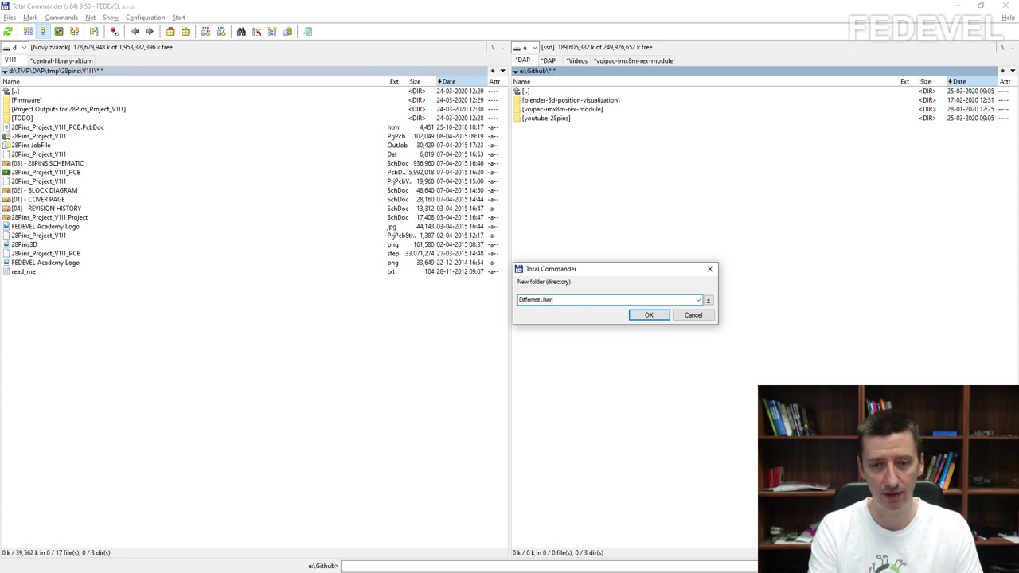
{"action": "key", "text": "Return"}
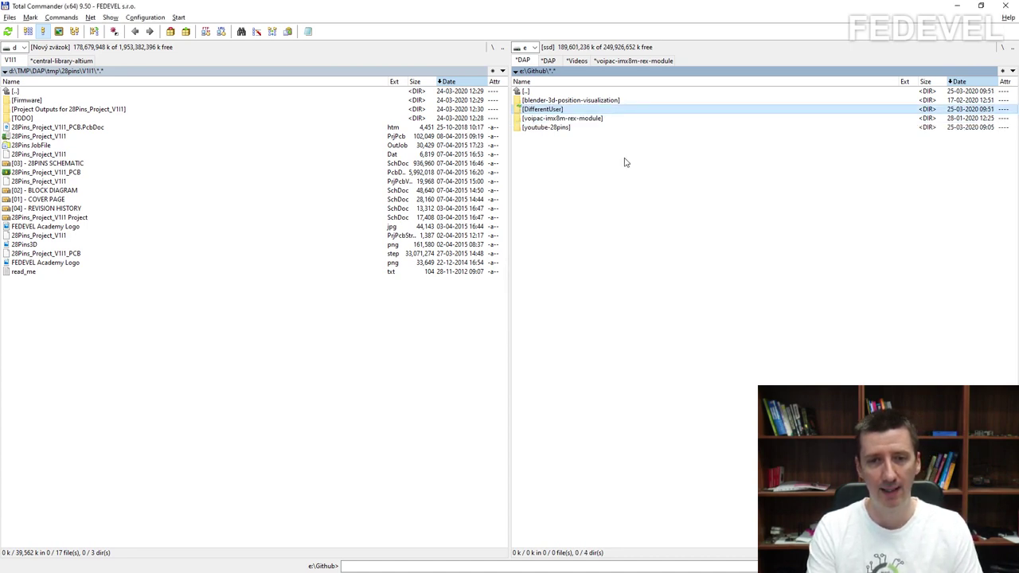
{"action": "key", "text": "Return"}
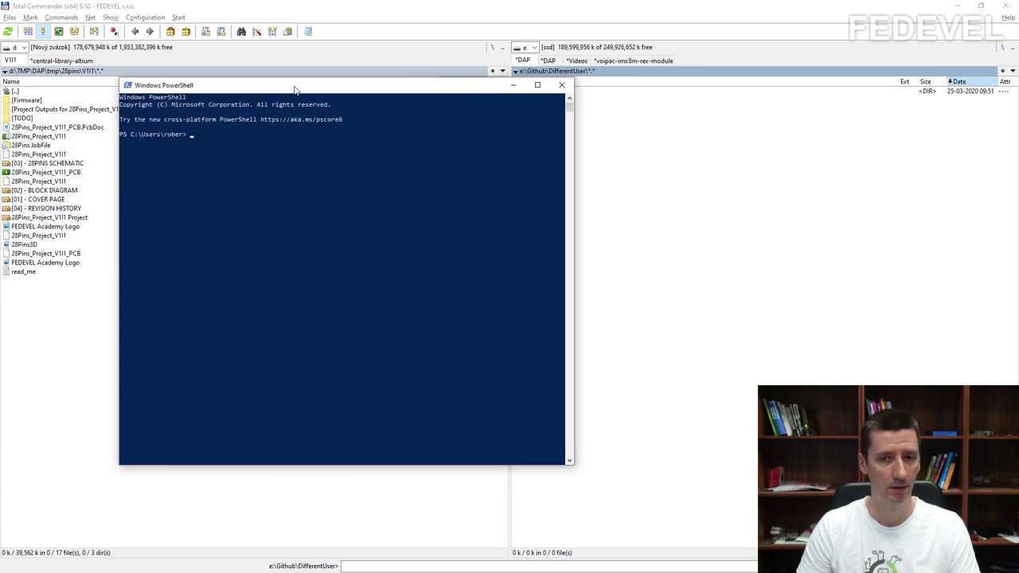
{"action": "left_click_drag", "start_coordinate": [293, 88], "coordinate": [467, 105]}
{"action": "left_click", "coordinate": [450, 222]}
Step: Navigate PowerShell to E:\Github\DifferentUser using e: and cd commands
{"action": "key", "text": "Escape"}
{"action": "type", "text": "e:"}
{"action": "key", "text": "Return"}
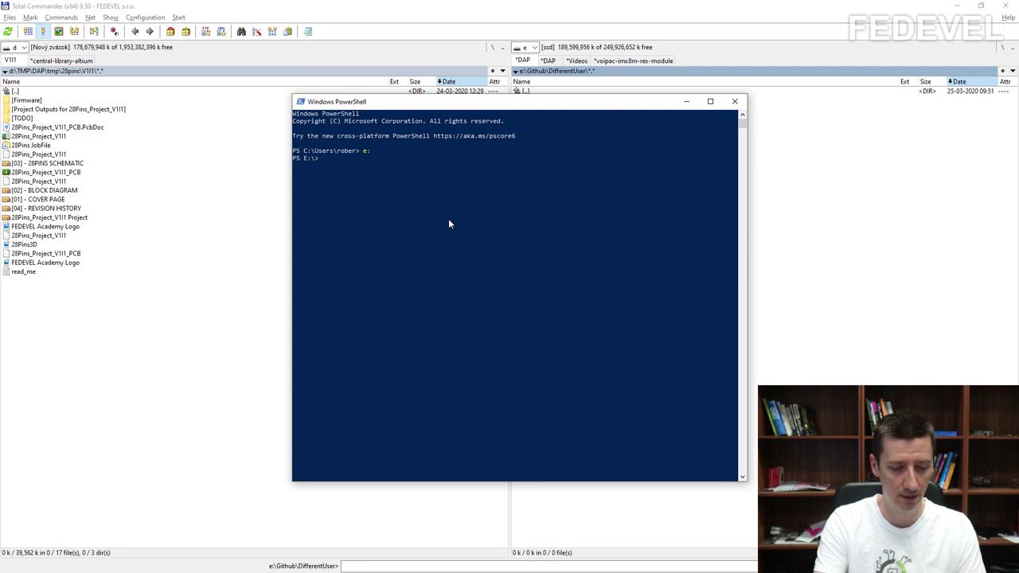
{"action": "type", "text": "cd"}
{"action": "type", "text": " .\\Github\\"}
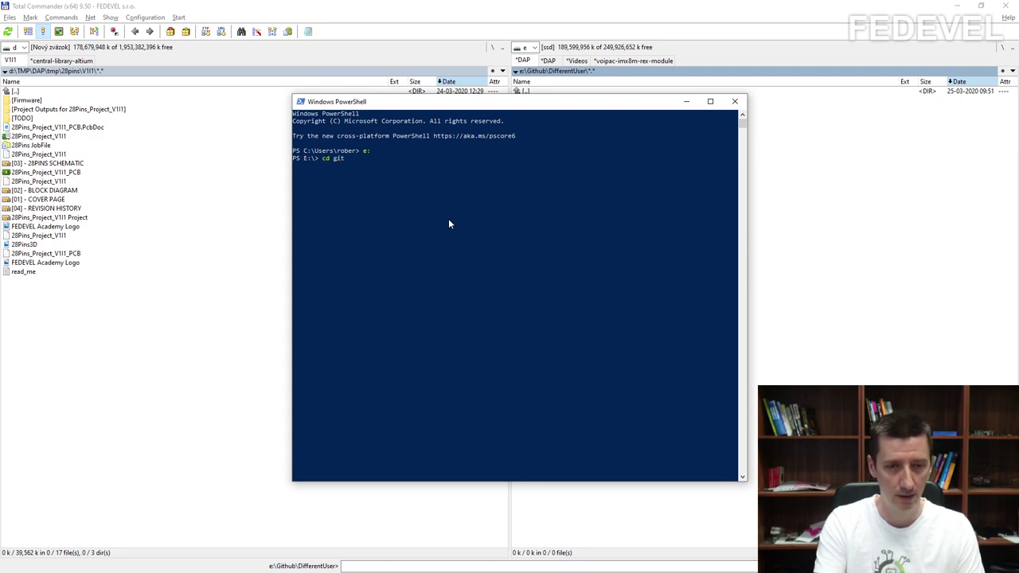
{"action": "key", "text": "Return"}
{"action": "type", "text": "cd "}
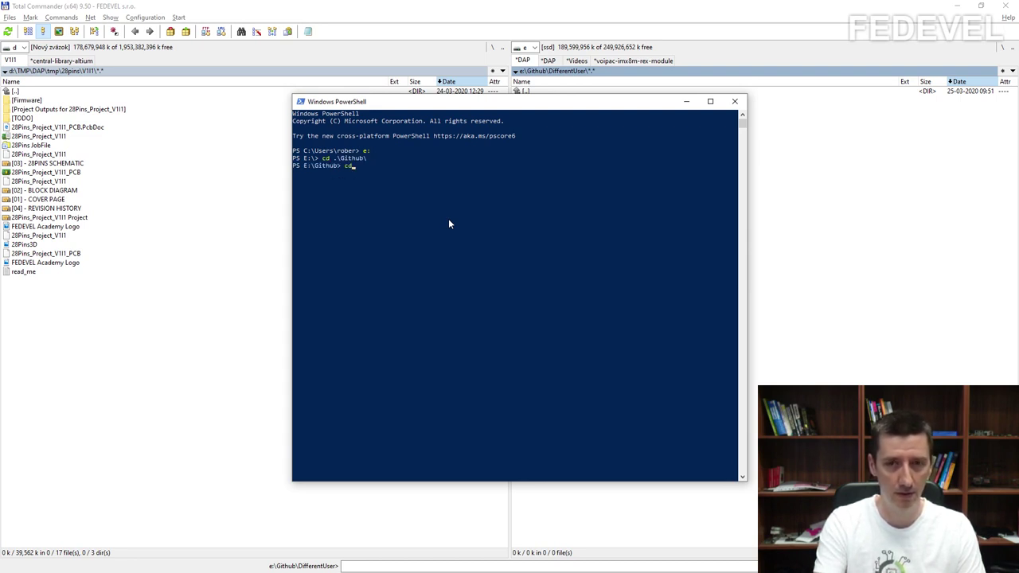
{"action": "type", "text": ".\\D"}
{"action": "key", "text": "Tab"}
{"action": "key", "text": "Return"}
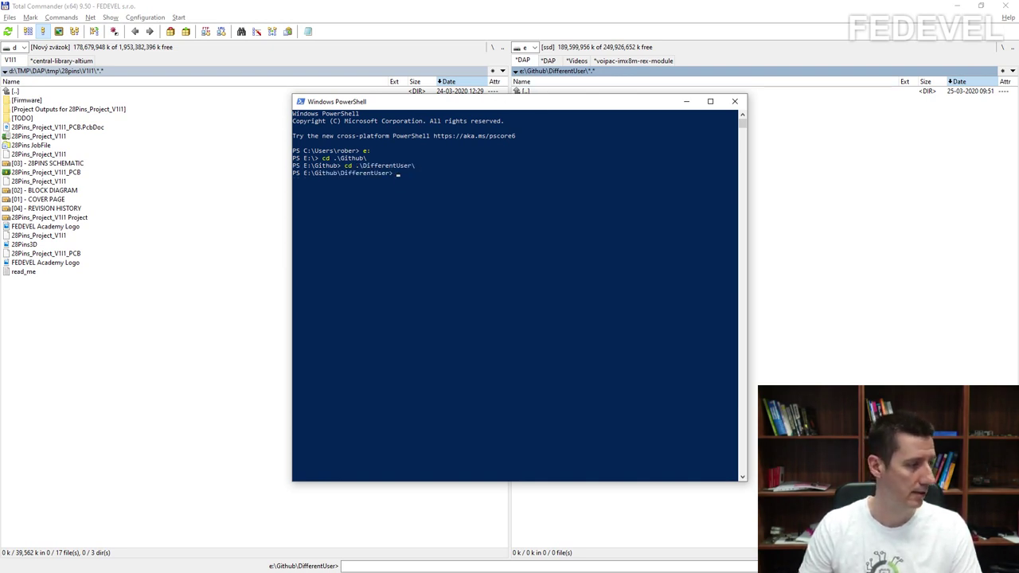
Step: Copy the youtube-28pins HTTPS clone address from GitHub and return to PowerShell
{"action": "key", "text": "alt+Tab"}
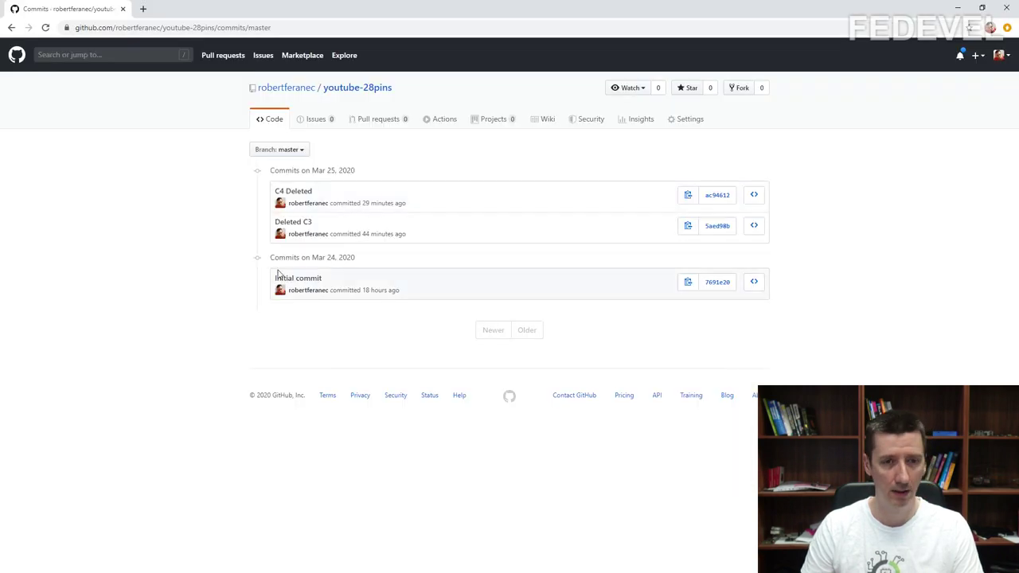
{"action": "left_click", "coordinate": [376, 89]}
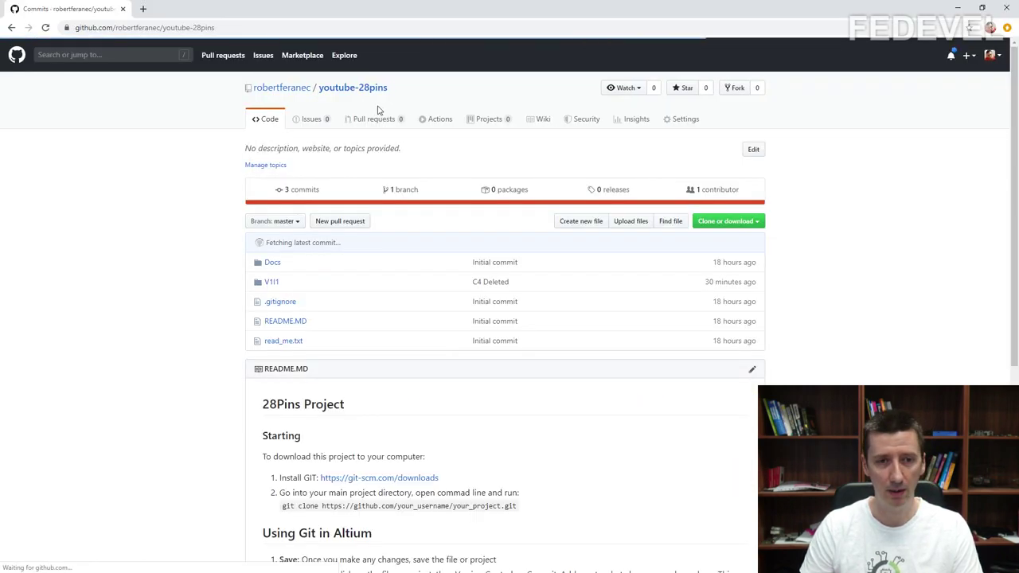
{"action": "left_click", "coordinate": [753, 221]}
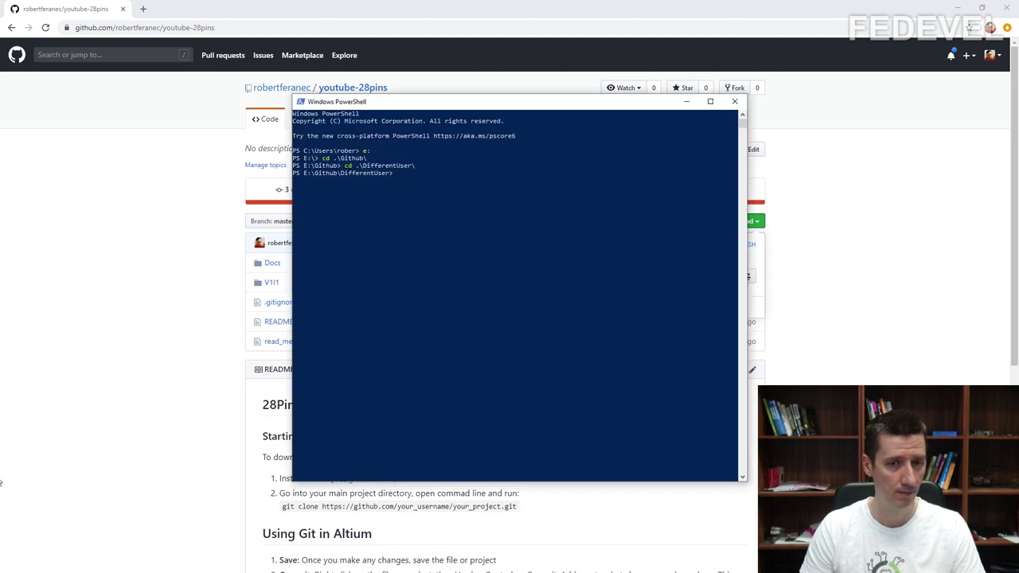
{"action": "left_click", "coordinate": [498, 317]}
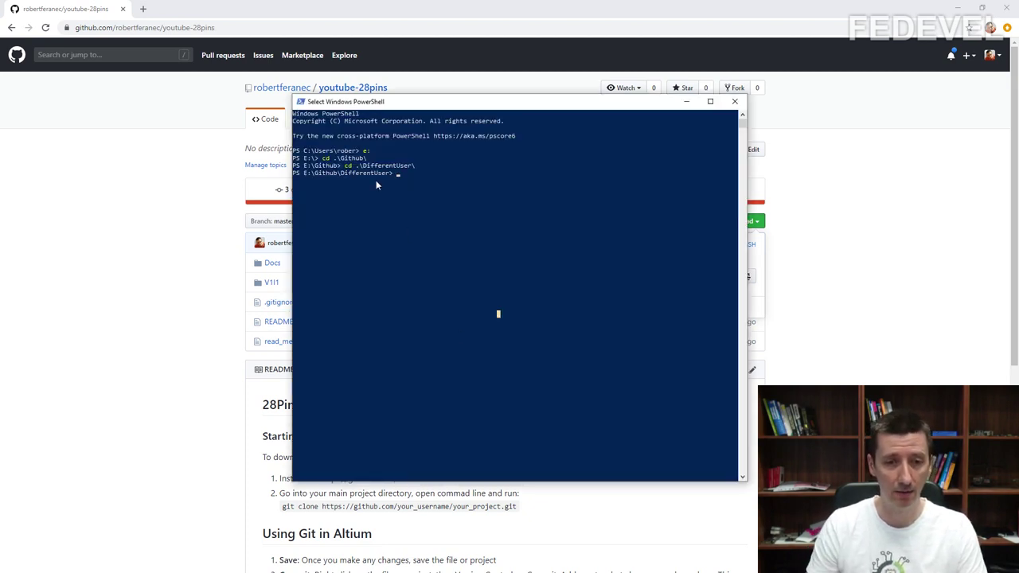
Step: Run git clone with the copied youtube-28pins address and check the new folder in Total Commander
{"action": "key", "text": "Escape"}
{"action": "type", "text": "git clone"}
{"action": "key", "text": "ctrl+v"}
{"action": "key", "text": "Return"}
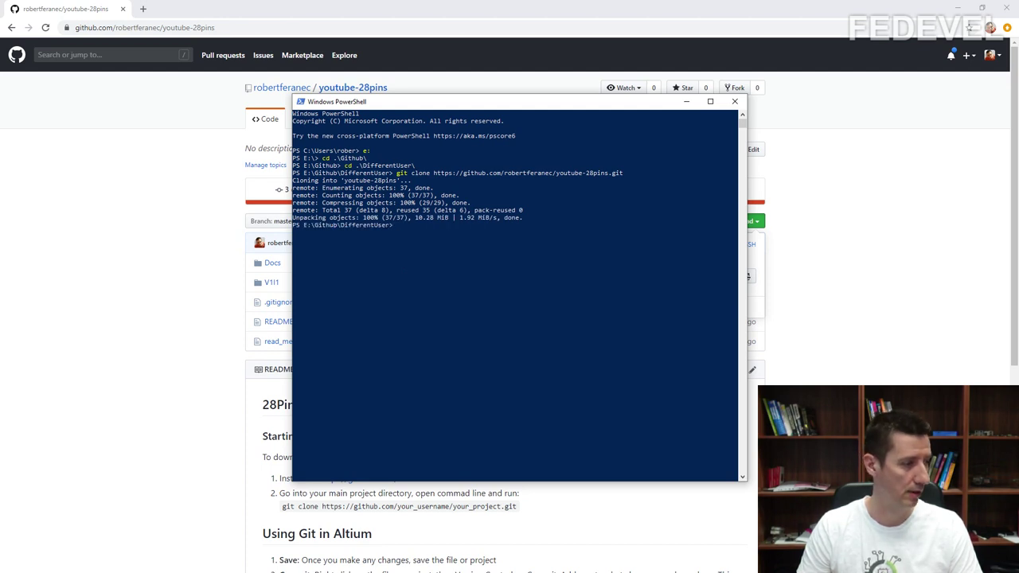
{"action": "key", "text": "alt+Tab"}
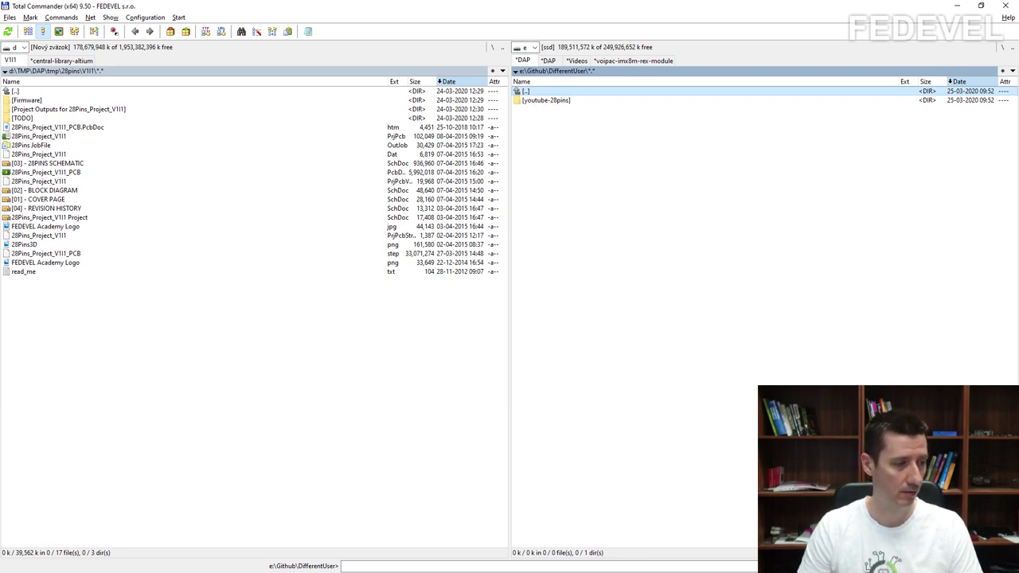
Step: Open 28Pins_Project_V1I1 from DifferentUser\youtube-28pins\V1I1 and dismiss the design rule check warning
{"action": "key", "text": "alt+Tab"}
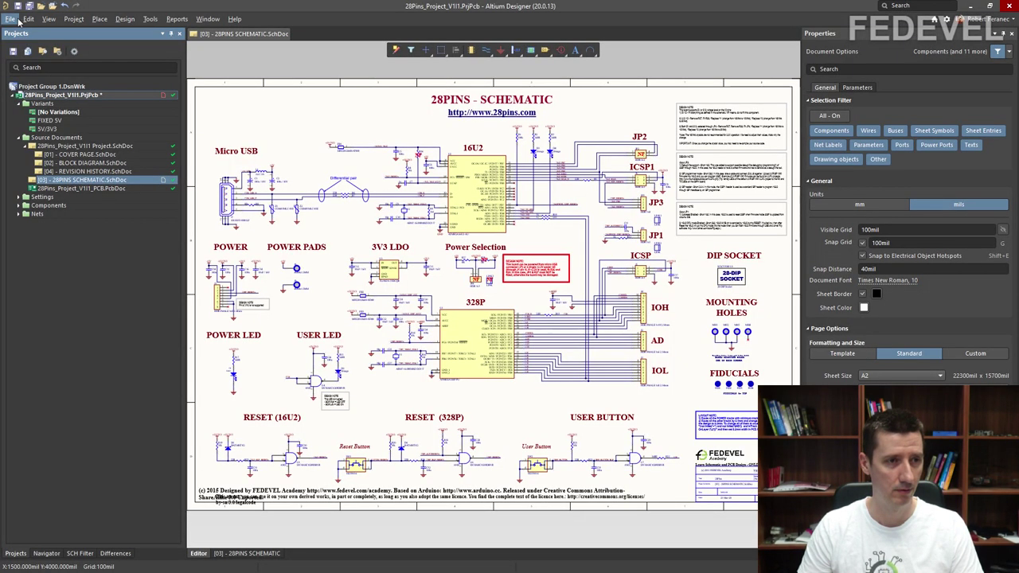
{"action": "left_click", "coordinate": [16, 20]}
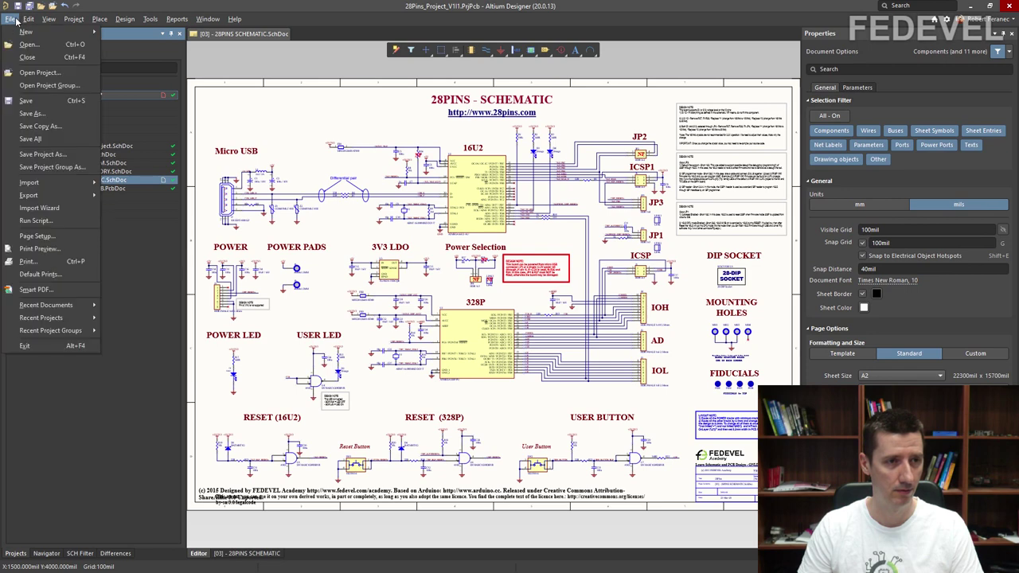
{"action": "left_click", "coordinate": [24, 72]}
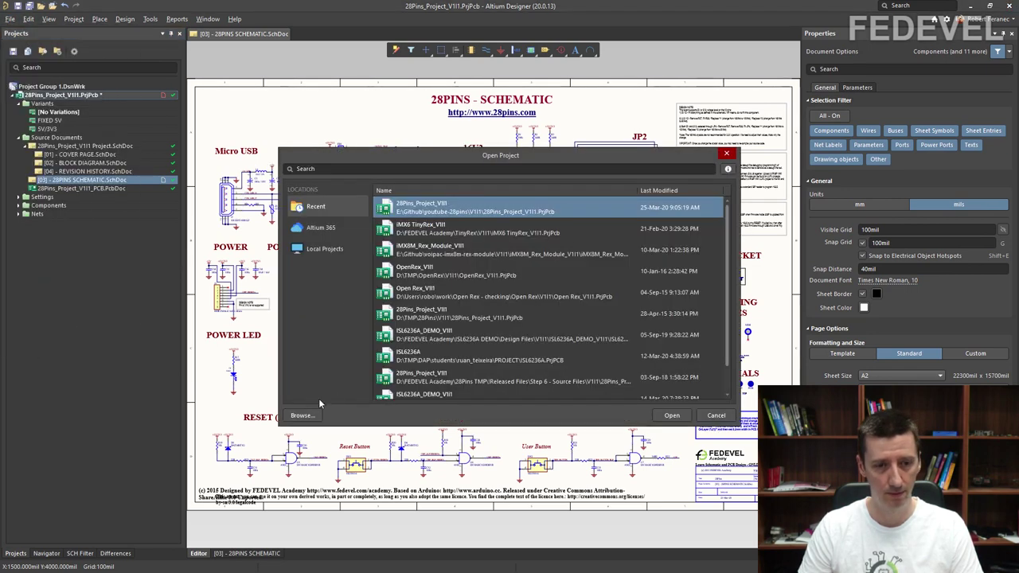
{"action": "left_click", "coordinate": [302, 414]}
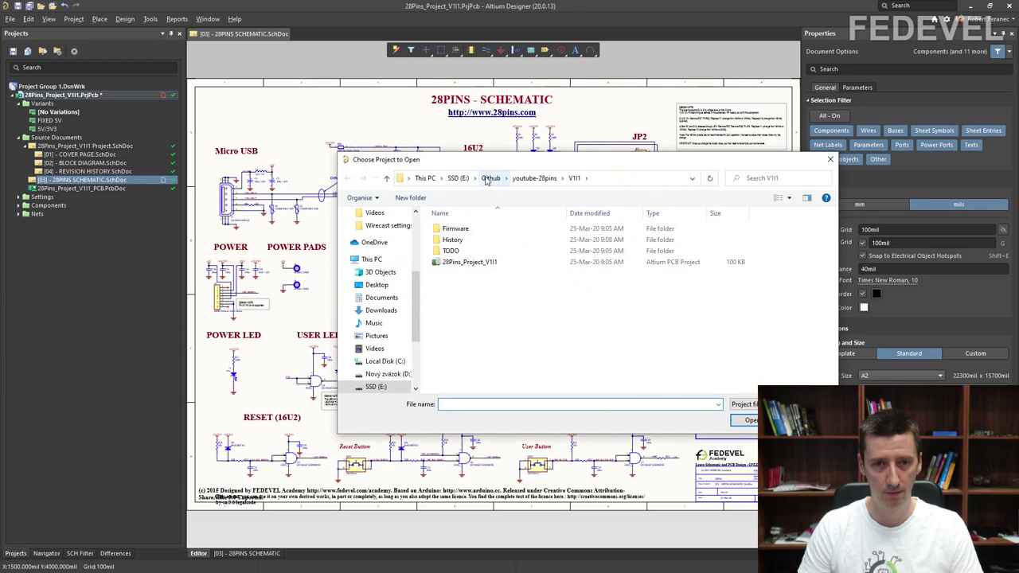
{"action": "left_click", "coordinate": [488, 179]}
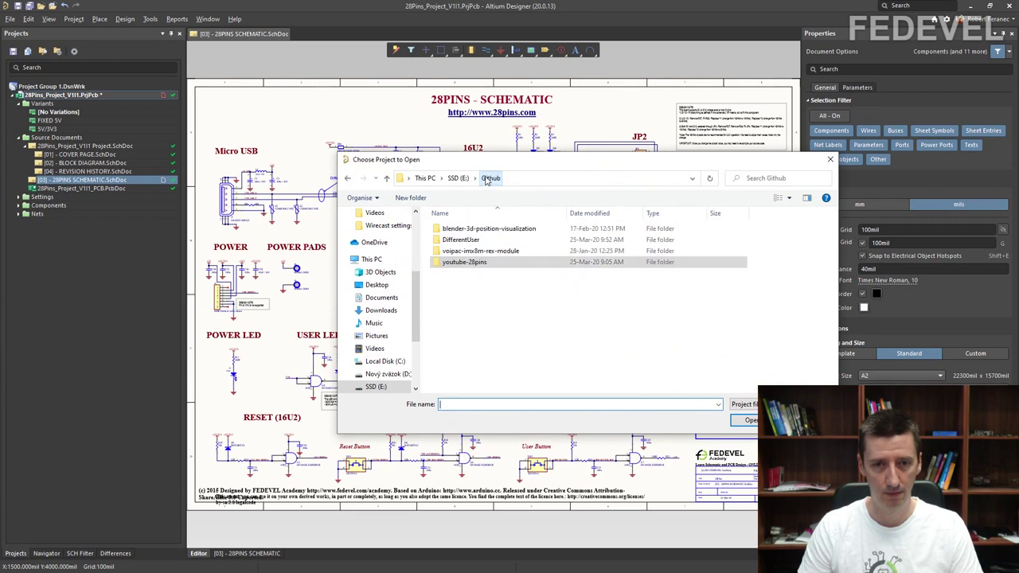
{"action": "double_click", "coordinate": [469, 242]}
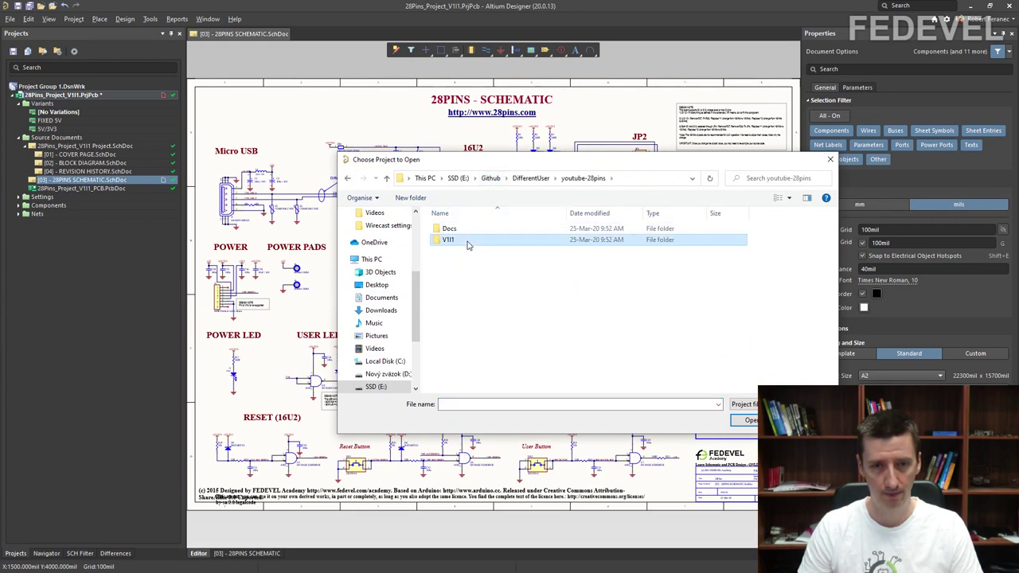
{"action": "double_click", "coordinate": [467, 239]}
{"action": "left_click", "coordinate": [469, 252]}
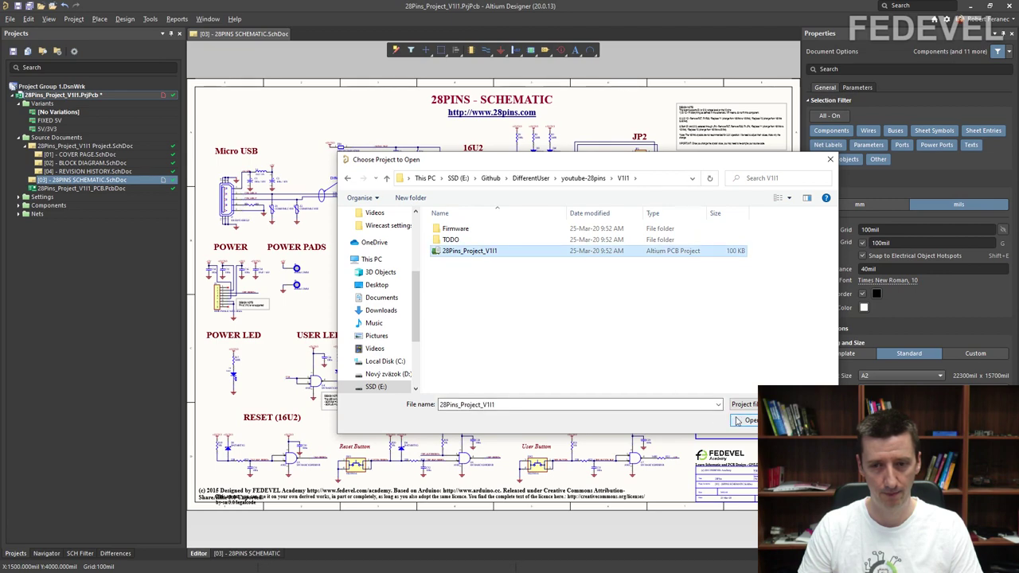
{"action": "left_click", "coordinate": [746, 420]}
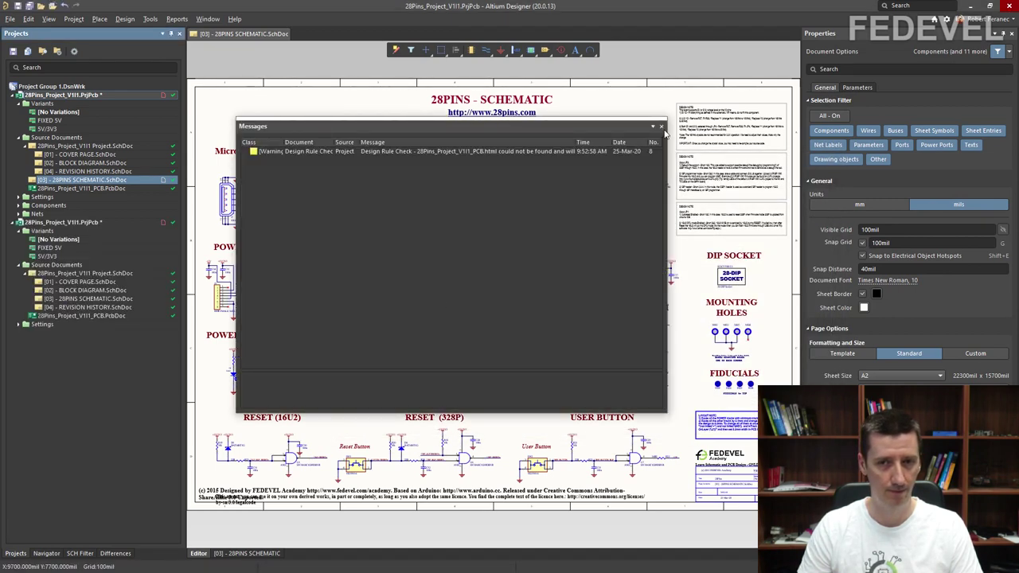
{"action": "left_click", "coordinate": [661, 126]}
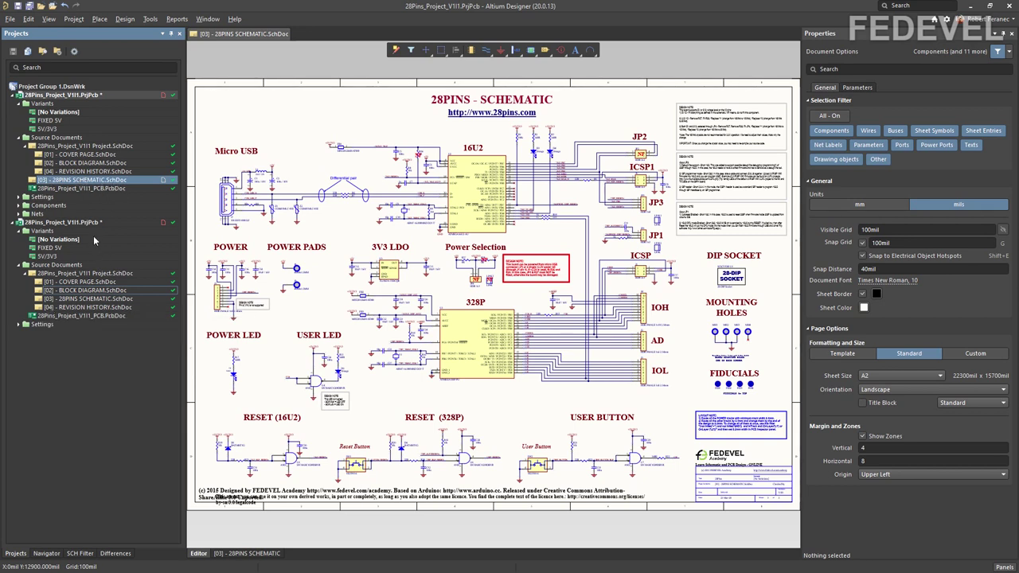
Step: Delete the (Block Diagram) subtitle from the second clone's BLOCK DIAGRAM sheet and save it
{"action": "double_click", "coordinate": [93, 291]}
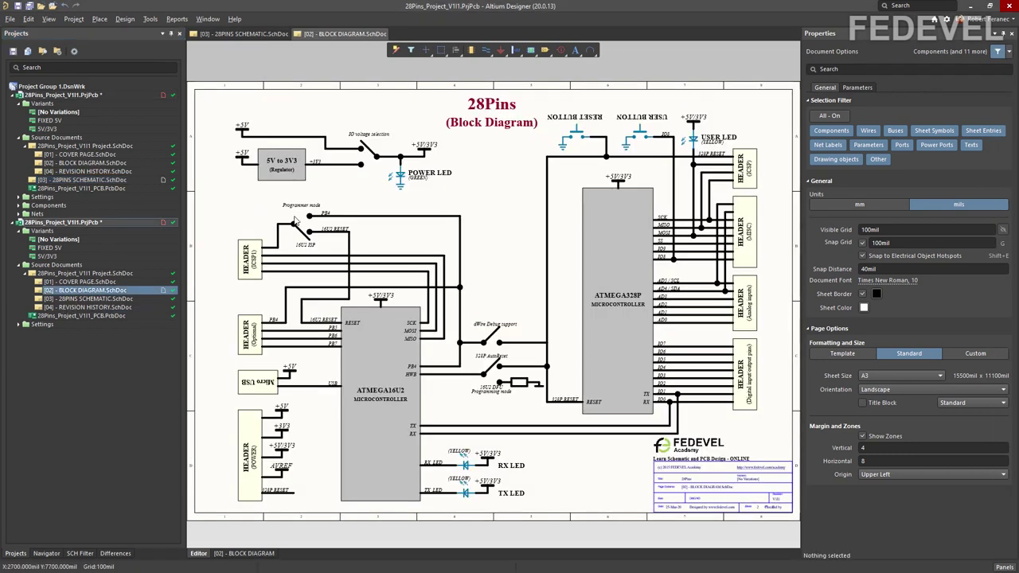
{"action": "left_click", "coordinate": [489, 124]}
{"action": "key", "text": "Delete"}
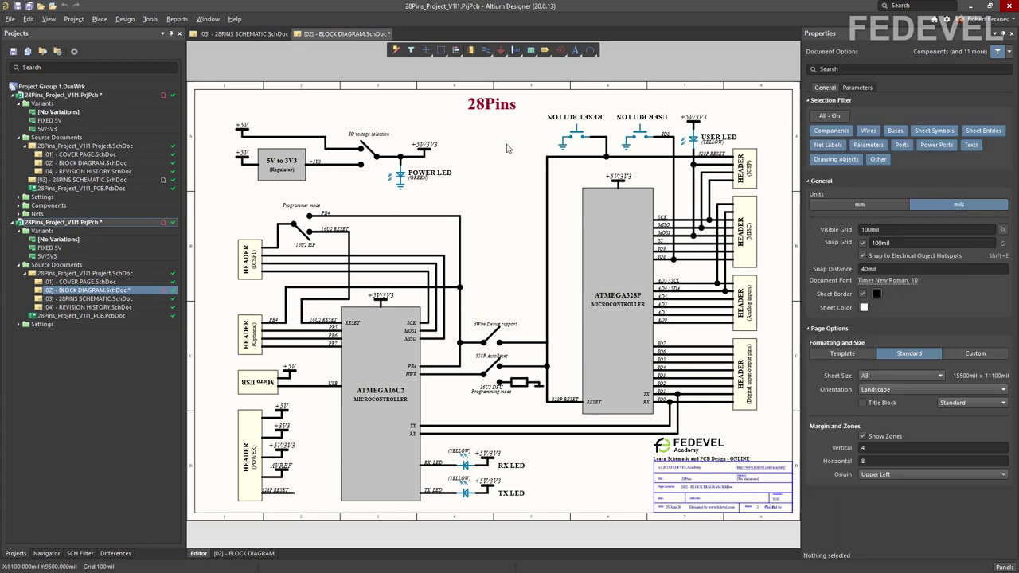
{"action": "left_click", "coordinate": [17, 5]}
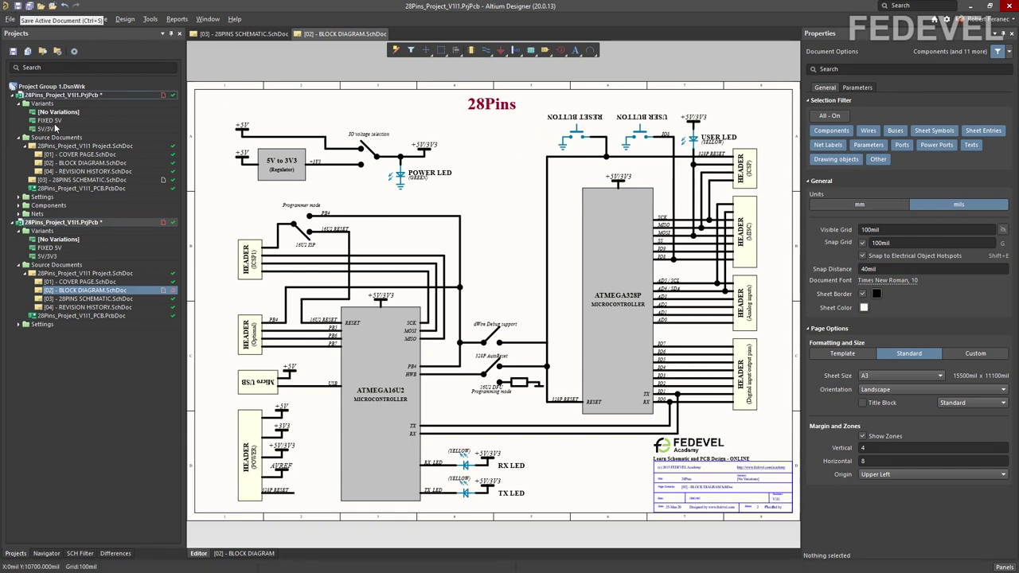
Step: Start a Version Control Commit Whole Project on the second clone's project
{"action": "right_click", "coordinate": [80, 224]}
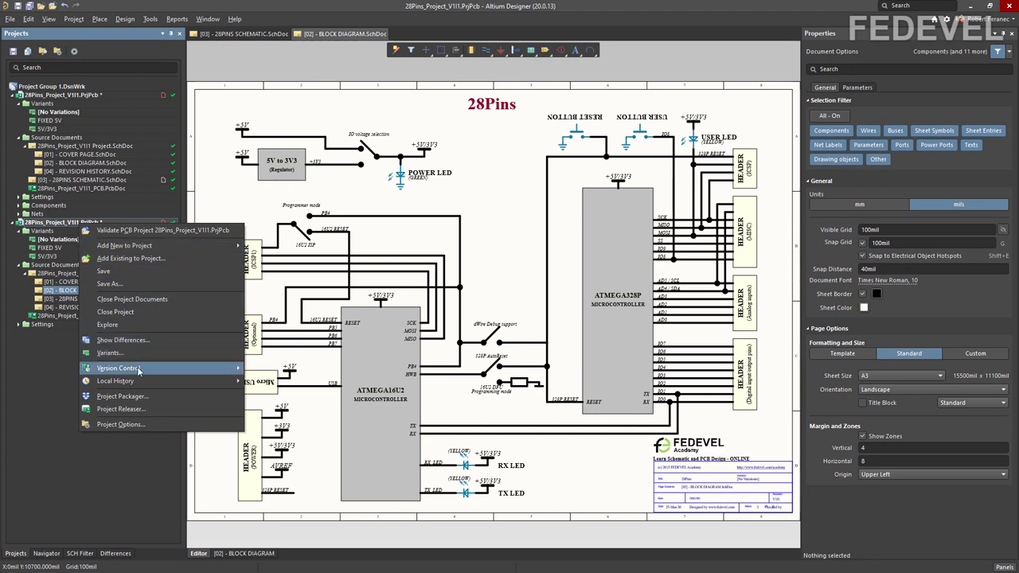
{"action": "mouse_move", "coordinate": [139, 369]}
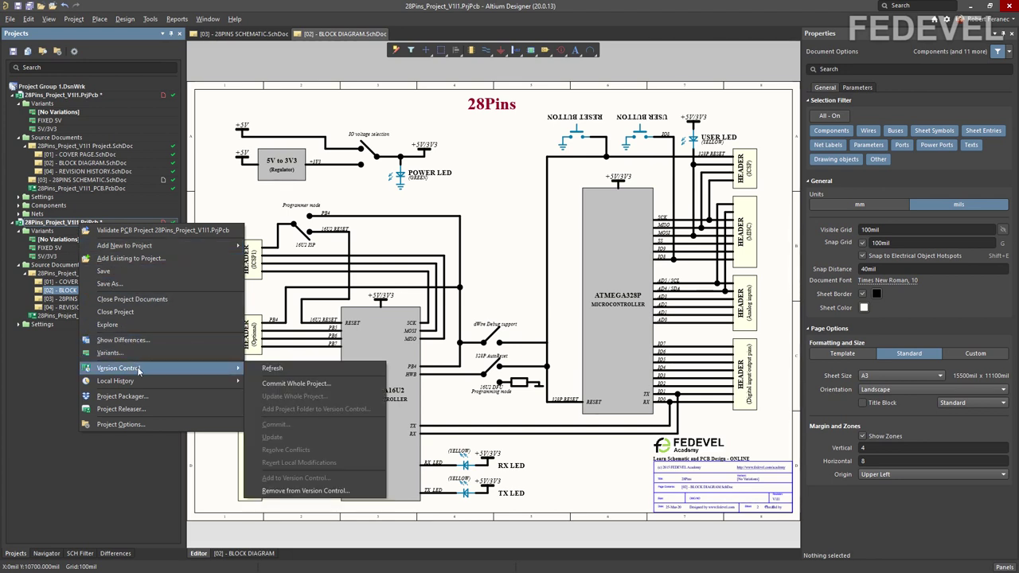
{"action": "left_click", "coordinate": [293, 385]}
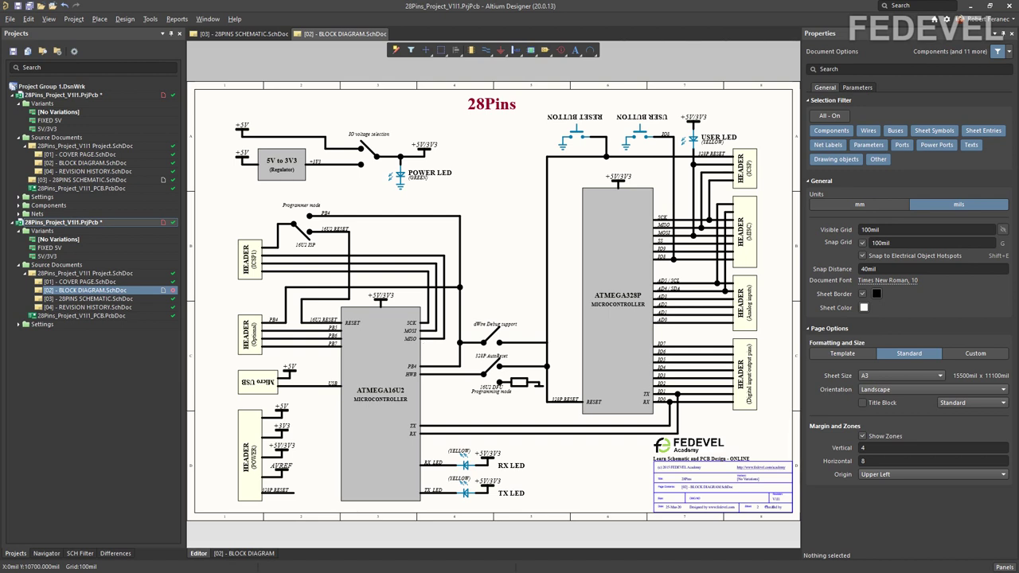
Step: Commit and push the change with the comment 'Block Diagram updated'
{"action": "left_click", "coordinate": [457, 398]}
{"action": "type", "text": "Block Diagram"}
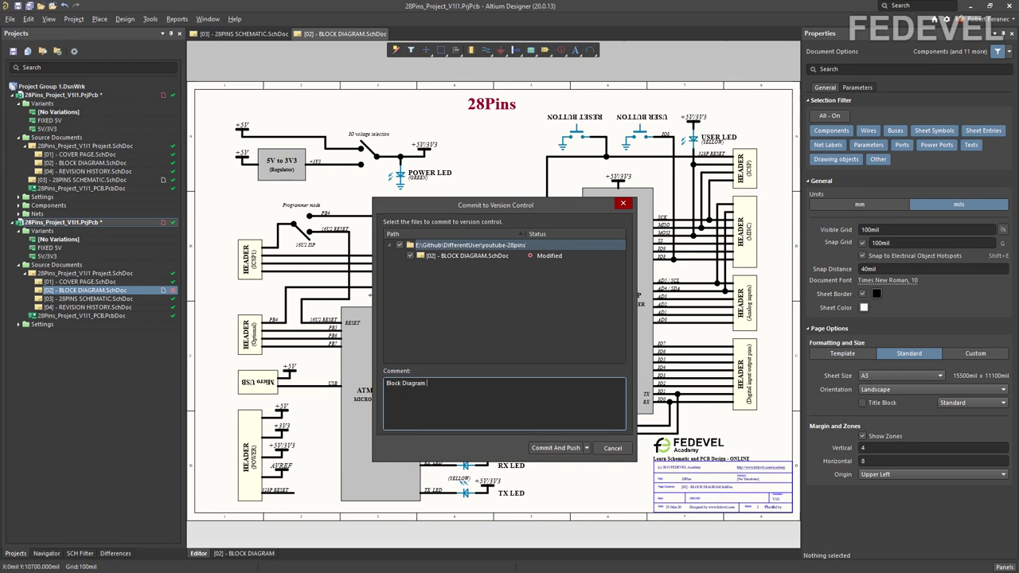
{"action": "type", "text": " updated"}
{"action": "left_click", "coordinate": [555, 449]}
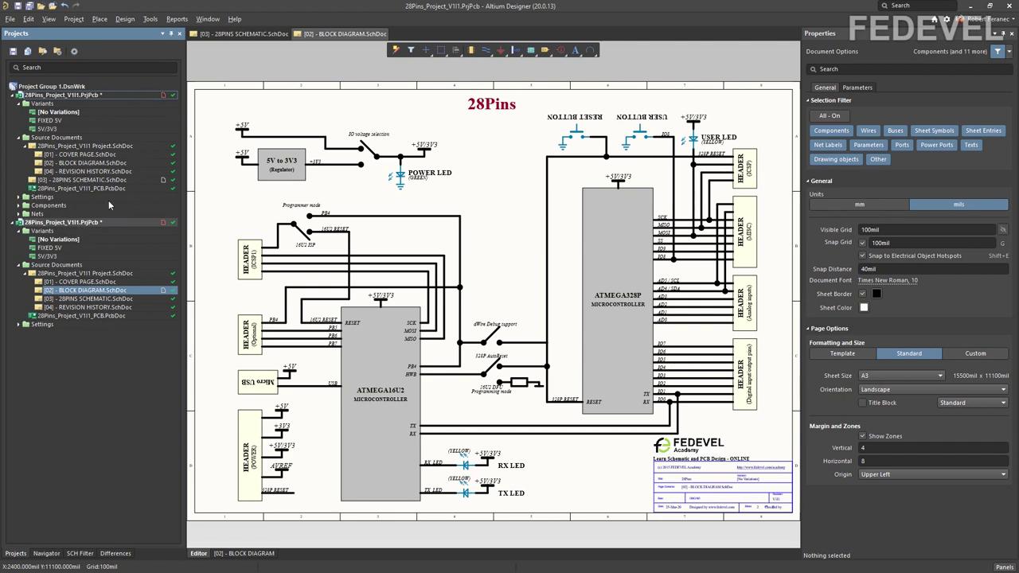
Step: Refresh the first clone's project version-control status twice via Version Control > Refresh
{"action": "right_click", "coordinate": [80, 97]}
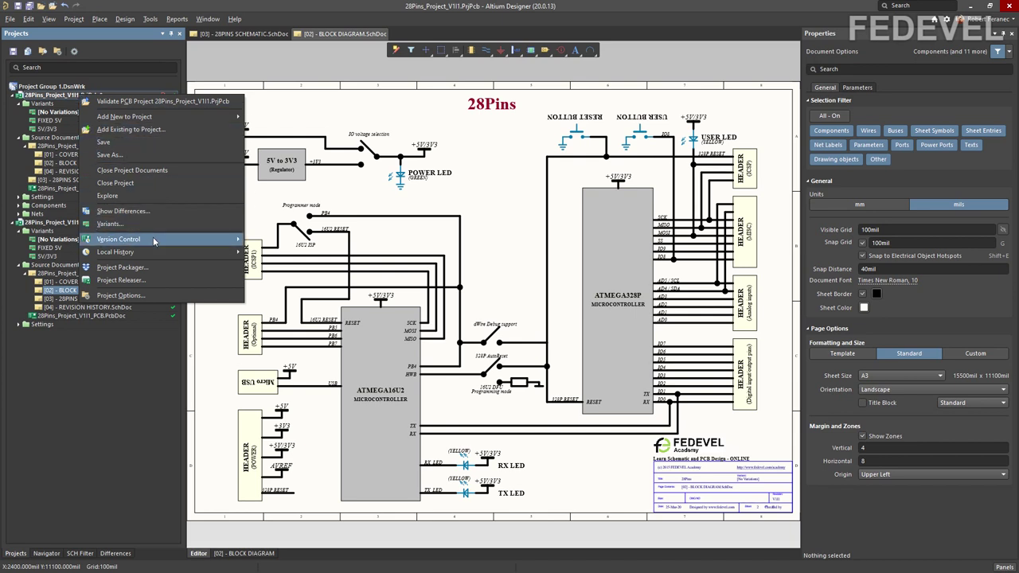
{"action": "mouse_move", "coordinate": [153, 239]}
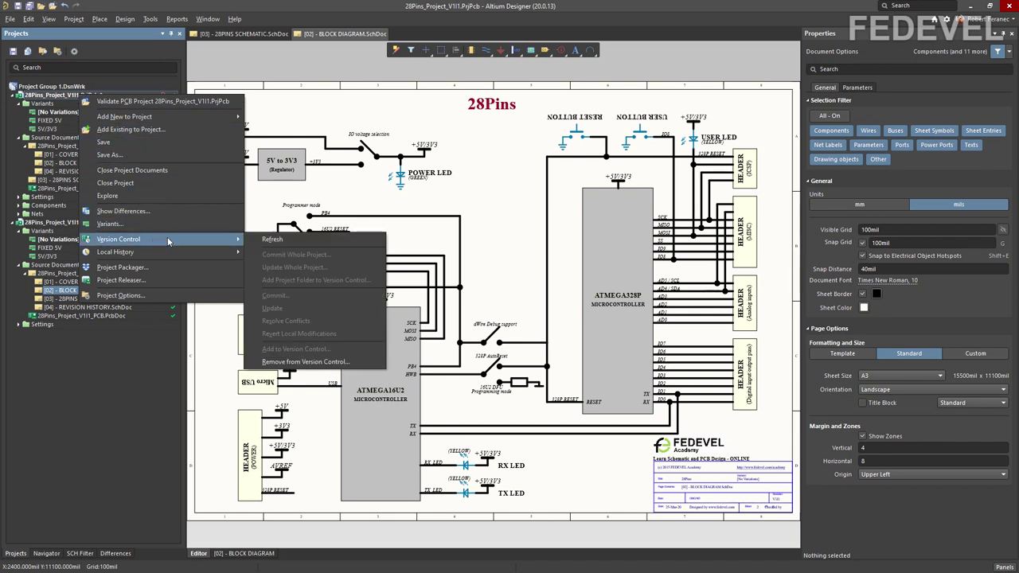
{"action": "left_click", "coordinate": [270, 242]}
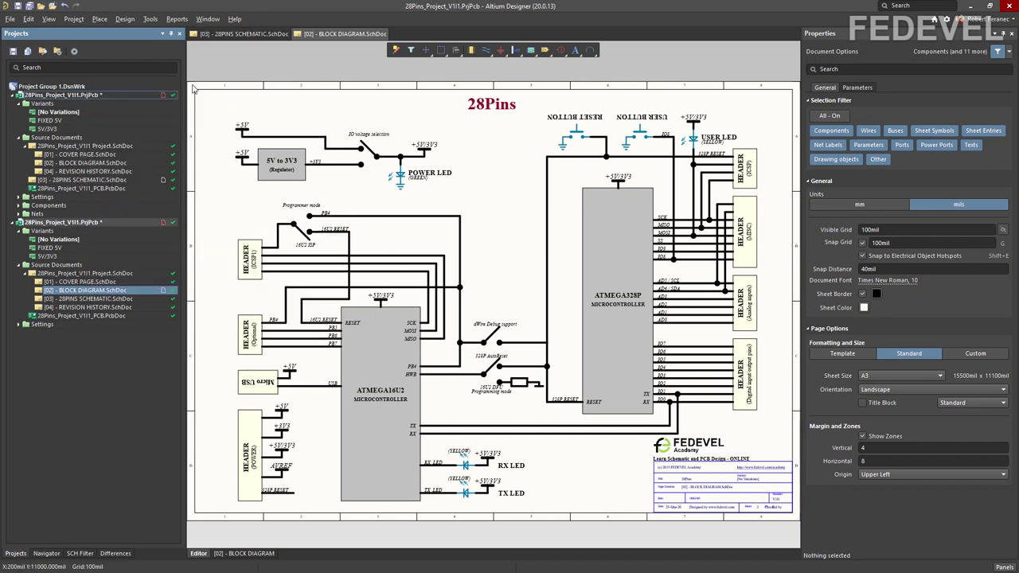
{"action": "right_click", "coordinate": [88, 96]}
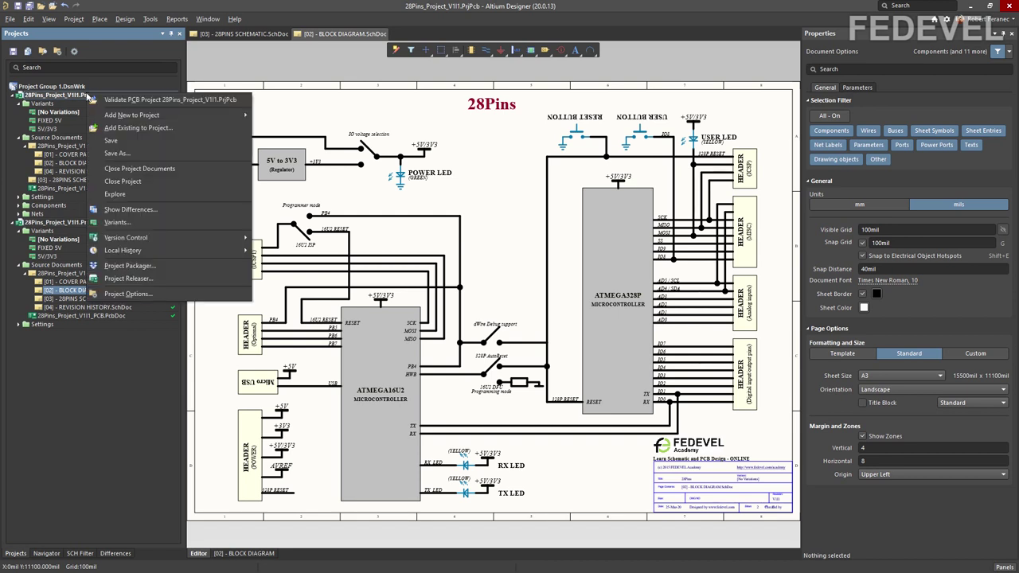
{"action": "mouse_move", "coordinate": [160, 236]}
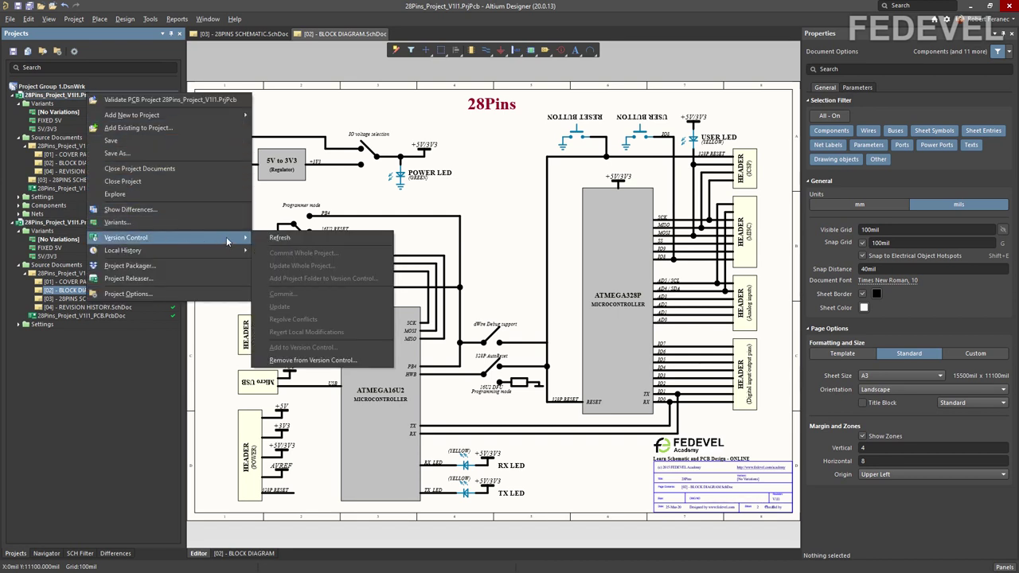
{"action": "left_click", "coordinate": [273, 241]}
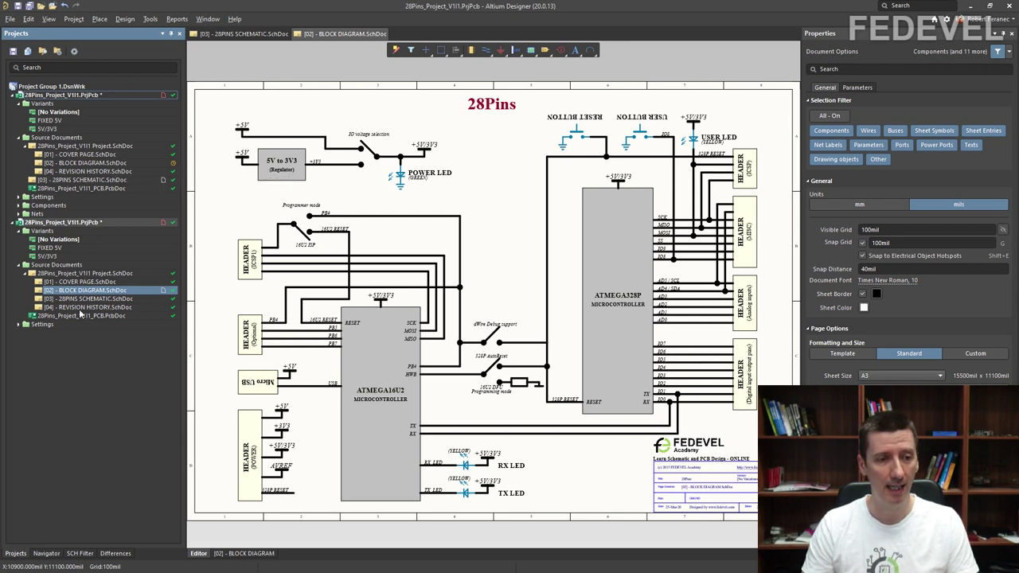
Step: Close the BLOCK DIAGRAM sheet, update it from Git in the first project, and reopen it
{"action": "right_click", "coordinate": [332, 36]}
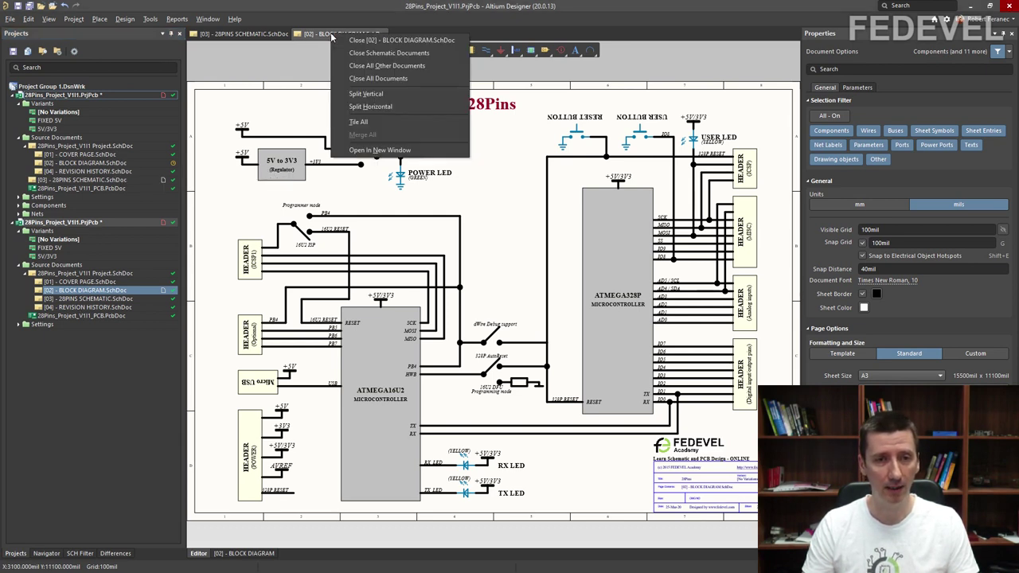
{"action": "left_click", "coordinate": [341, 37]}
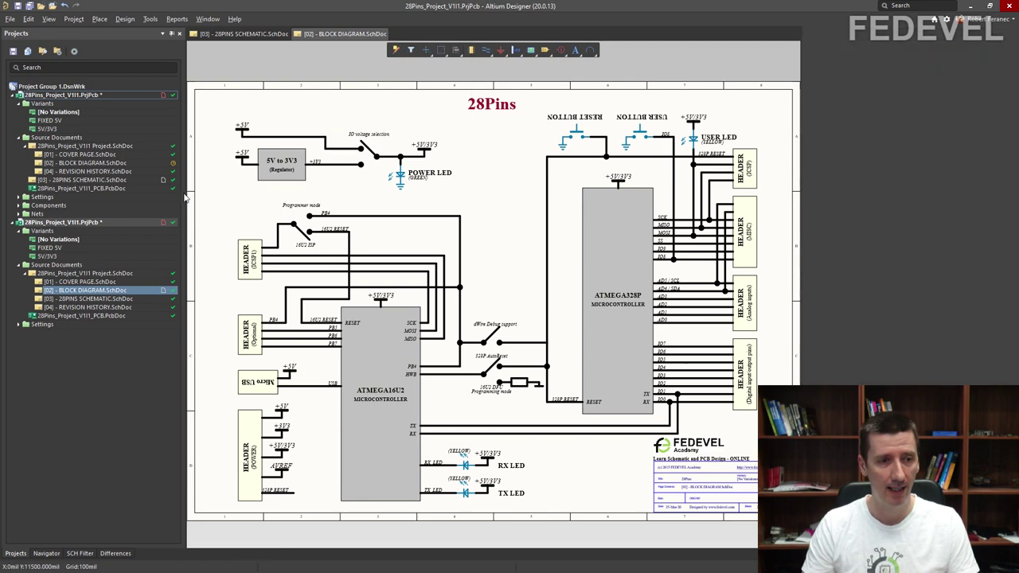
{"action": "right_click", "coordinate": [88, 165]}
{"action": "mouse_move", "coordinate": [126, 271]}
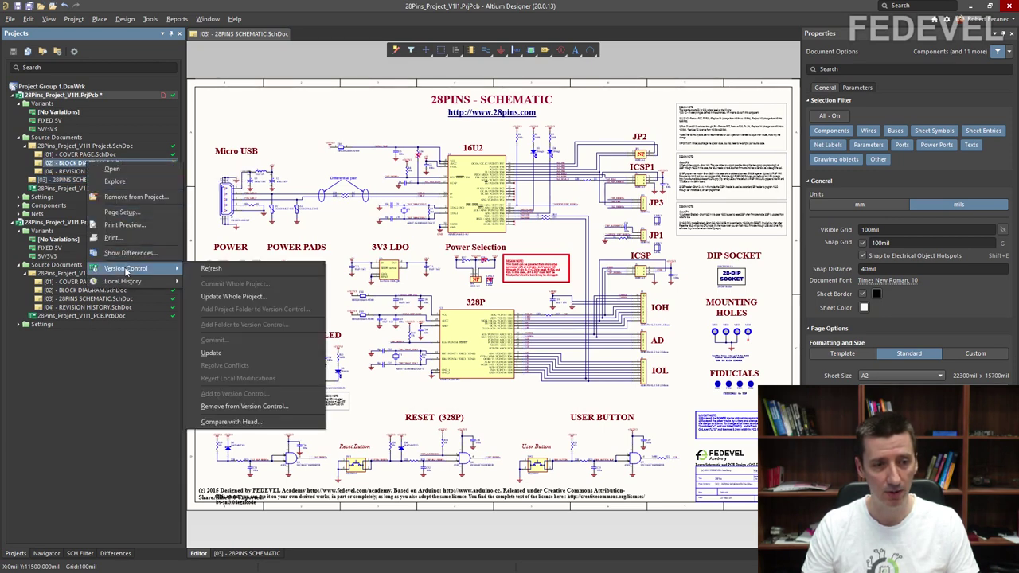
{"action": "left_click", "coordinate": [239, 354]}
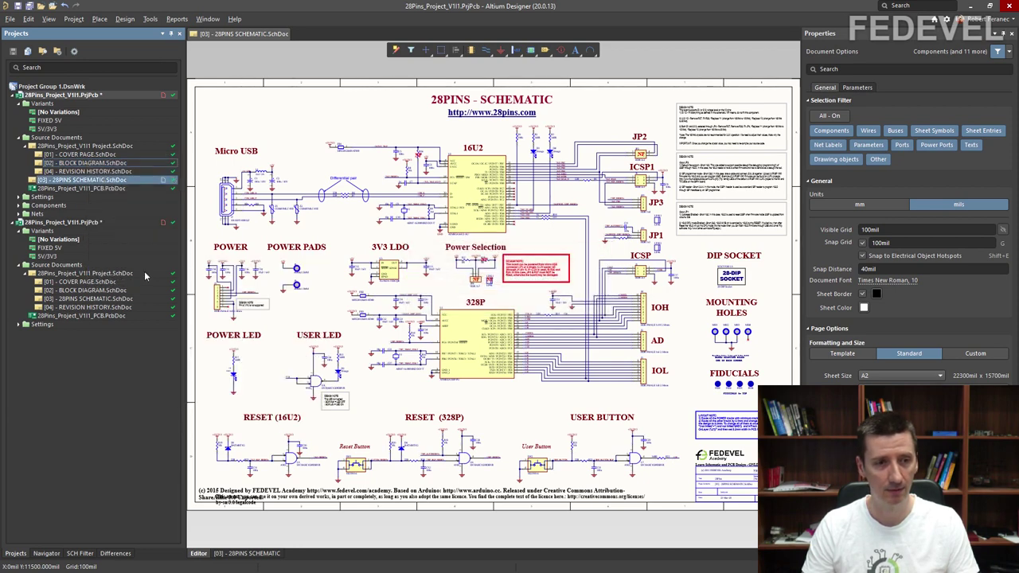
{"action": "double_click", "coordinate": [87, 164]}
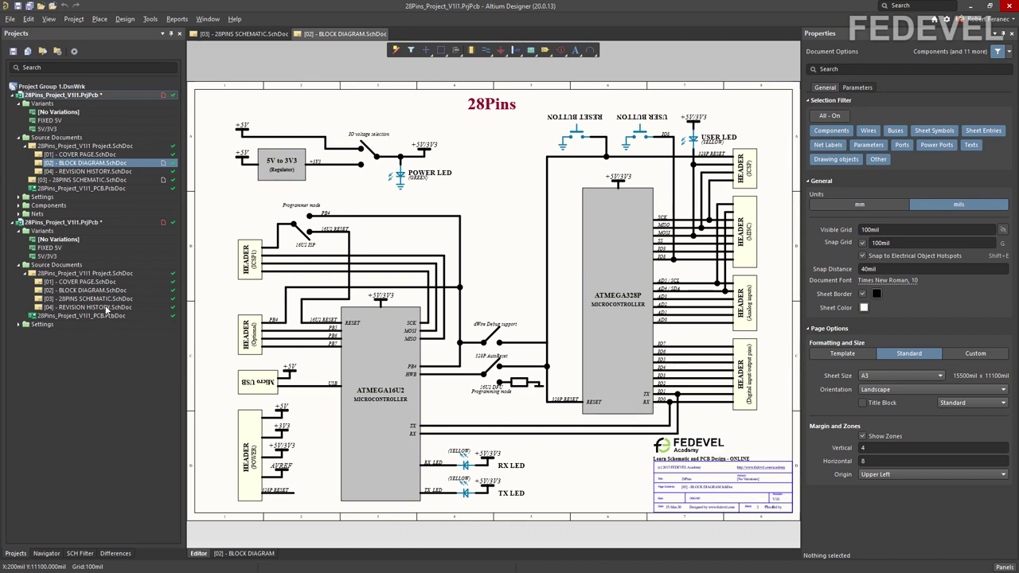
Step: Delete the board picture from the second project's COVER PAGE, then close and save it
{"action": "double_click", "coordinate": [92, 284]}
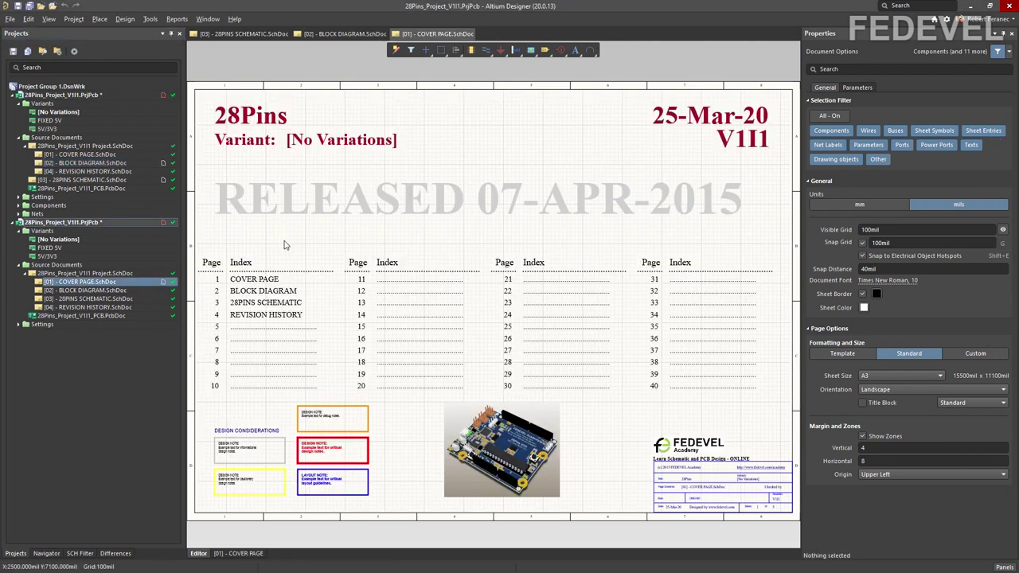
{"action": "left_click", "coordinate": [488, 453]}
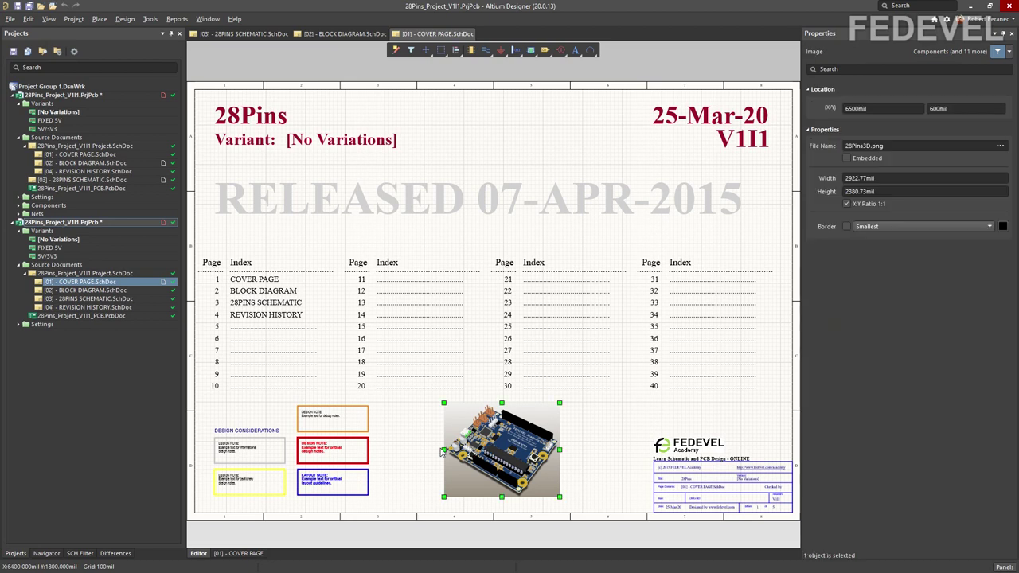
{"action": "key", "text": "Delete"}
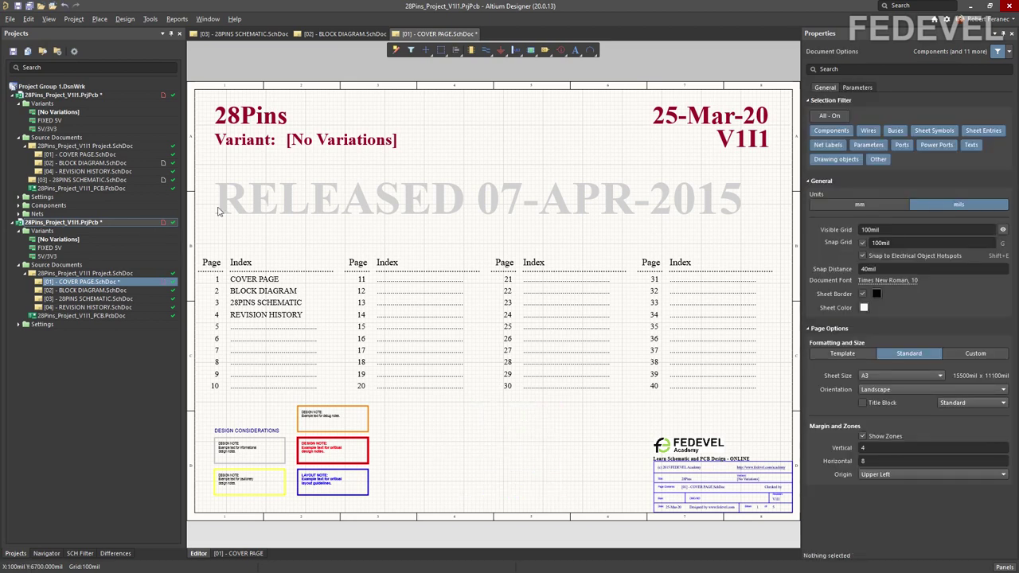
{"action": "right_click", "coordinate": [411, 33]}
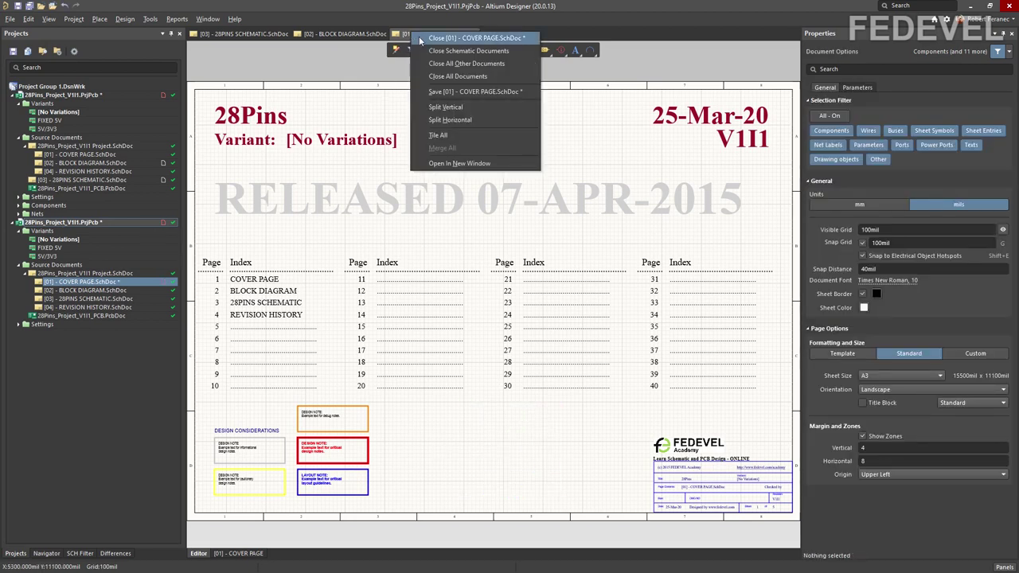
{"action": "left_click", "coordinate": [422, 39]}
{"action": "left_click", "coordinate": [489, 310]}
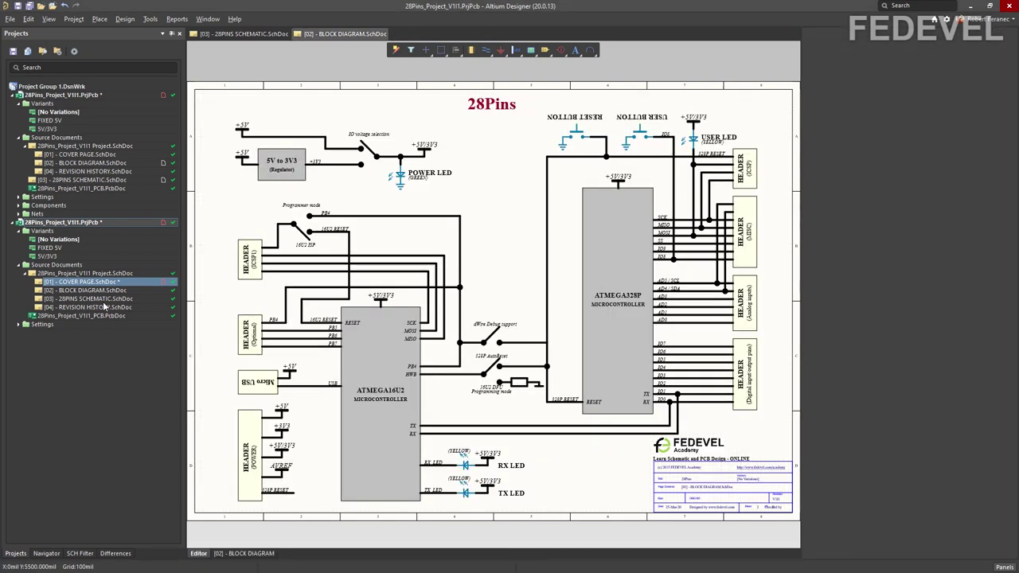
Step: Delete the 28Pins title from the first project's COVER PAGE and save it
{"action": "double_click", "coordinate": [96, 154]}
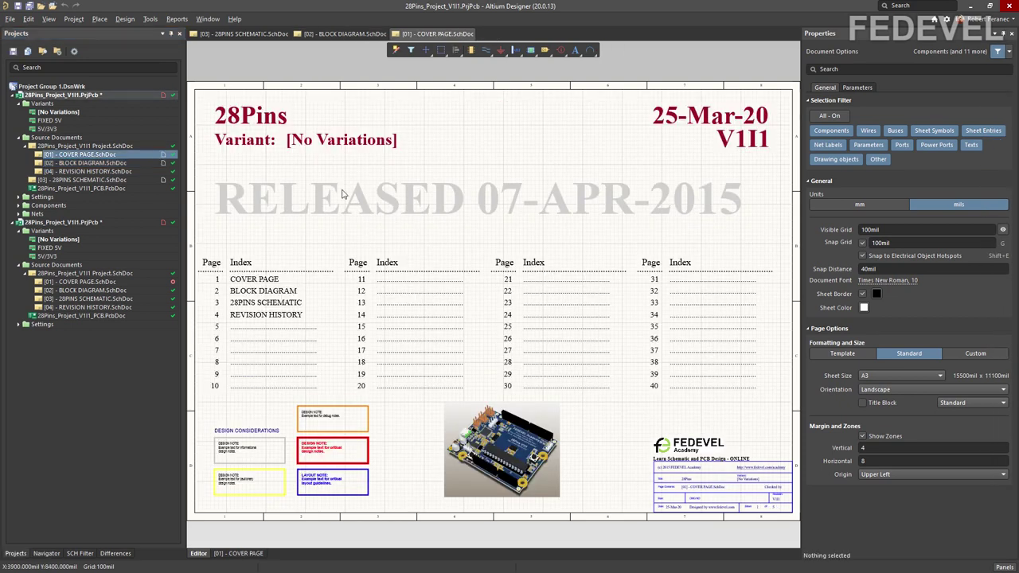
{"action": "left_click", "coordinate": [250, 117]}
{"action": "key", "text": "Delete"}
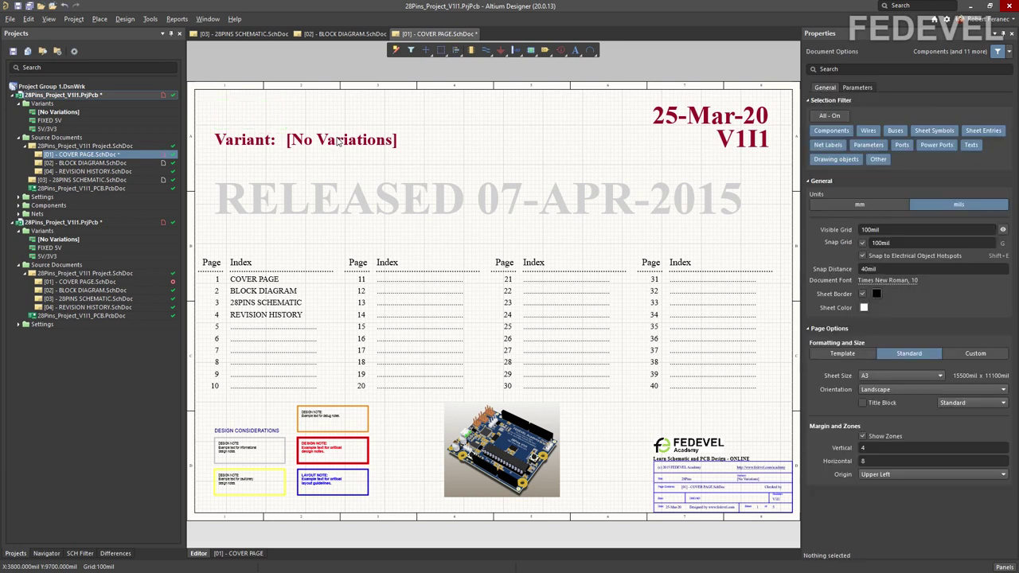
{"action": "left_click", "coordinate": [18, 6]}
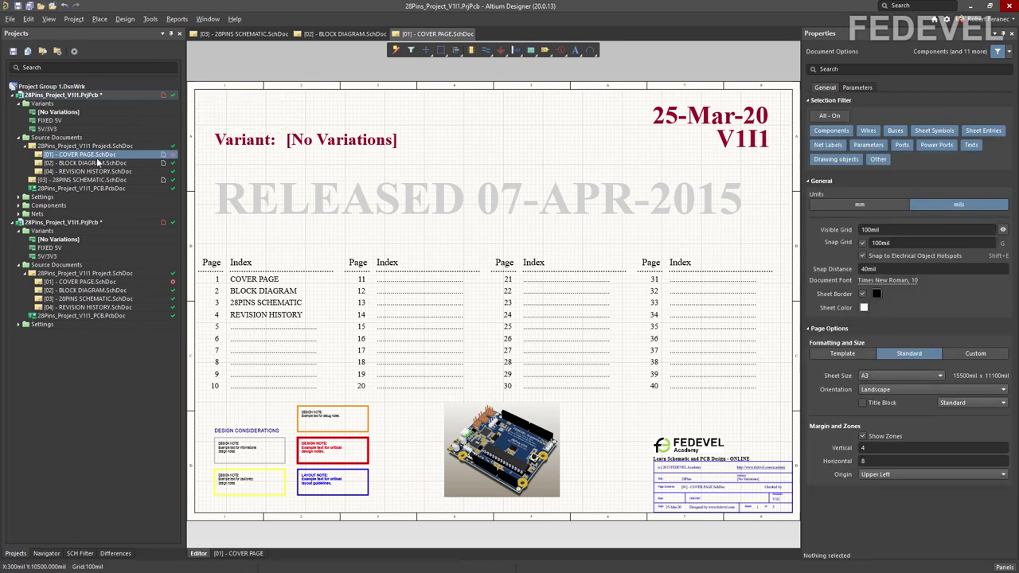
Step: Commit the whole first project with the comment 'Cover page updated' and push it
{"action": "right_click", "coordinate": [96, 95]}
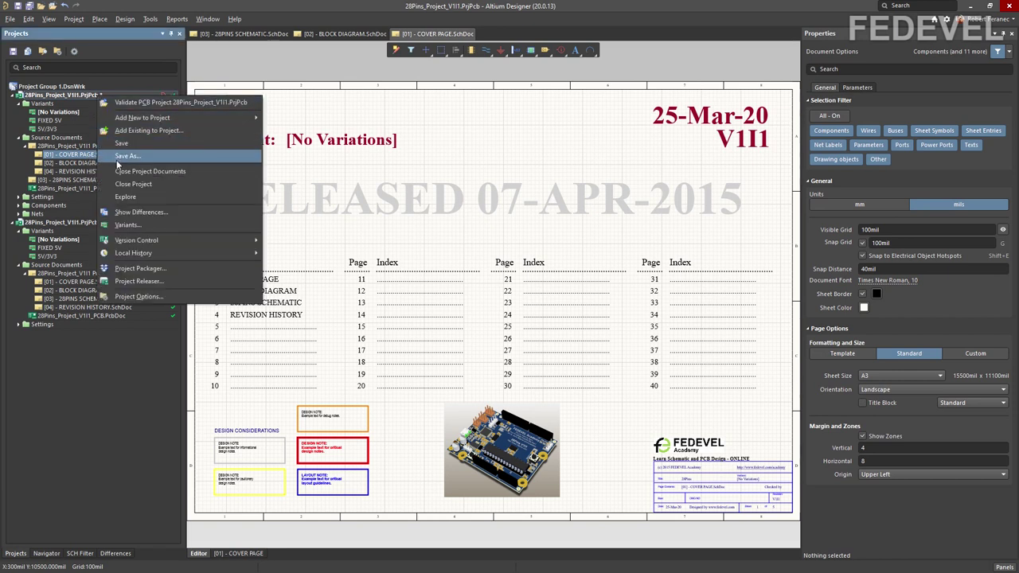
{"action": "mouse_move", "coordinate": [174, 240]}
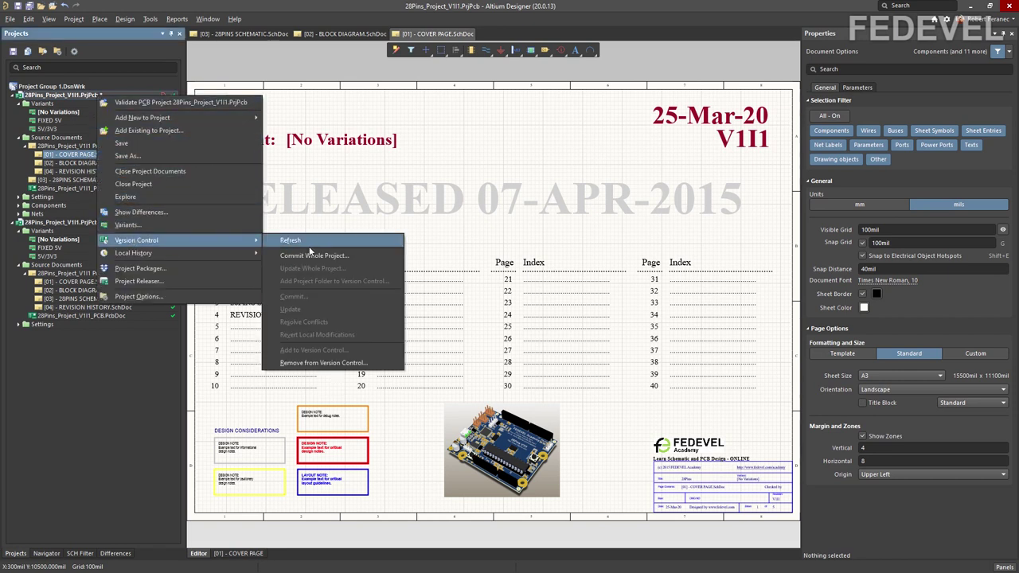
{"action": "left_click", "coordinate": [319, 257]}
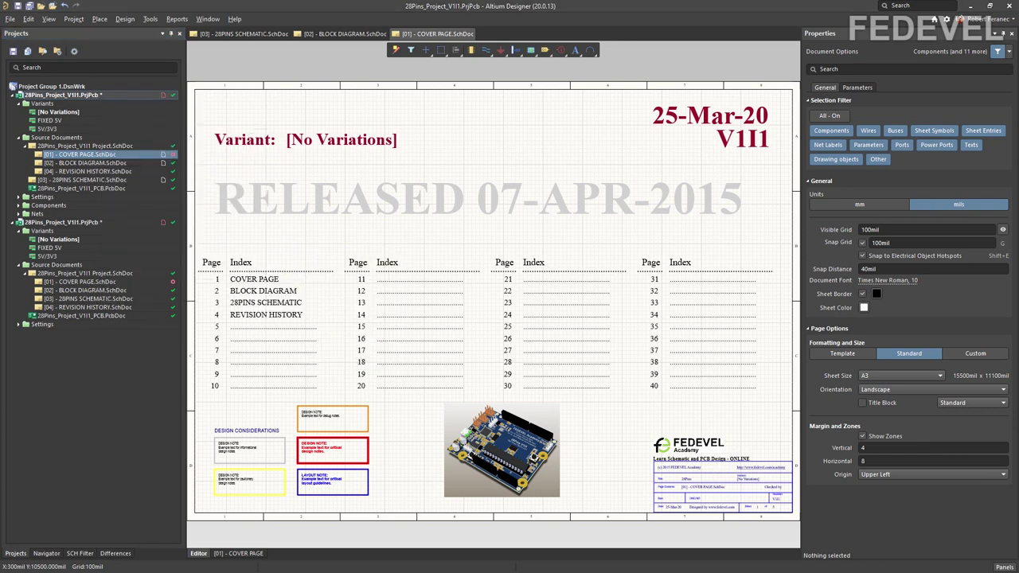
{"action": "left_click", "coordinate": [438, 355]}
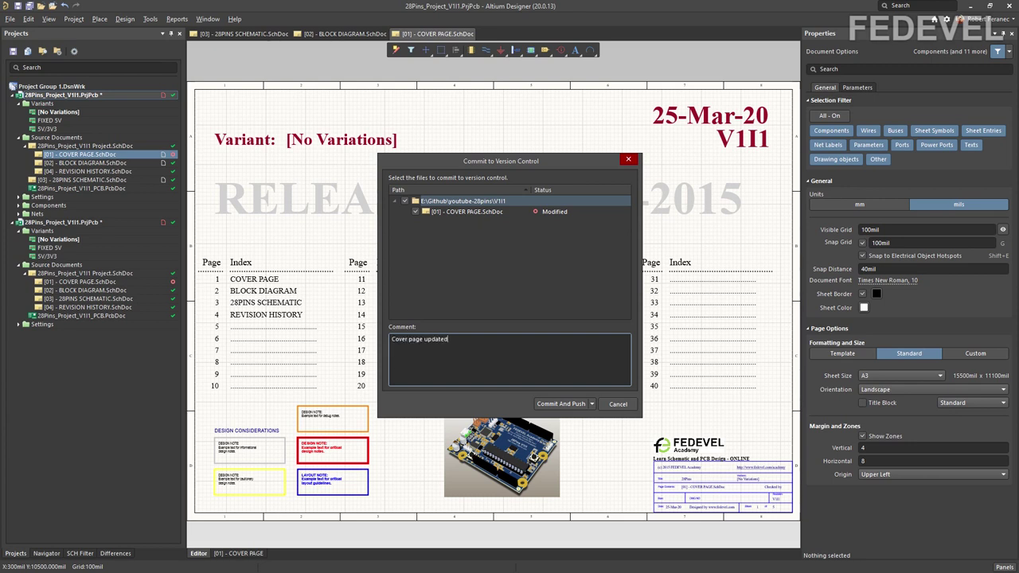
{"action": "left_click", "coordinate": [557, 404]}
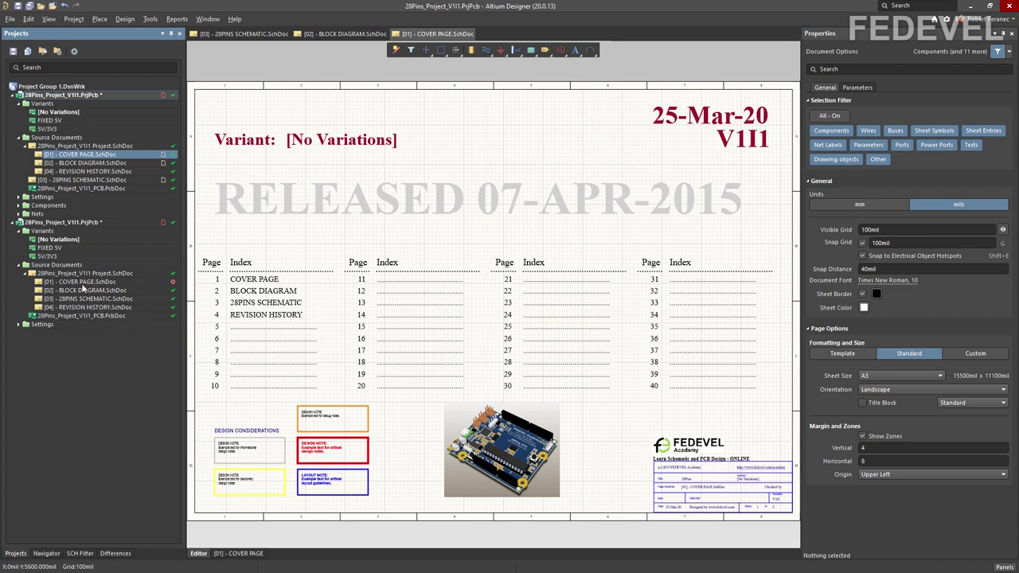
Step: Refresh the second project's version-control status and open its [01] - COVER PAGE.SchDoc
{"action": "right_click", "coordinate": [80, 223]}
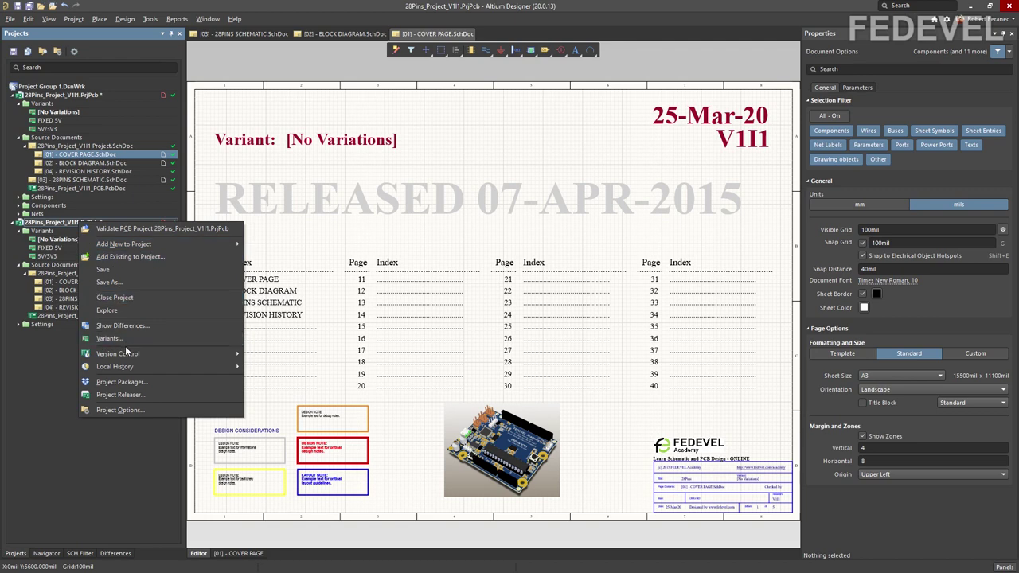
{"action": "mouse_move", "coordinate": [138, 355]}
{"action": "left_click", "coordinate": [279, 355]}
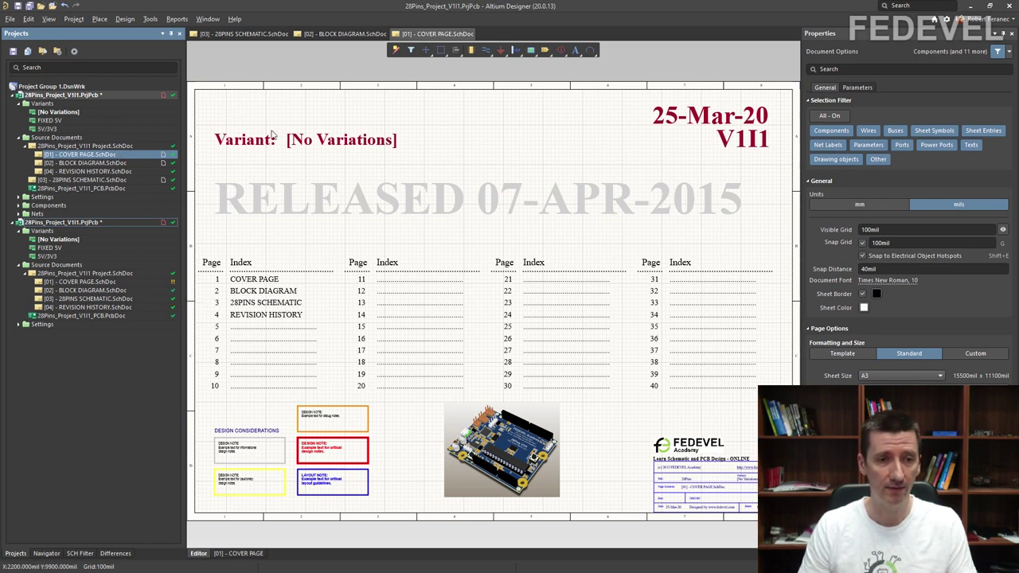
{"action": "double_click", "coordinate": [102, 283]}
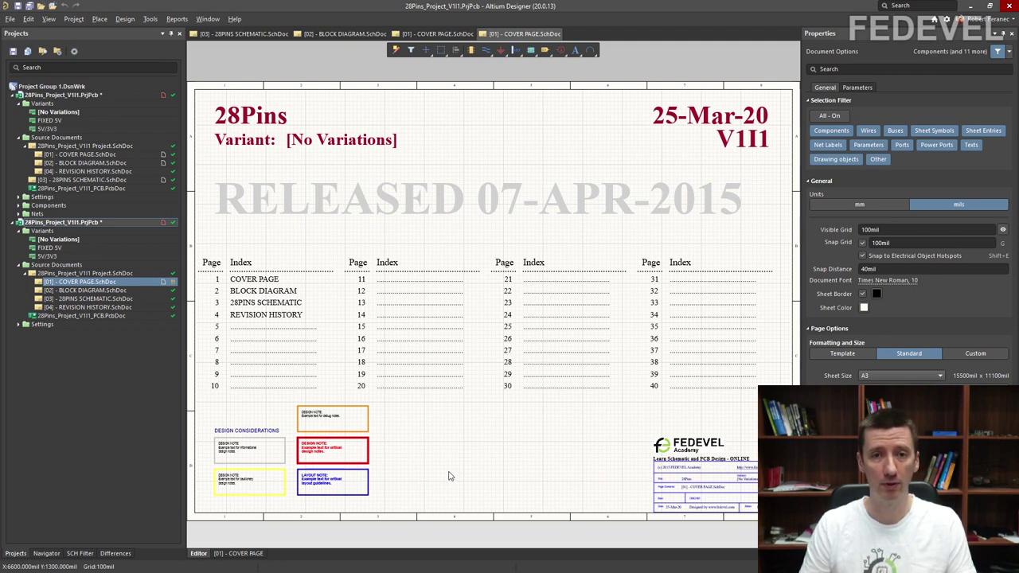
Step: Close the second project's cover page, revert its local modifications, and reopen it
{"action": "right_click", "coordinate": [530, 35]}
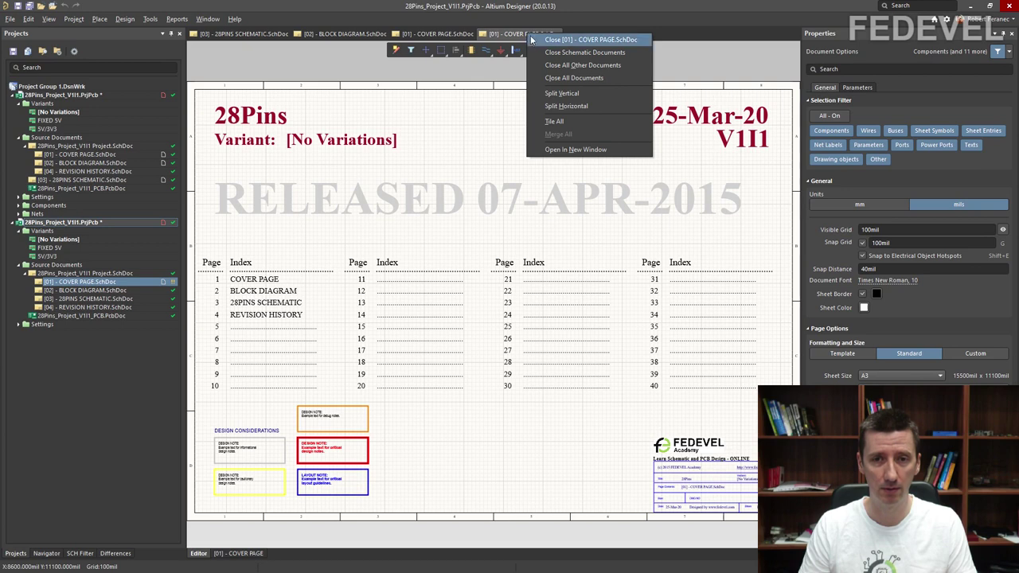
{"action": "left_click", "coordinate": [532, 39]}
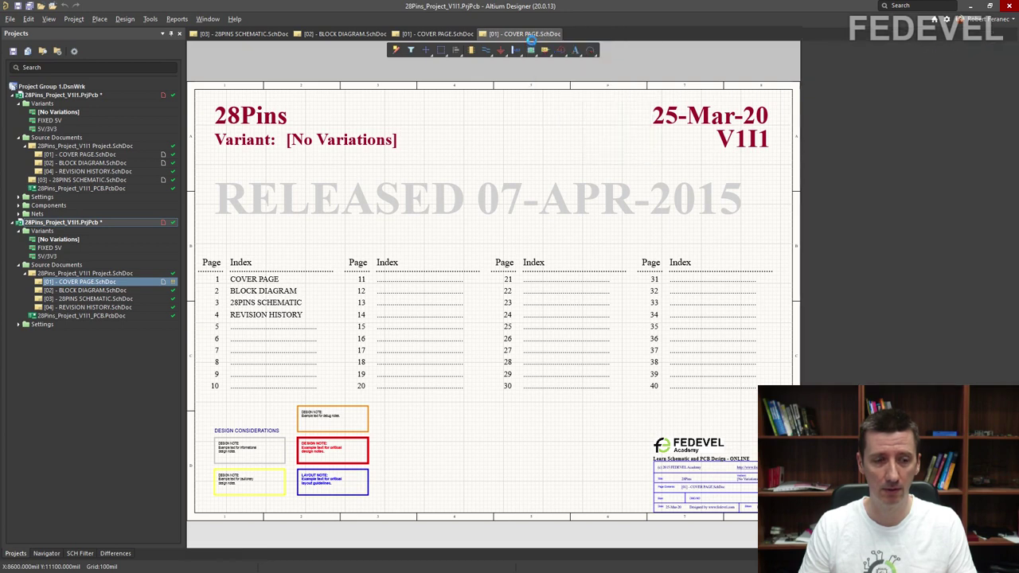
{"action": "right_click", "coordinate": [82, 285]}
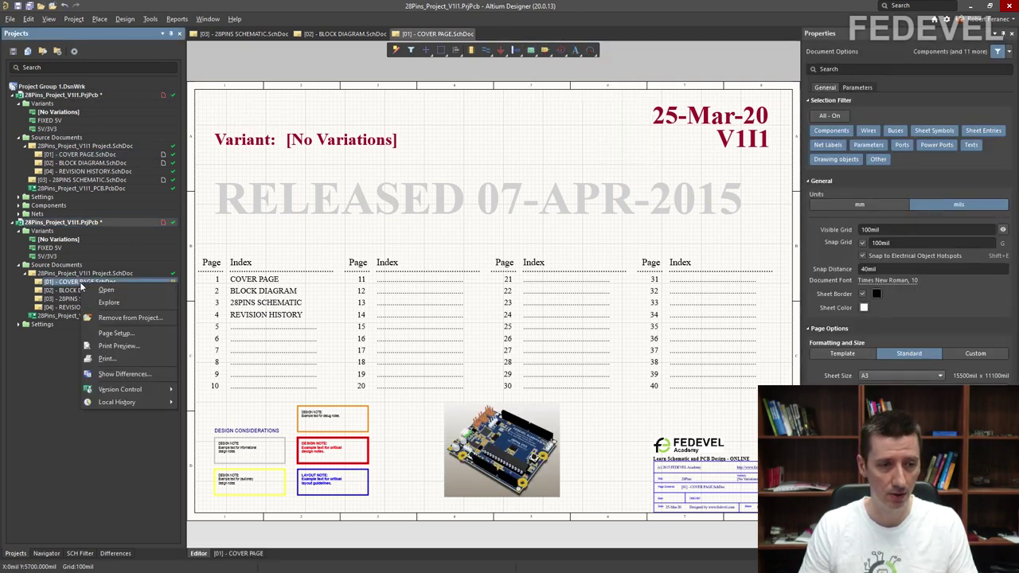
{"action": "mouse_move", "coordinate": [125, 390]}
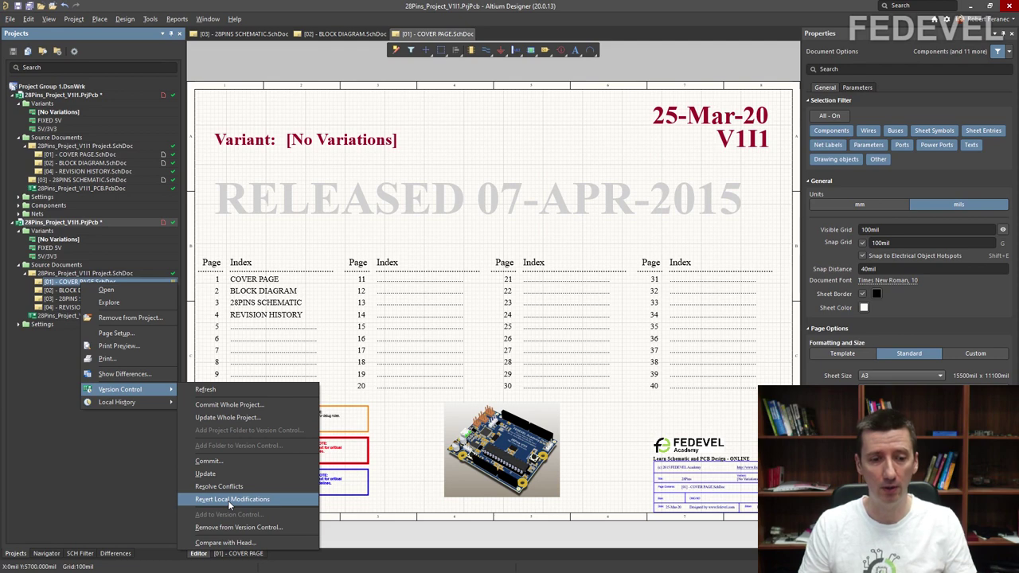
{"action": "left_click", "coordinate": [247, 500]}
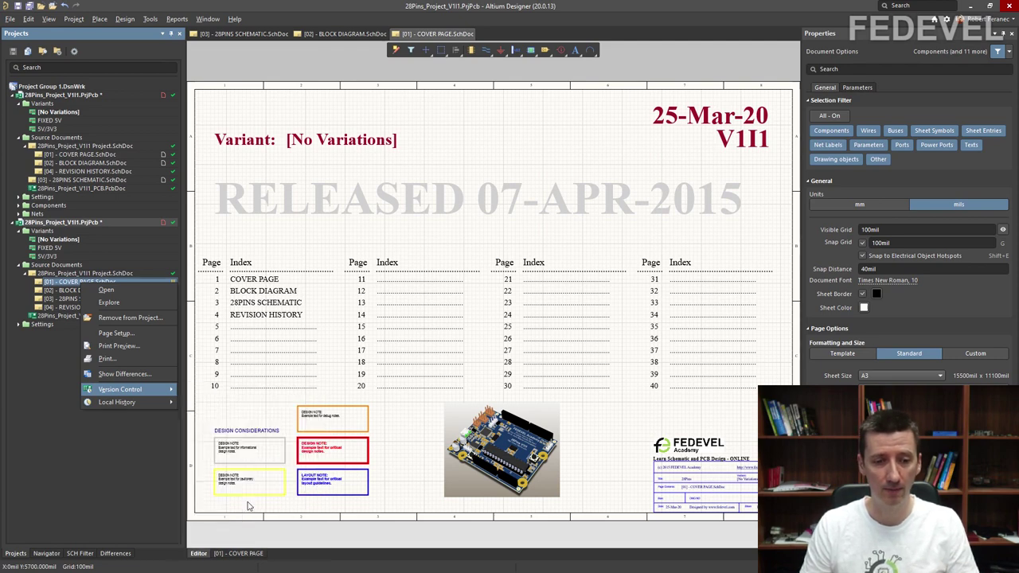
{"action": "left_click", "coordinate": [557, 312]}
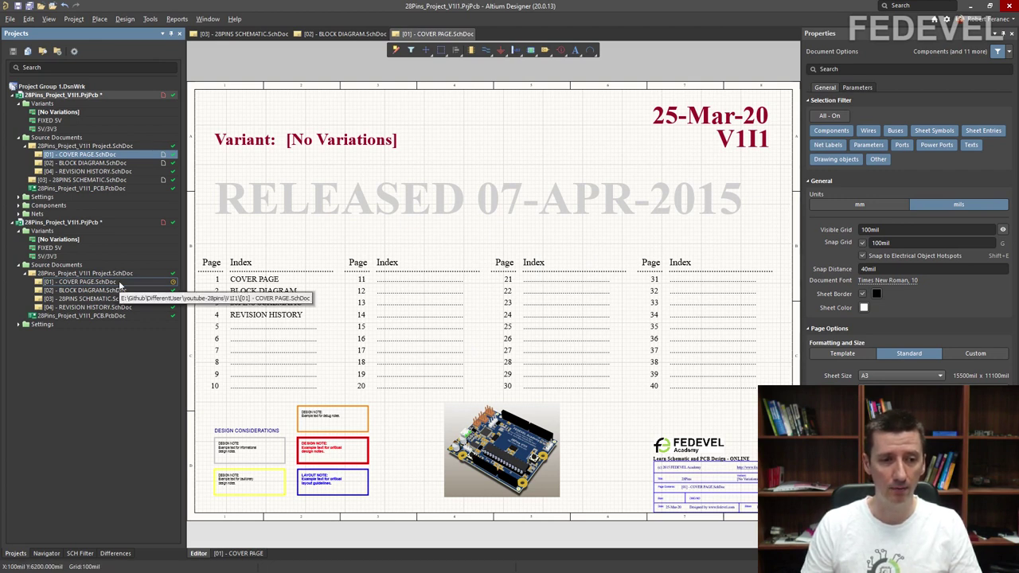
{"action": "double_click", "coordinate": [90, 283]}
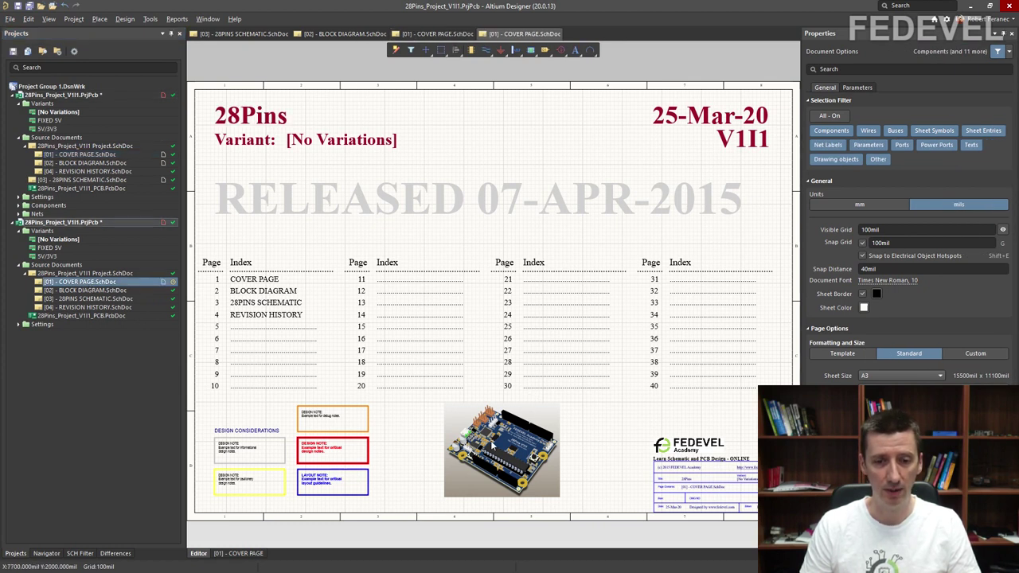
Step: Update the whole second project from Git and reopen its updated cover page
{"action": "right_click", "coordinate": [529, 38]}
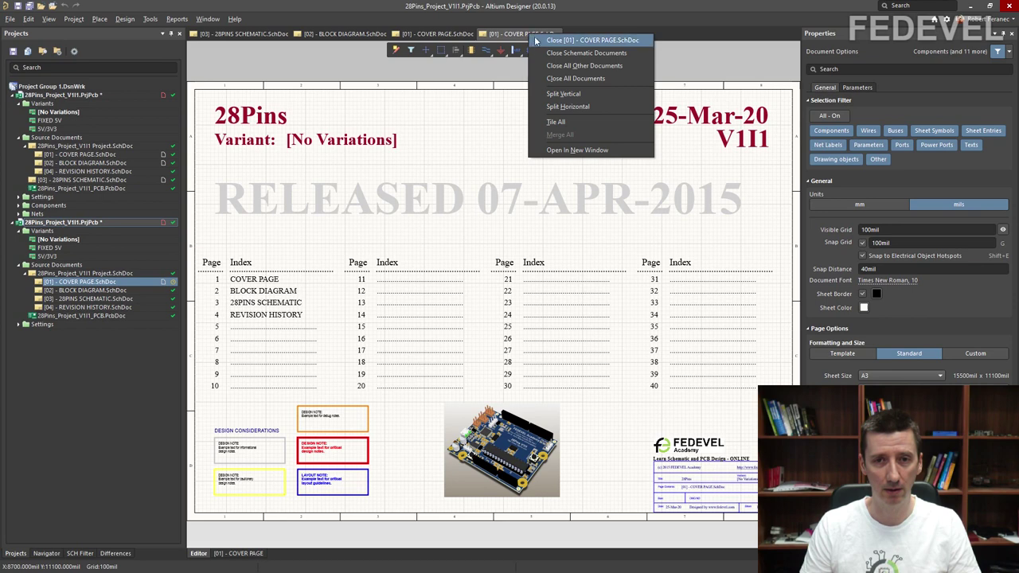
{"action": "key", "text": "Escape"}
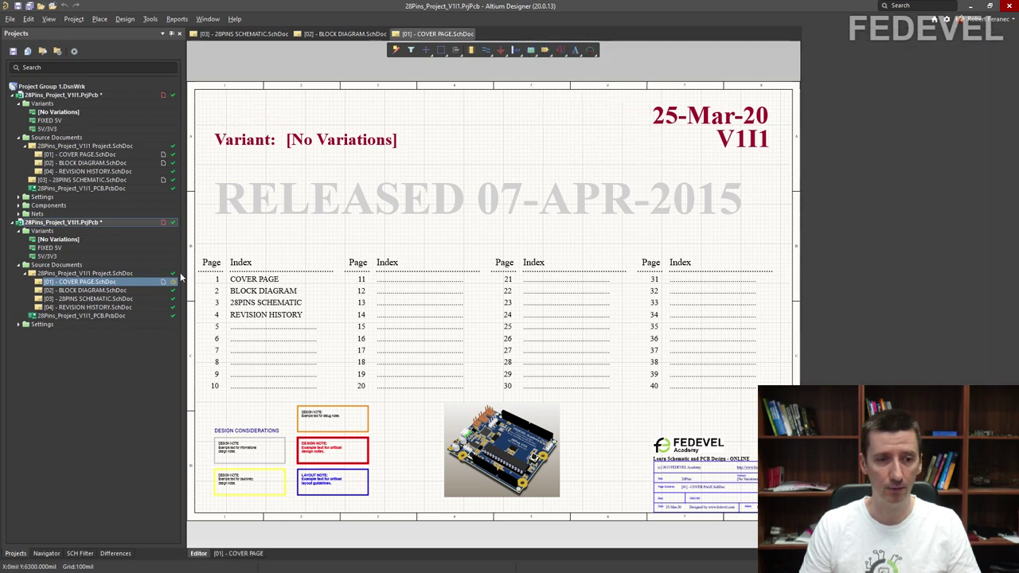
{"action": "left_click", "coordinate": [170, 281]}
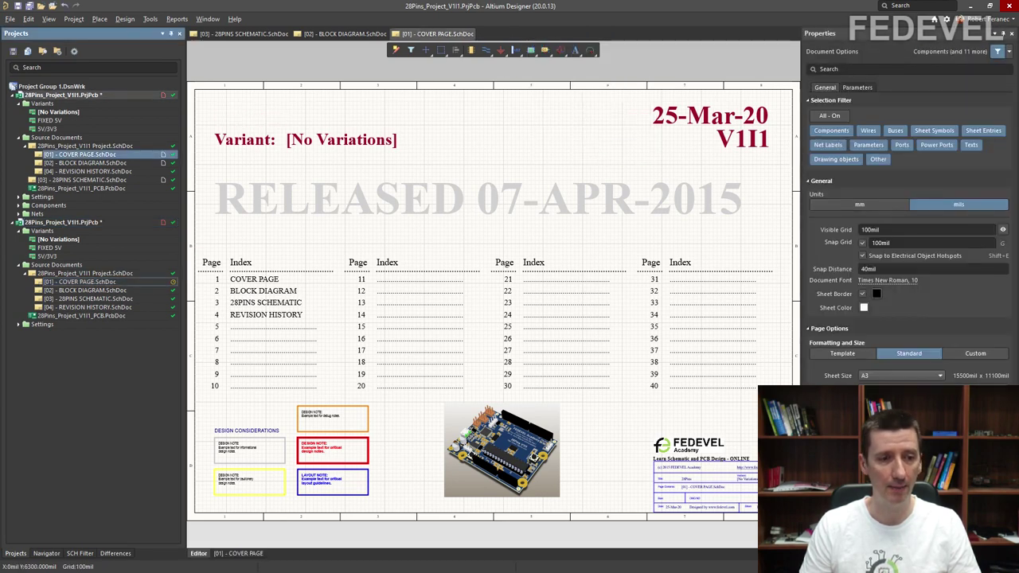
{"action": "right_click", "coordinate": [124, 285]}
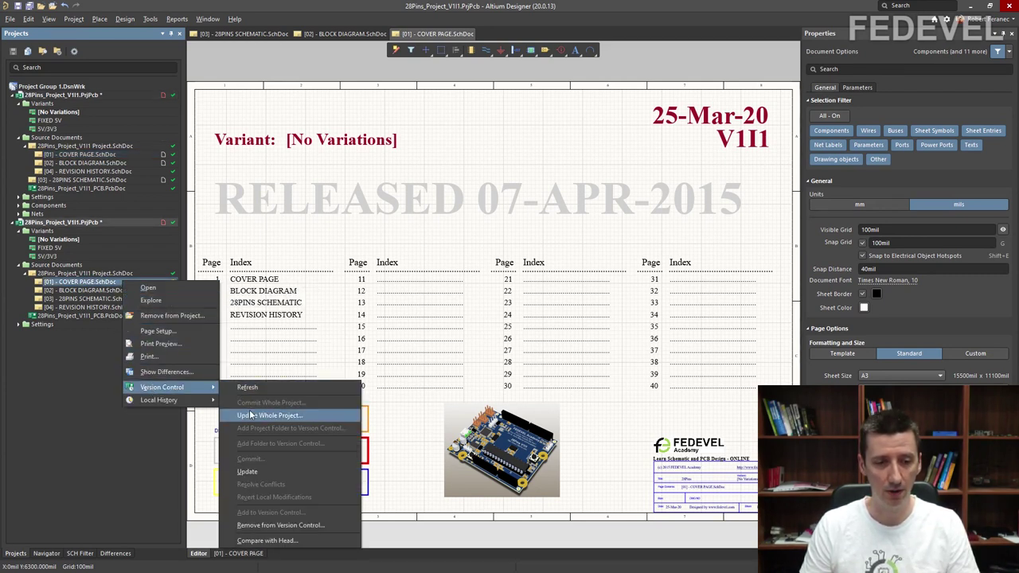
{"action": "left_click", "coordinate": [247, 472]}
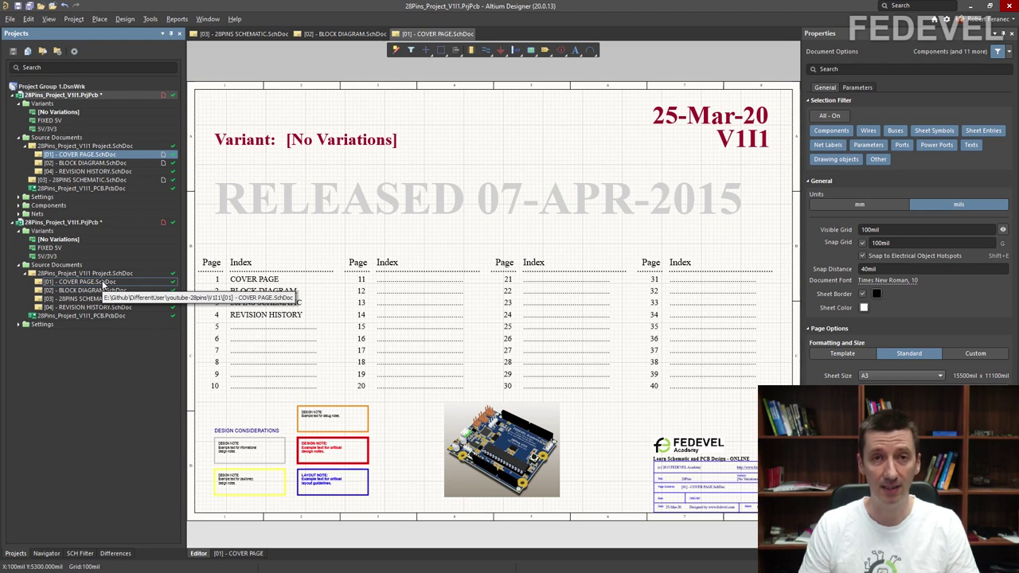
{"action": "double_click", "coordinate": [80, 282]}
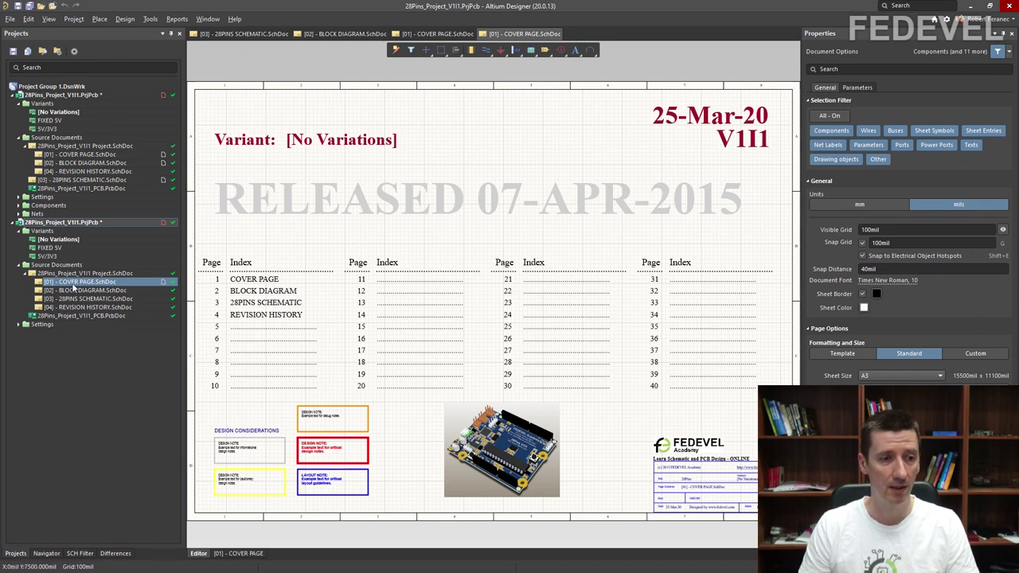
Step: Close the COVER PAGE documents of both projects
{"action": "left_click", "coordinate": [96, 155]}
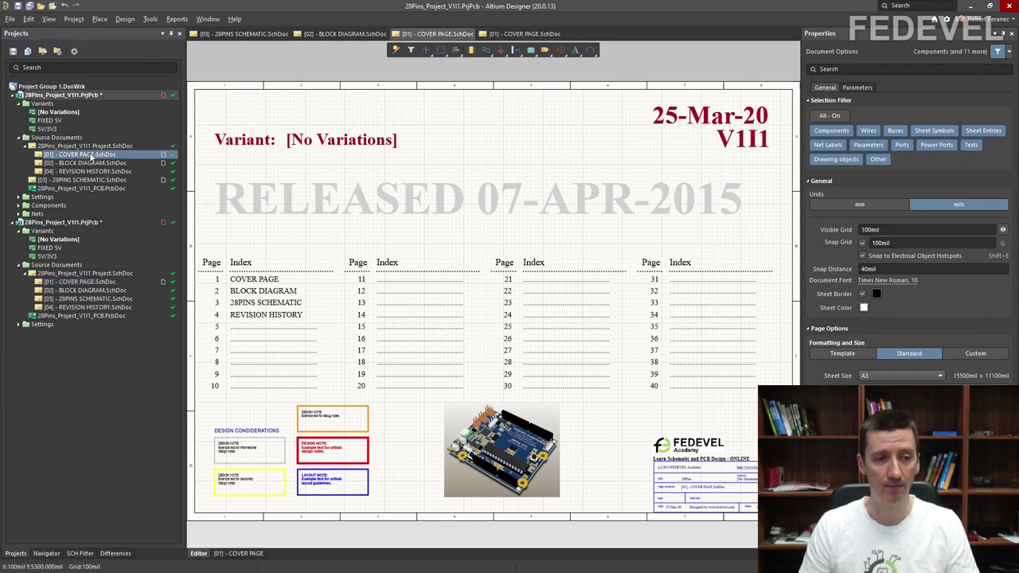
{"action": "left_click", "coordinate": [83, 283]}
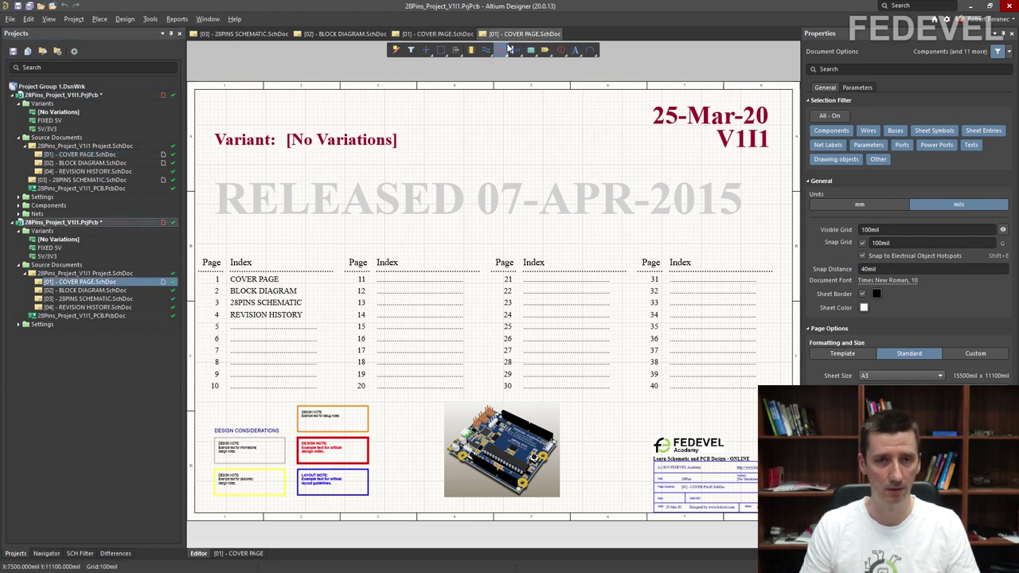
{"action": "right_click", "coordinate": [515, 36]}
{"action": "left_click", "coordinate": [514, 36]}
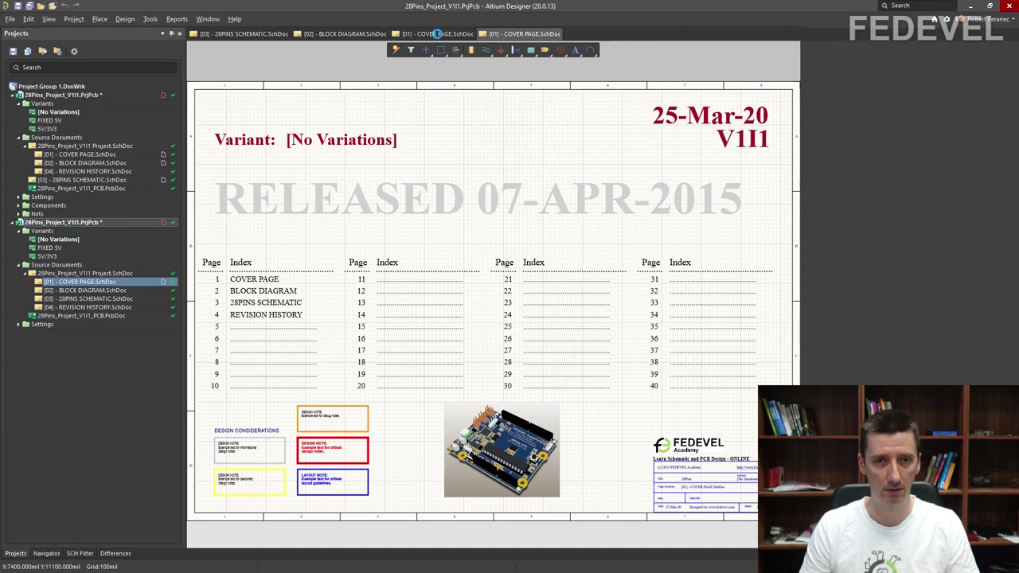
{"action": "left_click", "coordinate": [437, 34]}
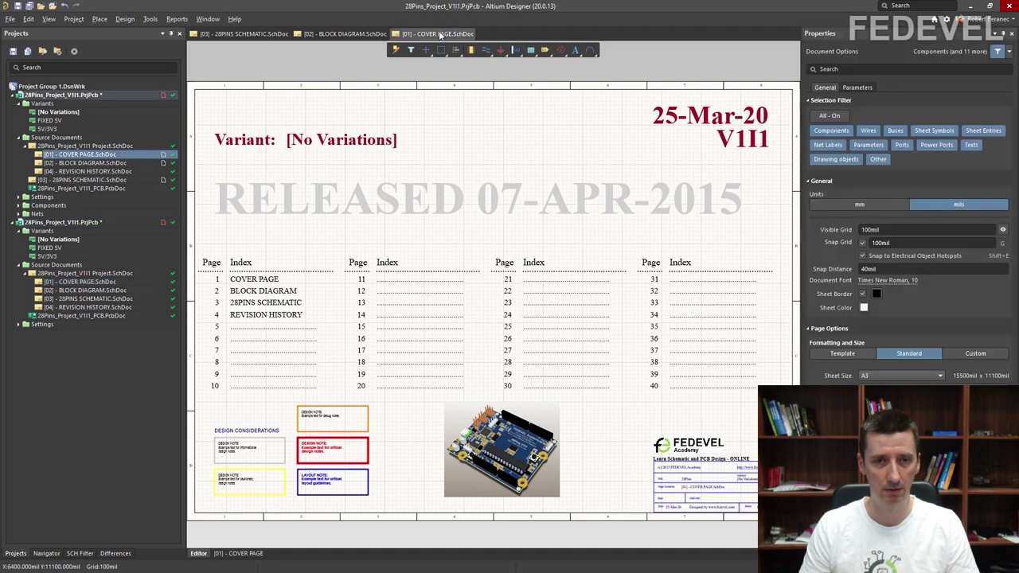
{"action": "right_click", "coordinate": [441, 33]}
{"action": "left_click", "coordinate": [450, 38]}
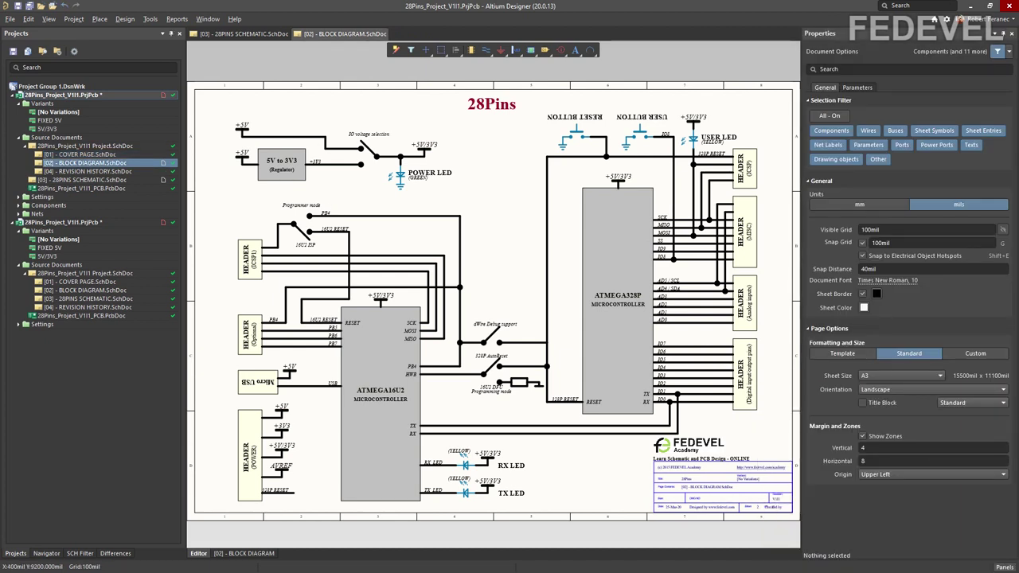
{"action": "left_click", "coordinate": [102, 308]}
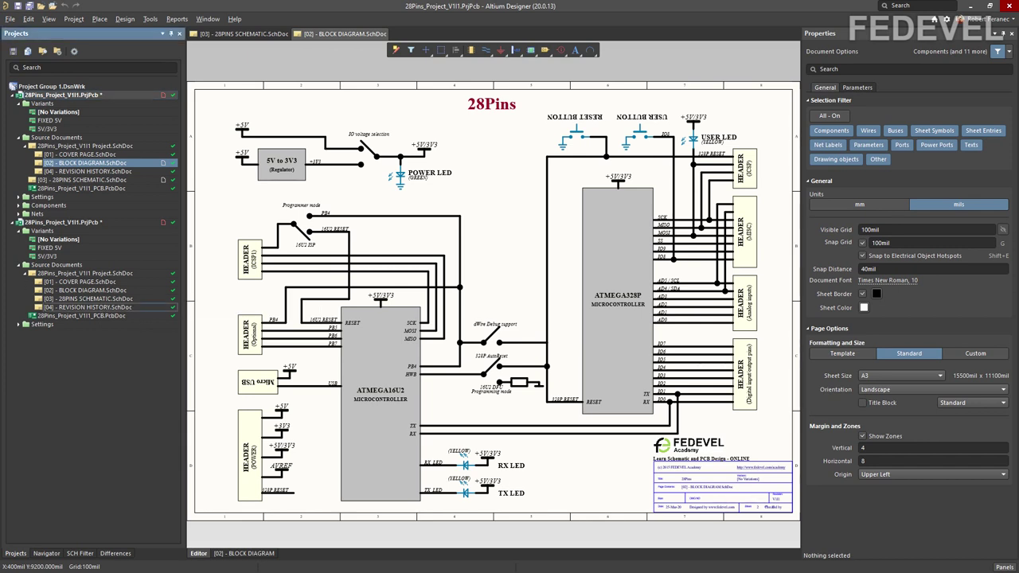
Step: Delete the REVISION HISTORY title from the second project's revision history sheet and save it
{"action": "double_click", "coordinate": [104, 310]}
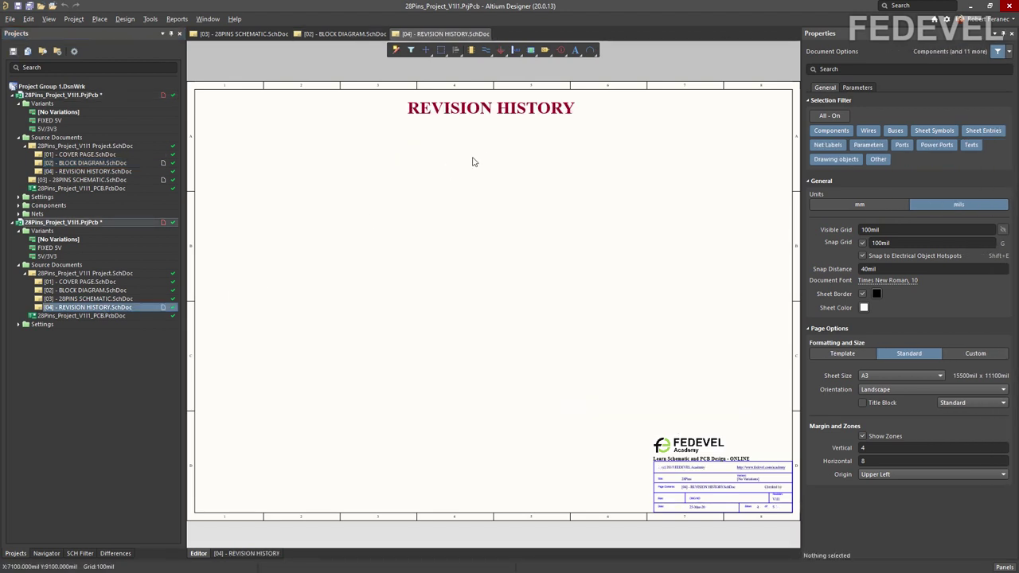
{"action": "left_click", "coordinate": [479, 118]}
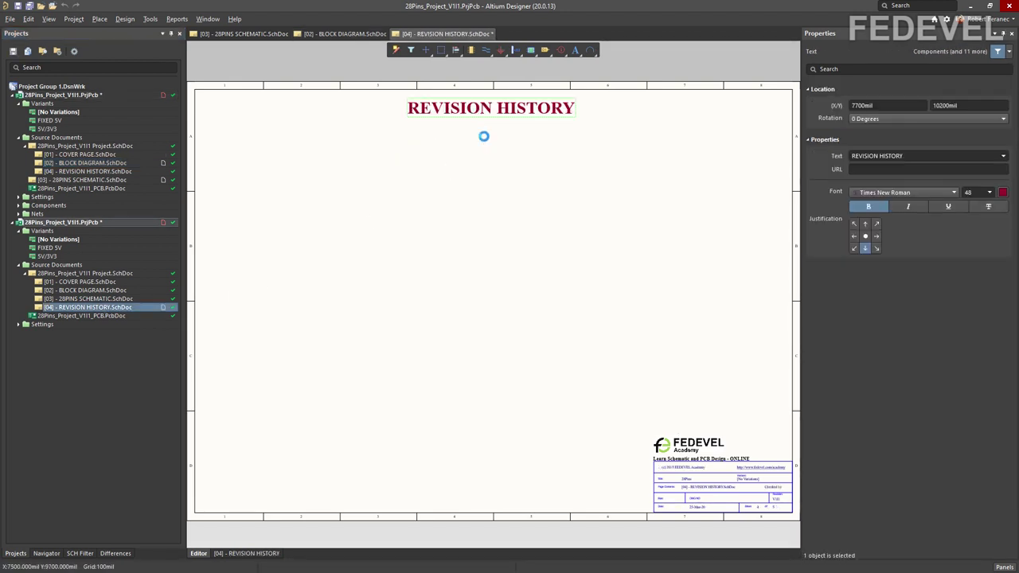
{"action": "key", "text": "Delete"}
{"action": "left_click", "coordinate": [18, 6]}
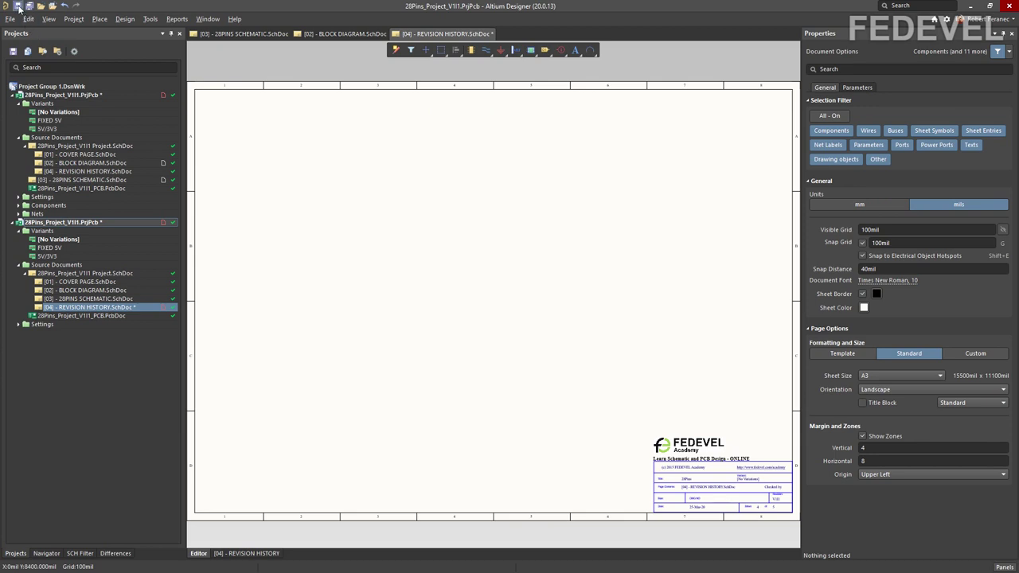
Step: In the first project's revision history sheet, paste a copy of the REVISION HISTORY title below the original
{"action": "double_click", "coordinate": [88, 174]}
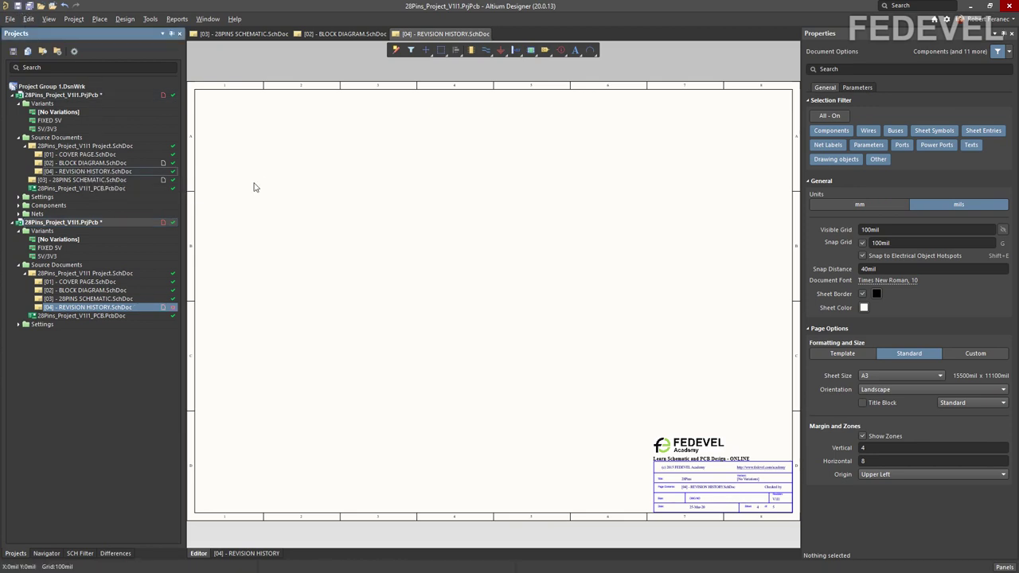
{"action": "left_click", "coordinate": [452, 110]}
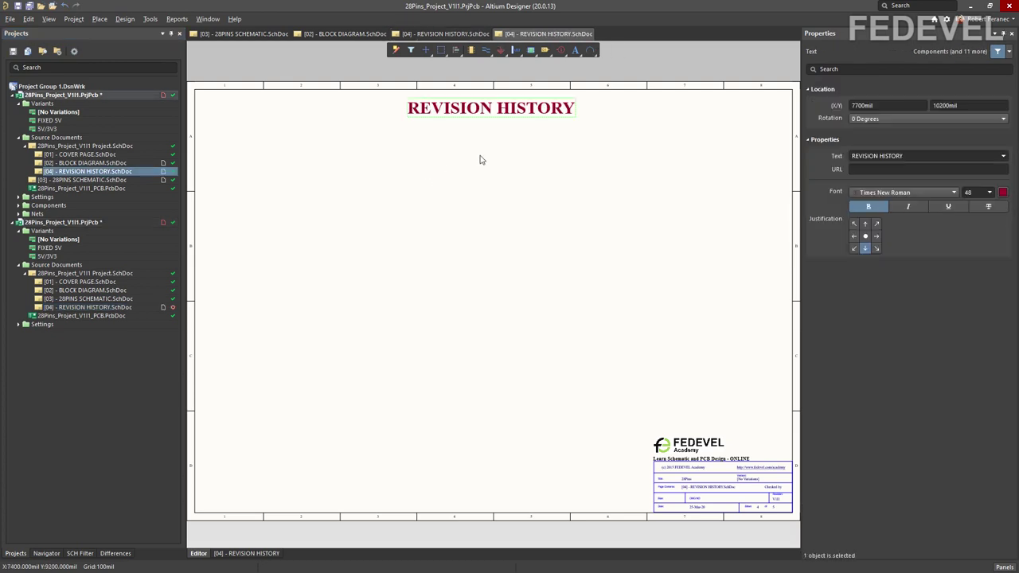
{"action": "key", "text": "ctrl+c"}
{"action": "key", "text": "ctrl+v"}
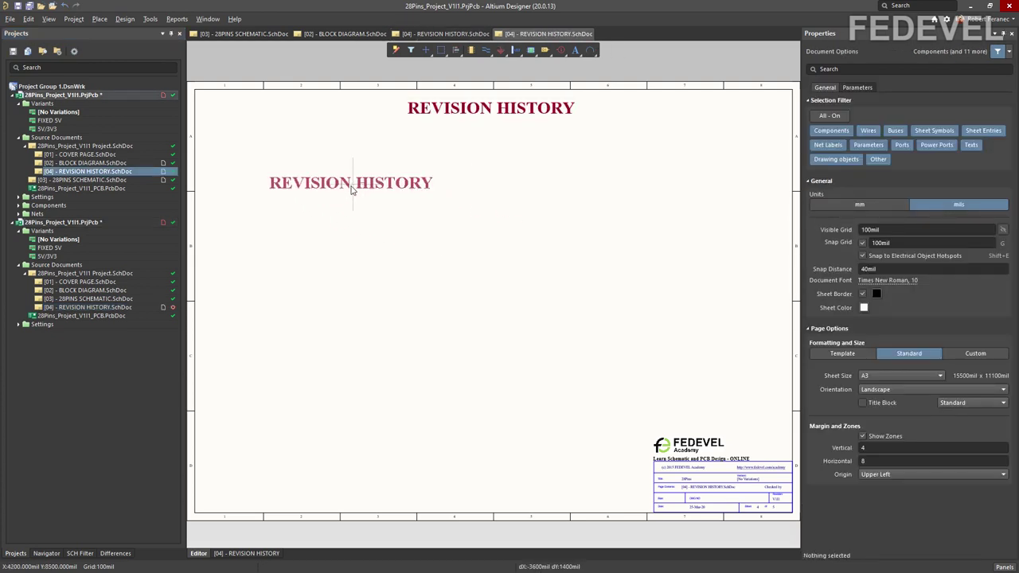
{"action": "left_click", "coordinate": [331, 187]}
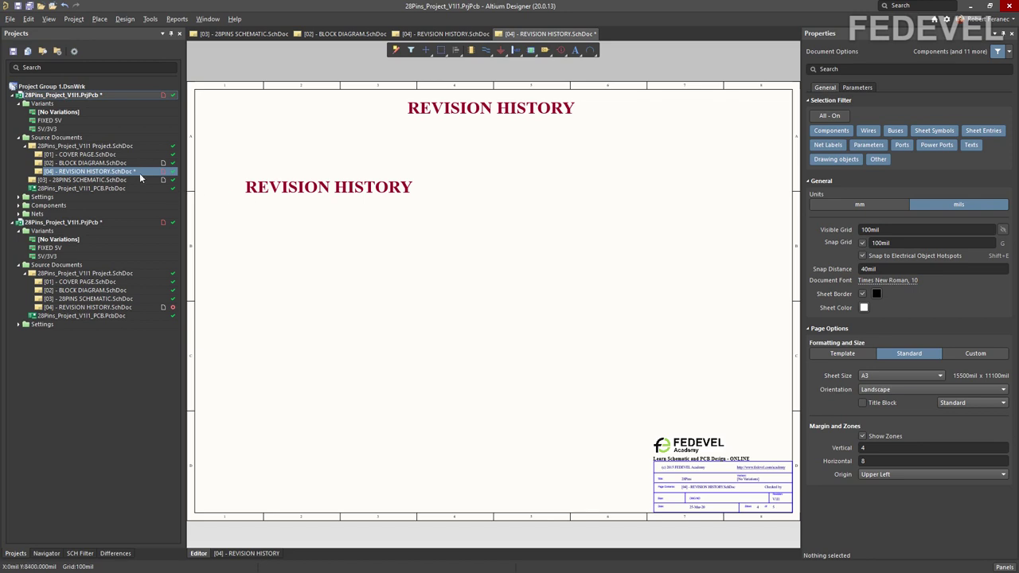
{"action": "right_click", "coordinate": [105, 96]}
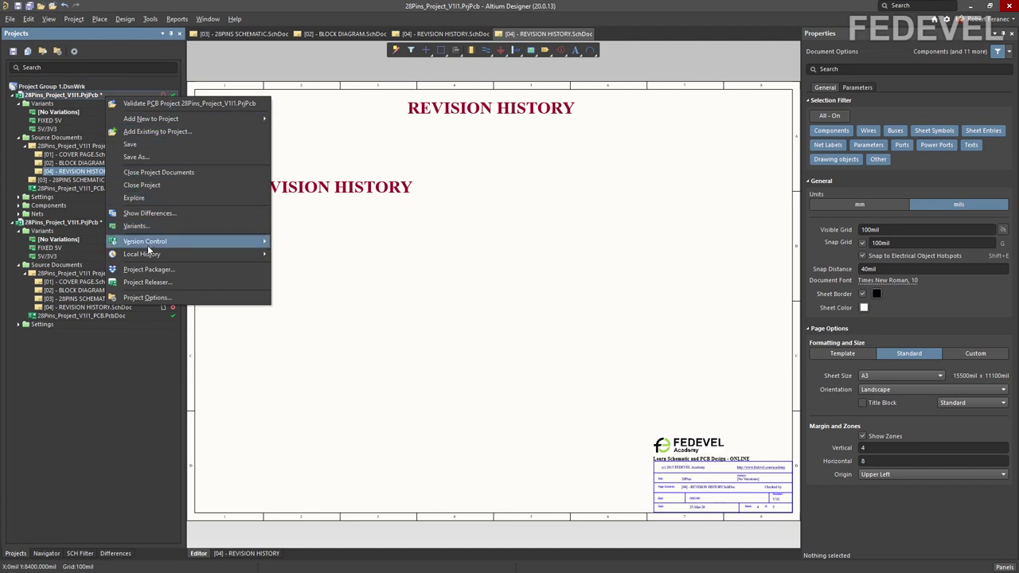
Step: Commit the whole first project with comment 'revision history update' and push it
{"action": "mouse_move", "coordinate": [148, 246]}
{"action": "left_click", "coordinate": [337, 257]}
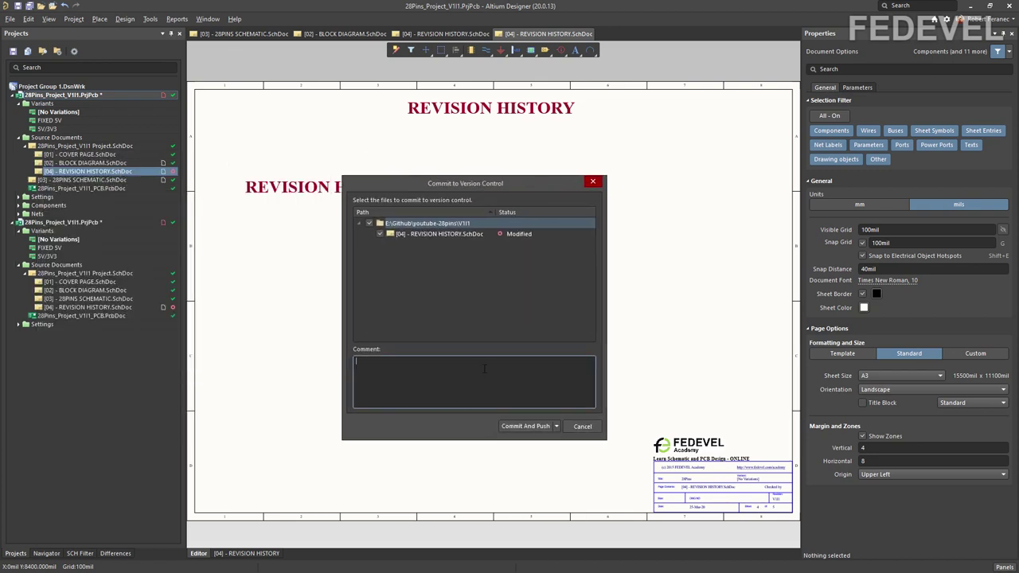
{"action": "type", "text": "revsio"}
{"action": "type", "text": "update"}
{"action": "left_click", "coordinate": [532, 425]}
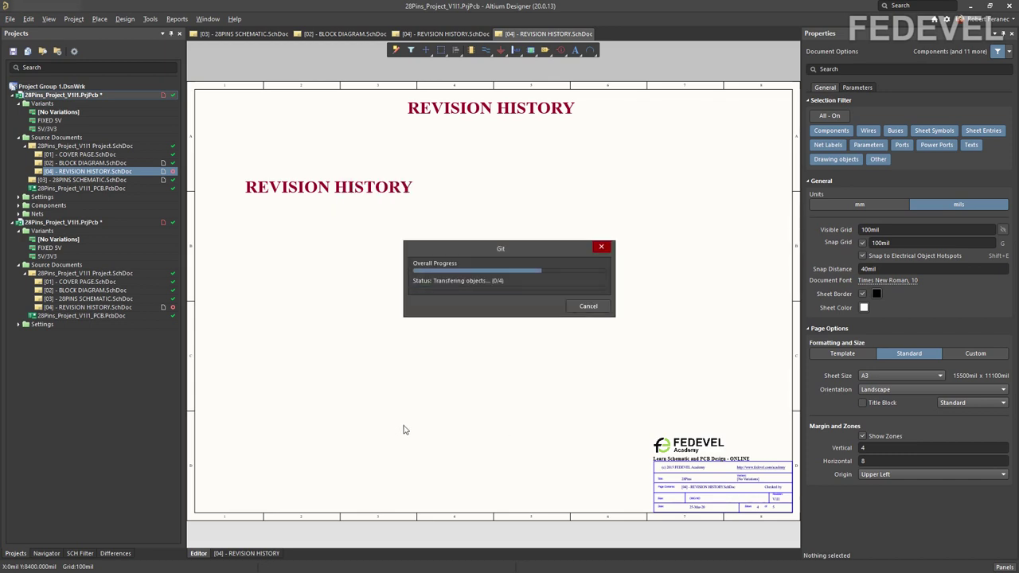
Step: Refresh the second project's version-control status
{"action": "right_click", "coordinate": [83, 224]}
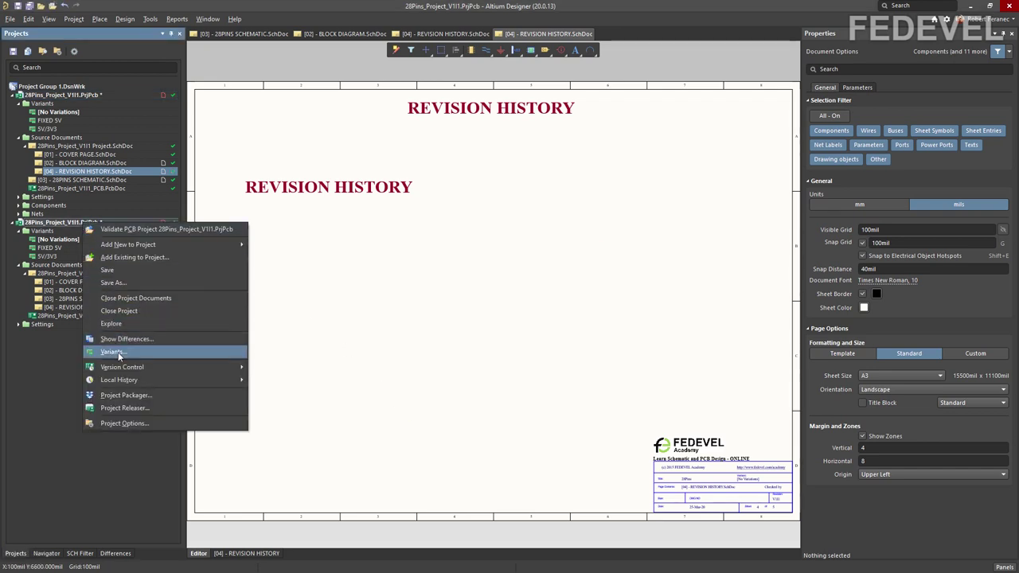
{"action": "mouse_move", "coordinate": [122, 367]}
{"action": "left_click", "coordinate": [269, 368]}
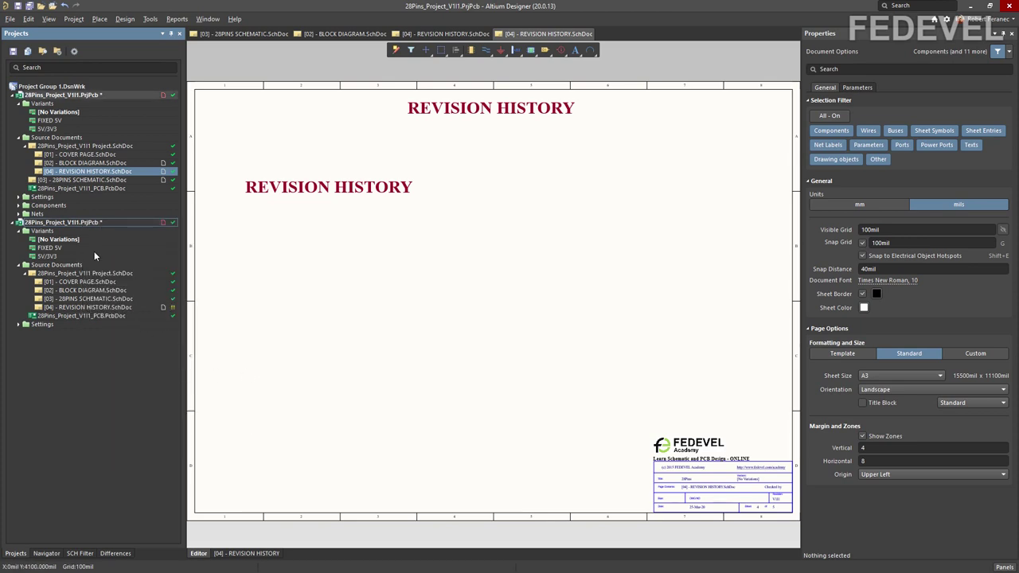
Step: Open the second project's revision history sheet and commit and push with a 'history updated' comment
{"action": "left_click", "coordinate": [111, 308]}
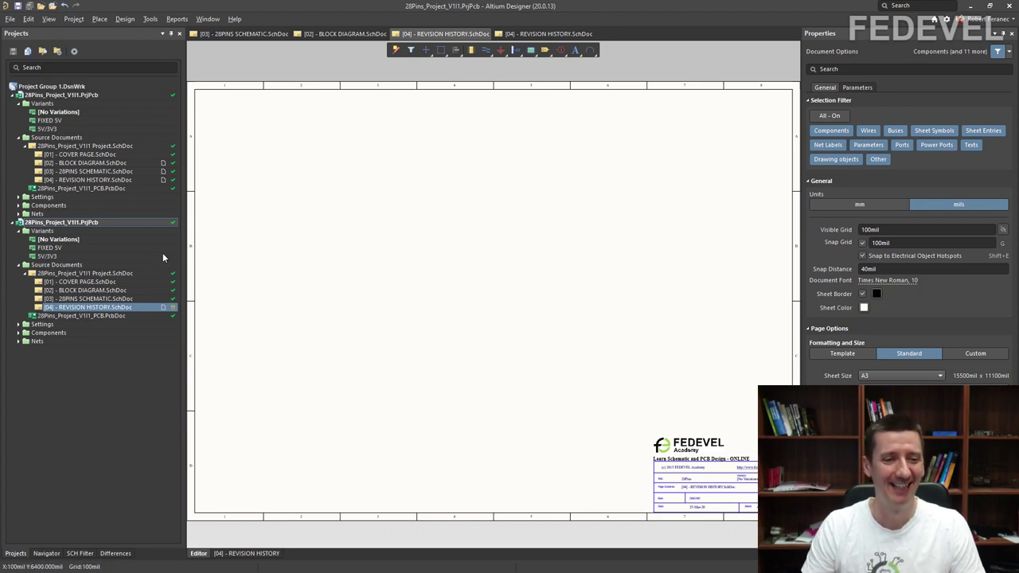
{"action": "right_click", "coordinate": [116, 224]}
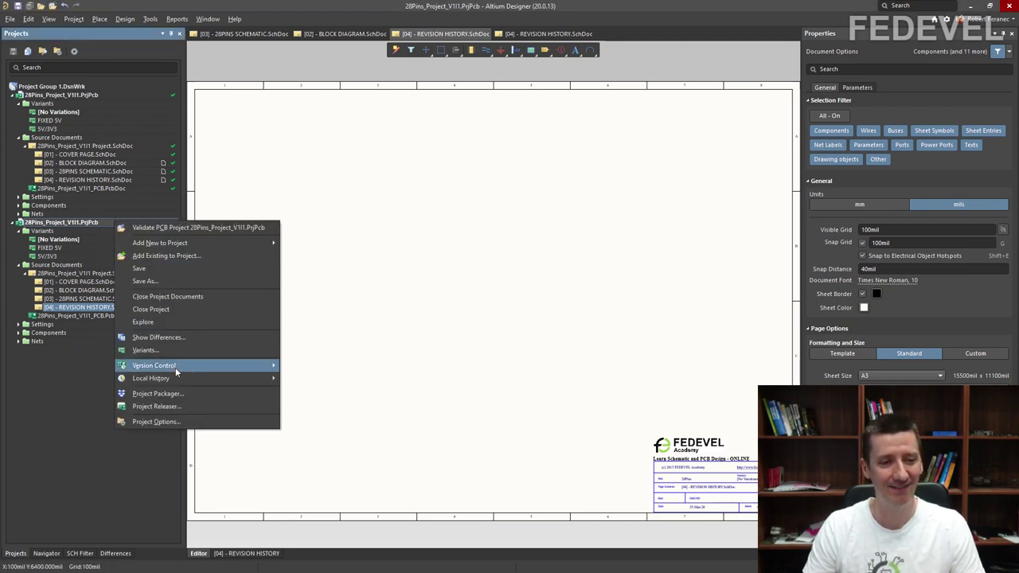
{"action": "mouse_move", "coordinate": [243, 366]}
{"action": "left_click", "coordinate": [451, 373]}
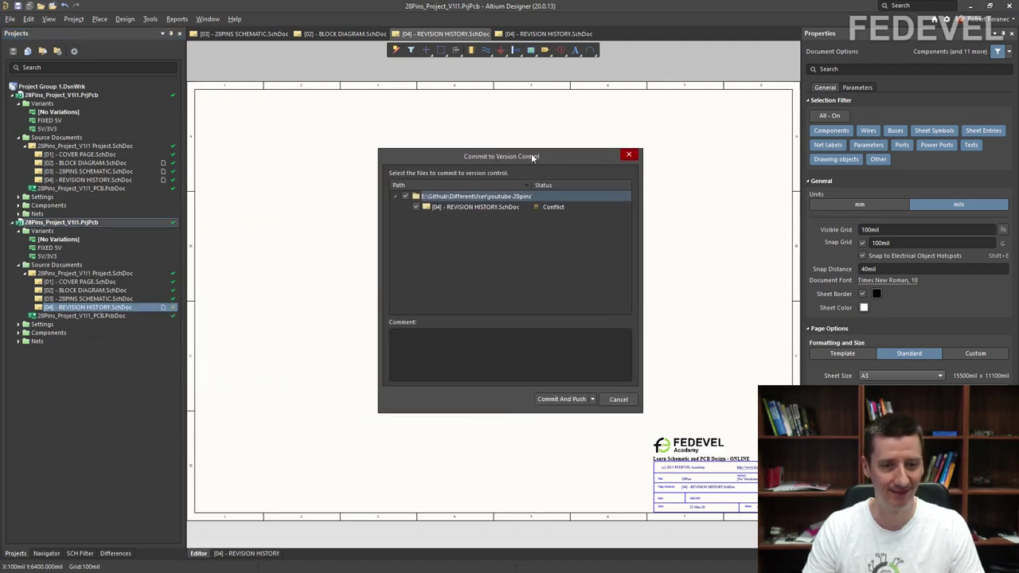
{"action": "left_click", "coordinate": [477, 350]}
{"action": "type", "text": "ist"}
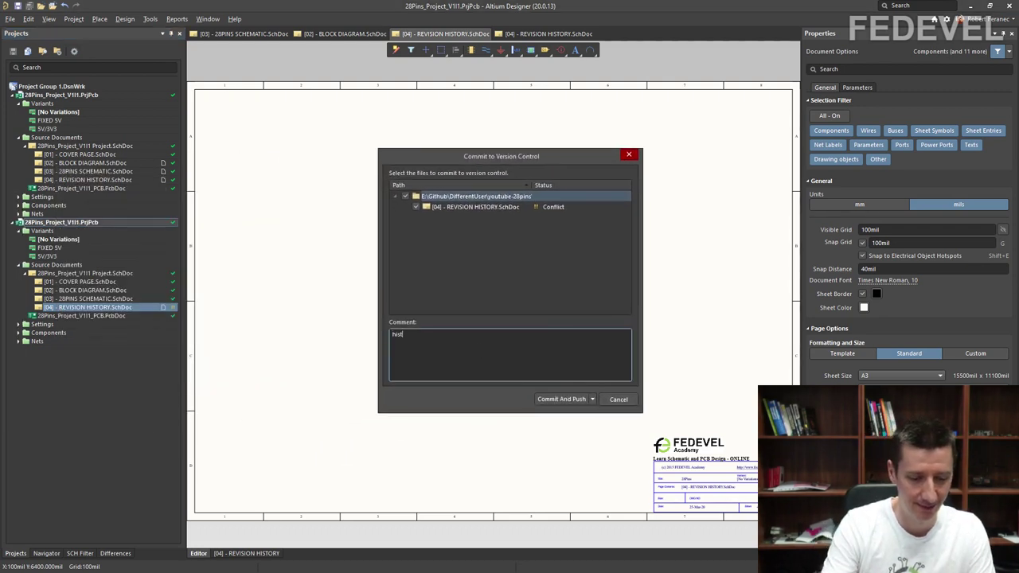
{"action": "type", "text": "ory updated"}
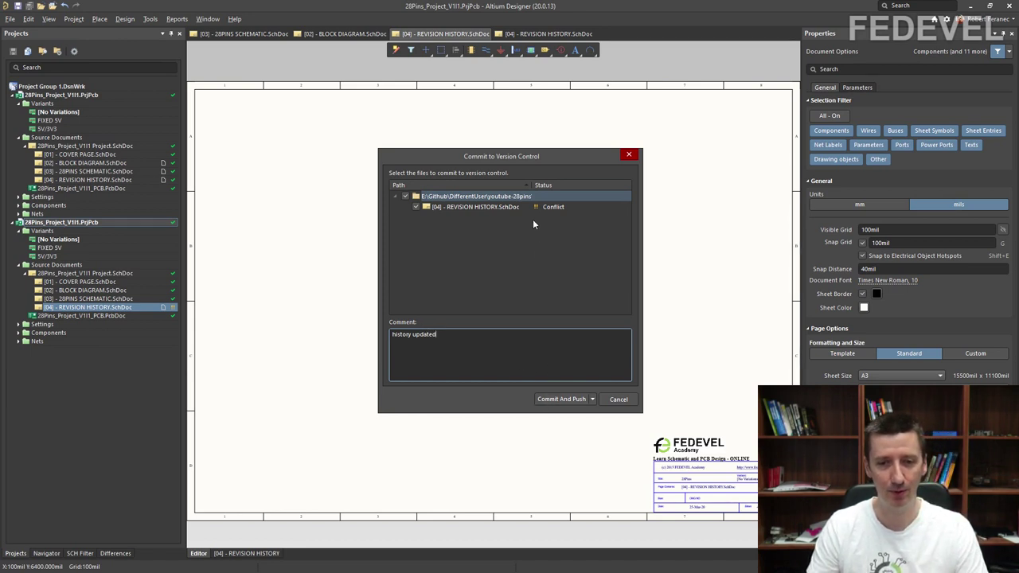
{"action": "left_click", "coordinate": [553, 400]}
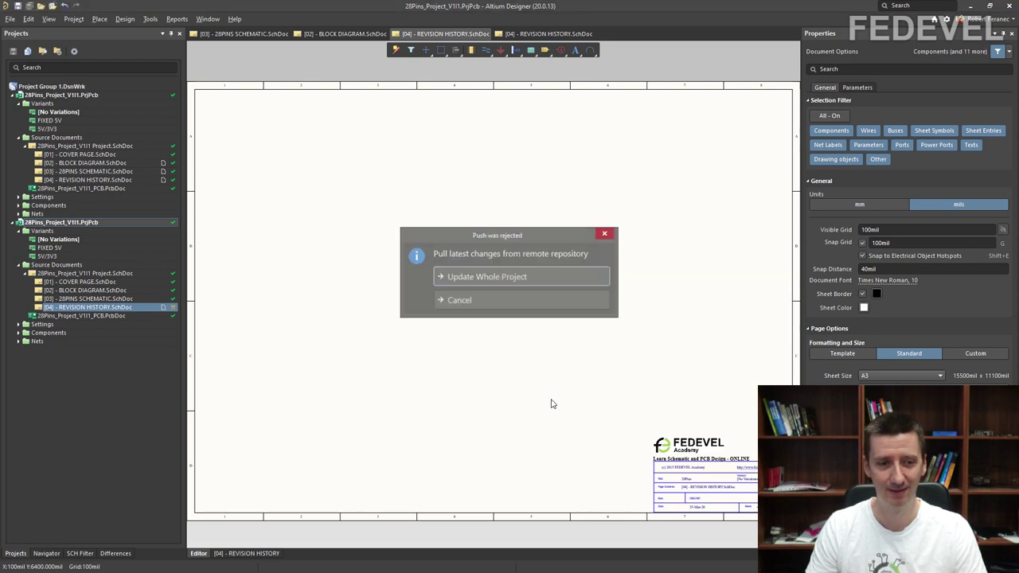
Step: Update the whole project, choose Keep local for the conflicted sheet, and dismiss the Git errors
{"action": "left_click", "coordinate": [514, 277]}
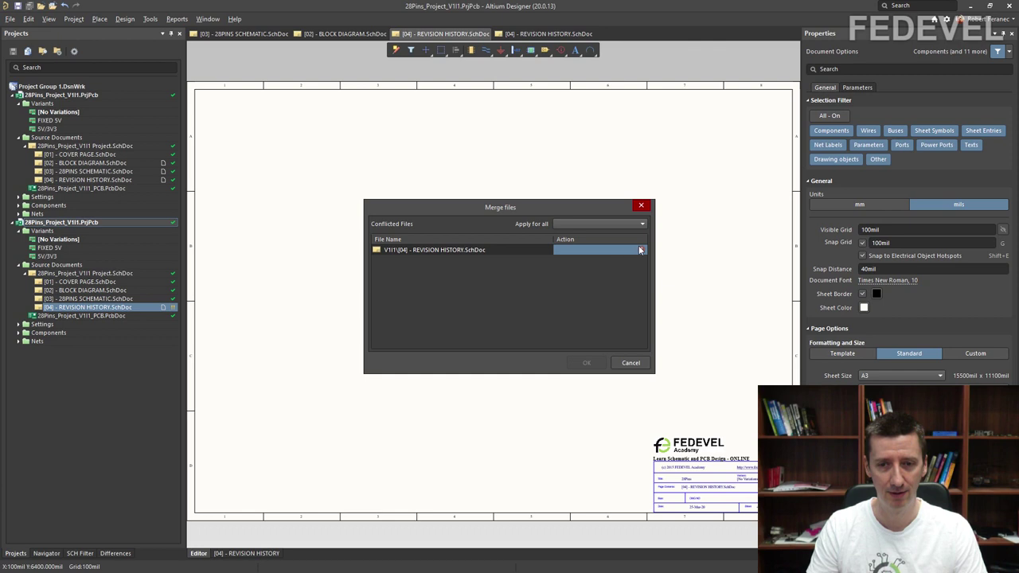
{"action": "left_click", "coordinate": [640, 250]}
{"action": "left_click", "coordinate": [632, 248]}
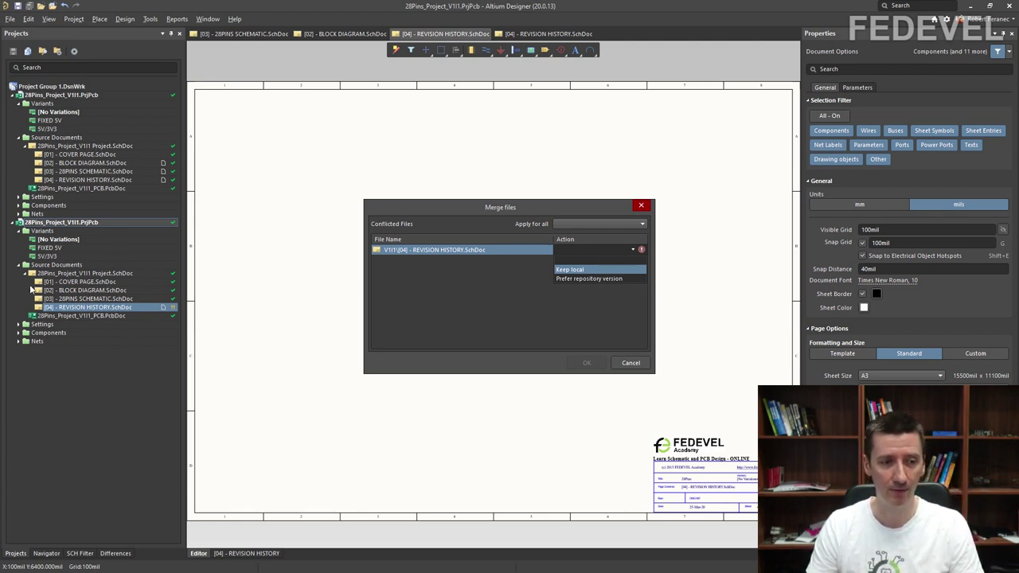
{"action": "left_click", "coordinate": [564, 269]}
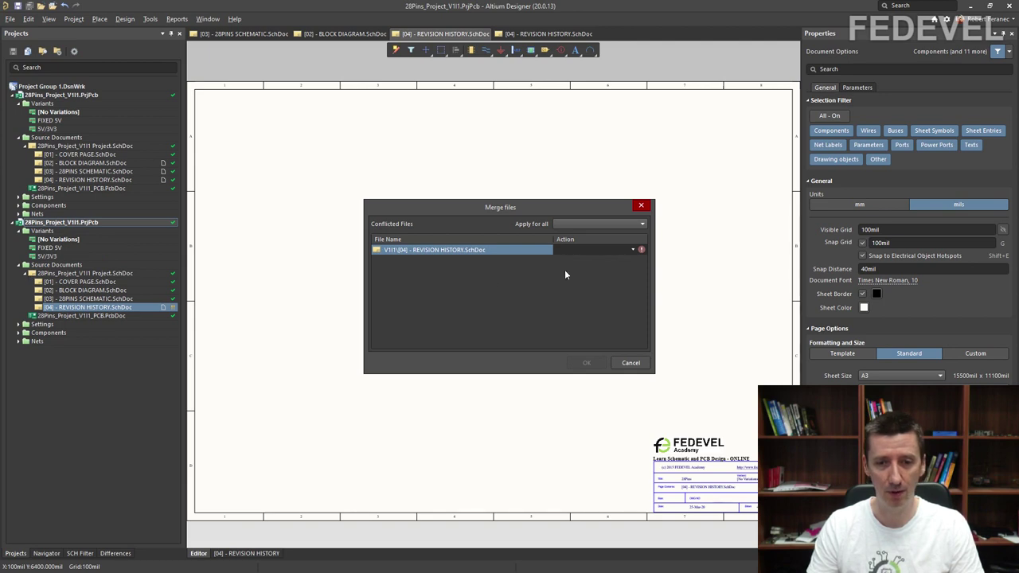
{"action": "left_click", "coordinate": [587, 363]}
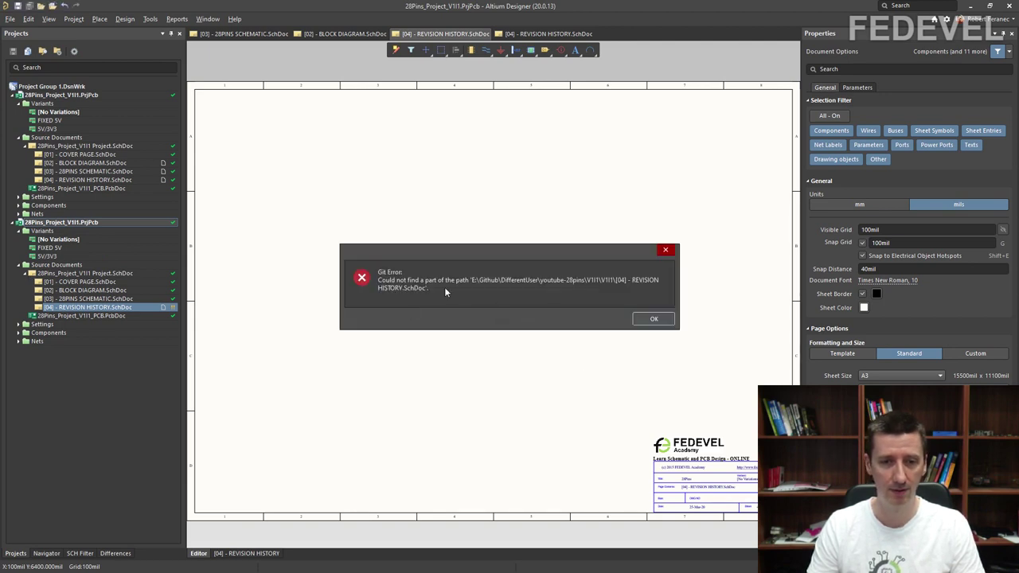
{"action": "left_click", "coordinate": [644, 322]}
{"action": "left_click", "coordinate": [628, 327]}
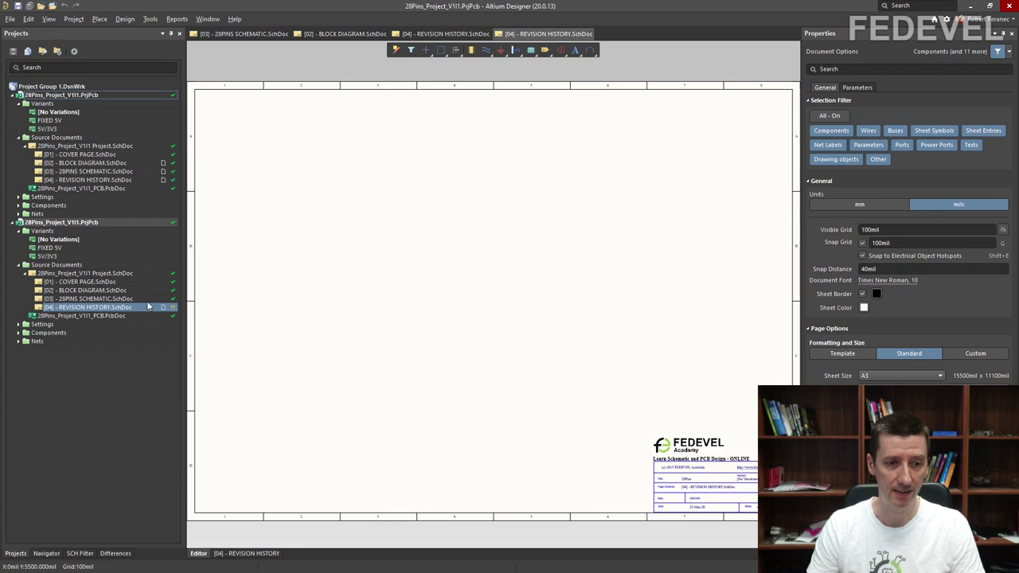
Step: Commit the whole second project with comment 'history update' and push it
{"action": "right_click", "coordinate": [90, 224]}
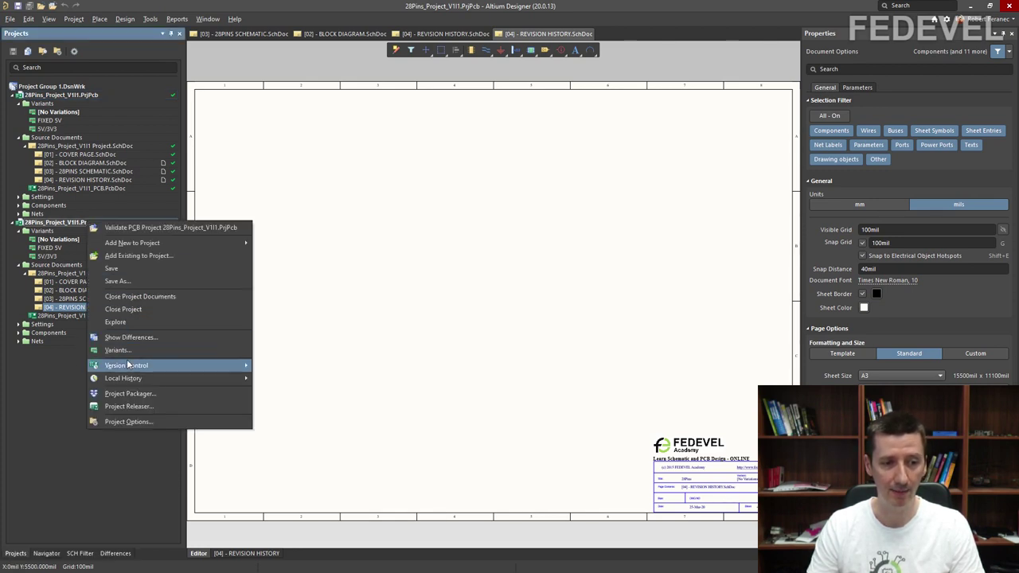
{"action": "mouse_move", "coordinate": [127, 369]}
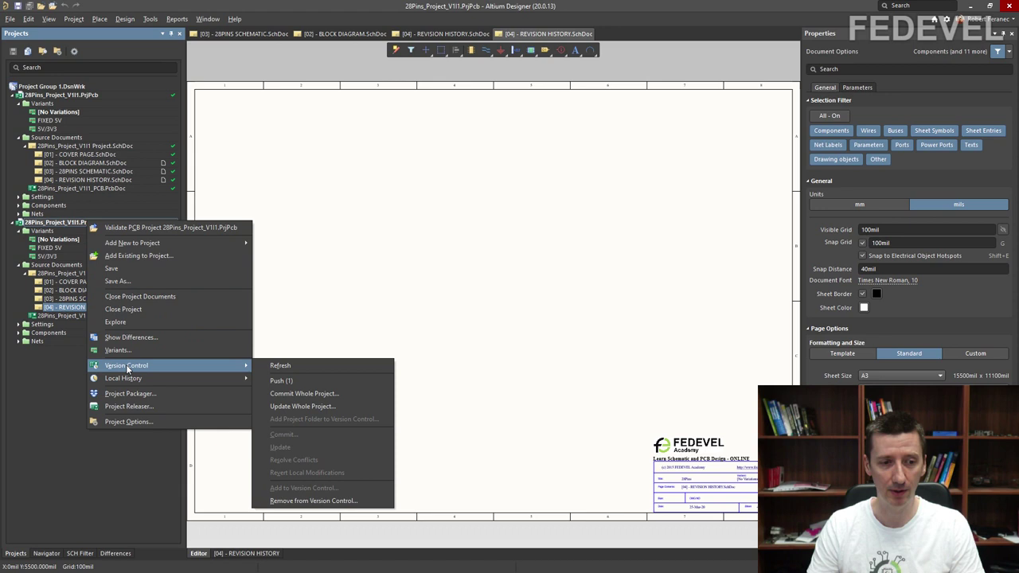
{"action": "left_click", "coordinate": [299, 394]}
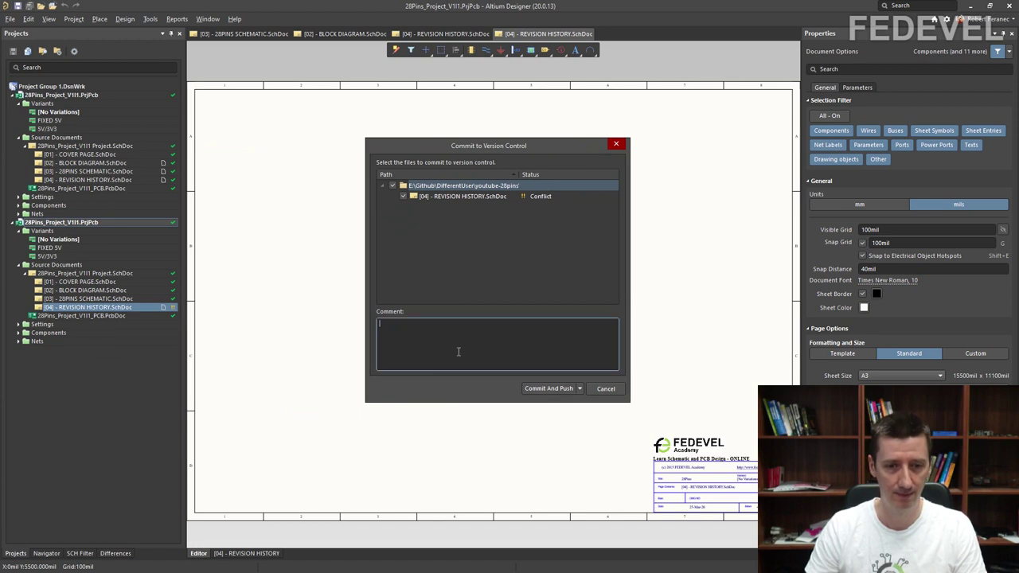
{"action": "type", "text": "history updated"}
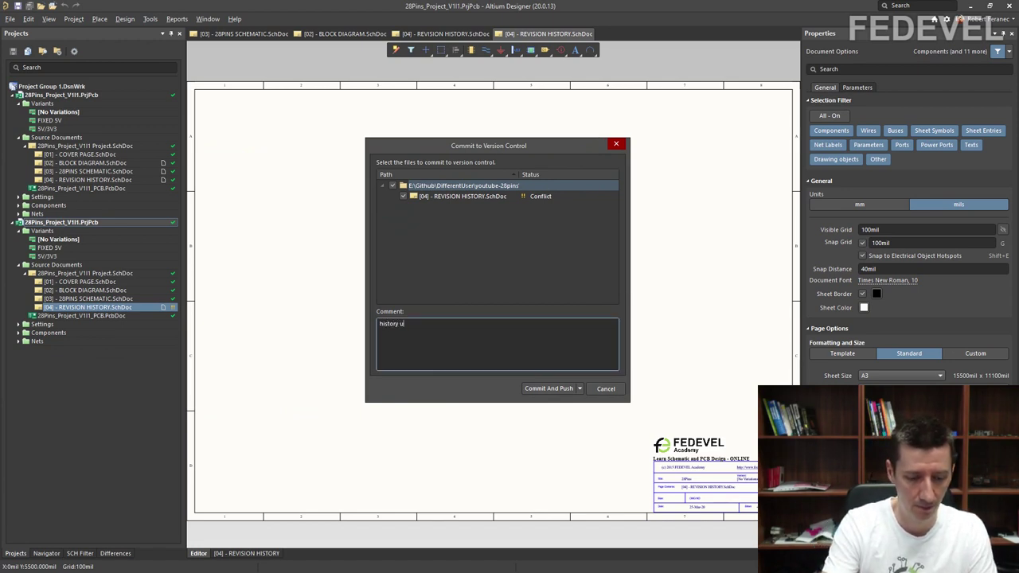
{"action": "left_click", "coordinate": [552, 390]}
Step: Resolve the sheet conflict with a chosen merge action, then reopen the first project's REVISION HISTORY sheet
{"action": "left_click", "coordinate": [489, 287]}
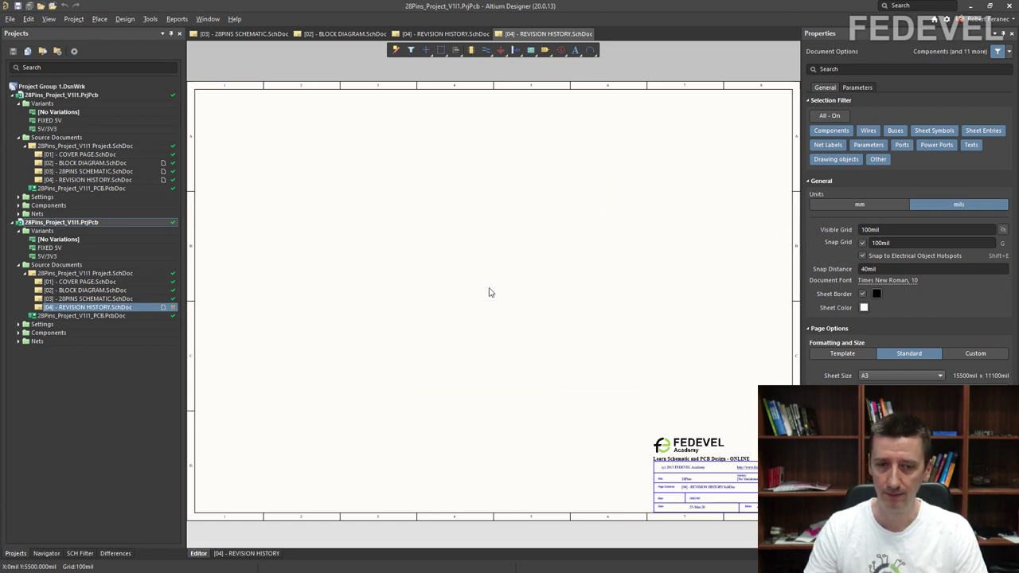
{"action": "left_click", "coordinate": [633, 250]}
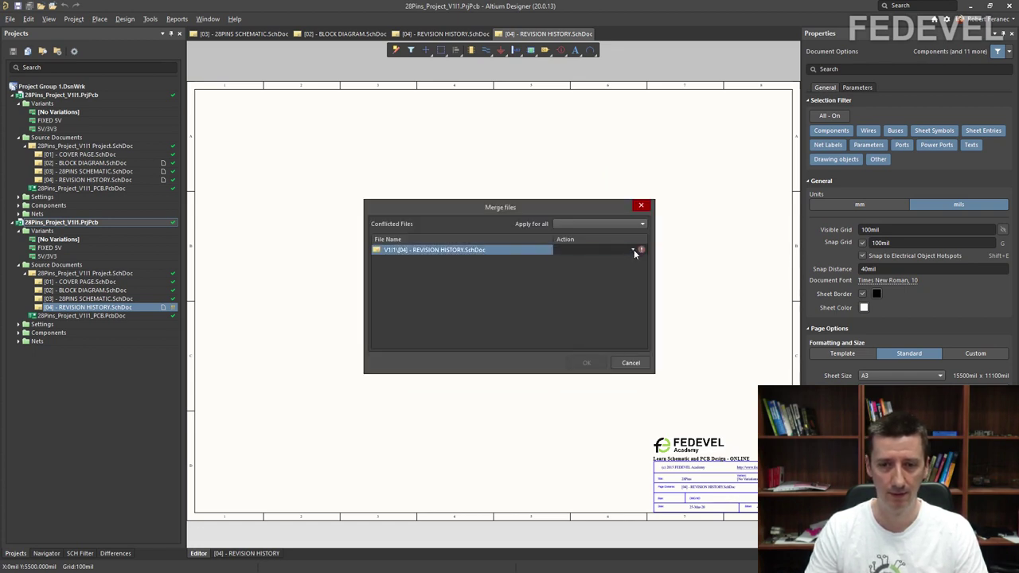
{"action": "left_click", "coordinate": [605, 274]}
{"action": "left_click", "coordinate": [586, 362]}
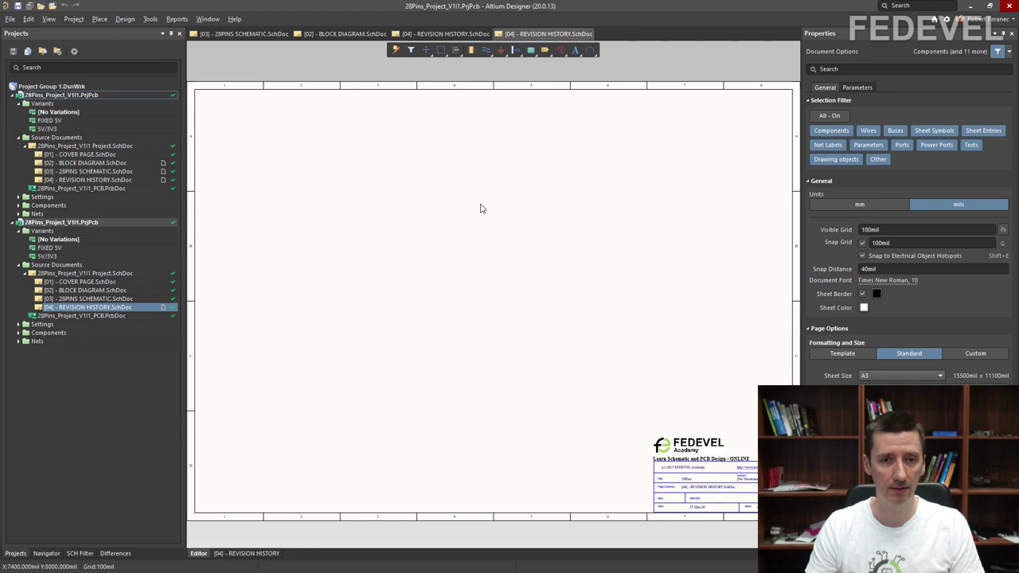
{"action": "double_click", "coordinate": [83, 180]}
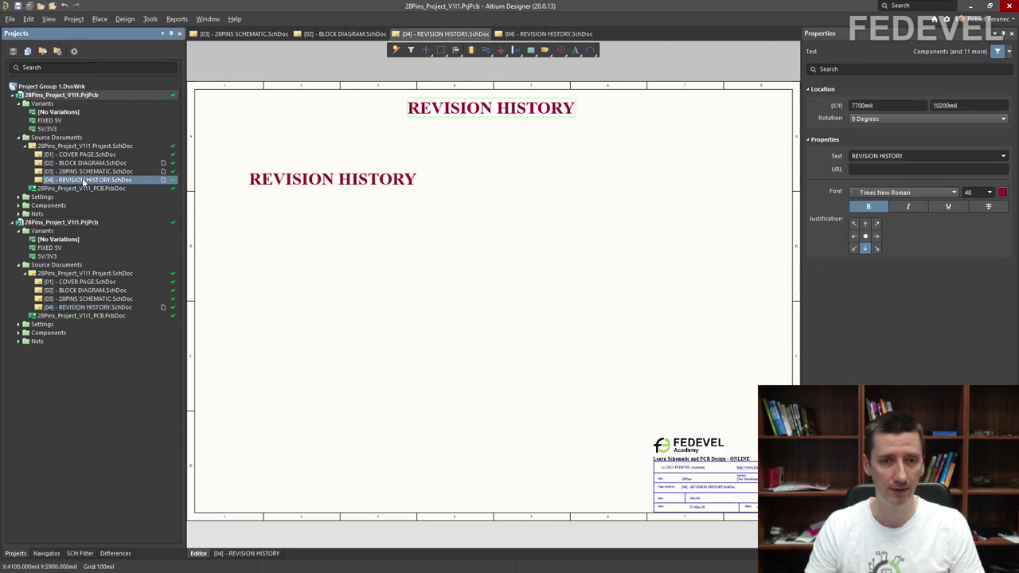
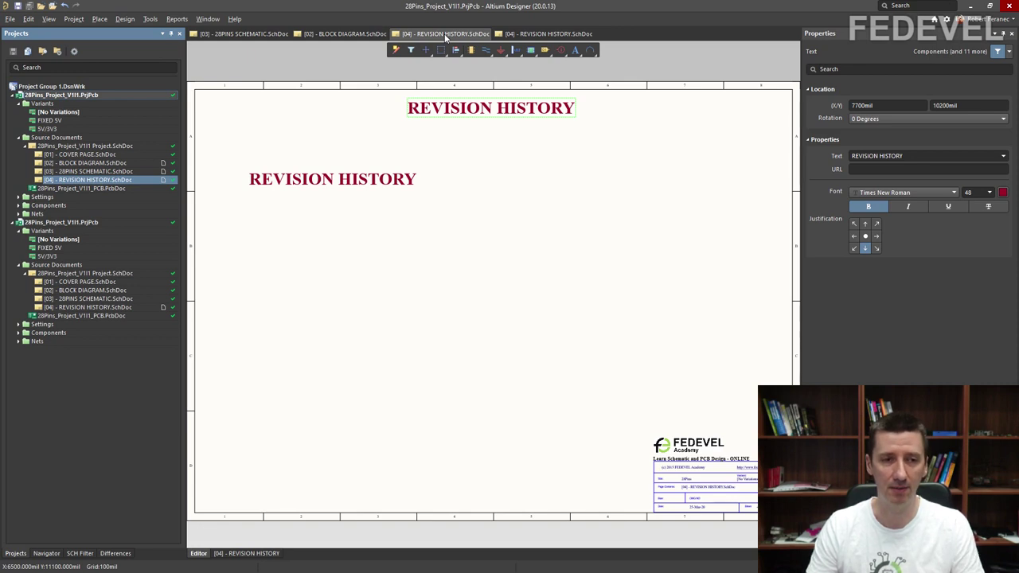
Step: Refresh the version-control status of the first 28Pins project
{"action": "right_click", "coordinate": [98, 97]}
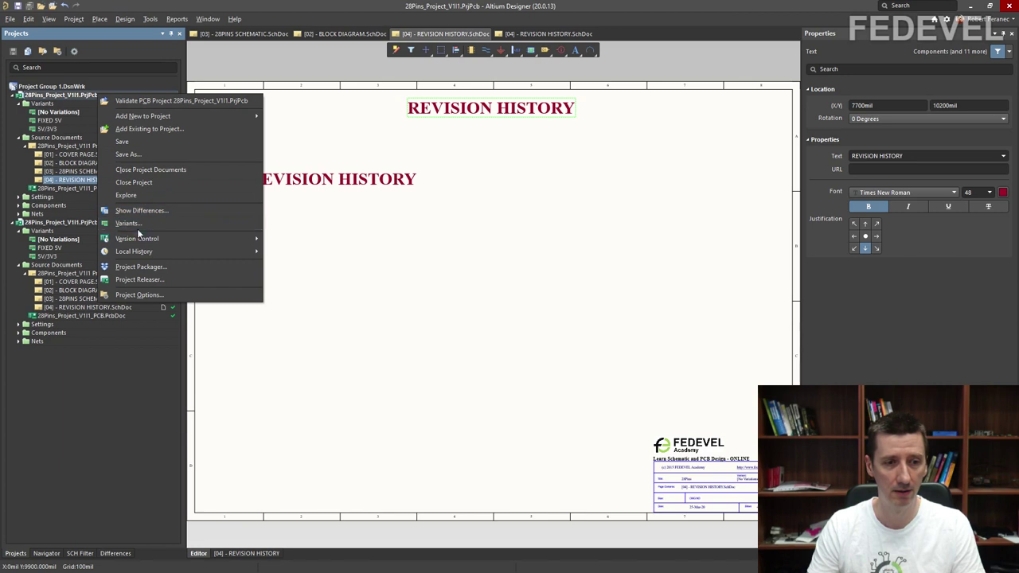
{"action": "mouse_move", "coordinate": [215, 239]}
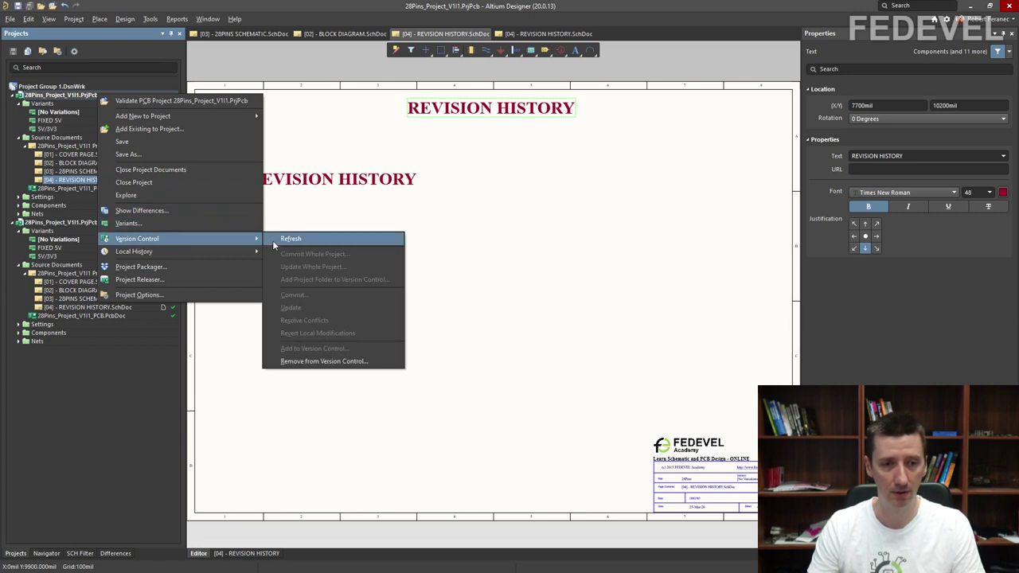
{"action": "left_click", "coordinate": [290, 239]}
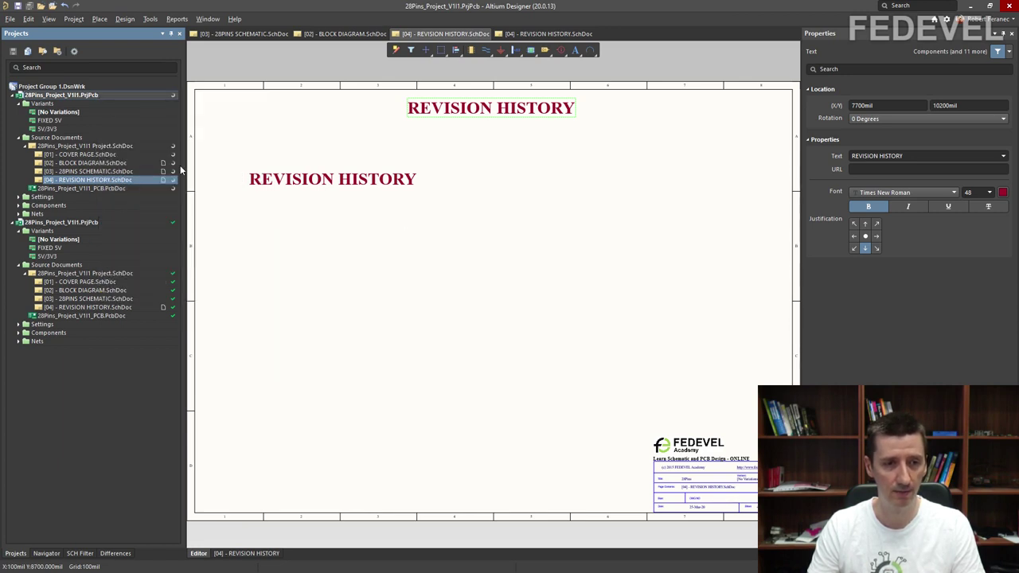
Step: Update the [04] REVISION HISTORY sheet from the Git repository
{"action": "right_click", "coordinate": [123, 181]}
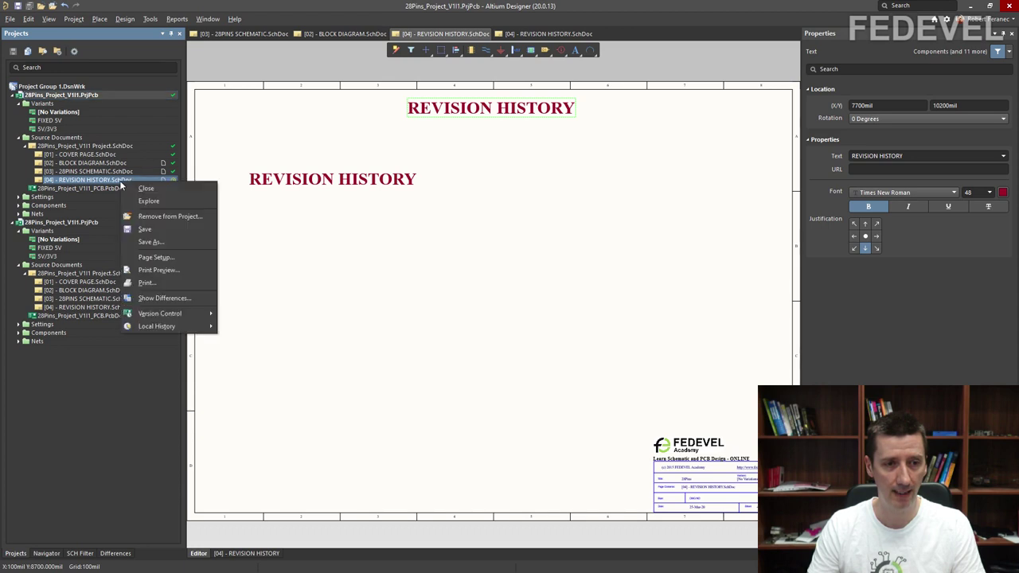
{"action": "mouse_move", "coordinate": [162, 315]}
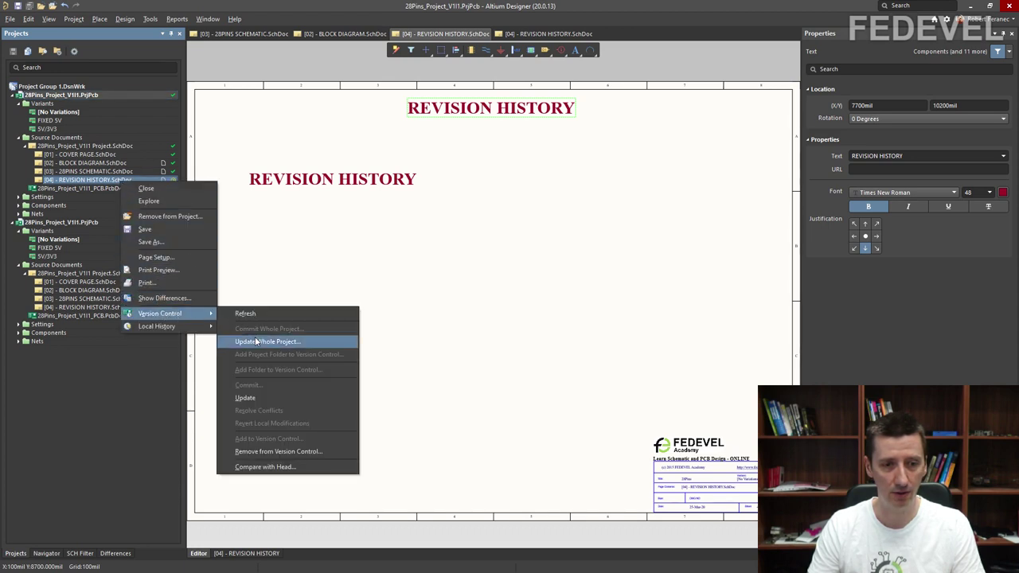
{"action": "left_click", "coordinate": [245, 398]}
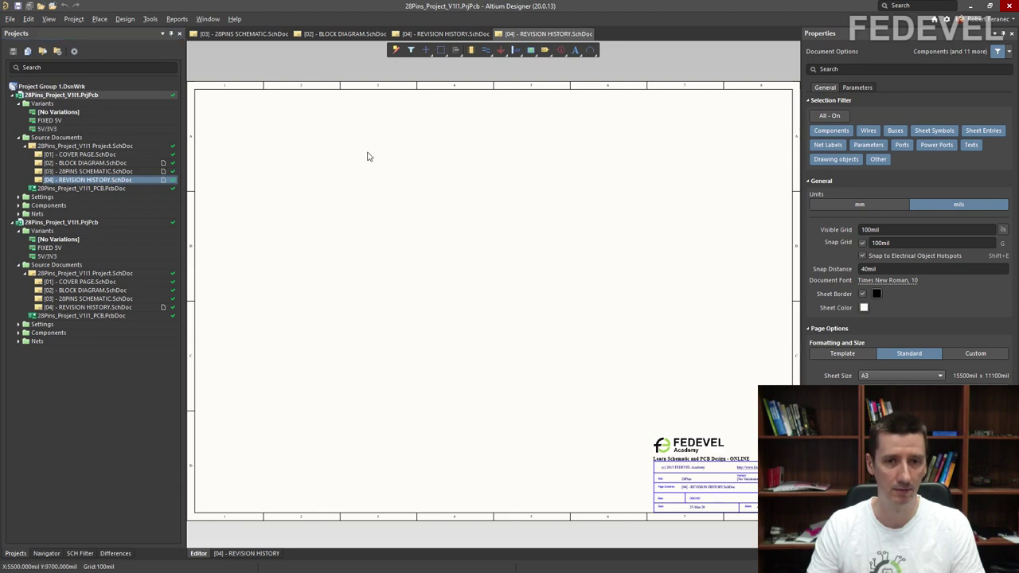
Step: Open [04] - REVISION HISTORY.SchDoc from the second 28Pins project copy
{"action": "double_click", "coordinate": [87, 308]}
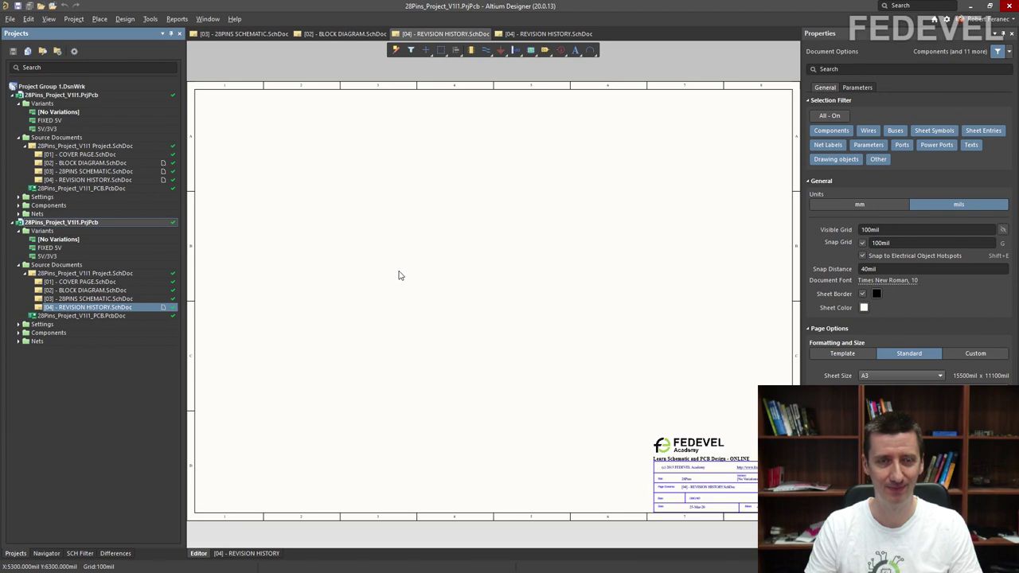
Step: Close both REVISION HISTORY tabs and the [02] BLOCK DIAGRAM tab, keeping 28PINS SCHEMATIC open
{"action": "right_click", "coordinate": [546, 30]}
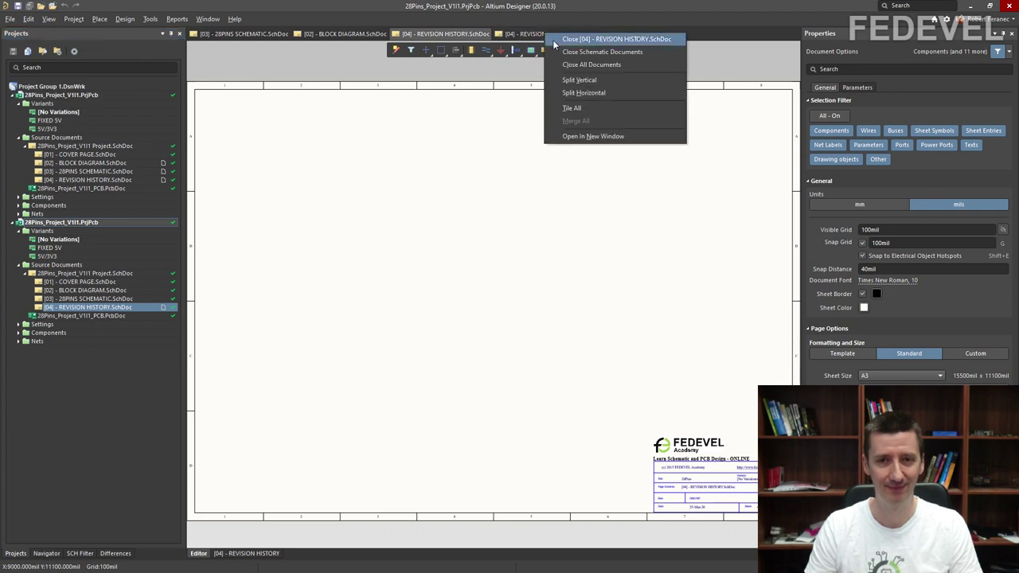
{"action": "left_click", "coordinate": [553, 37]}
{"action": "right_click", "coordinate": [457, 35]}
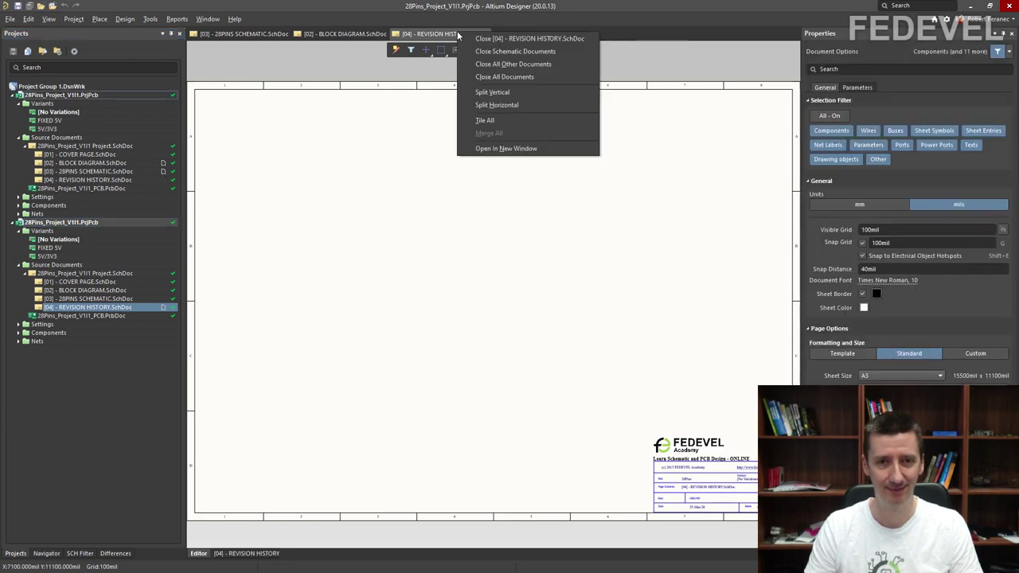
{"action": "left_click", "coordinate": [494, 36]}
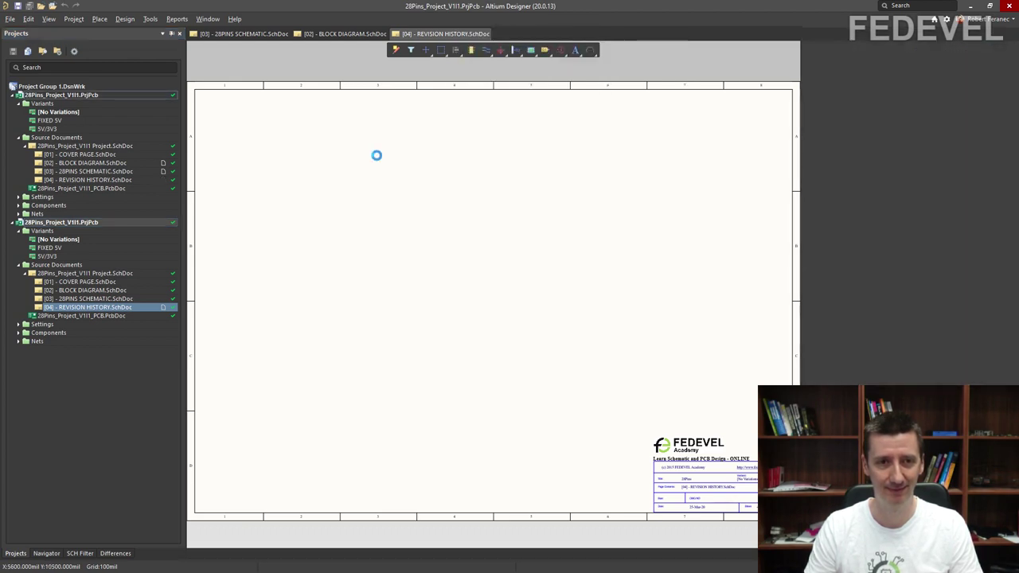
{"action": "right_click", "coordinate": [355, 36]}
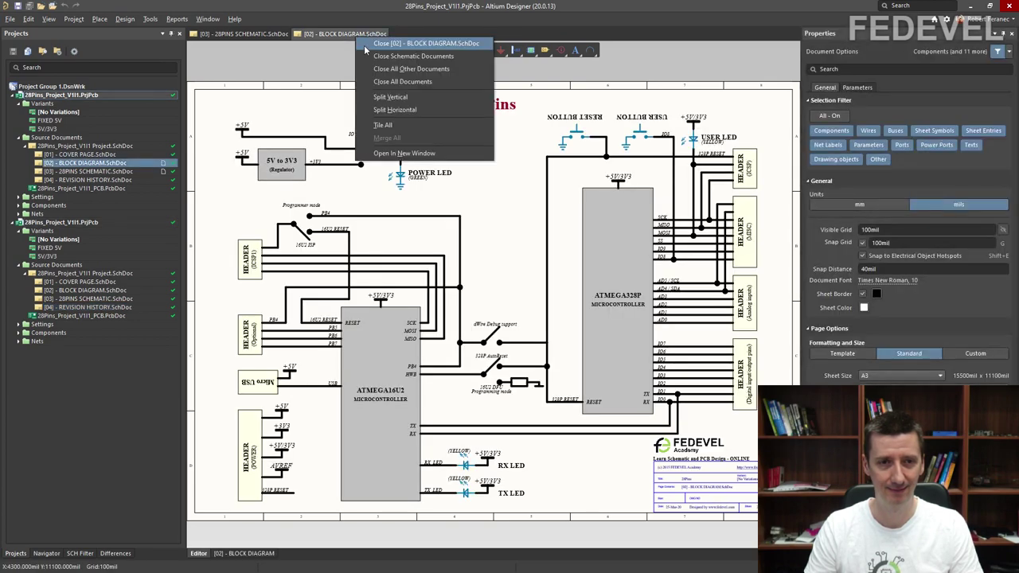
{"action": "left_click", "coordinate": [364, 44]}
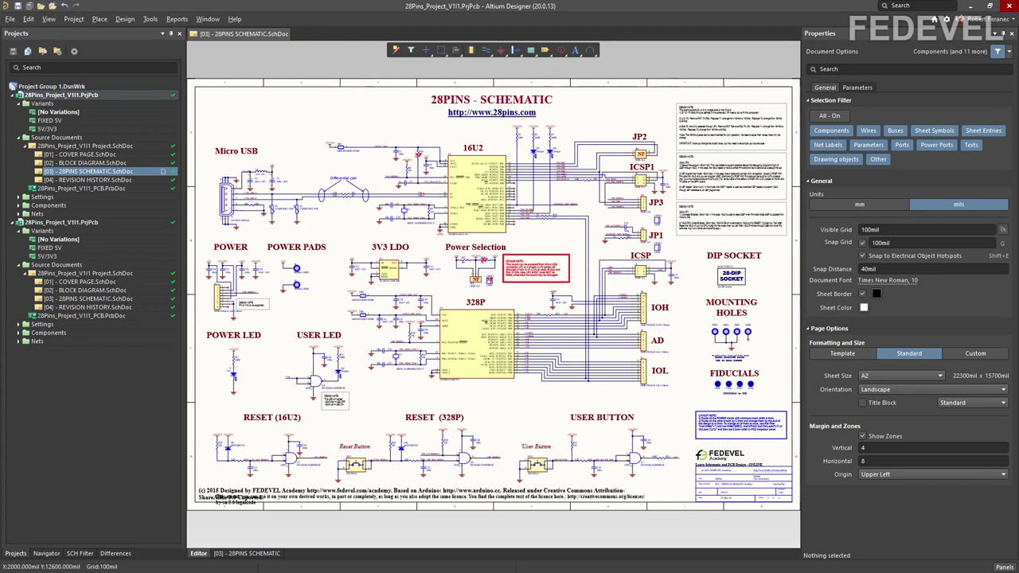
{"action": "scroll", "coordinate": [380, 157], "scroll_direction": "up", "scroll_amount": 6, "text": "ctrl"}
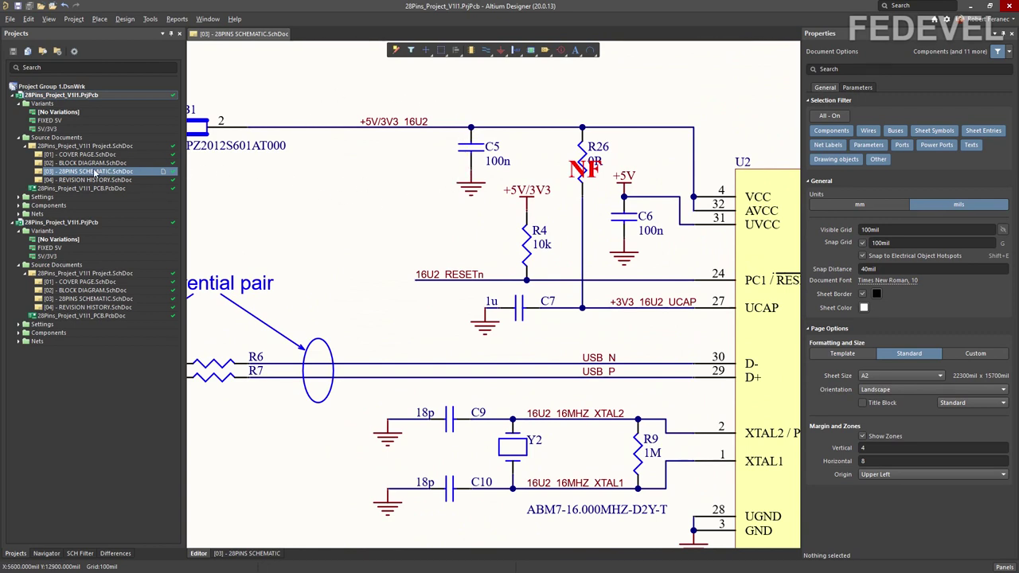
Step: Revert [03] 28PINS SCHEMATIC to local-history Version 1 using the Storage Manager
{"action": "right_click", "coordinate": [97, 172]}
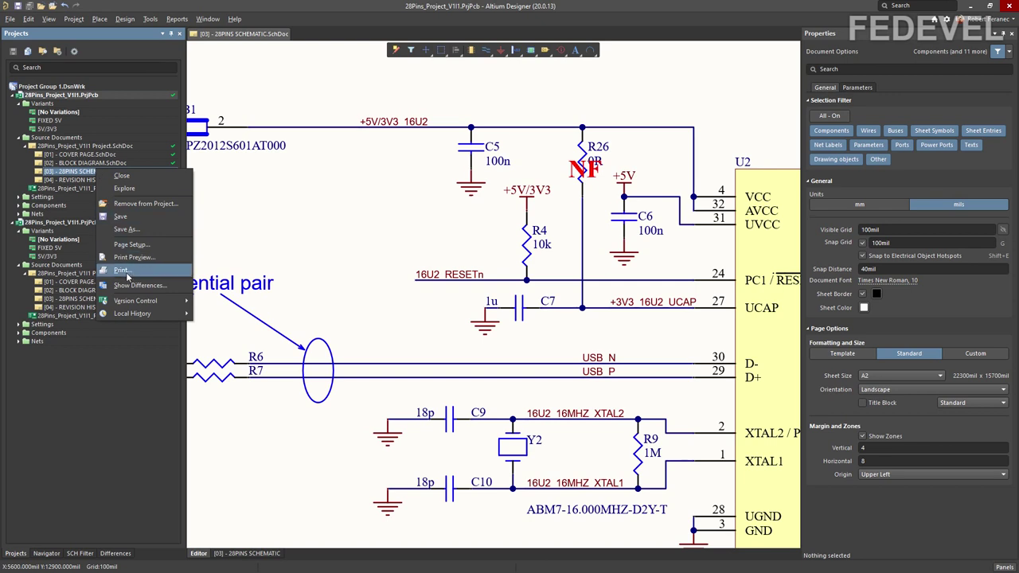
{"action": "mouse_move", "coordinate": [130, 317]}
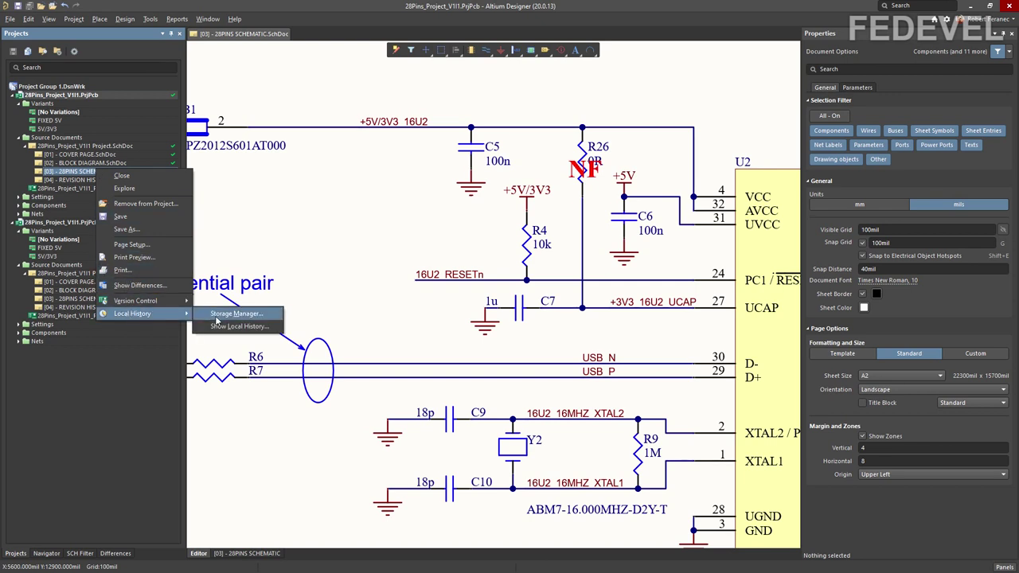
{"action": "left_click", "coordinate": [216, 318]}
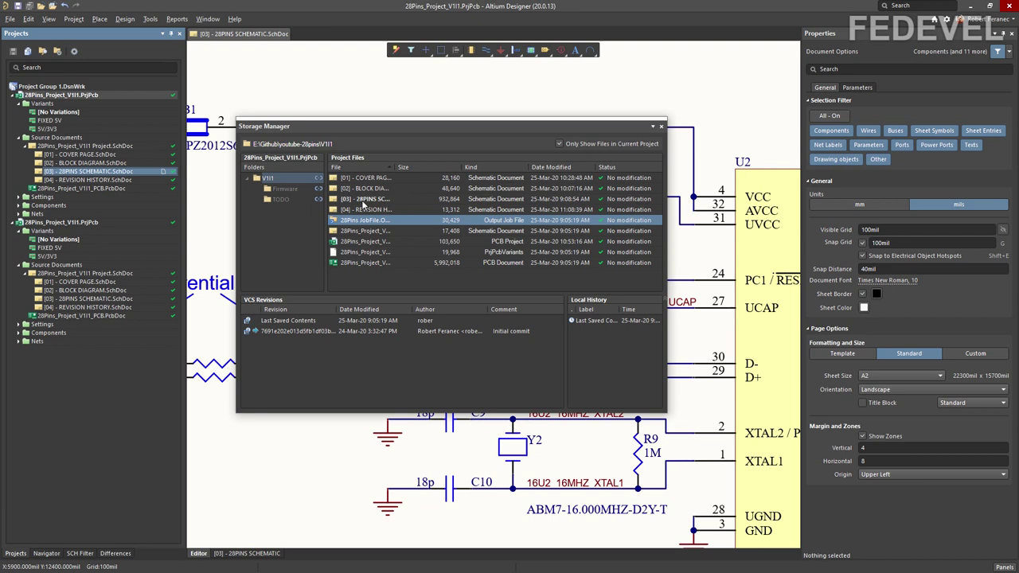
{"action": "left_click", "coordinate": [358, 200]}
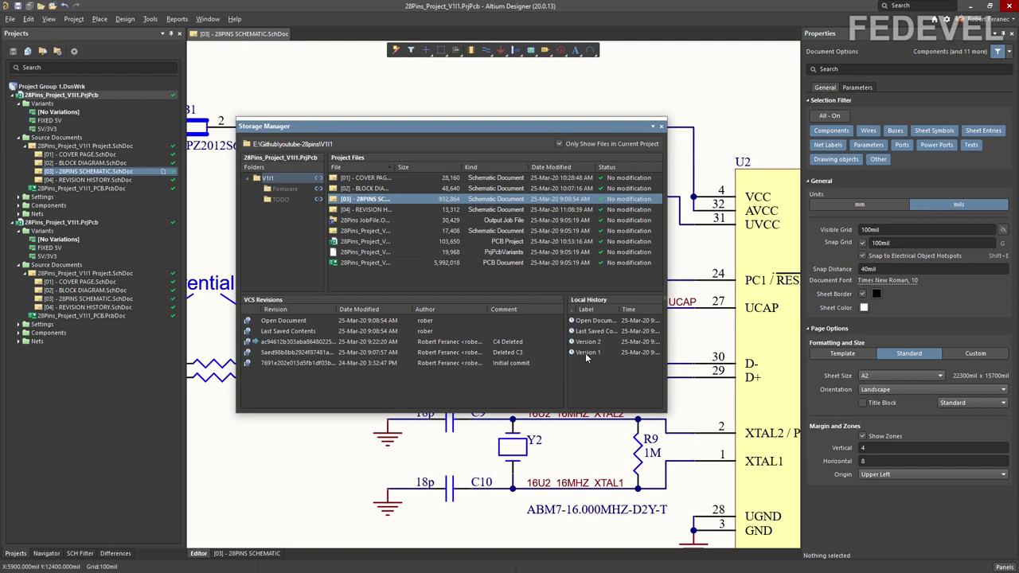
{"action": "left_click", "coordinate": [610, 352]}
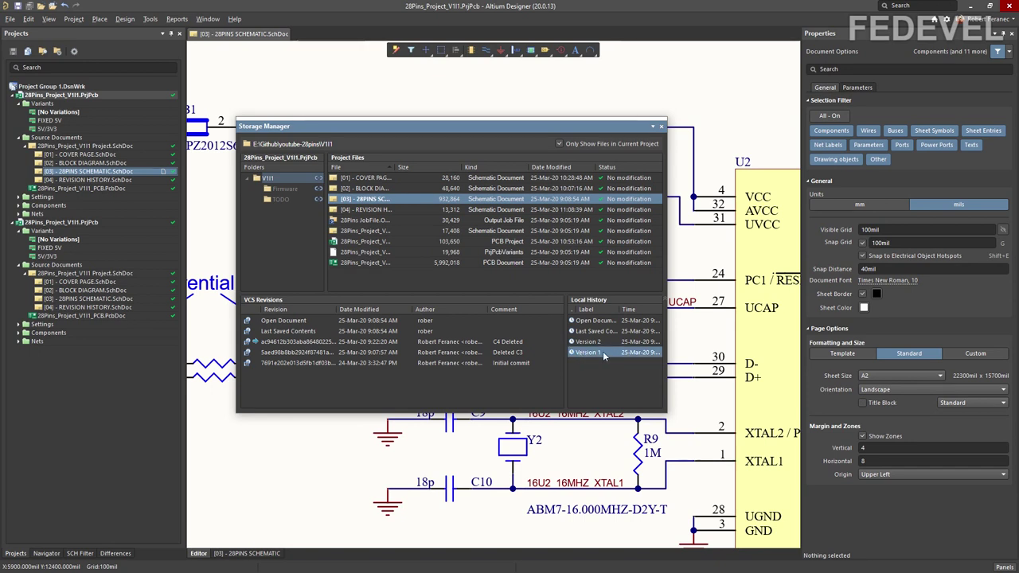
{"action": "right_click", "coordinate": [603, 351]}
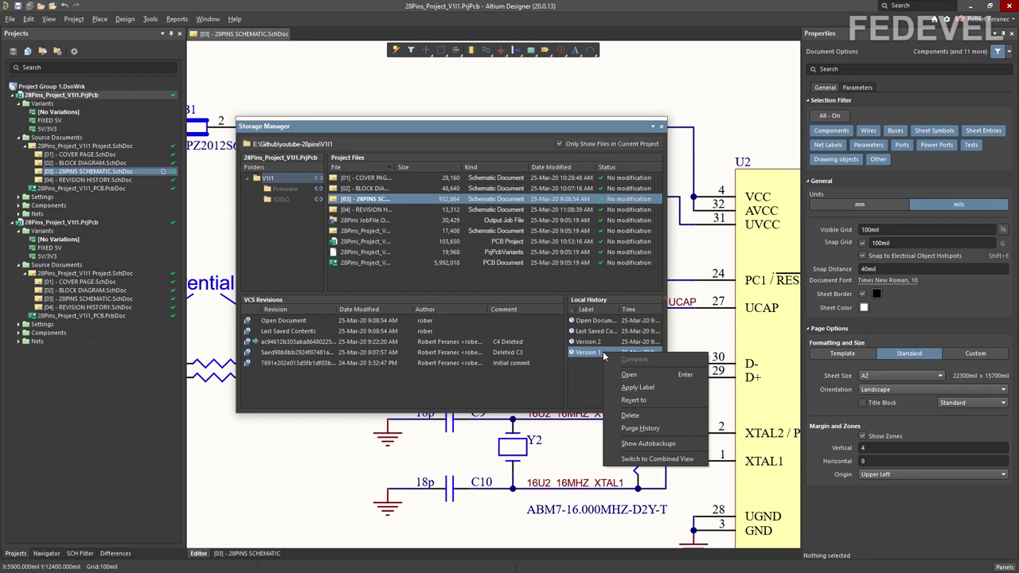
{"action": "left_click", "coordinate": [629, 401]}
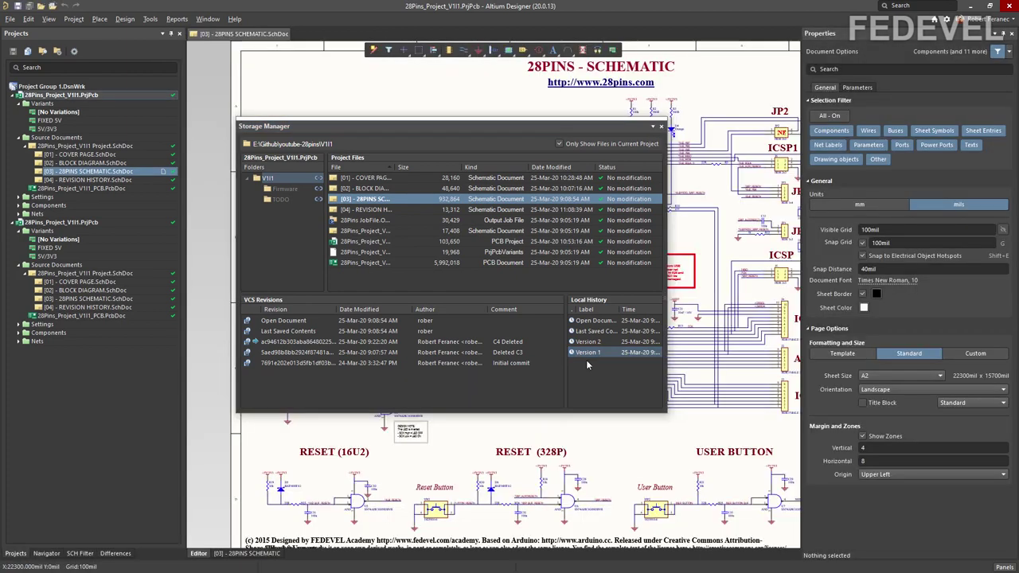
{"action": "left_click", "coordinate": [661, 127]}
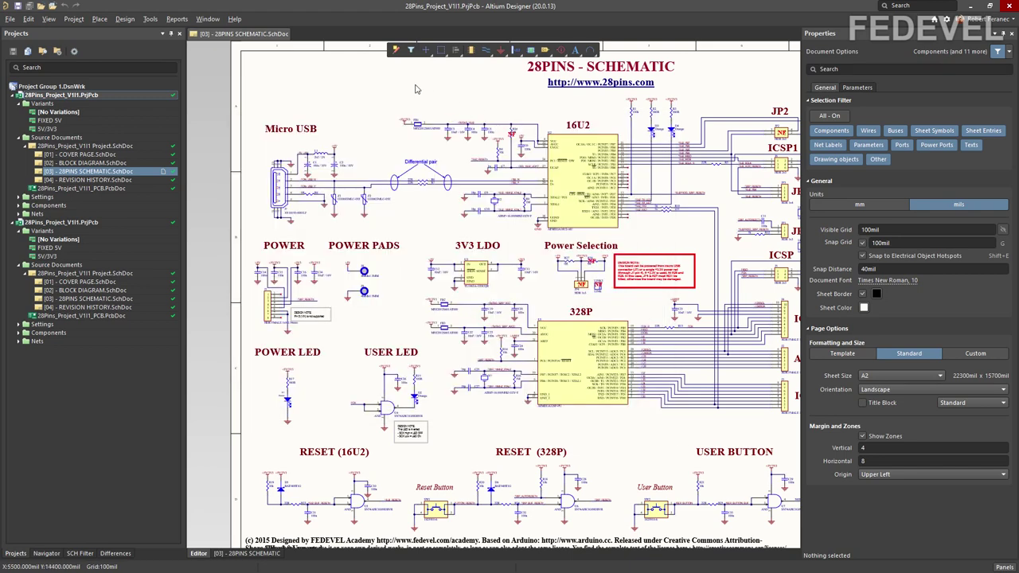
Step: Refresh the first 28Pins project's version-control status
{"action": "scroll", "coordinate": [446, 145], "scroll_direction": "up", "scroll_amount": 3, "text": "ctrl"}
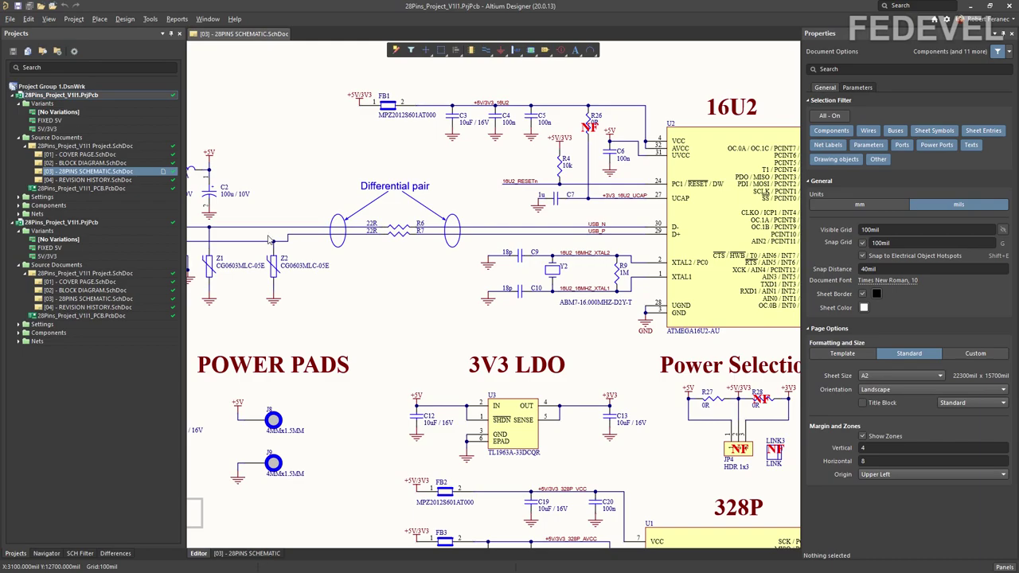
{"action": "scroll", "coordinate": [459, 199], "scroll_direction": "down", "scroll_amount": 5, "text": "ctrl"}
{"action": "scroll", "coordinate": [459, 198], "scroll_direction": "up", "scroll_amount": 2, "text": "ctrl"}
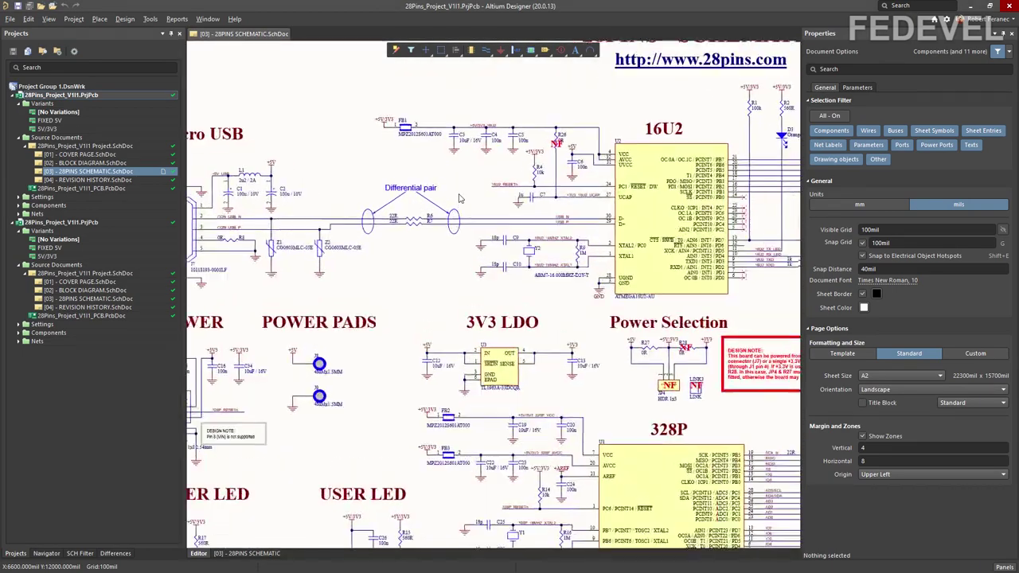
{"action": "scroll", "coordinate": [459, 198], "scroll_direction": "down", "scroll_amount": 2, "text": "ctrl"}
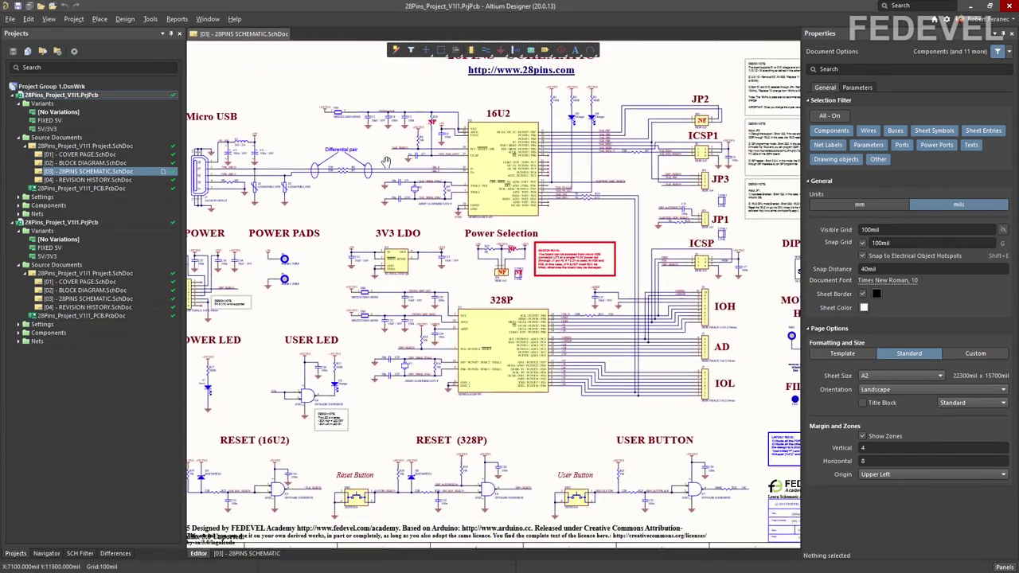
{"action": "scroll", "coordinate": [402, 187], "scroll_direction": "up", "scroll_amount": 2, "text": "ctrl"}
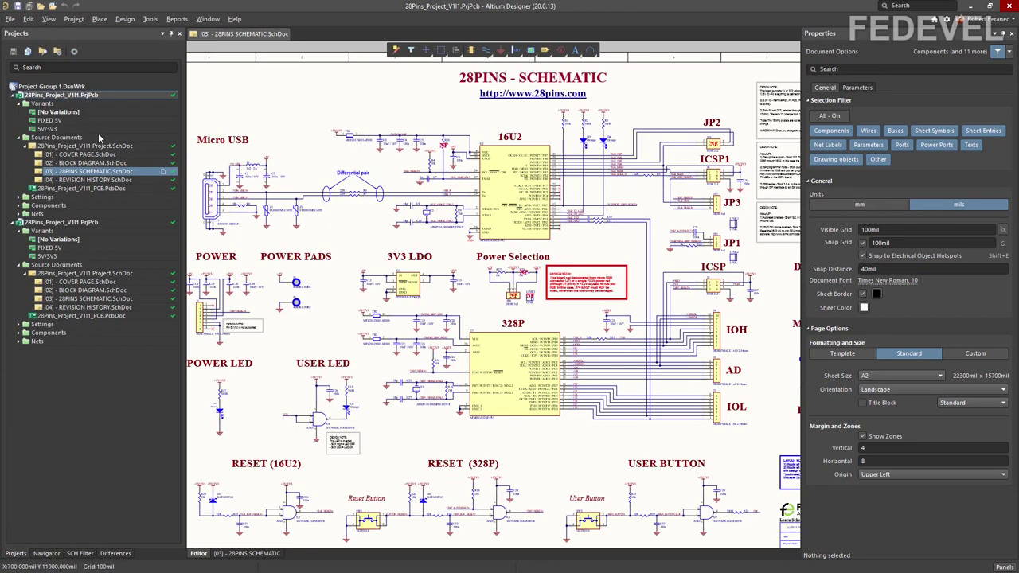
{"action": "right_click", "coordinate": [58, 96]}
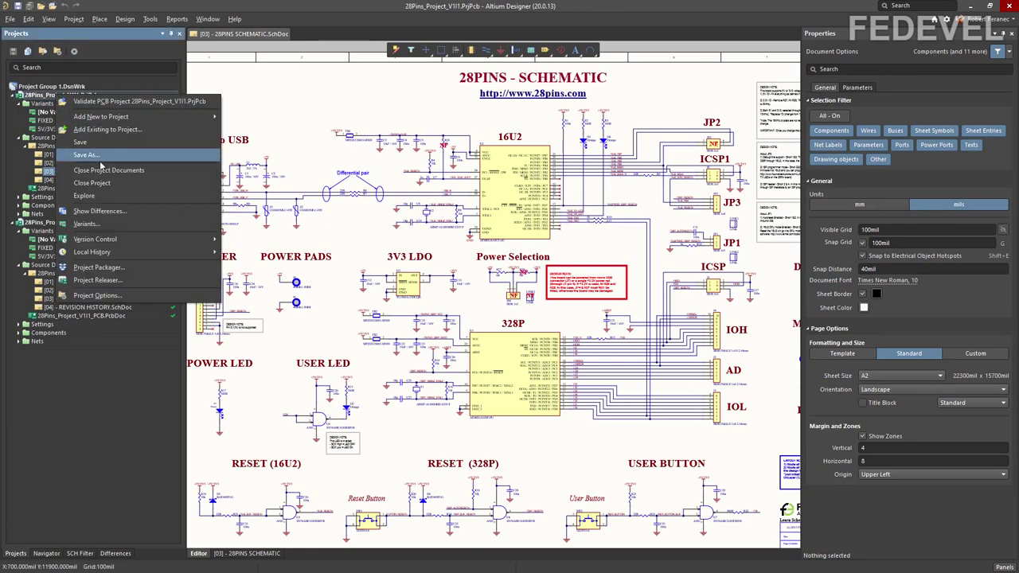
{"action": "mouse_move", "coordinate": [125, 243]}
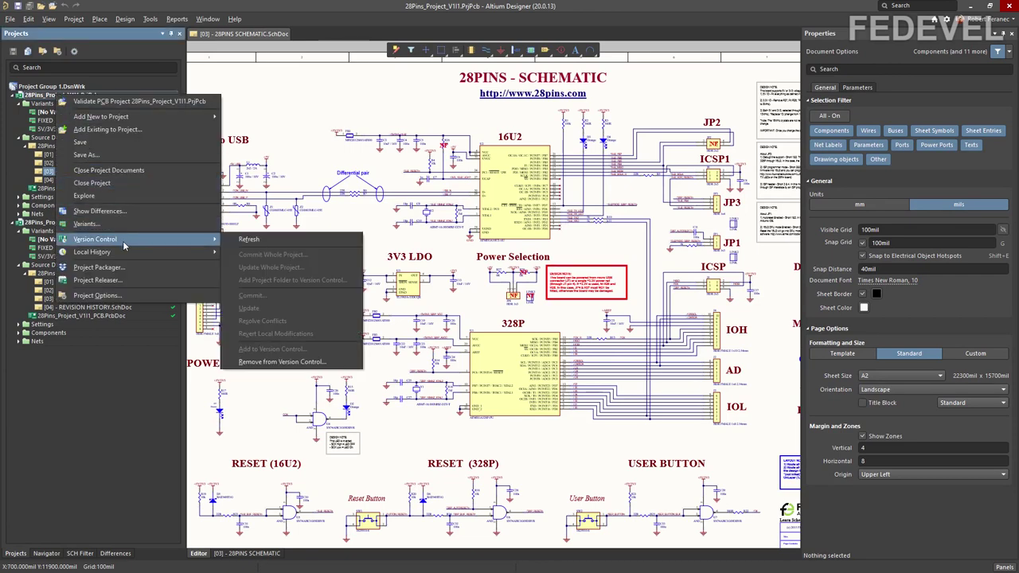
{"action": "left_click", "coordinate": [247, 240]}
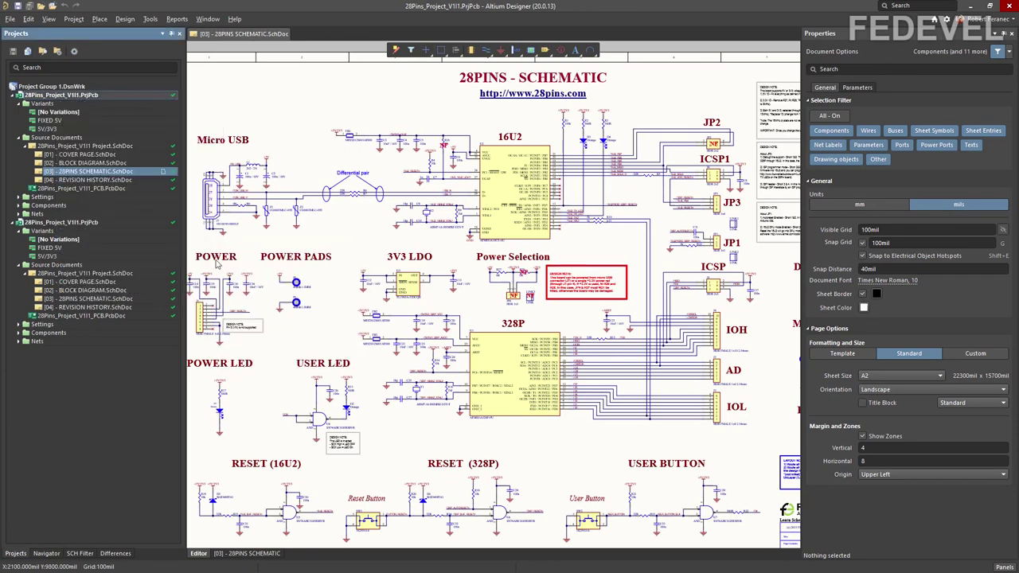
Step: Begin a Commit Whole Project for the first 28Pins project
{"action": "right_click", "coordinate": [68, 99]}
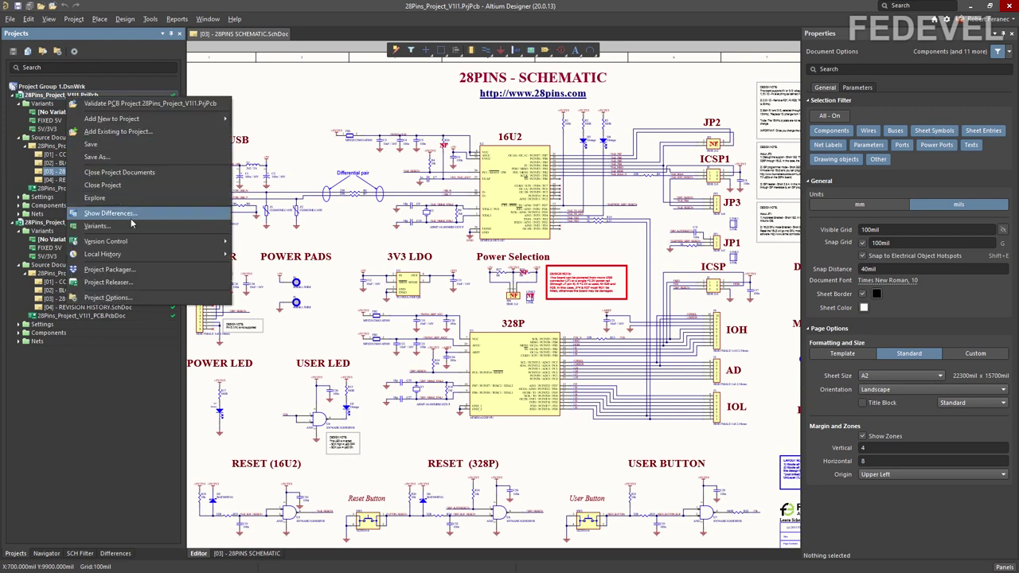
{"action": "mouse_move", "coordinate": [140, 244]}
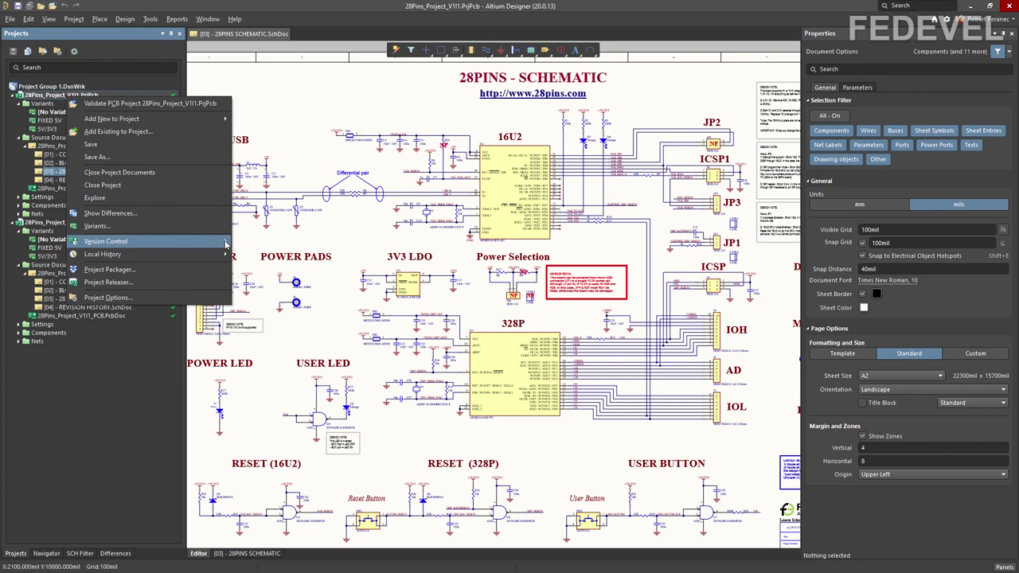
{"action": "left_click", "coordinate": [278, 257]}
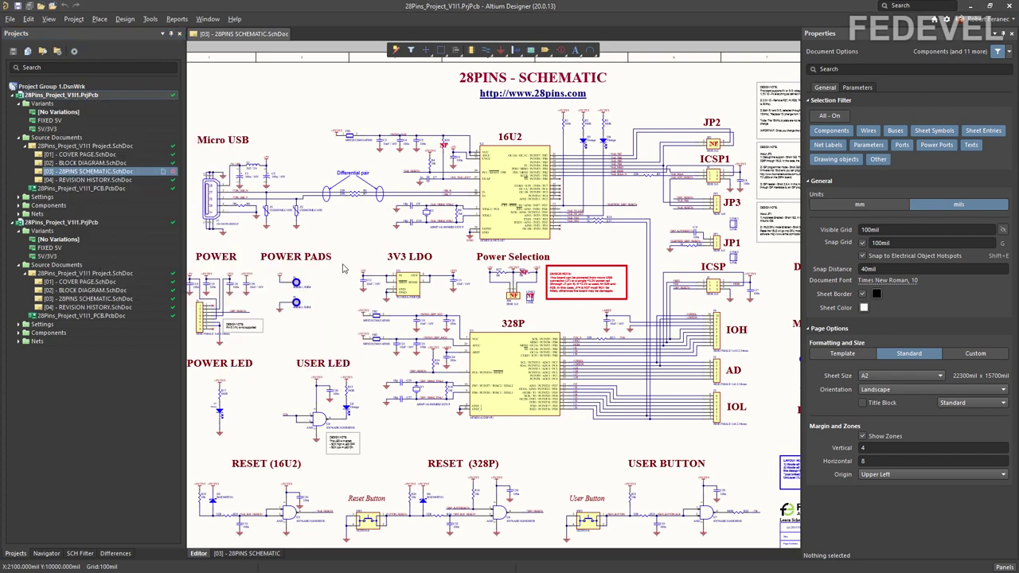
Step: Commit and push the reverted schematic with the comment 'schematic updated'
{"action": "left_click_drag", "start_coordinate": [193, 186], "coordinate": [442, 186]}
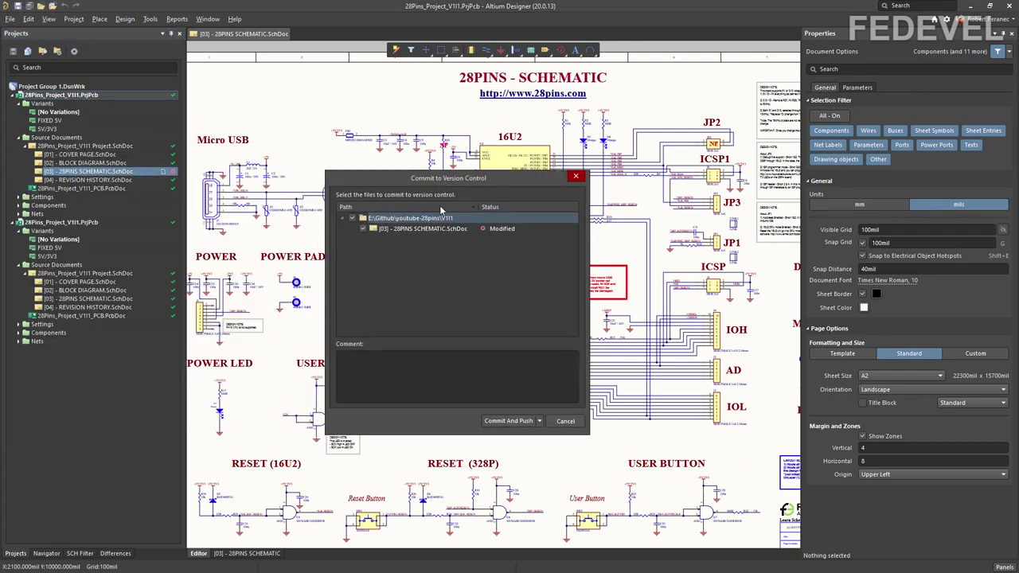
{"action": "left_click", "coordinate": [425, 378]}
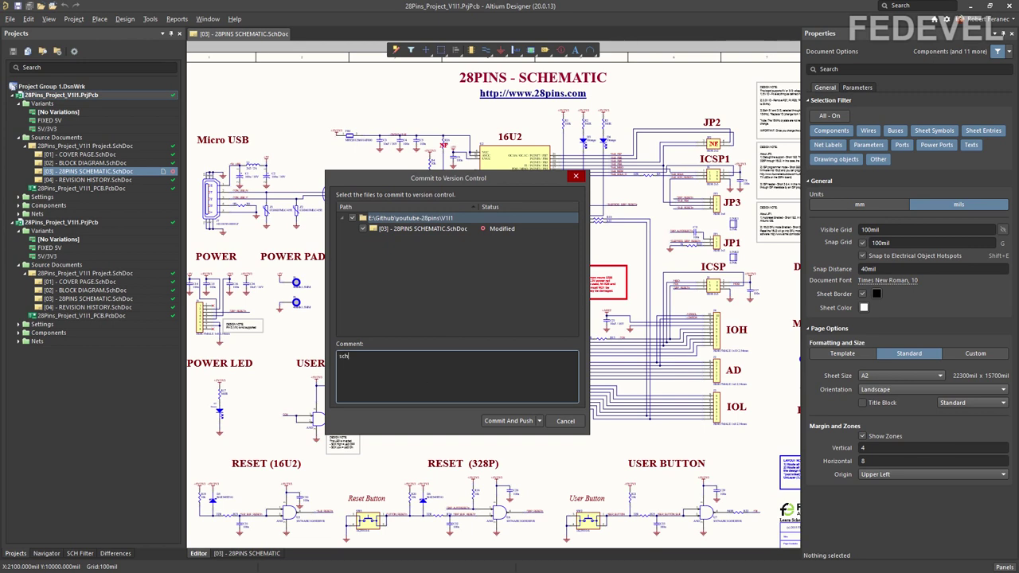
{"action": "type", "text": "schematic updated"}
{"action": "left_click", "coordinate": [507, 420]}
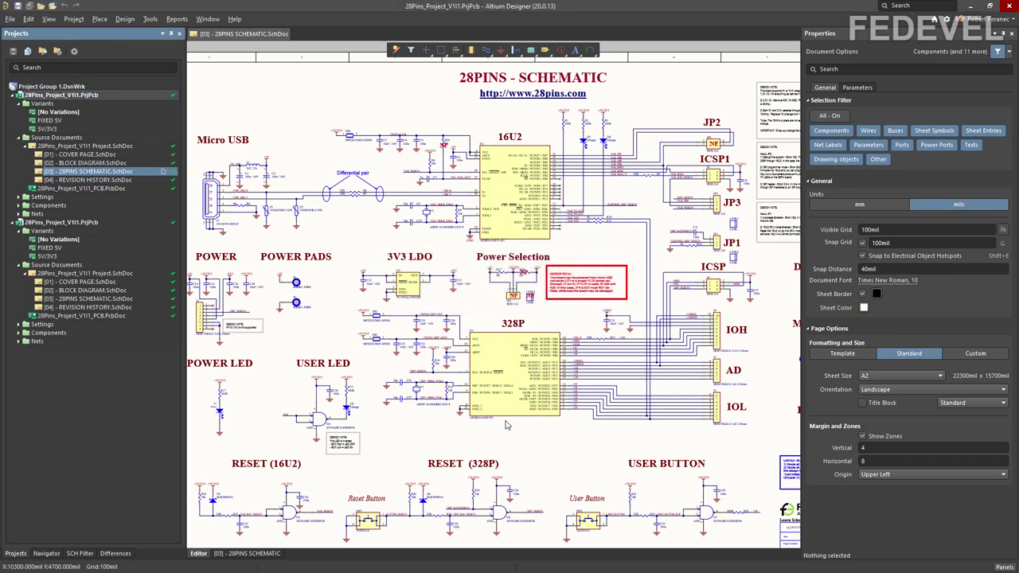
Step: Refresh the second 28Pins project copy's version-control status
{"action": "right_click", "coordinate": [114, 223]}
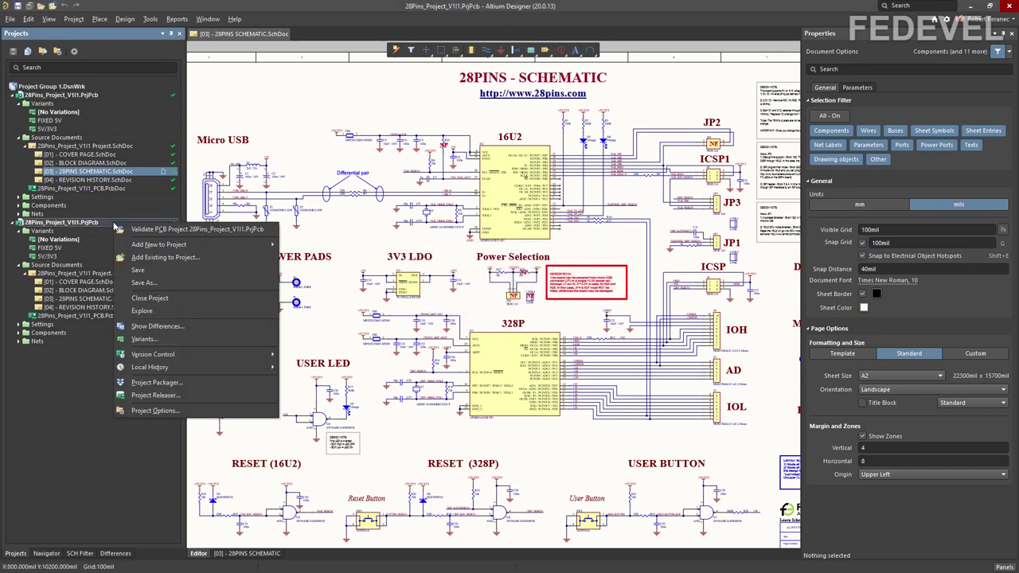
{"action": "mouse_move", "coordinate": [155, 355]}
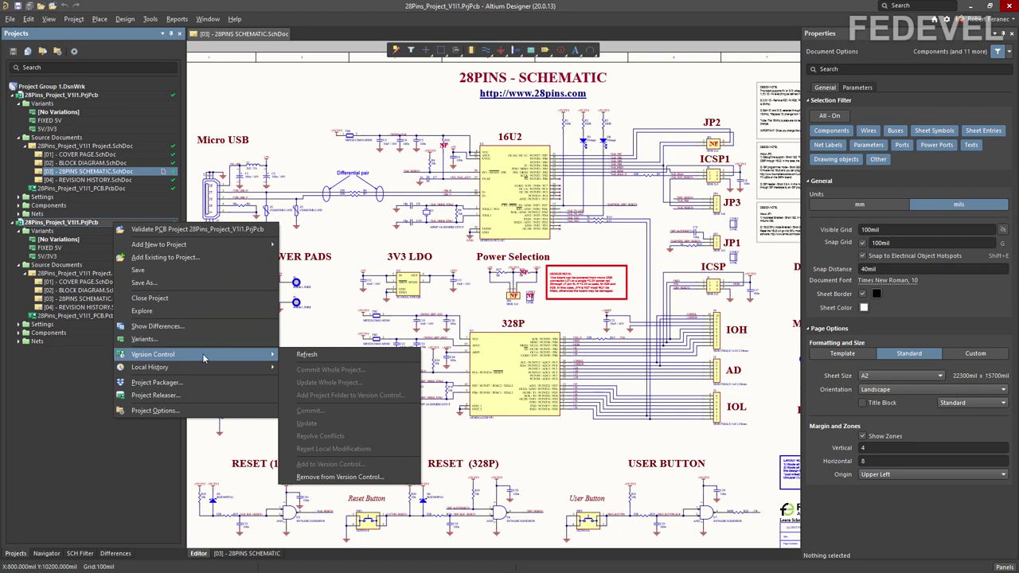
{"action": "left_click", "coordinate": [288, 356]}
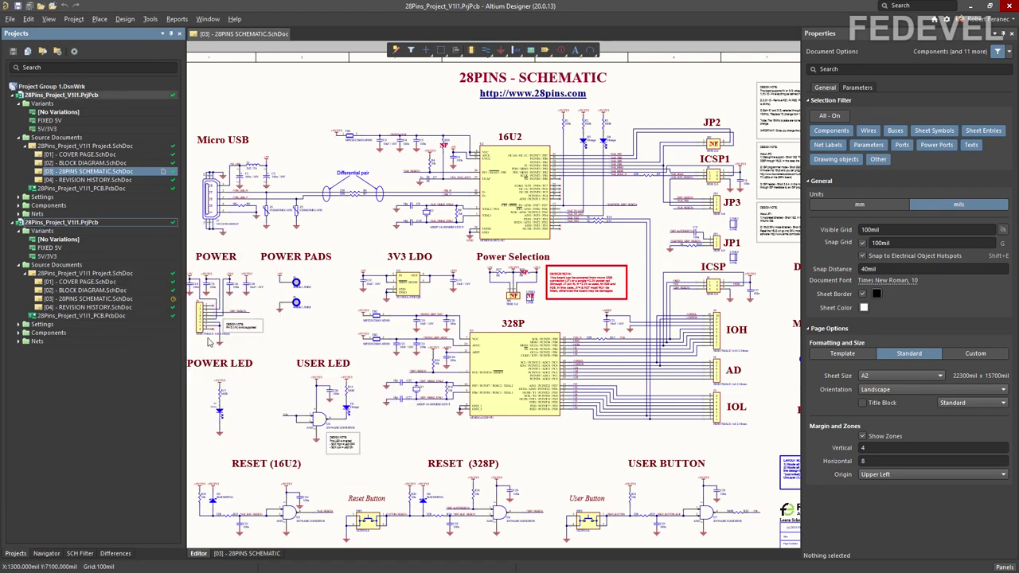
Step: Update the second copy's 28PINS SCHEMATIC from the repository
{"action": "right_click", "coordinate": [117, 299]}
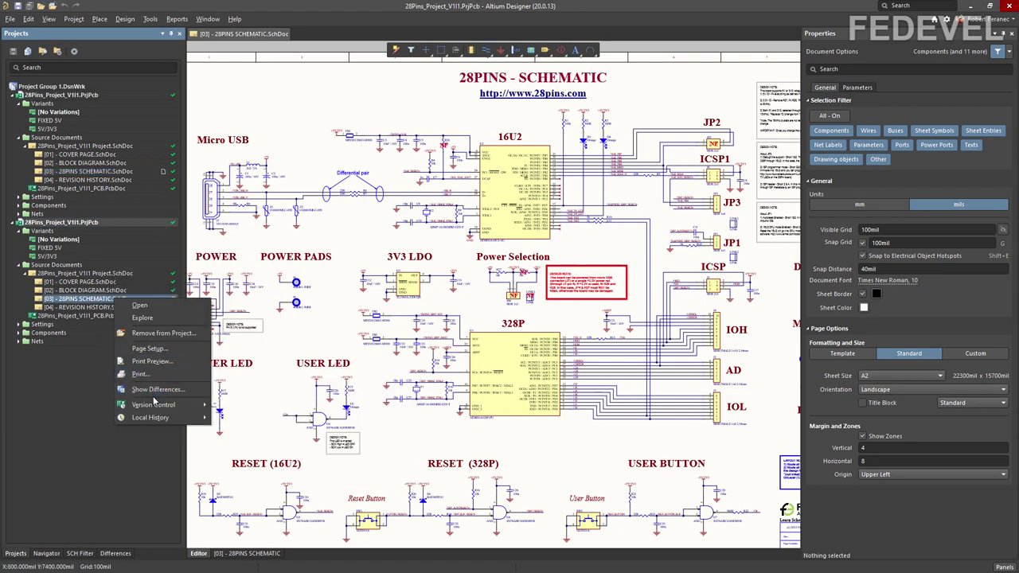
{"action": "mouse_move", "coordinate": [157, 405]}
{"action": "left_click", "coordinate": [254, 490]}
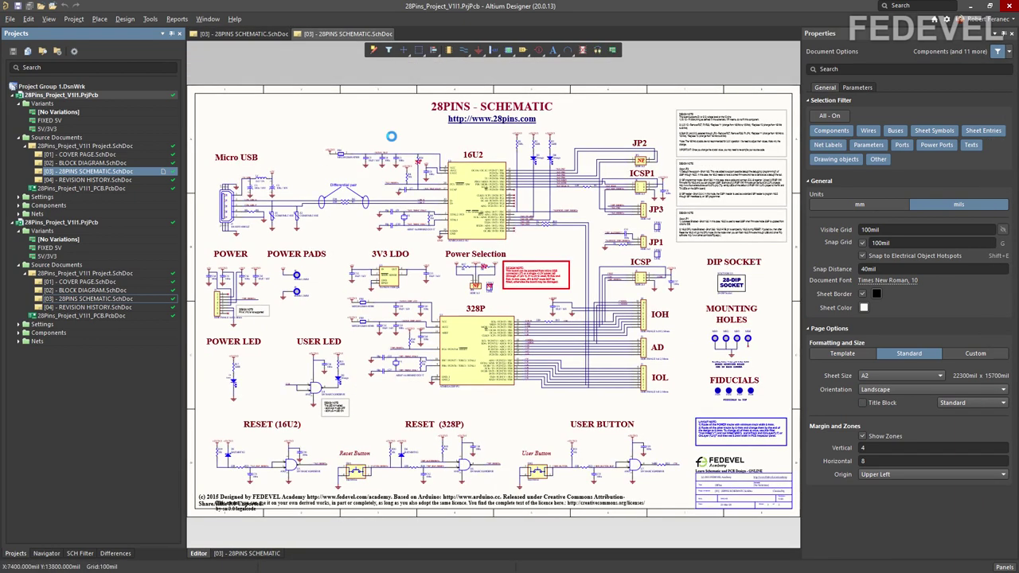
Step: Open the first project's 28PINS SCHEMATIC sheet and fit the whole document in view
{"action": "scroll", "coordinate": [374, 185], "scroll_direction": "up", "scroll_amount": 6, "text": "ctrl"}
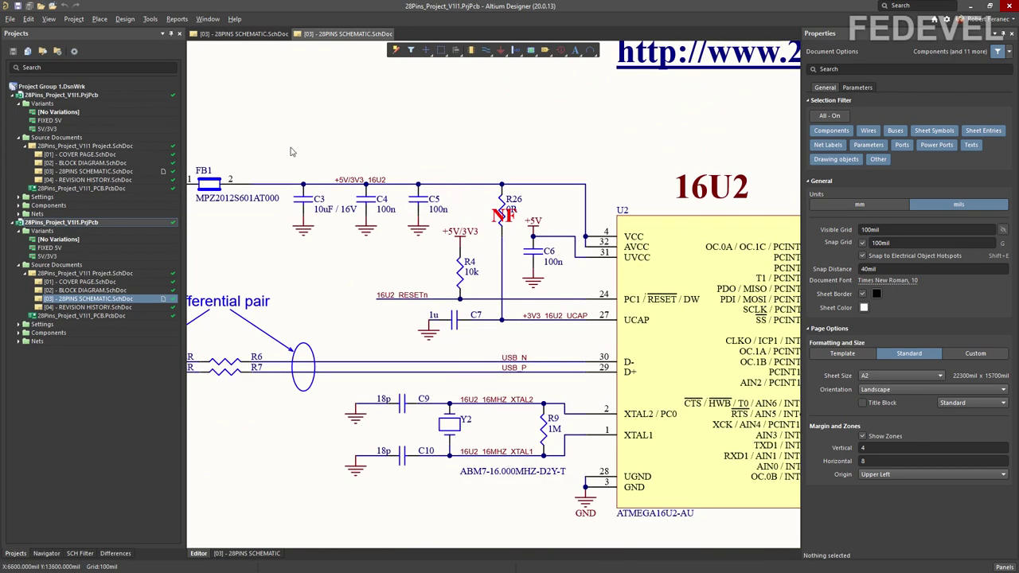
{"action": "left_click", "coordinate": [100, 174]}
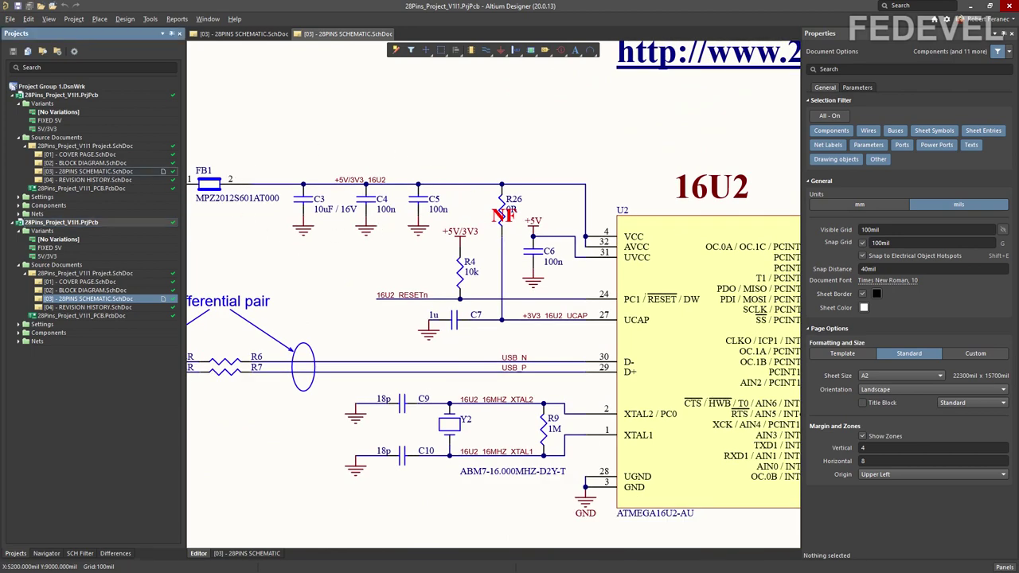
{"action": "left_click", "coordinate": [48, 18]}
{"action": "left_click", "coordinate": [76, 32]}
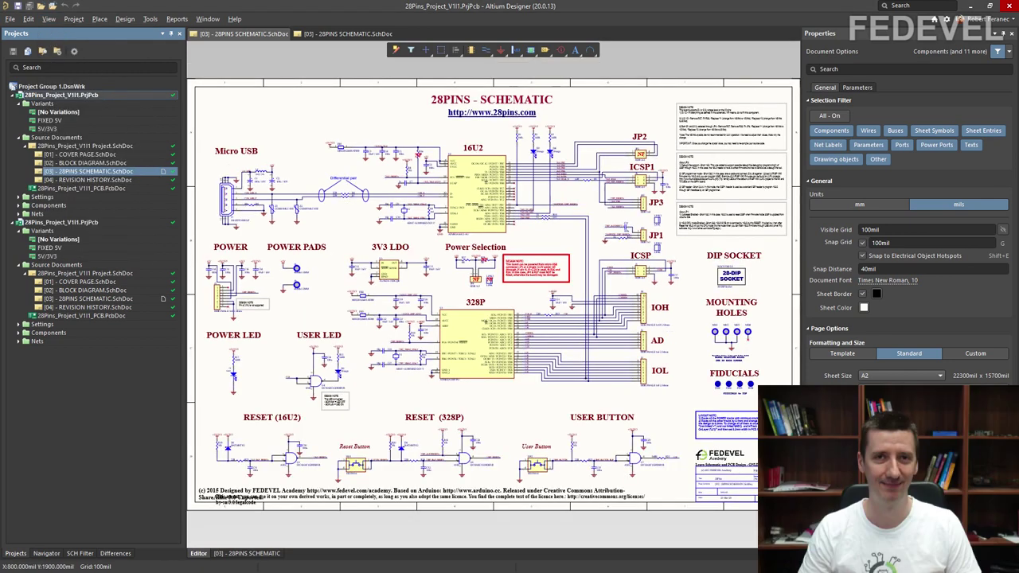